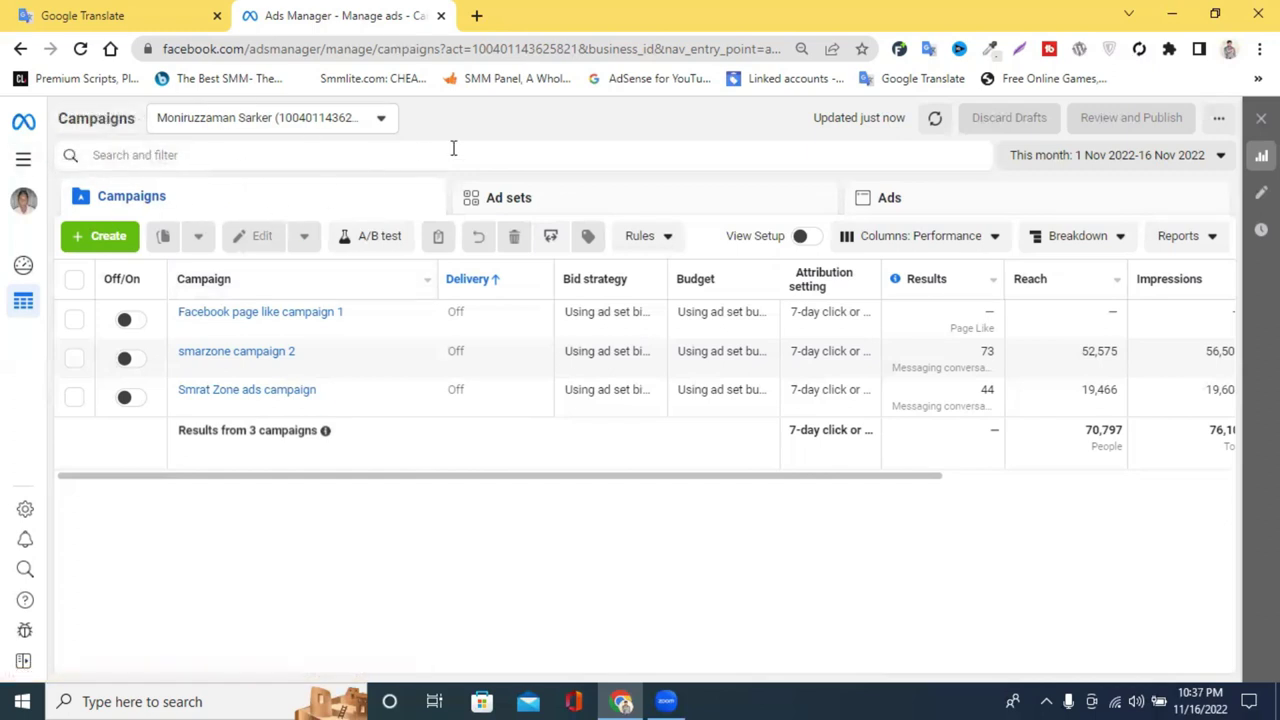
# - Create a new campaign with Traffic as the campaign objective
pyautogui.click(105, 238)
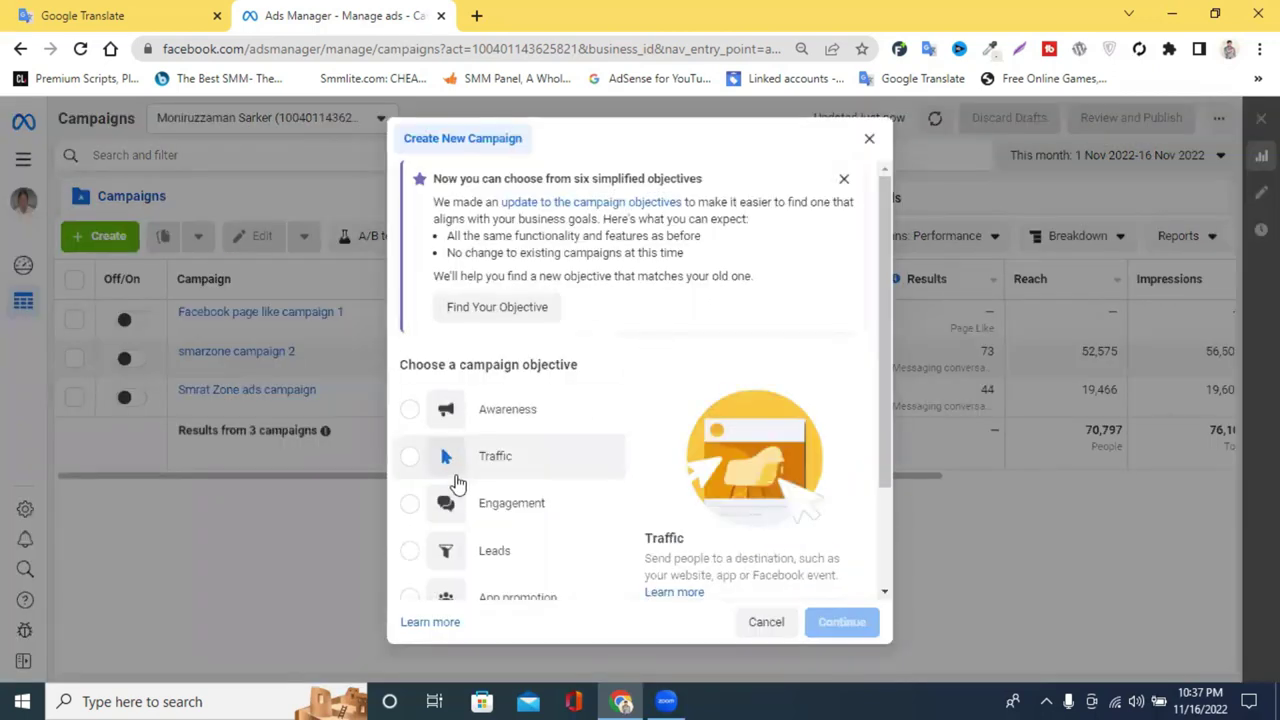
pyautogui.scroll(-3, 715, 355)
pyautogui.moveTo(447, 322)
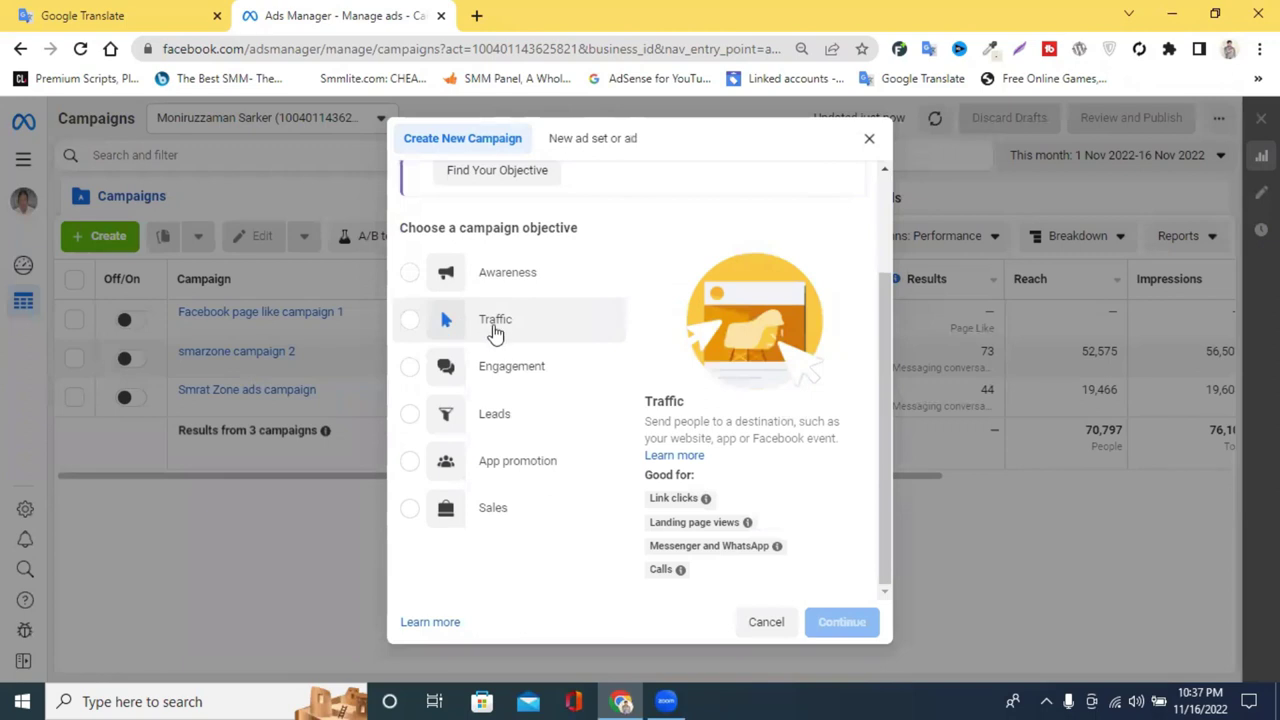
pyautogui.moveTo(500, 276)
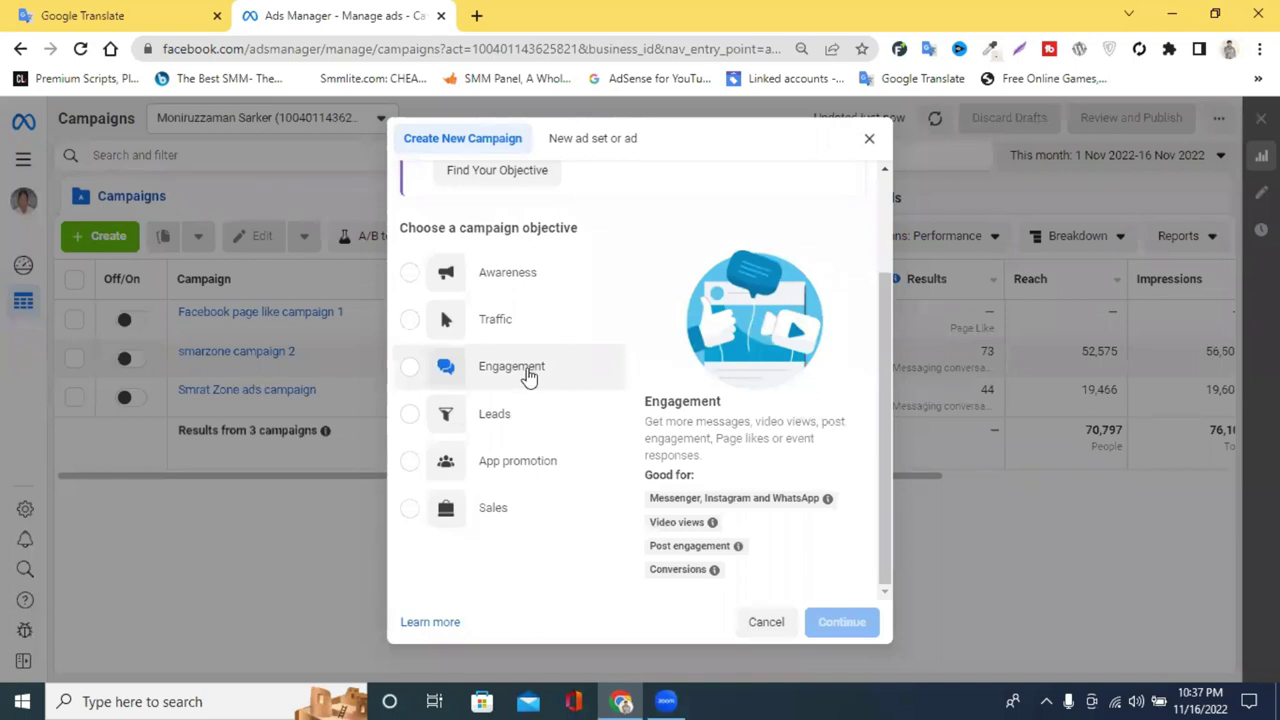
pyautogui.click(515, 328)
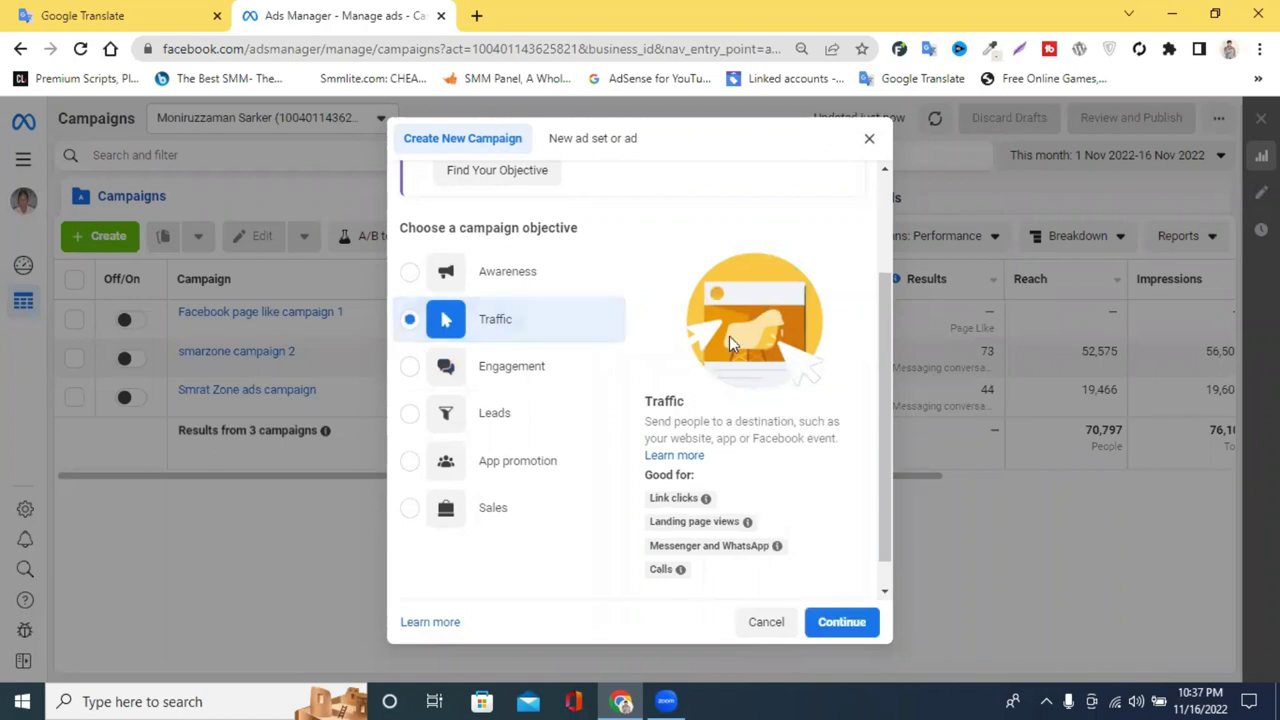
pyautogui.click(846, 620)
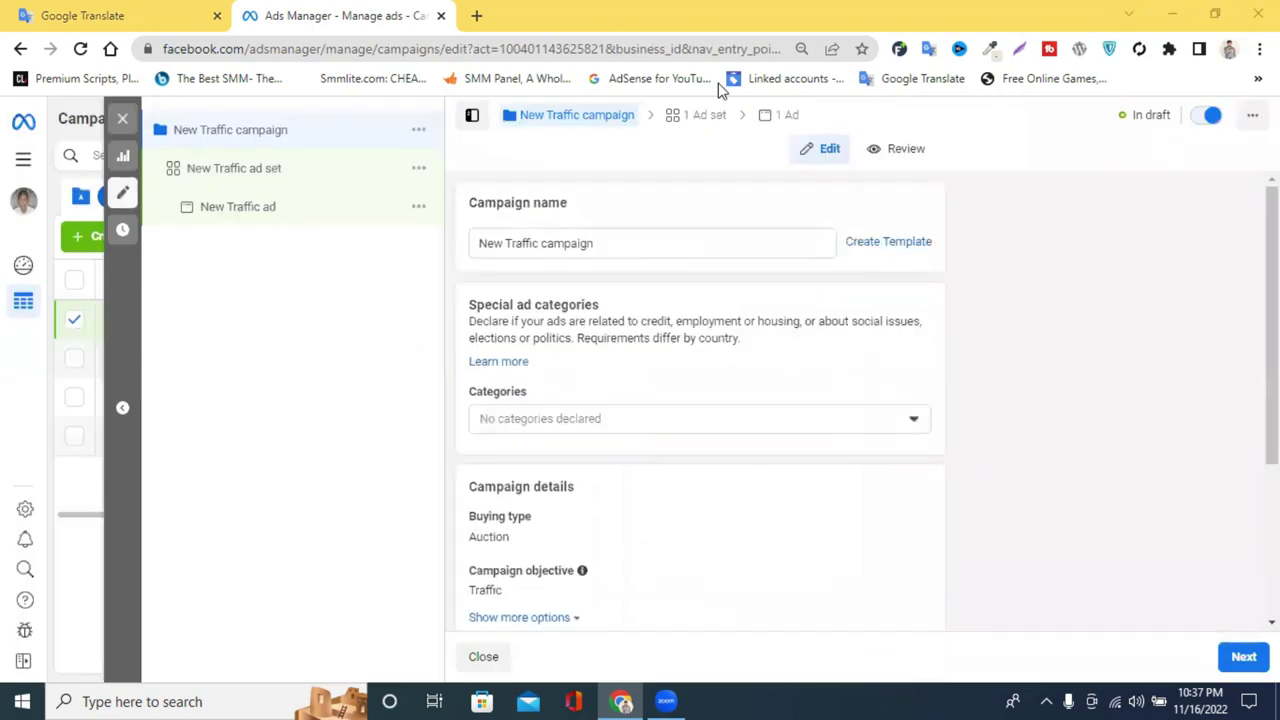
# - Rename the campaign as "USA Shoping Td Ads"
pyautogui.click(588, 243)
pyautogui.moveTo(597, 243); pyautogui.dragTo(458, 247)
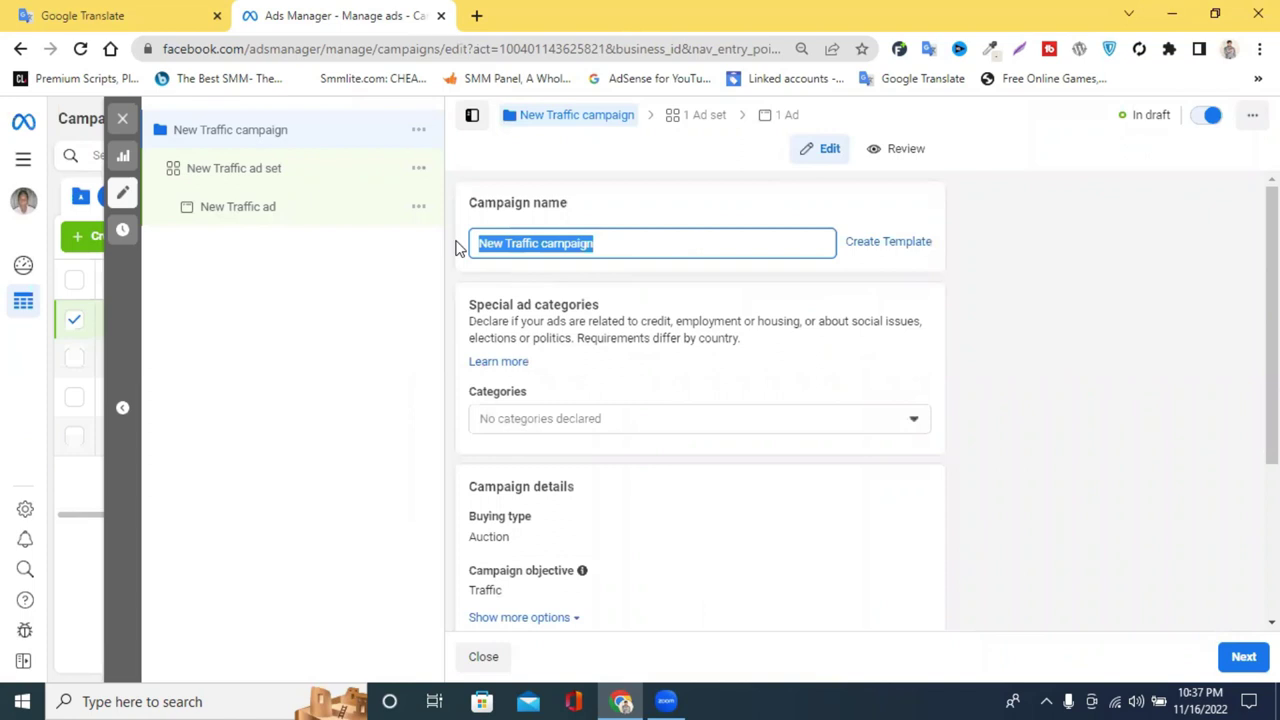
pyautogui.write('usa')
pyautogui.press('BackSpace')
pyautogui.press('BackSpace')
pyautogui.press('BackSpace')
pyautogui.write('USA')
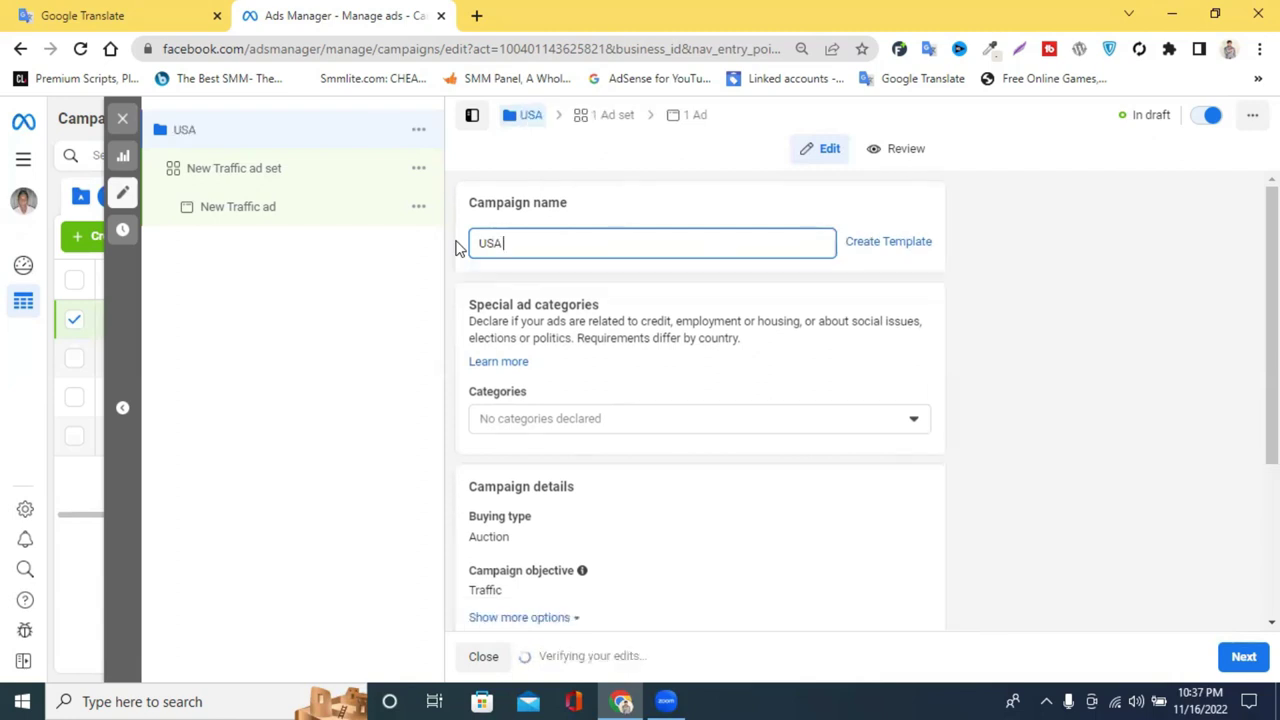
pyautogui.write(' Sg')
pyautogui.press('BackSpace')
pyautogui.write('hoping')
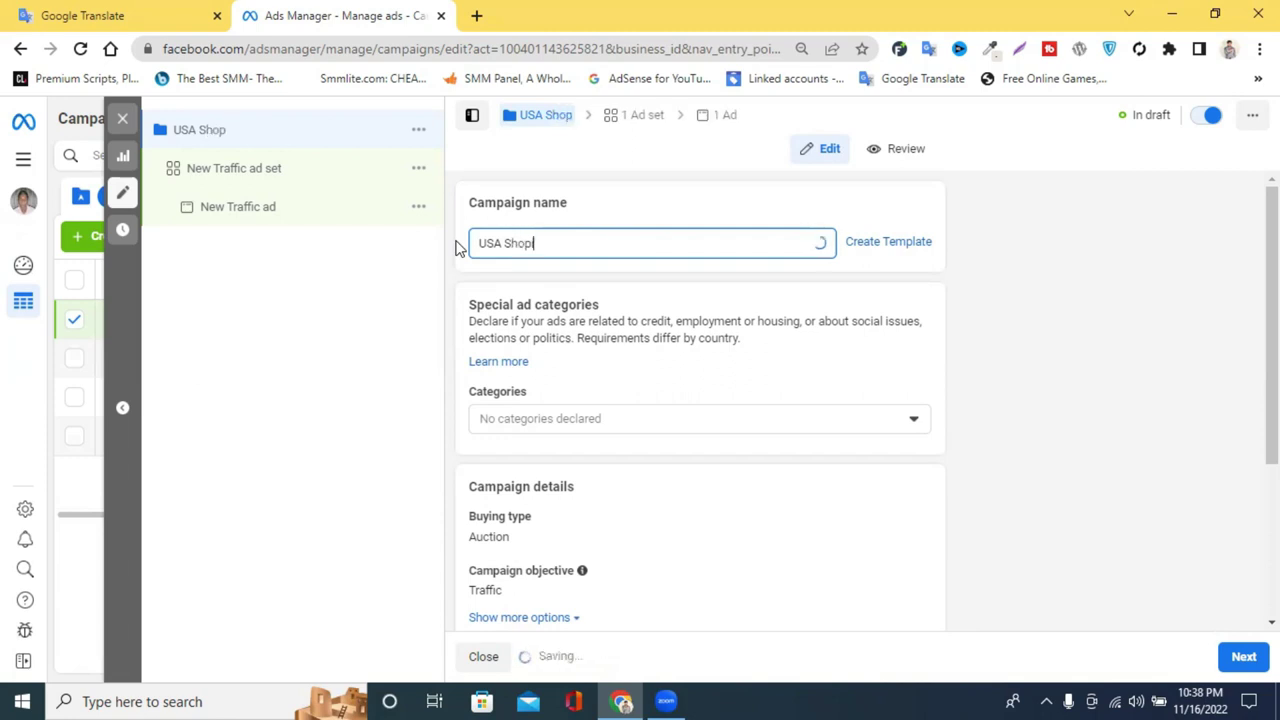
pyautogui.write(' Td')
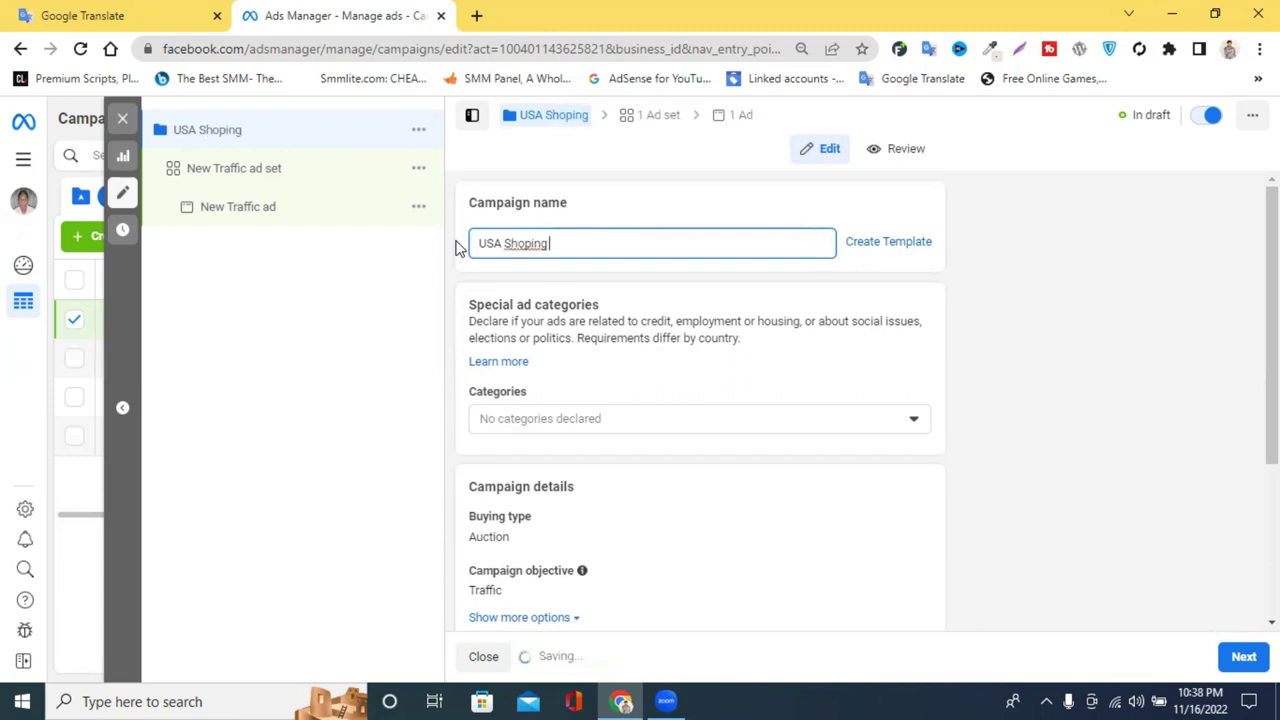
pyautogui.write(' Ads')
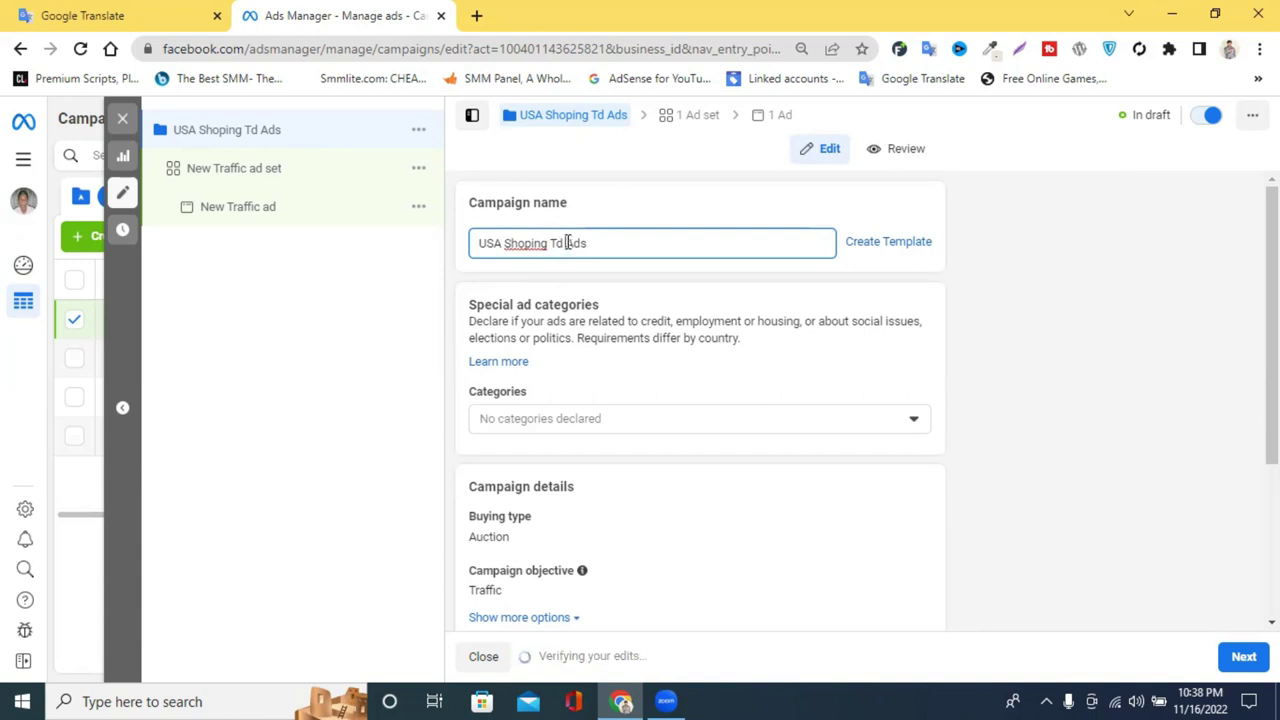
# - Insert the word "Traffic" before "Ads" in the campaign name
pyautogui.write('Traffu')
pyautogui.press('BackSpace')
pyautogui.write('ic')
pyautogui.click(680, 249)
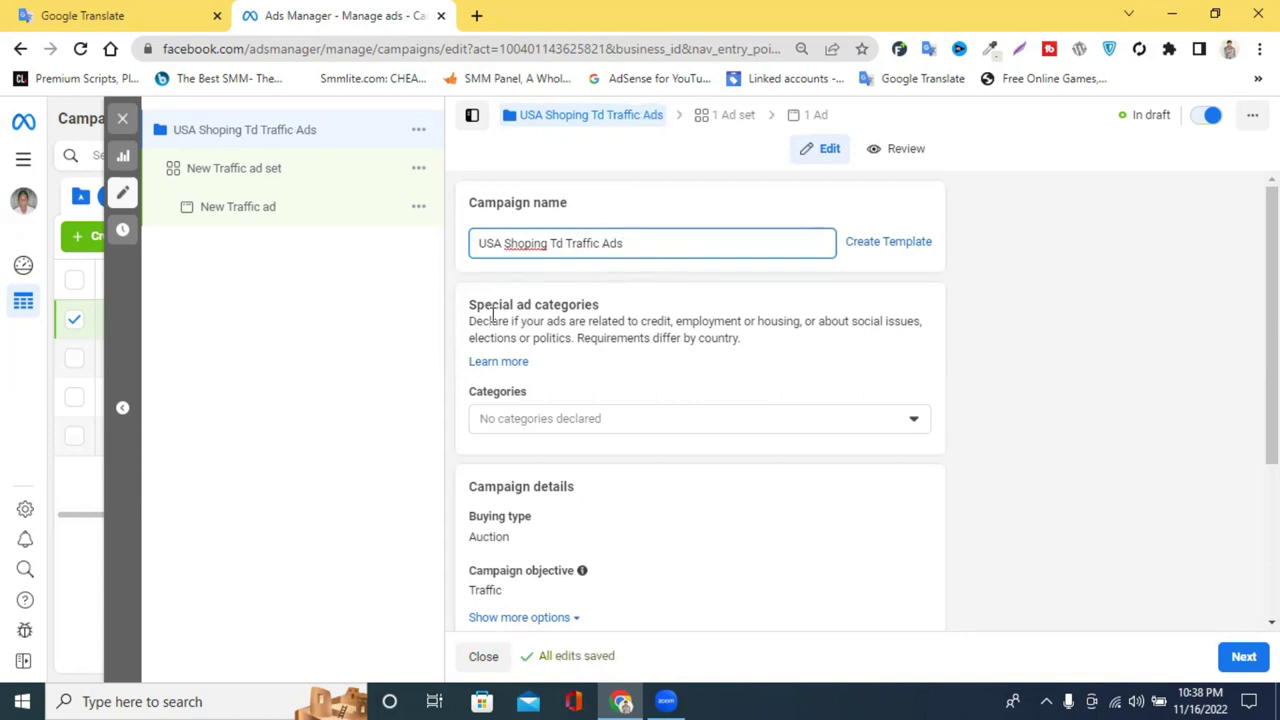
# - Examine the available special ad categories for the campaign without declaring any
pyautogui.scroll(-2, 632, 323)
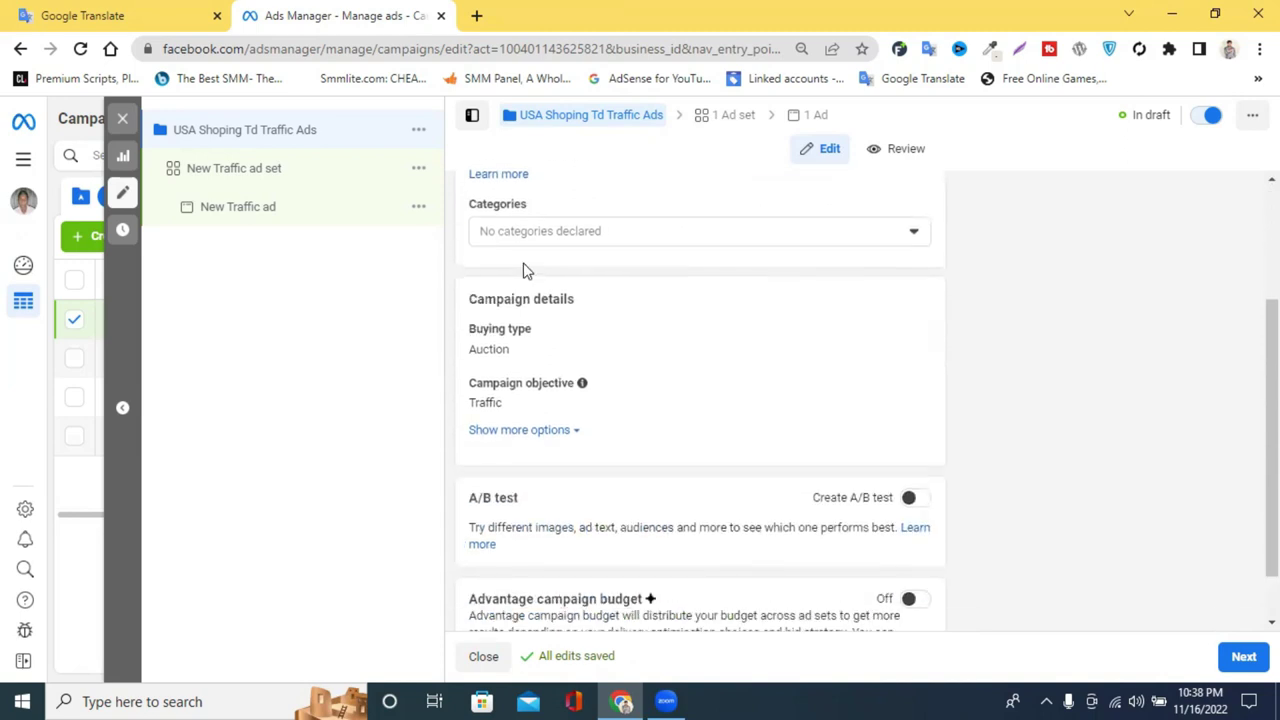
pyautogui.click(545, 238)
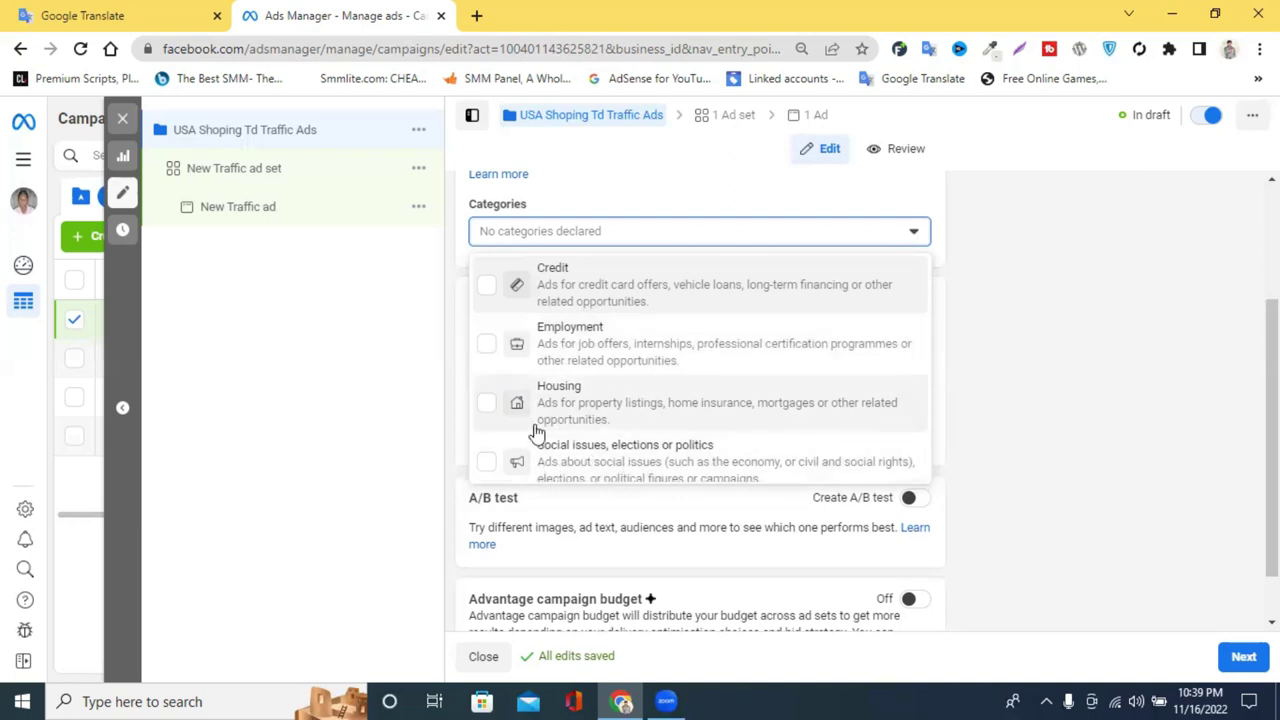
pyautogui.scroll(-1, 777, 466)
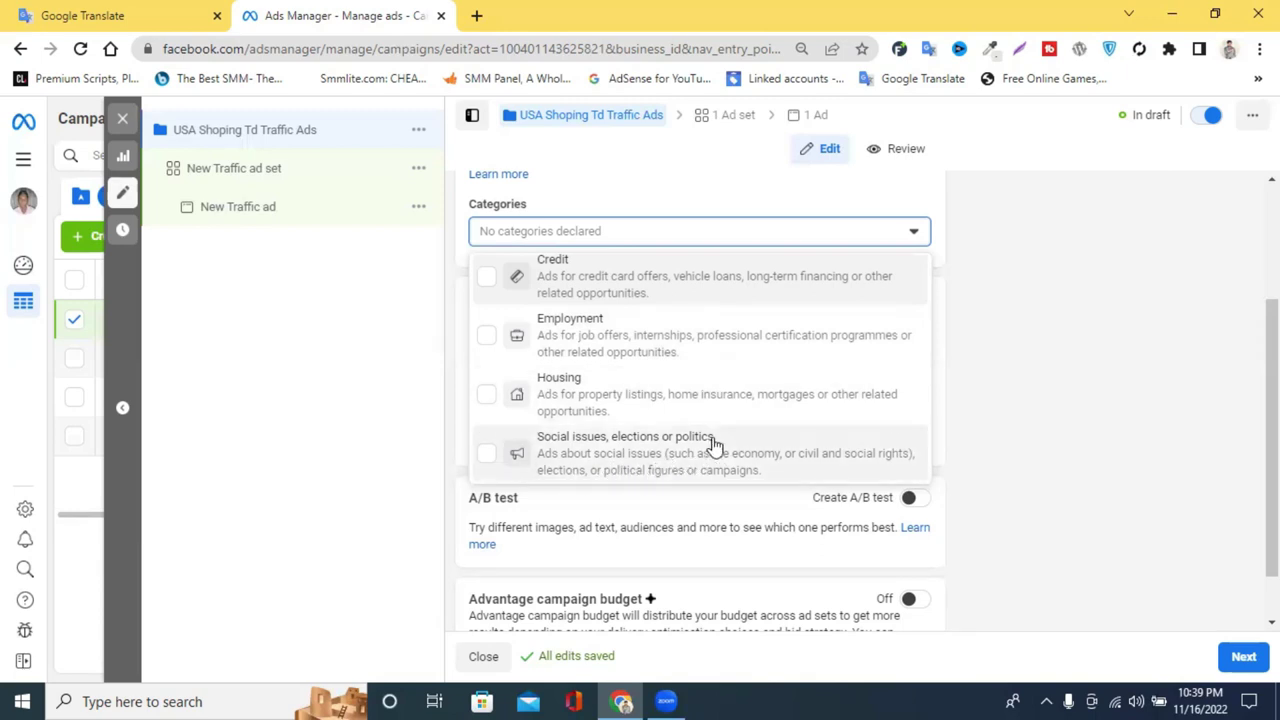
pyautogui.scroll(1, 705, 466)
pyautogui.scroll(-1, 620, 466)
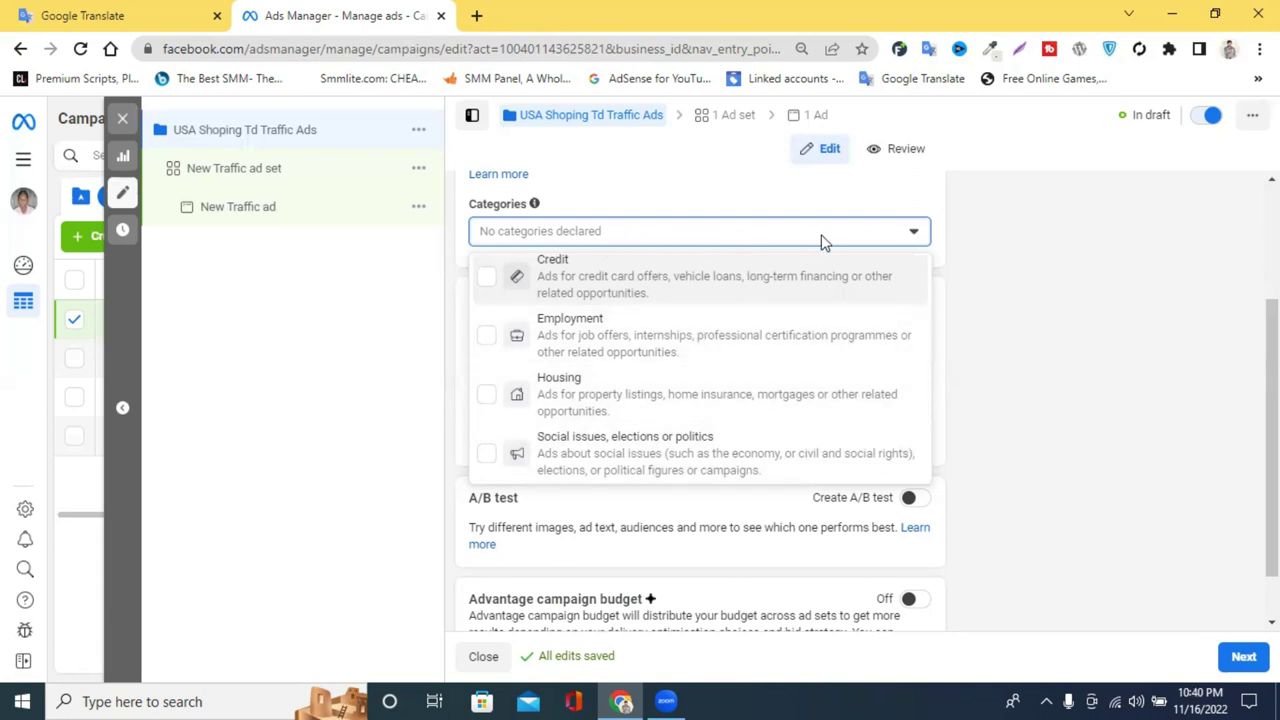
pyautogui.click(1020, 260)
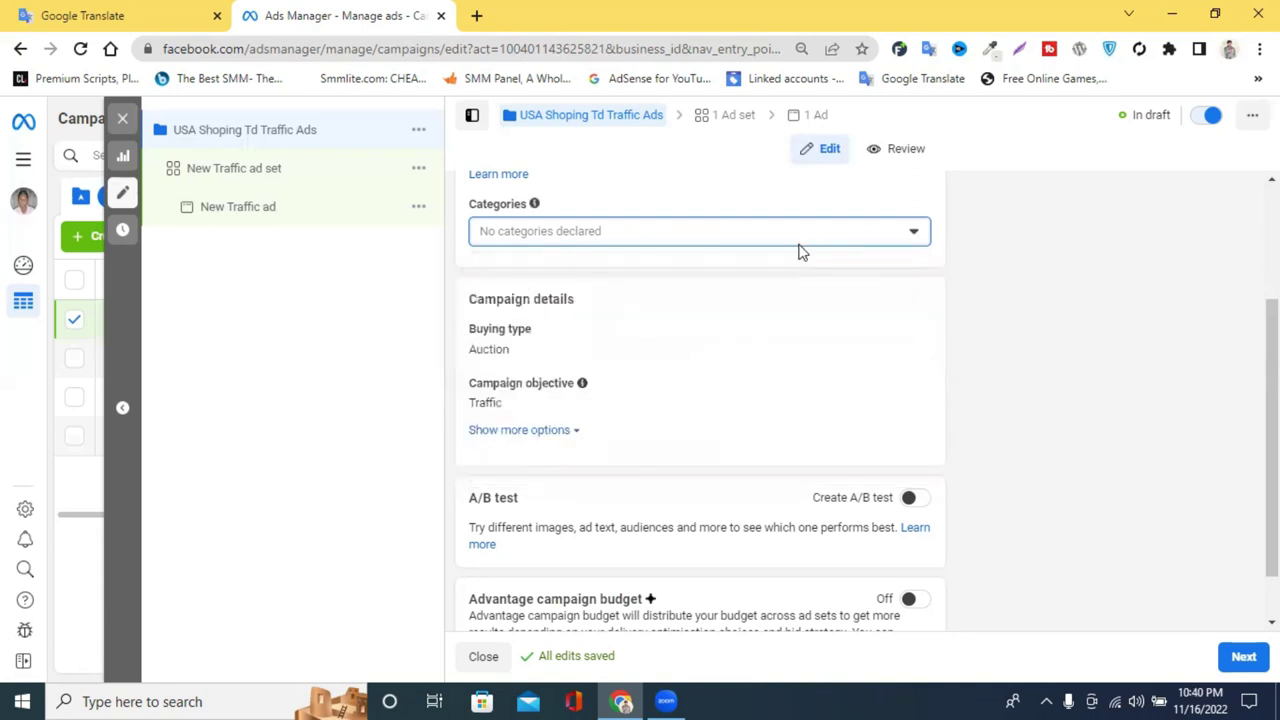
pyautogui.click(680, 240)
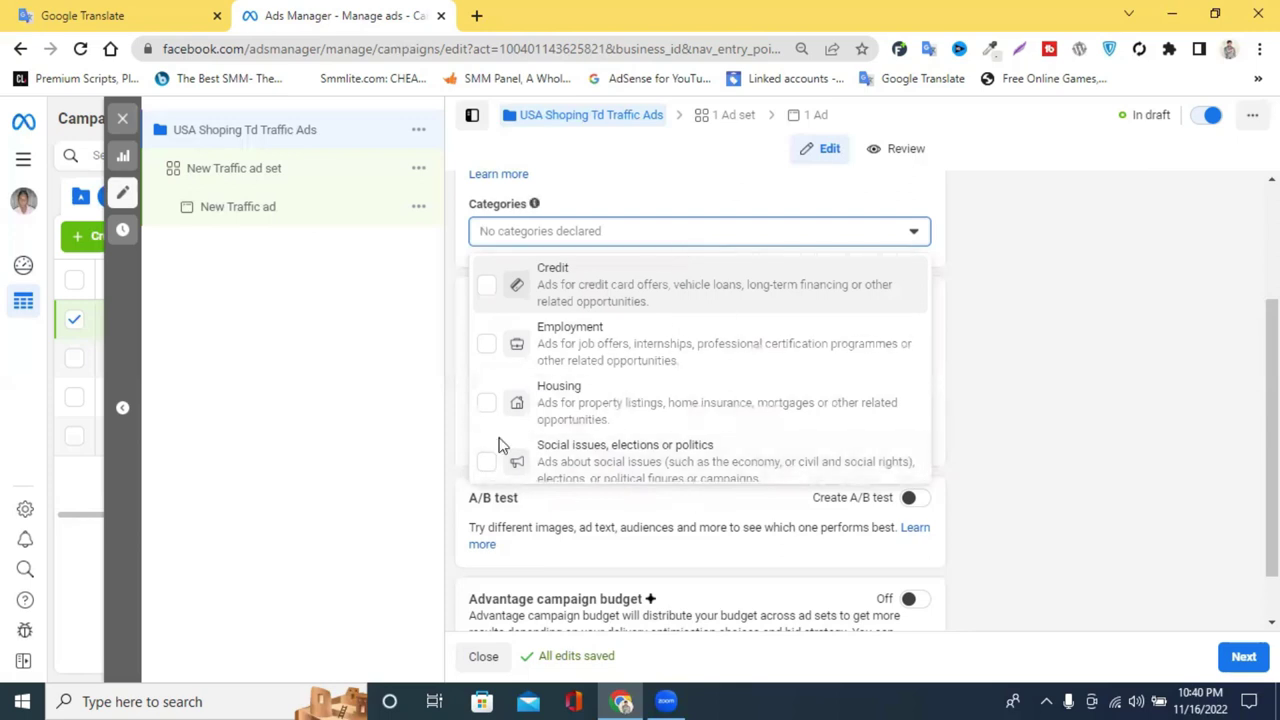
pyautogui.click(1081, 308)
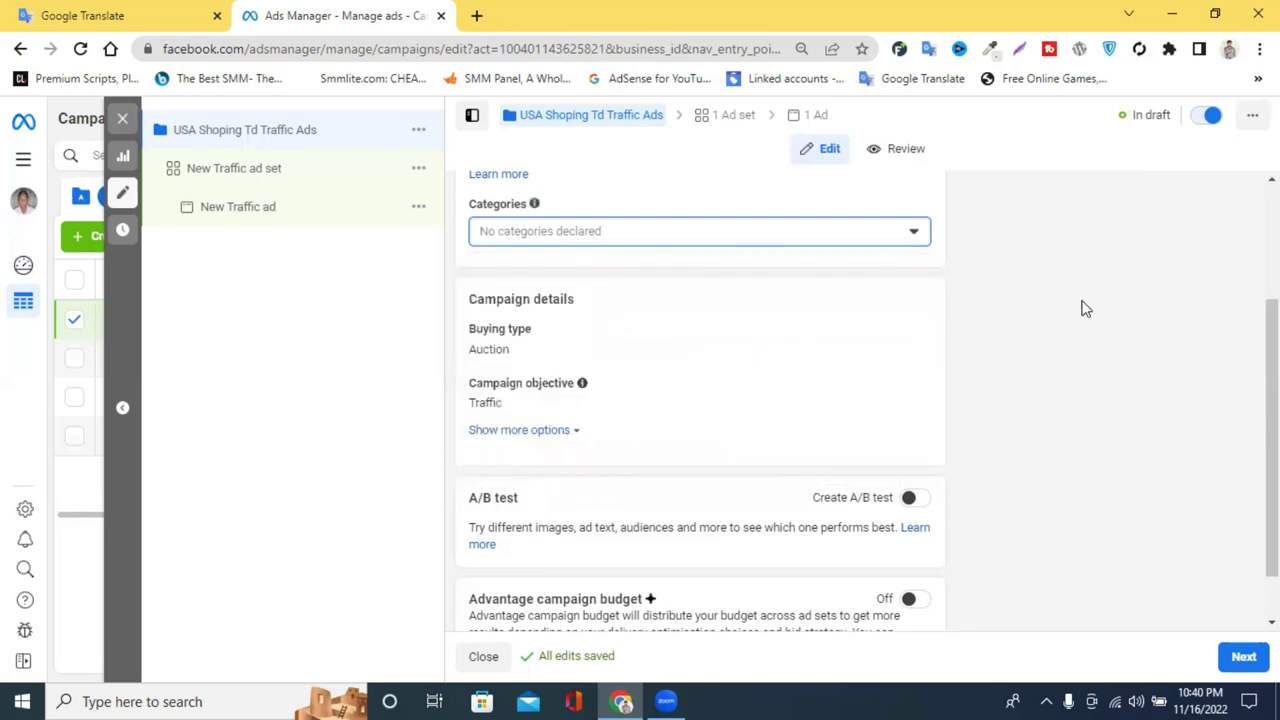
pyautogui.click(697, 240)
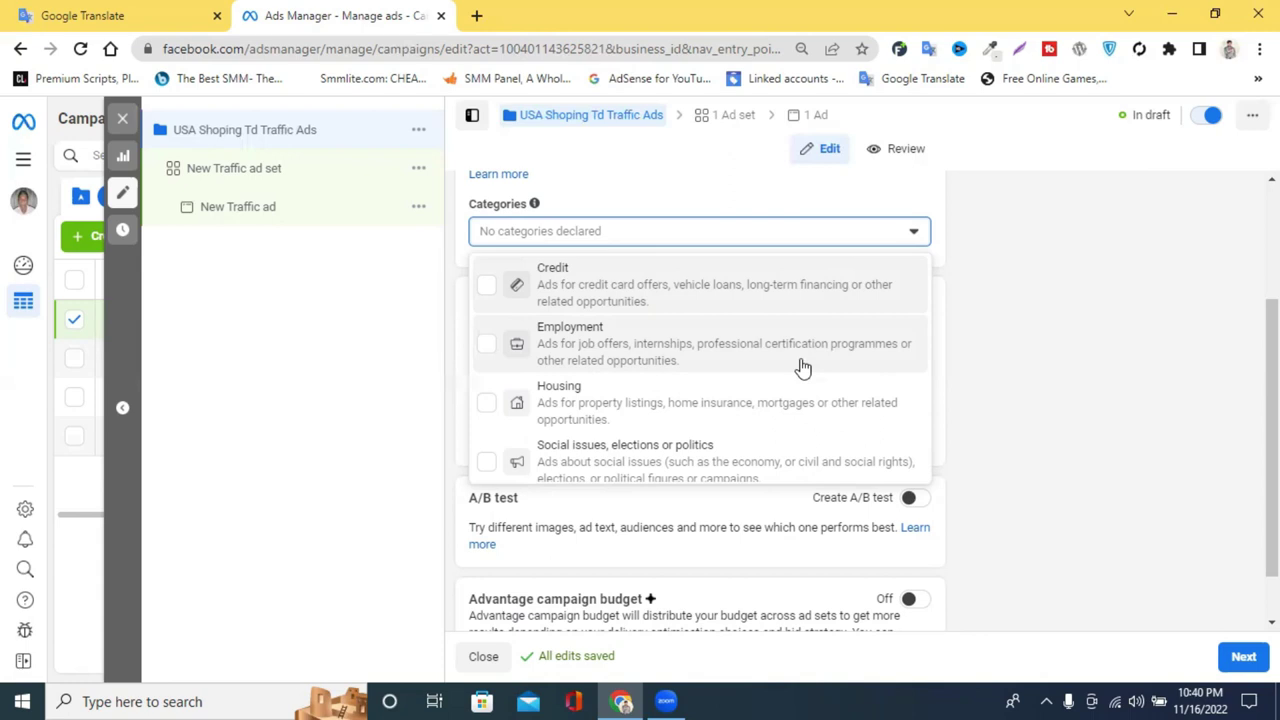
pyautogui.click(1016, 284)
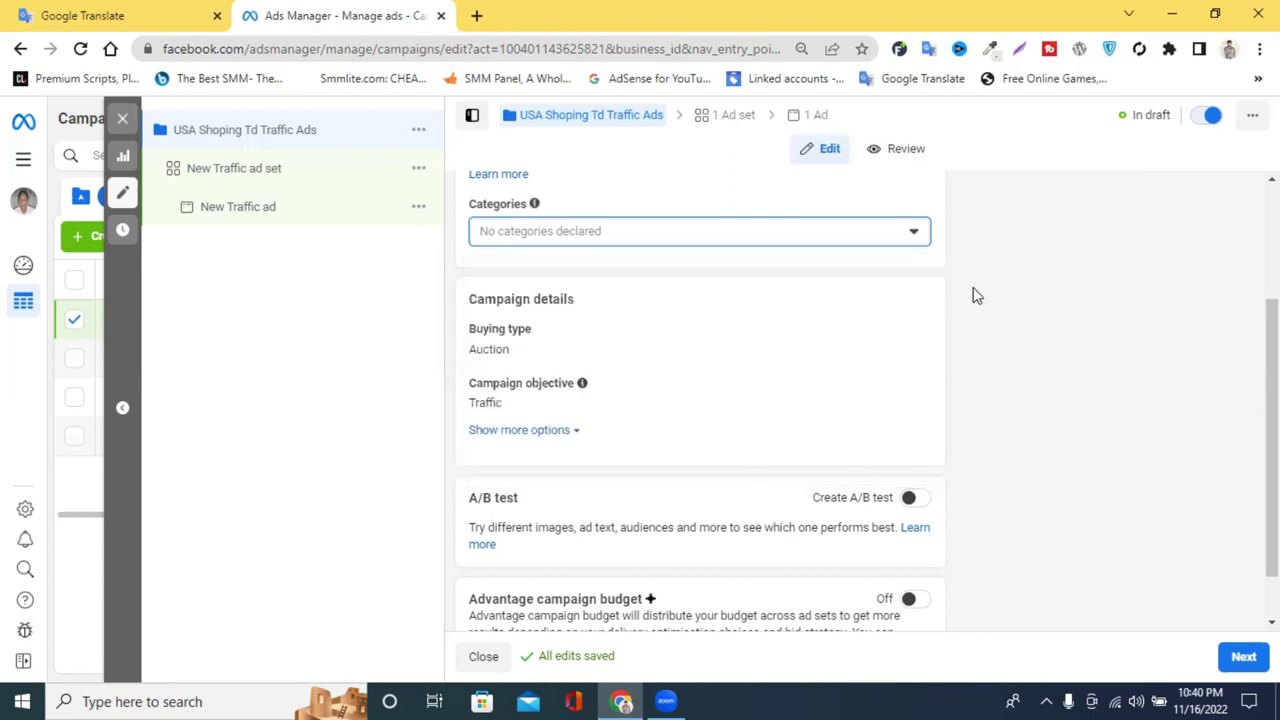
# - Open the campaign objective for editing and review its choices and the A/B test section
pyautogui.scroll(-1, 977, 296)
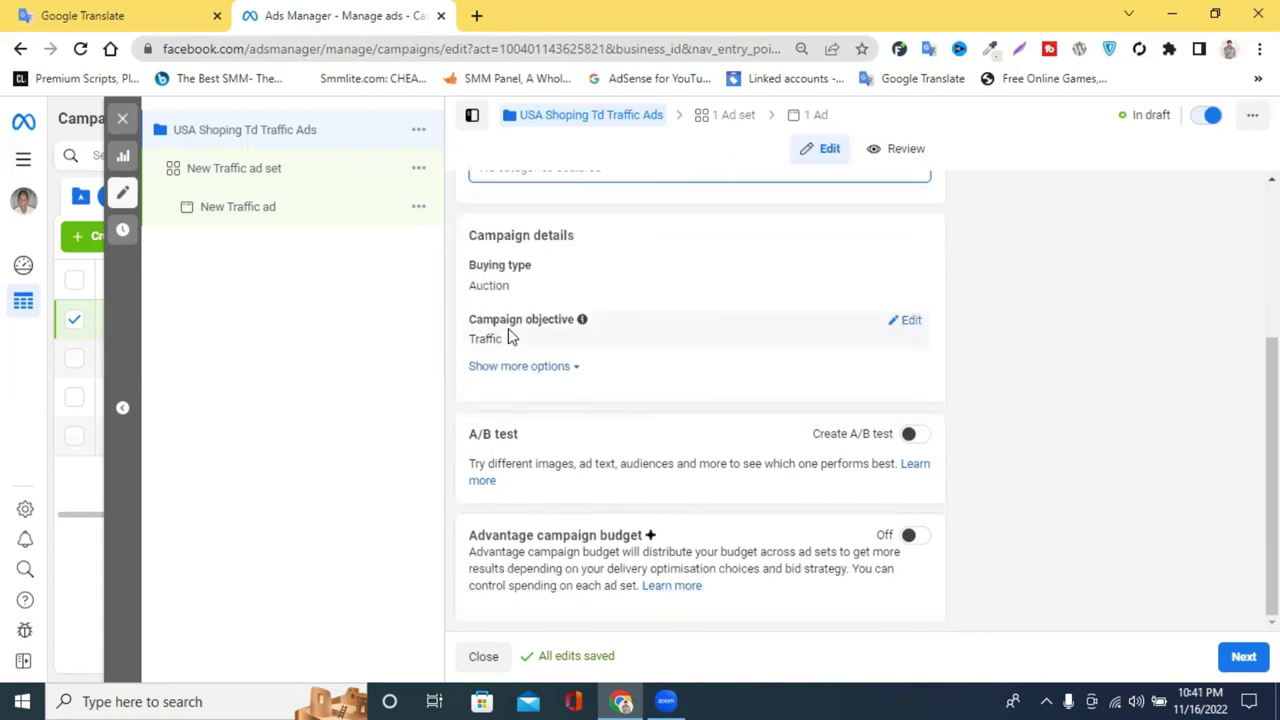
pyautogui.click(912, 322)
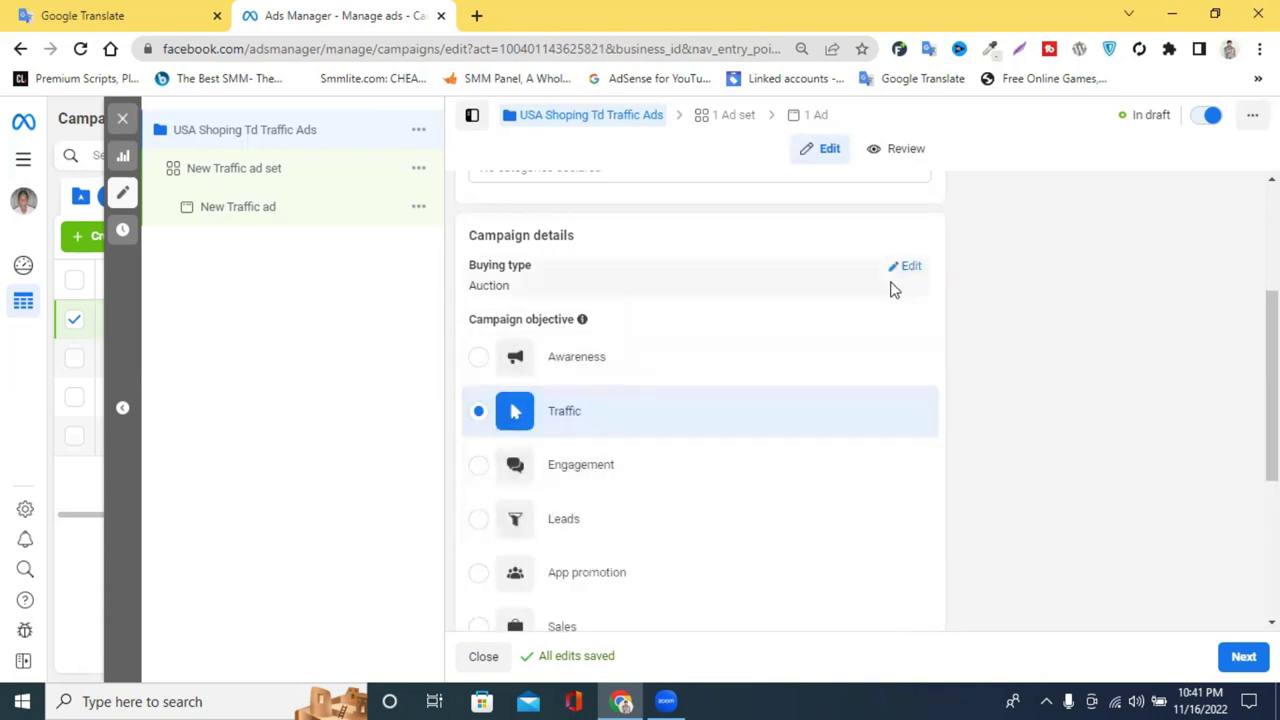
pyautogui.scroll(-3, 880, 300)
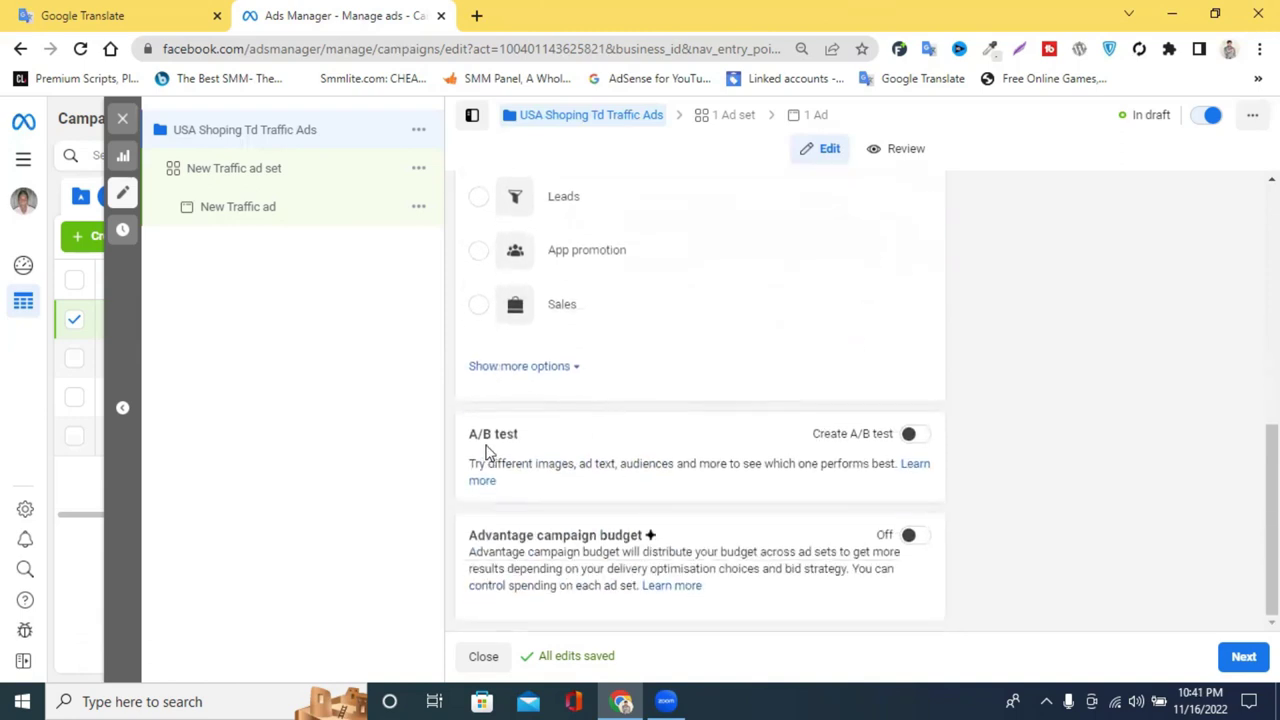
pyautogui.moveTo(468, 433); pyautogui.dragTo(519, 433)
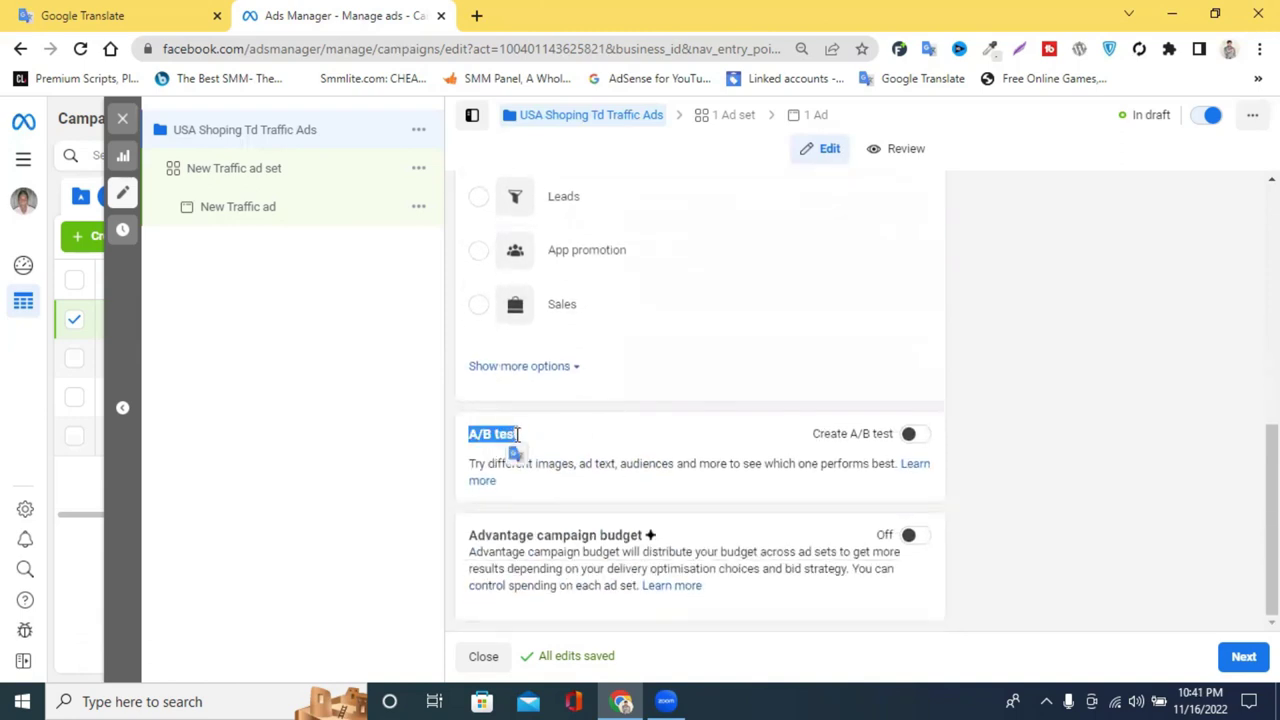
pyautogui.click(652, 436)
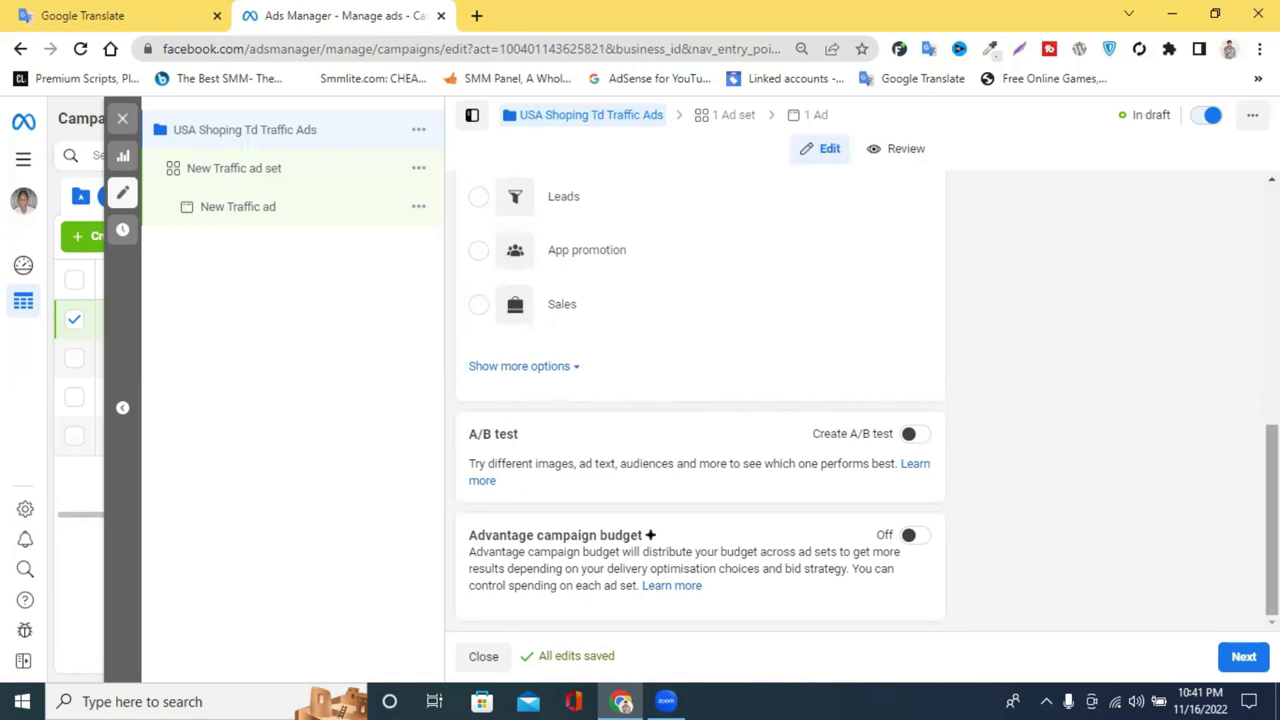
# - Proceed to the ad set level and rename the ad set as "USA td Traffic ad set"
pyautogui.click(1243, 660)
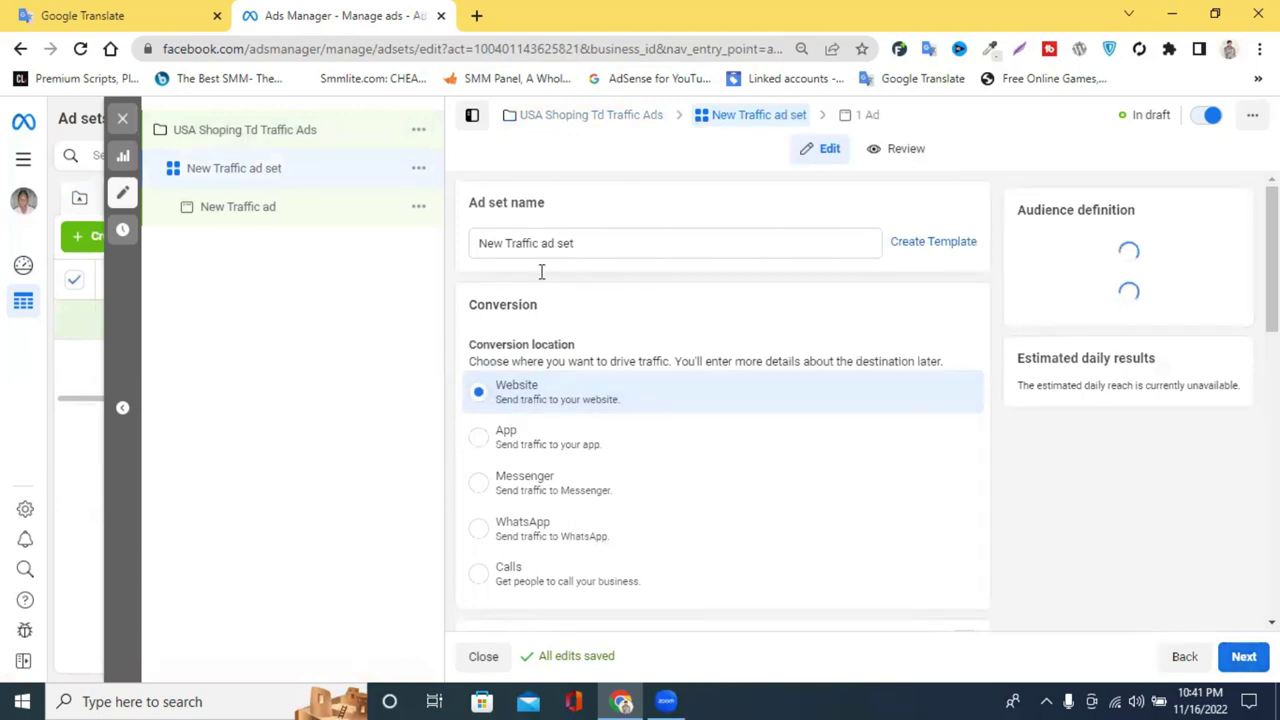
pyautogui.doubleClick(490, 244)
pyautogui.write('td')
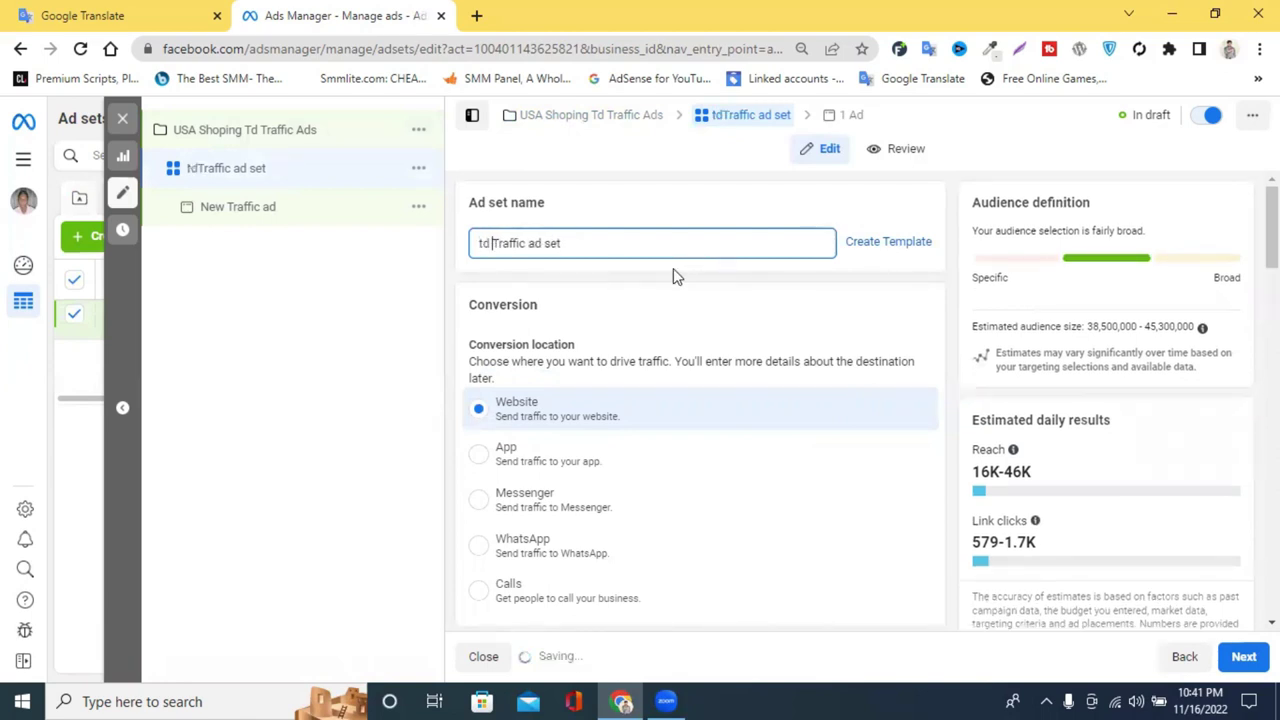
pyautogui.click(481, 243)
pyautogui.write('USA')
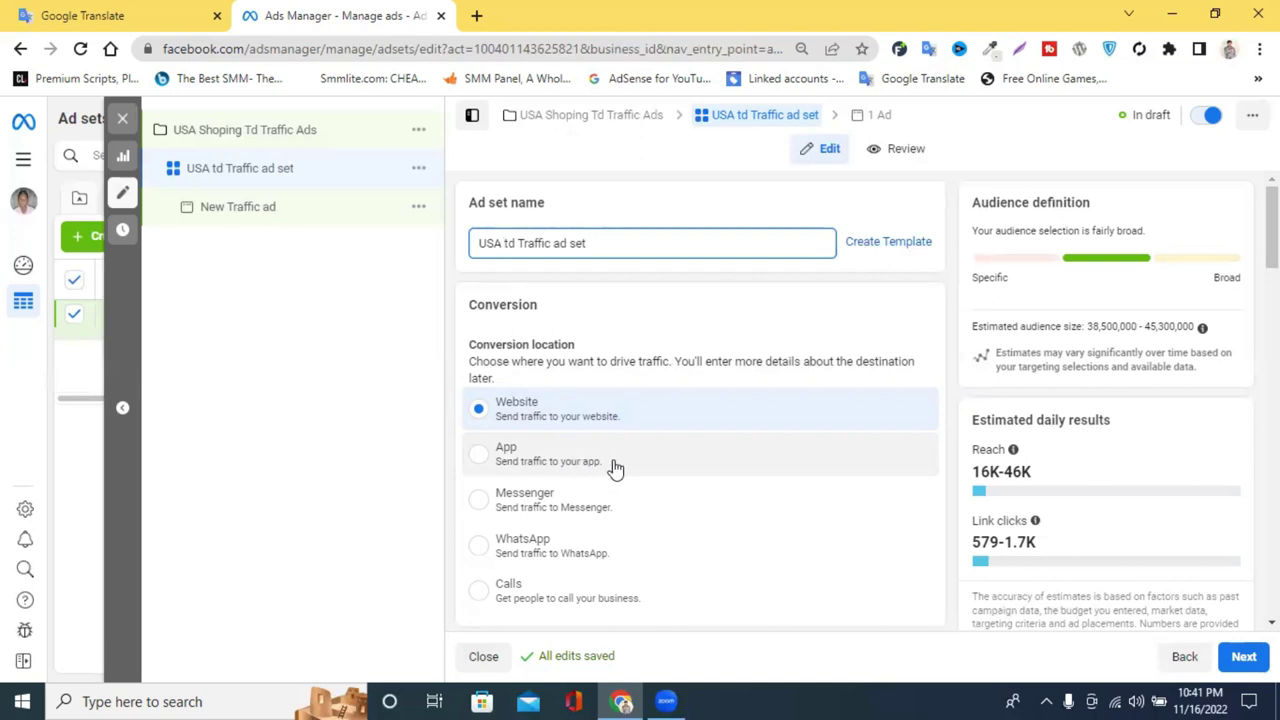
# - Set the ad set's budget type to Lifetime budget, keeping Website as the conversion location
pyautogui.scroll(-1, 575, 470)
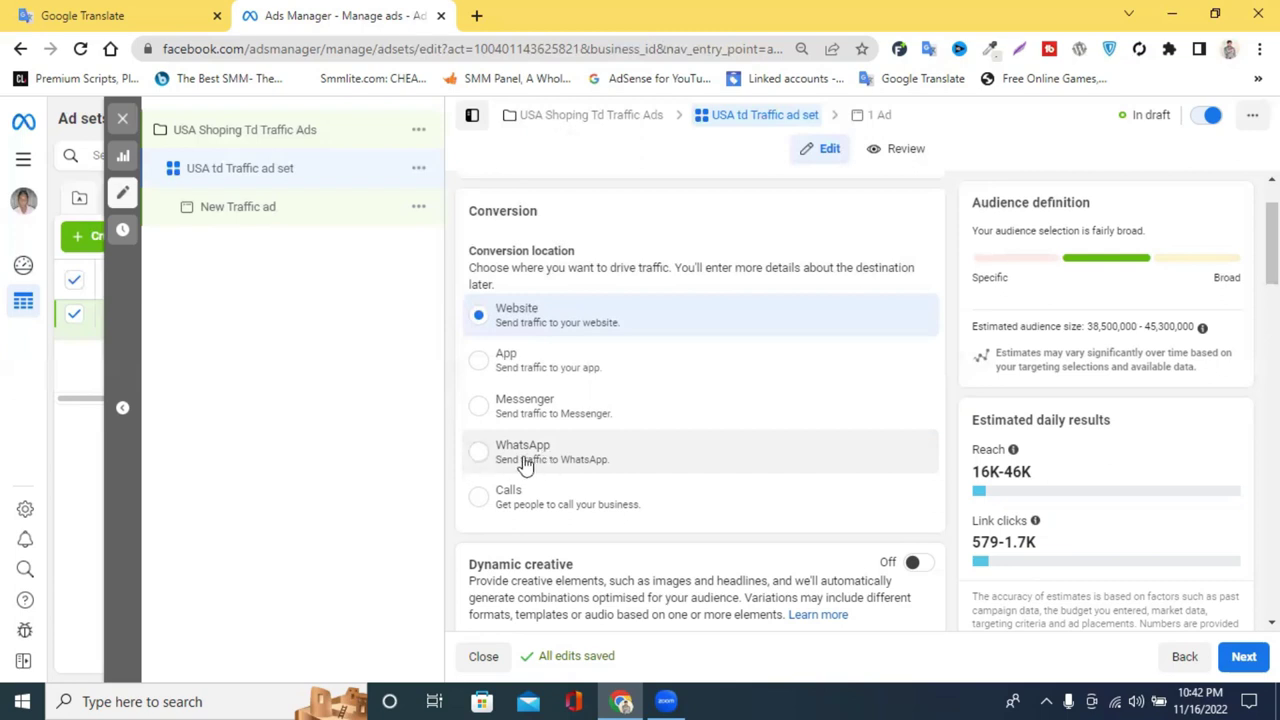
pyautogui.scroll(-1, 540, 458)
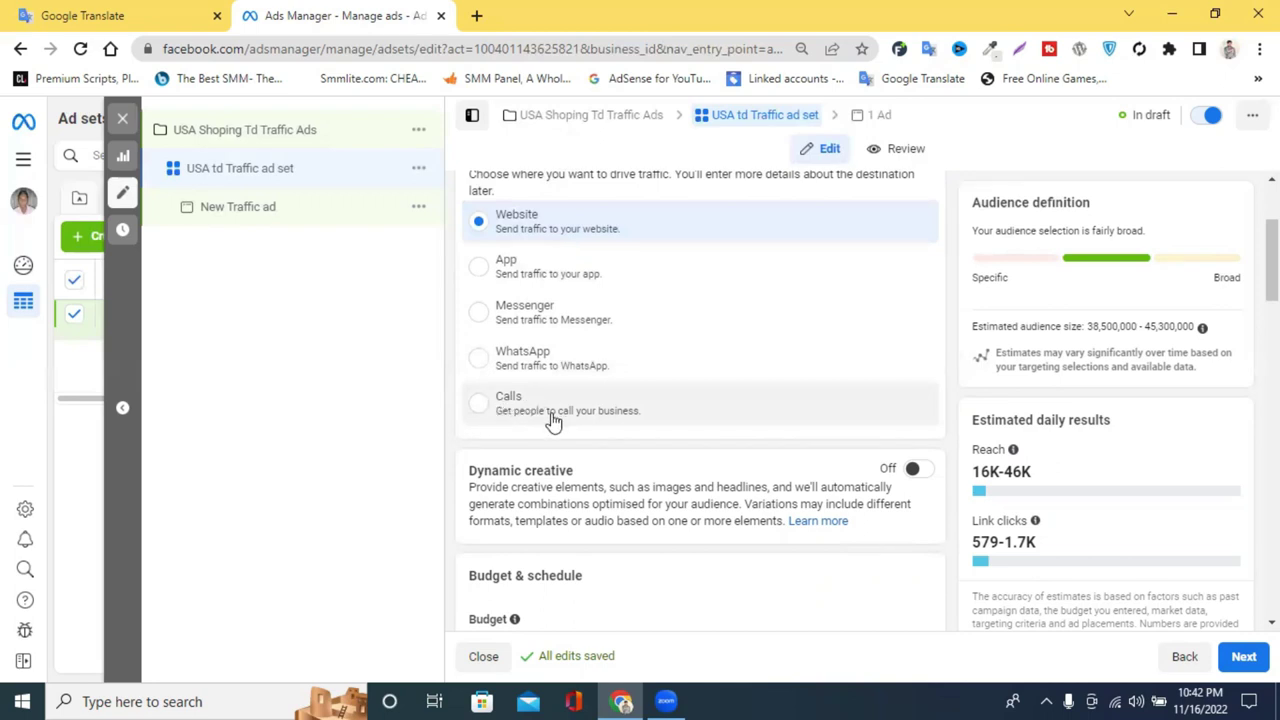
pyautogui.scroll(1, 545, 420)
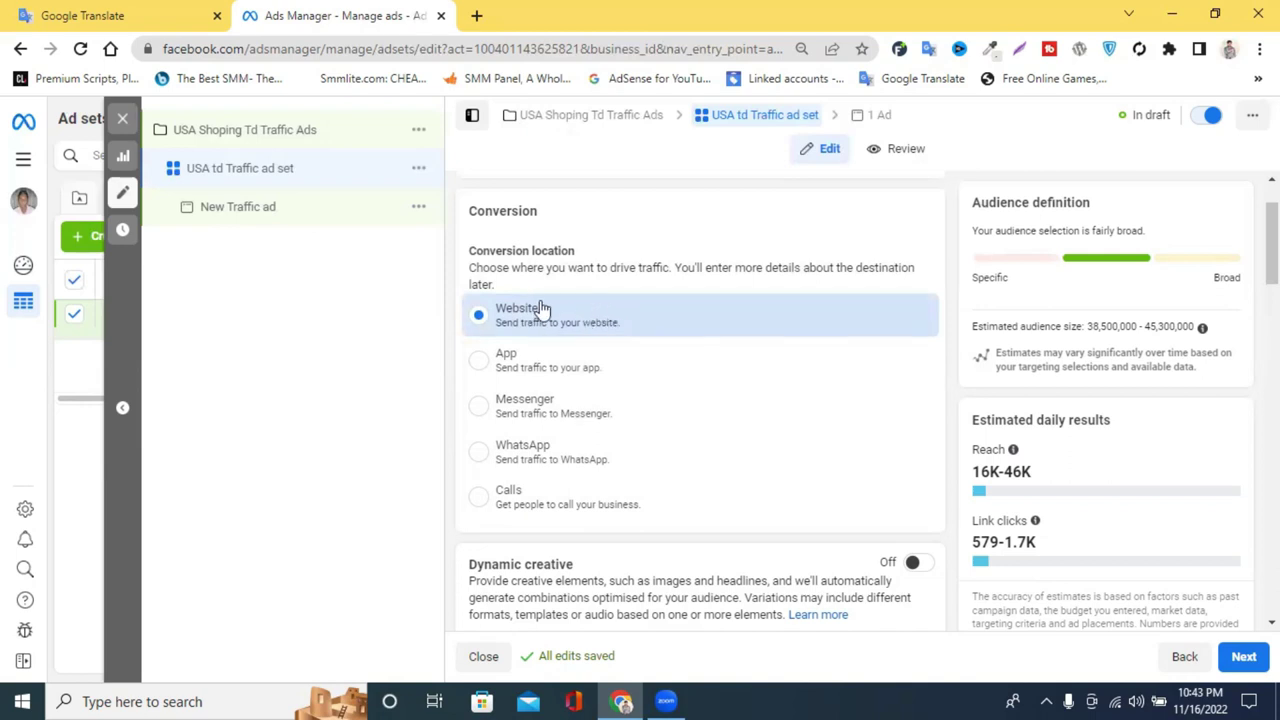
pyautogui.scroll(-3, 643, 322)
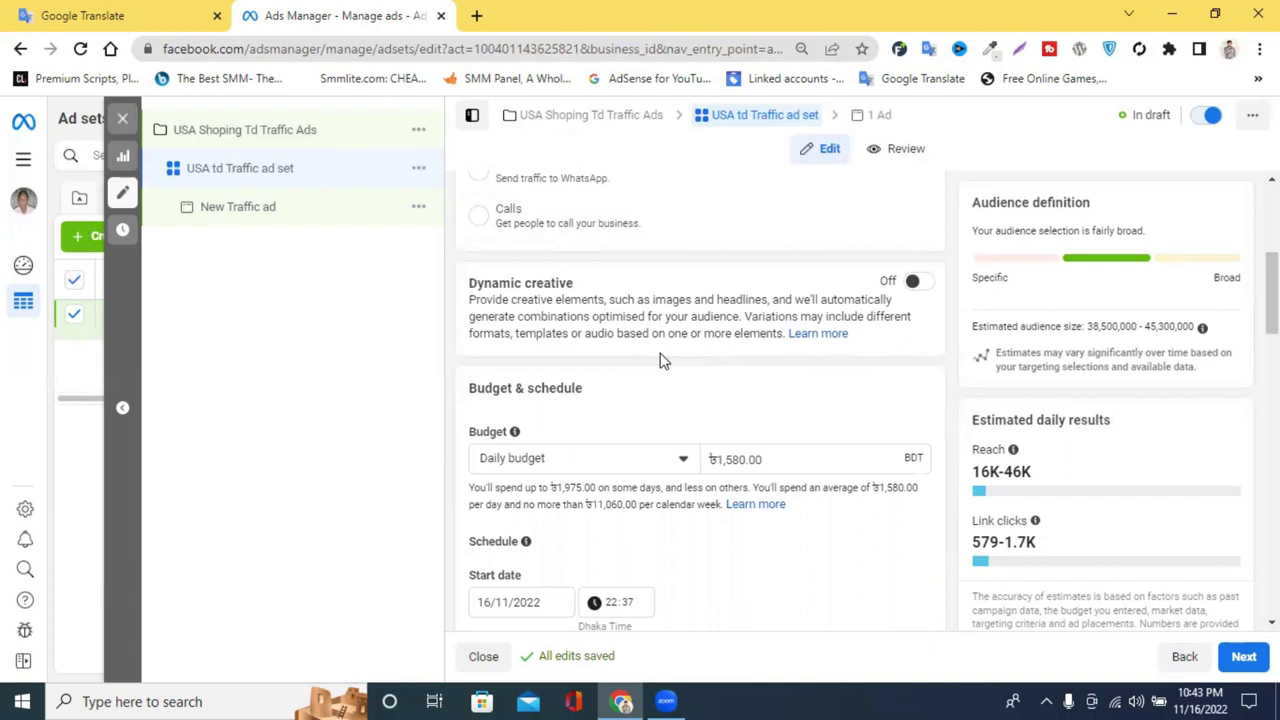
pyautogui.click(530, 473)
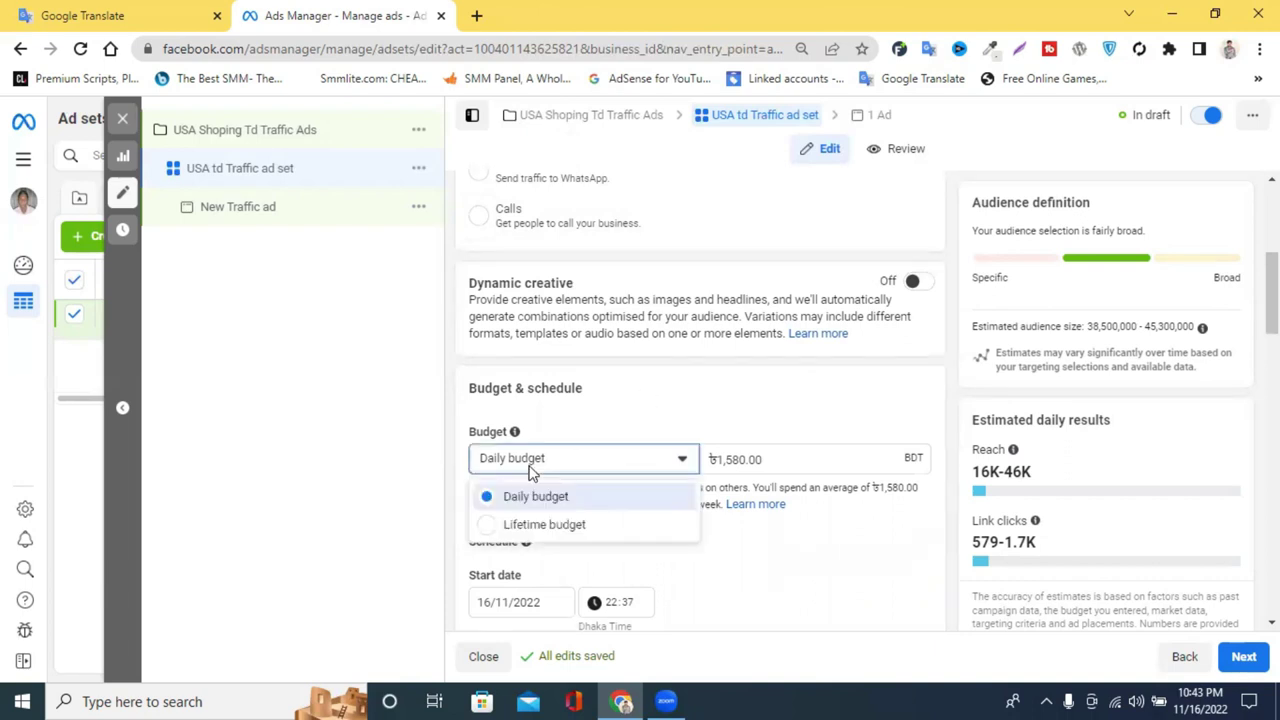
pyautogui.click(519, 528)
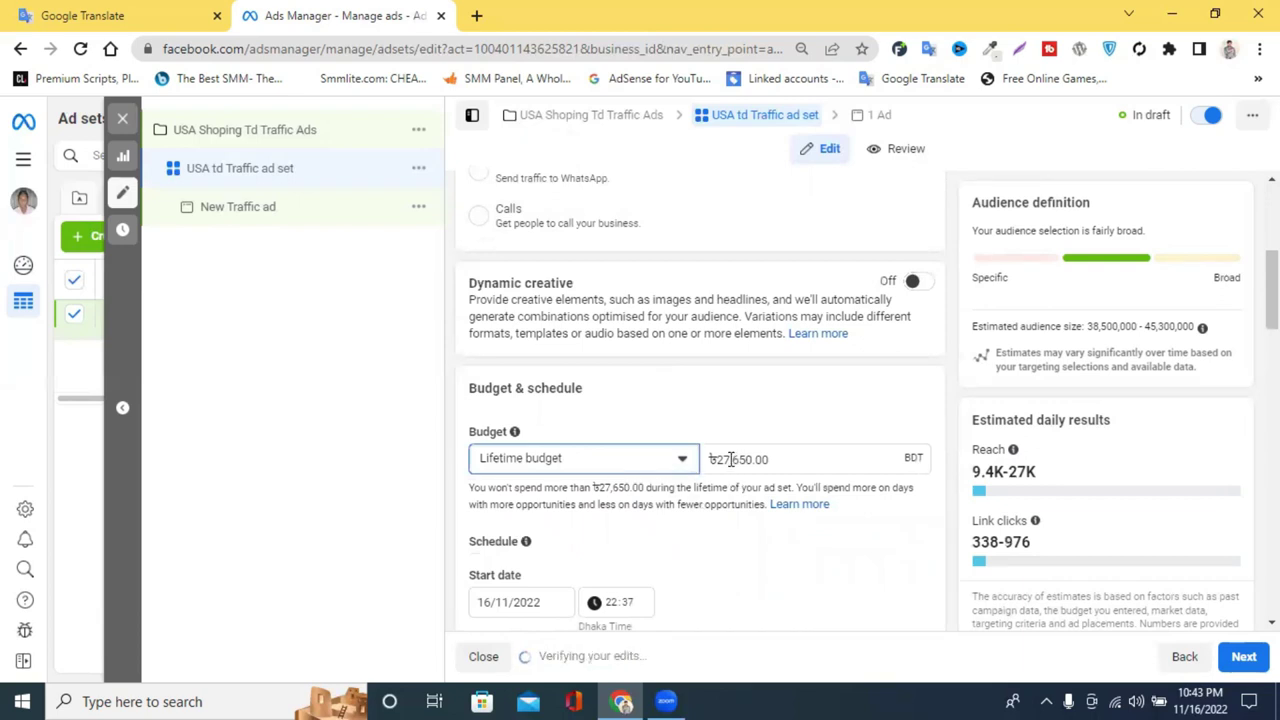
# - Set the ad set's lifetime budget amount to 5,000 BDT
pyautogui.moveTo(731, 459); pyautogui.dragTo(712, 459)
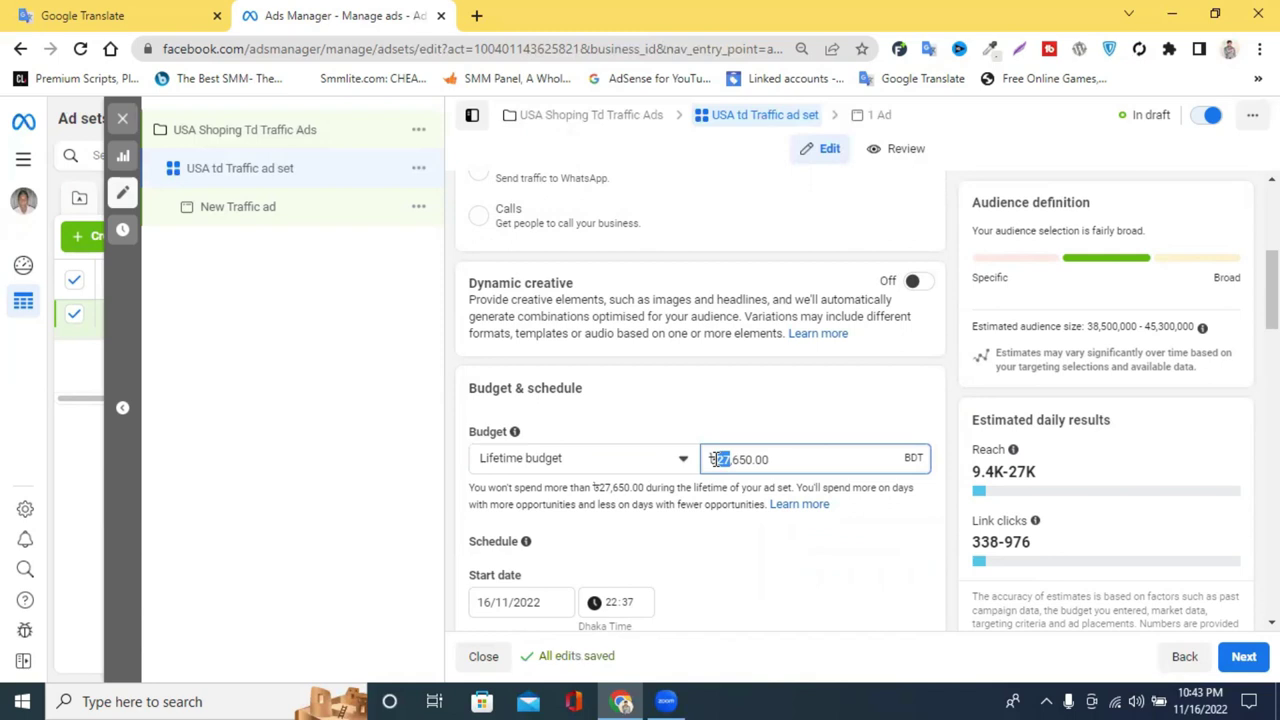
pyautogui.press('BackSpace')
pyautogui.write('50')
pyautogui.press('BackSpace')
pyautogui.press('BackSpace')
pyautogui.write('5')
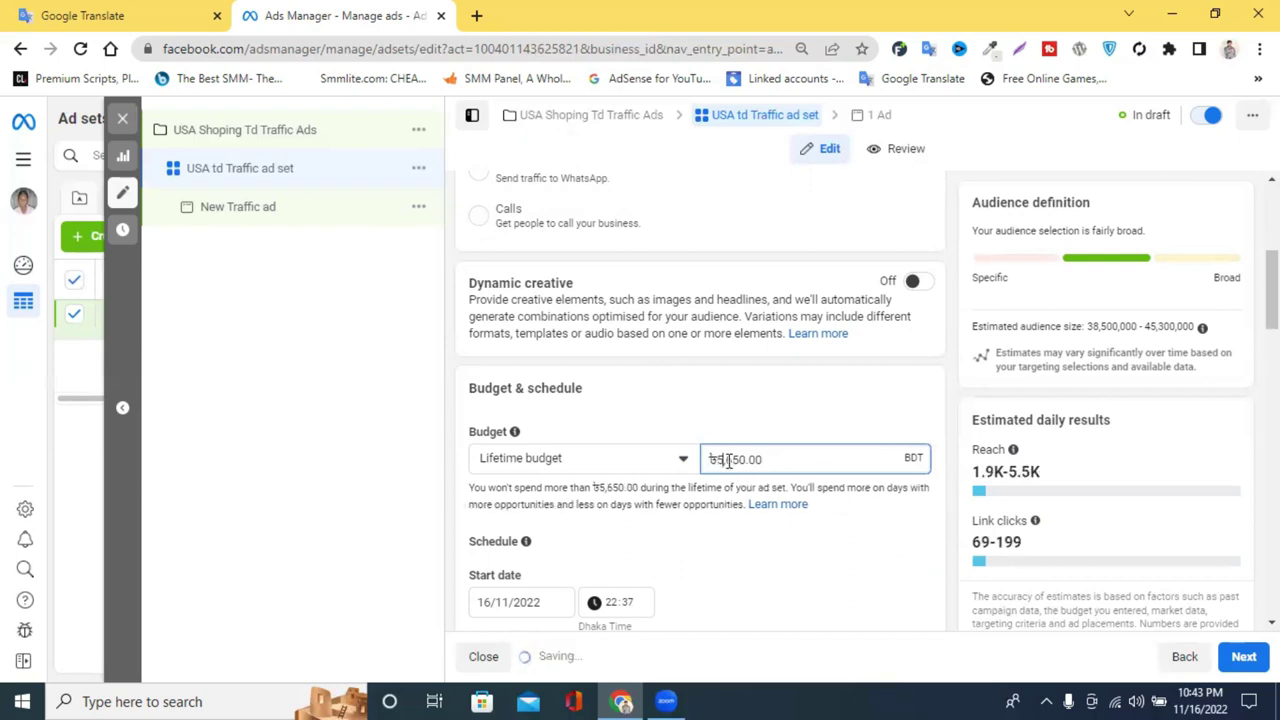
pyautogui.moveTo(725, 459); pyautogui.dragTo(743, 459)
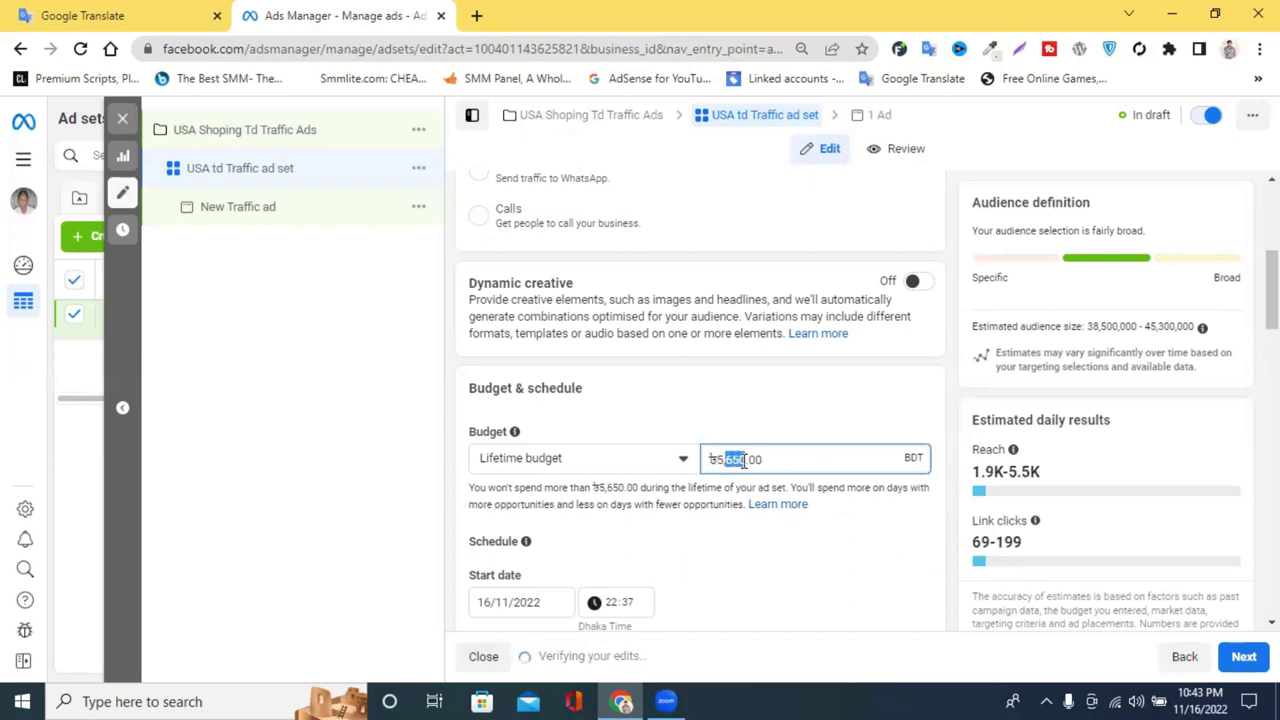
pyautogui.write('00')
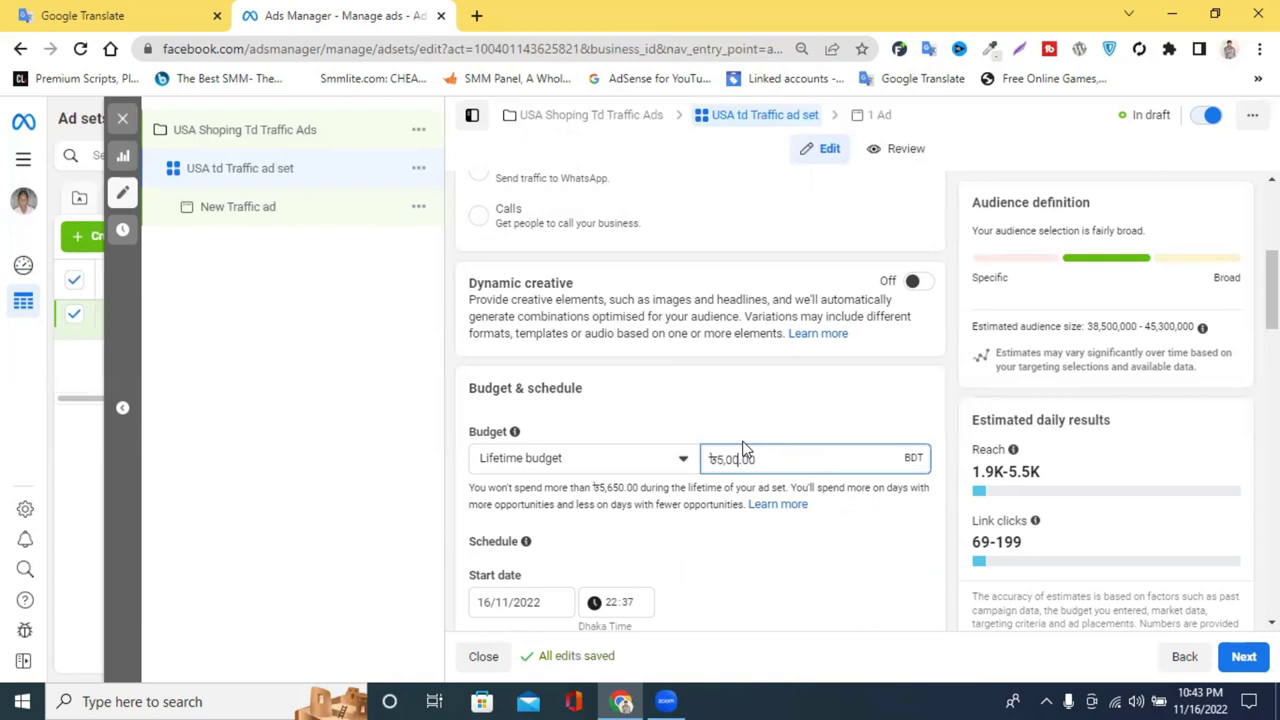
pyautogui.write('0')
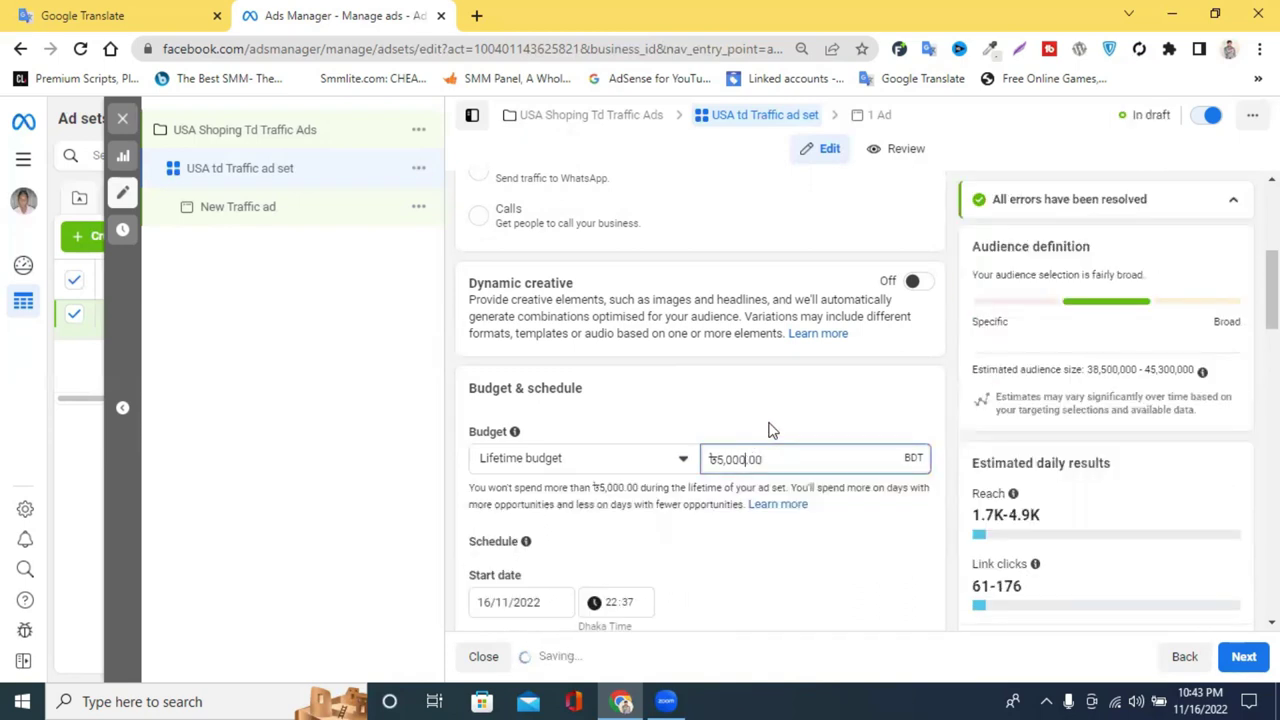
# - Schedule the ad set to run from 16/11/2022 to 20/12/2022 and dismiss the start date warning
pyautogui.scroll(-2, 770, 430)
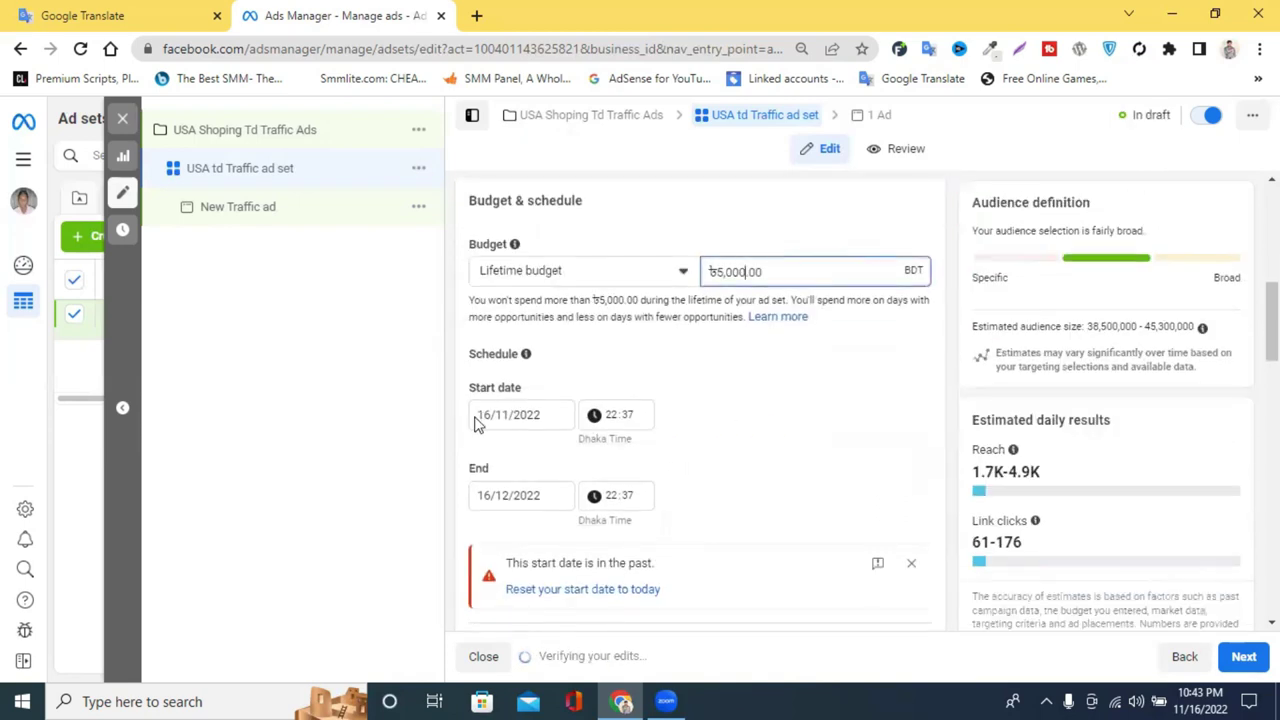
pyautogui.click(481, 415)
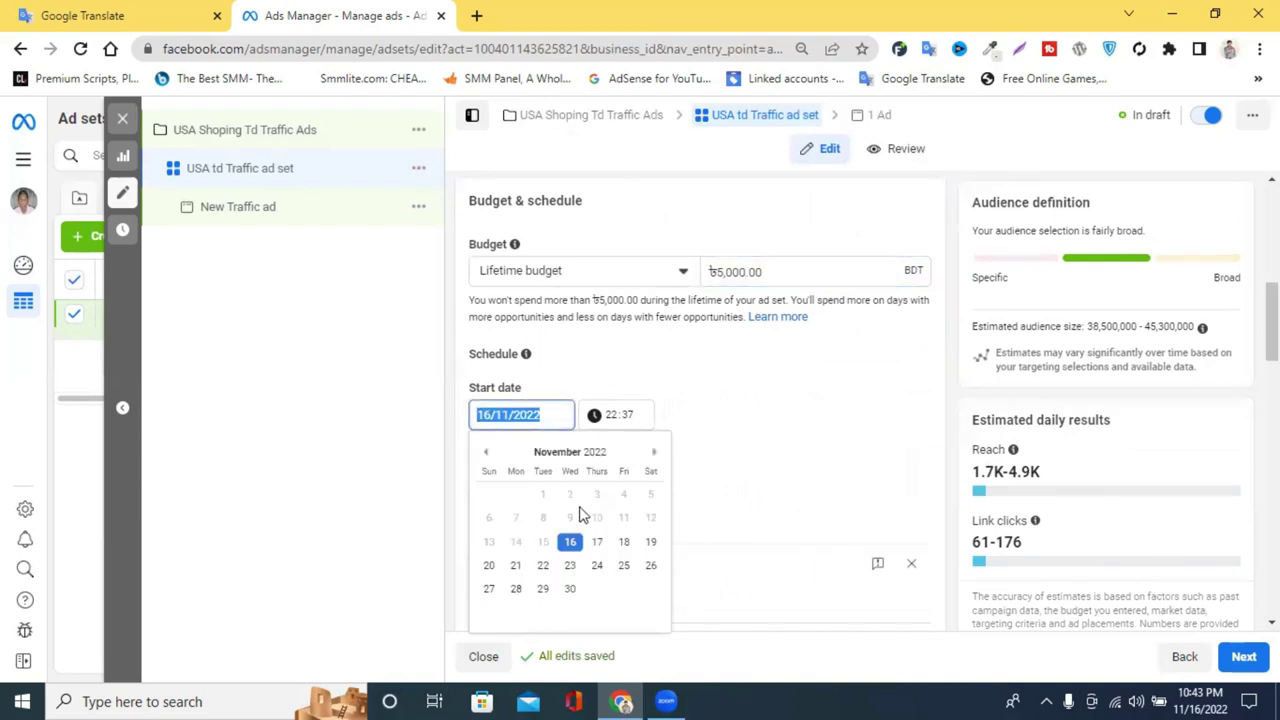
pyautogui.click(570, 545)
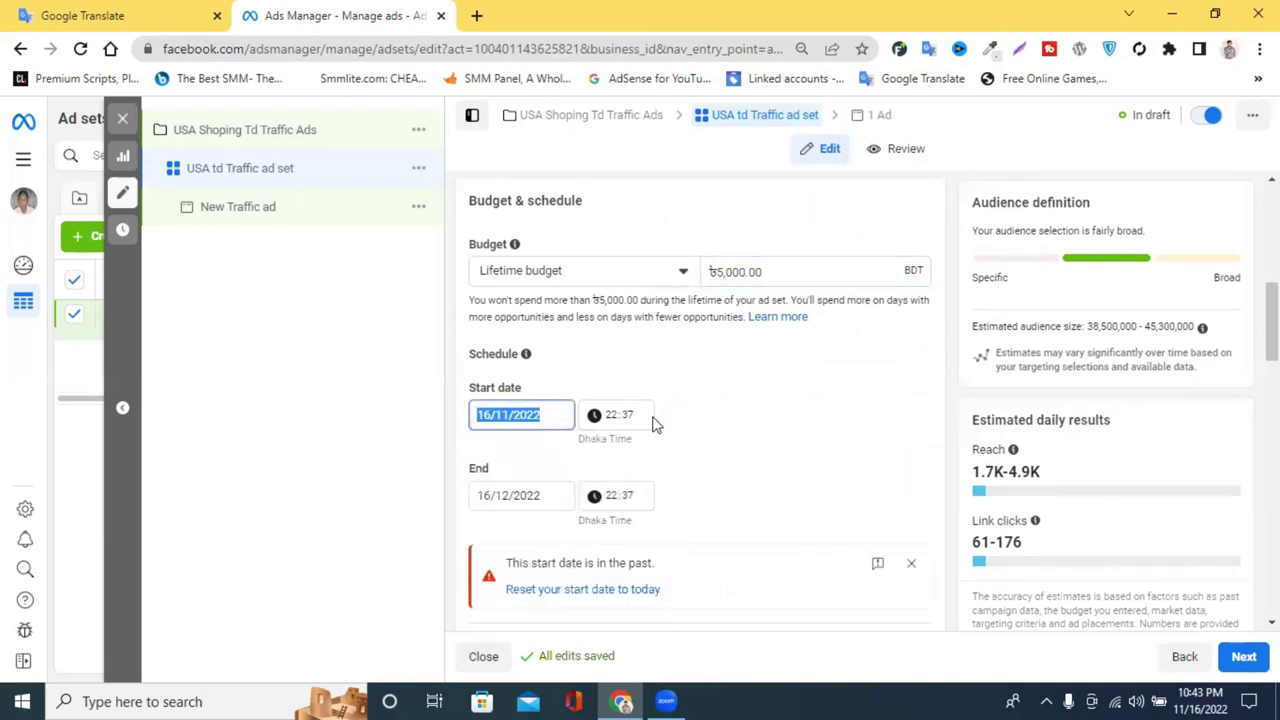
pyautogui.click(517, 497)
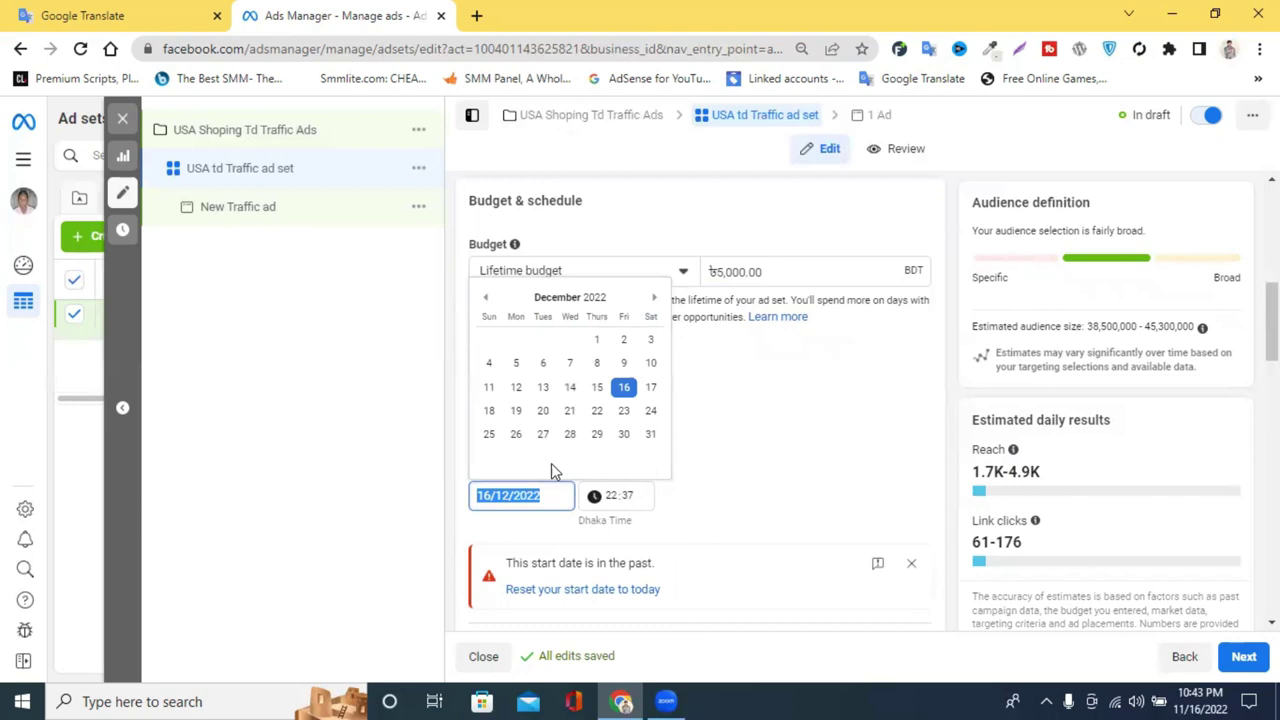
pyautogui.click(542, 411)
pyautogui.scroll(-1, 760, 462)
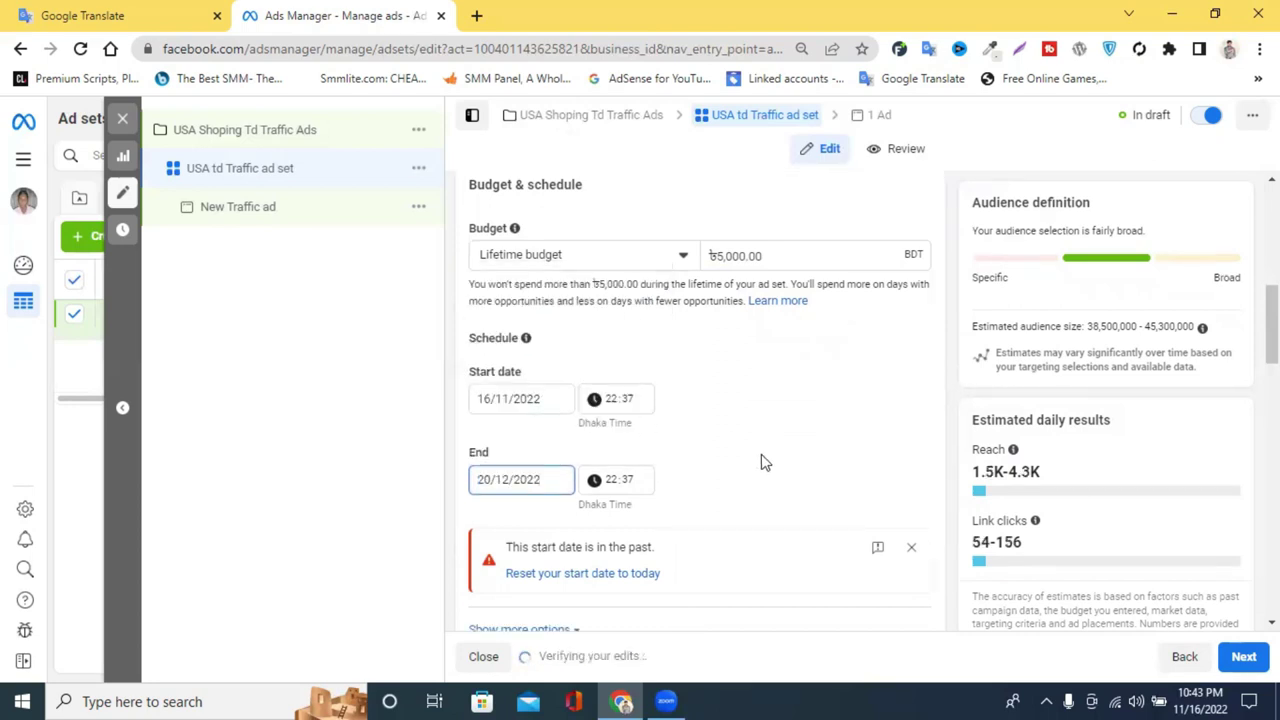
pyautogui.click(908, 476)
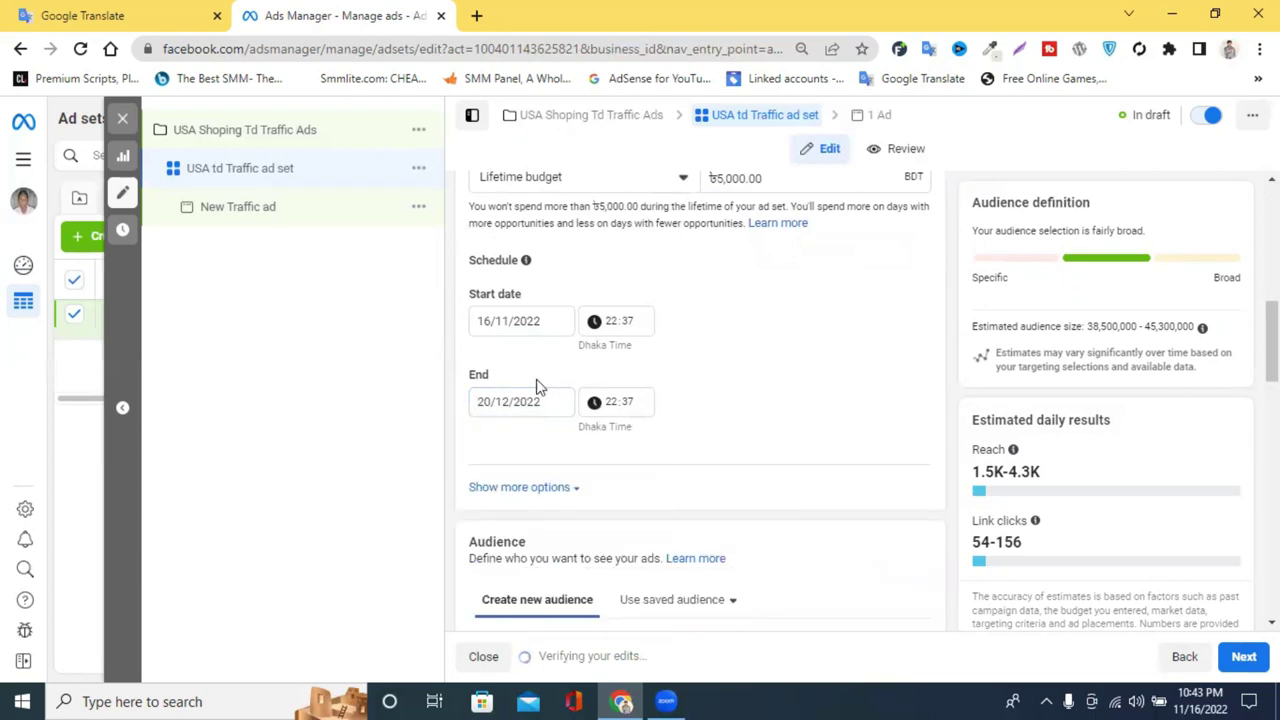
# - Replace Bangladesh with United States as the audience's included location
pyautogui.scroll(2, 663, 471)
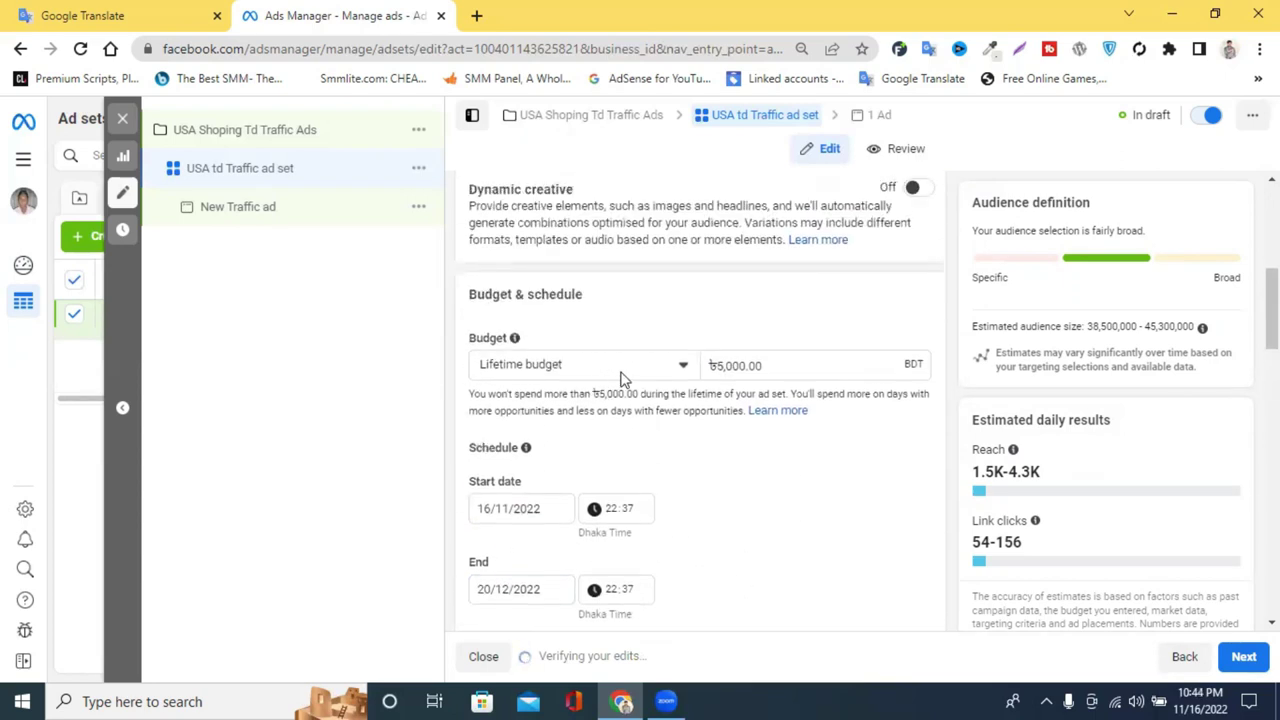
pyautogui.scroll(-5, 783, 387)
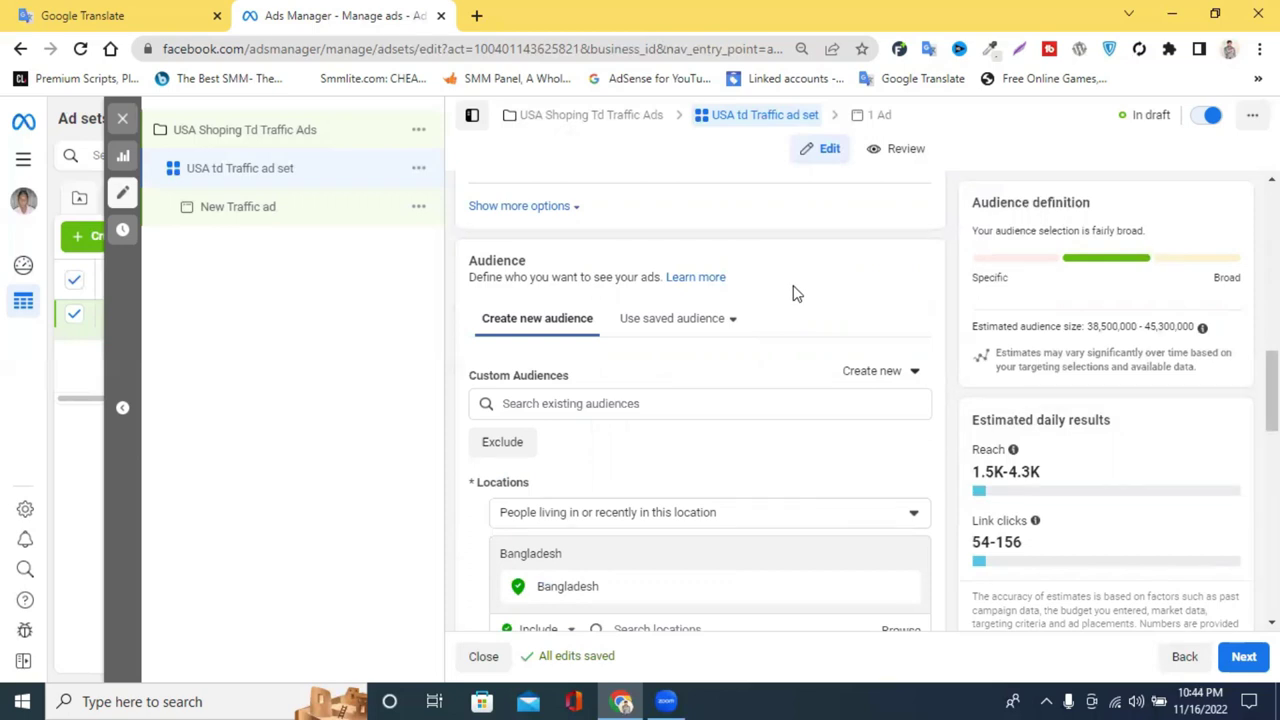
pyautogui.scroll(-2, 795, 292)
pyautogui.scroll(1, 795, 292)
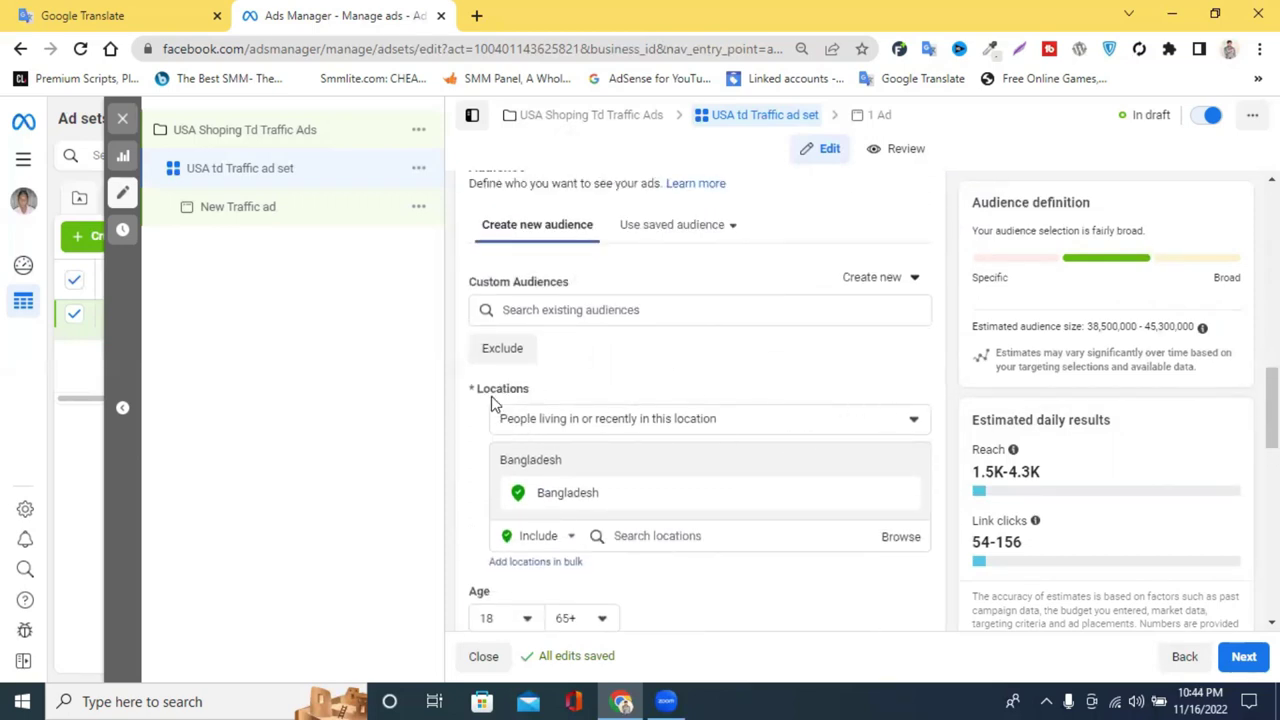
pyautogui.scroll(-1, 663, 432)
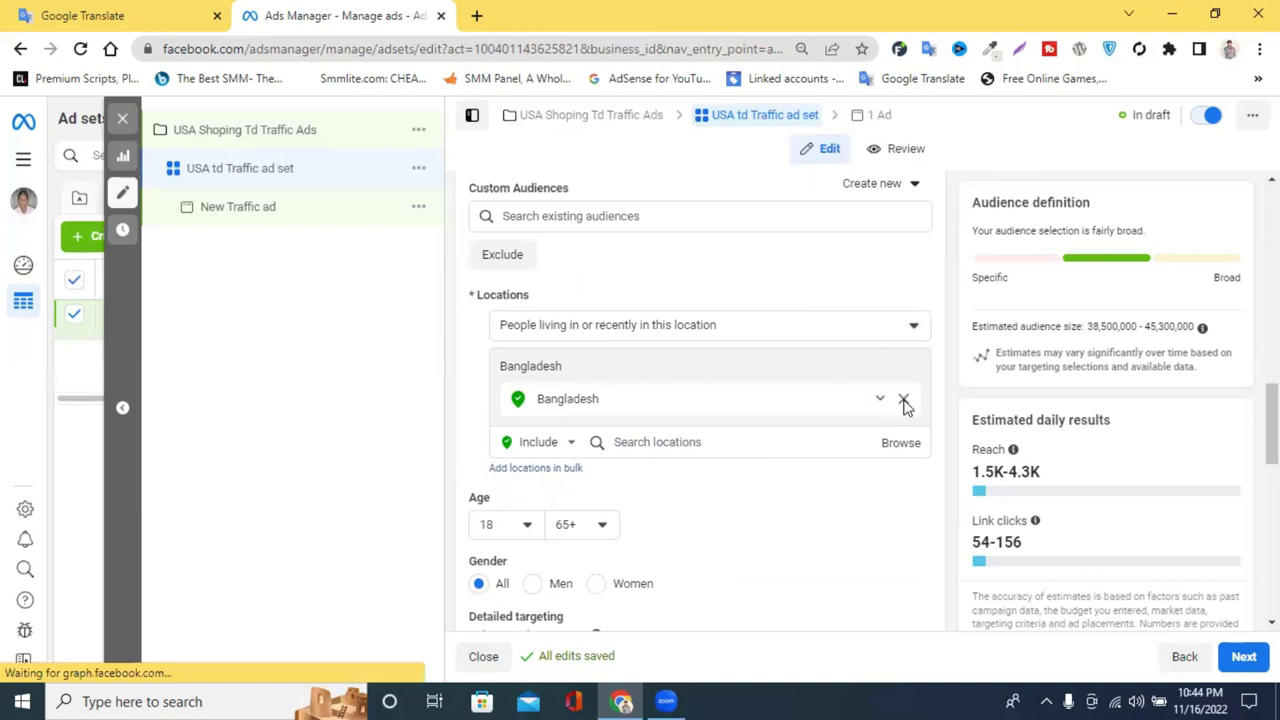
pyautogui.click(903, 400)
pyautogui.click(655, 420)
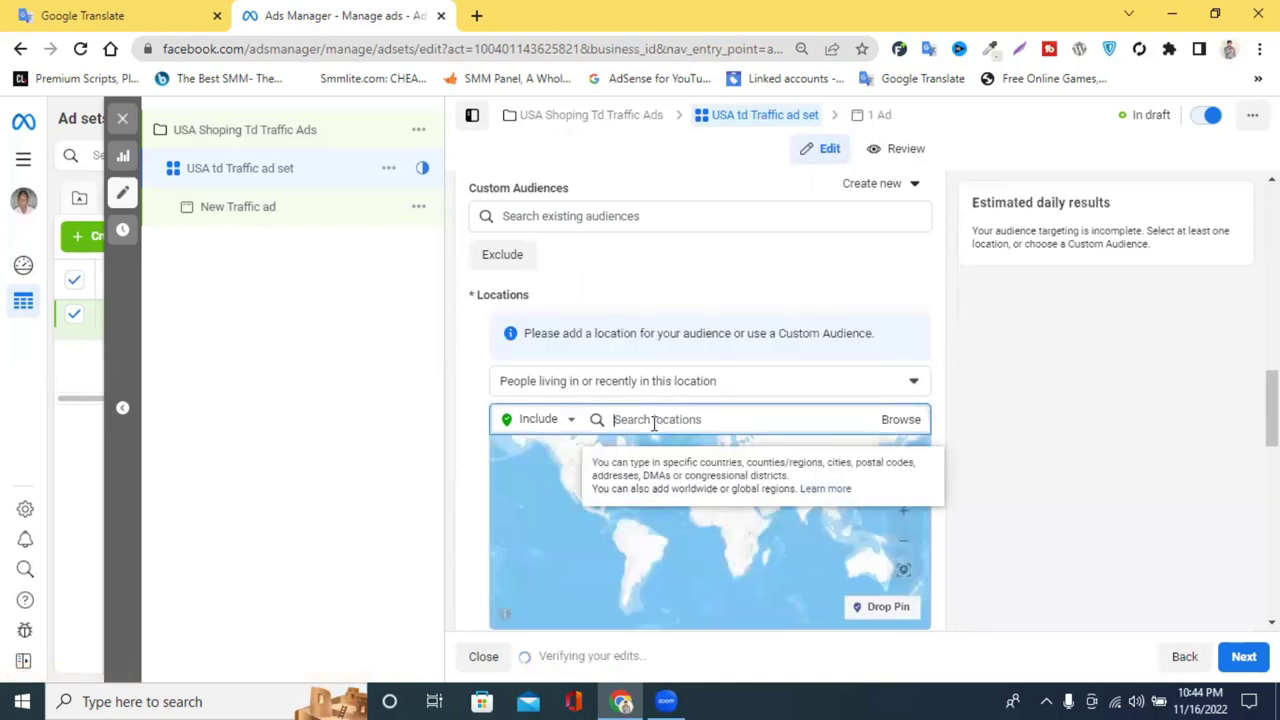
pyautogui.write('usa')
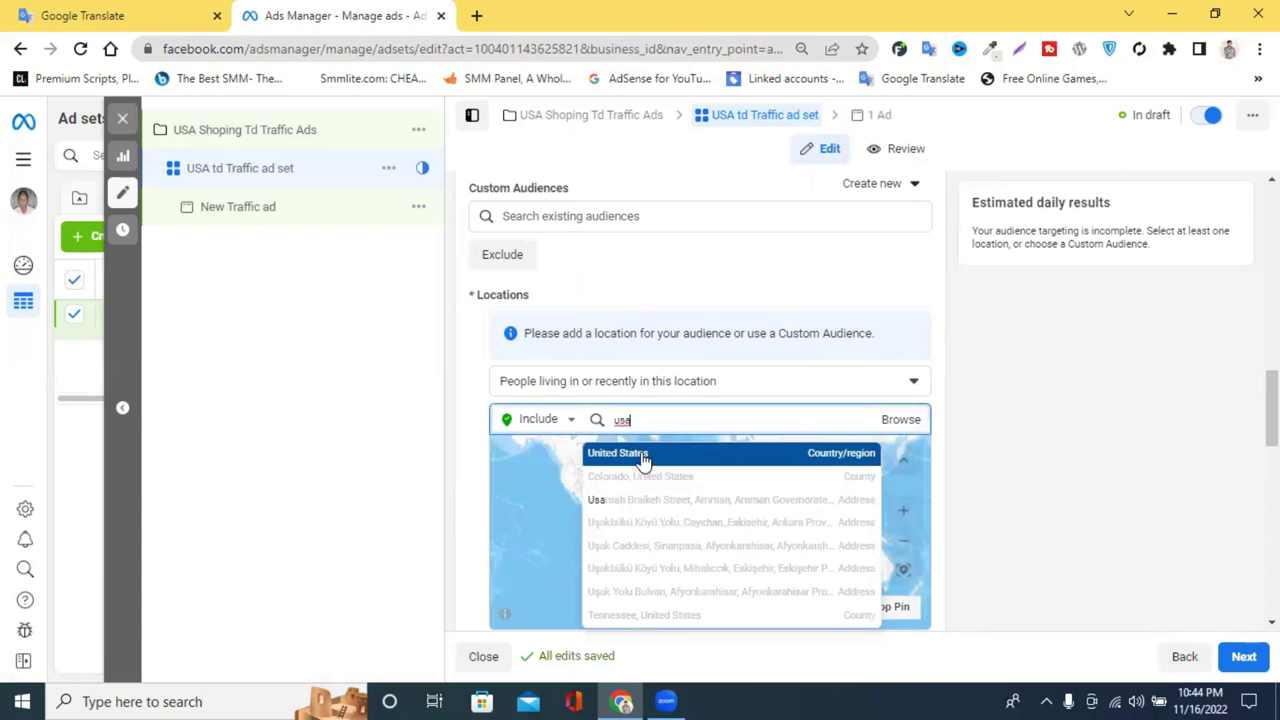
pyautogui.click(643, 459)
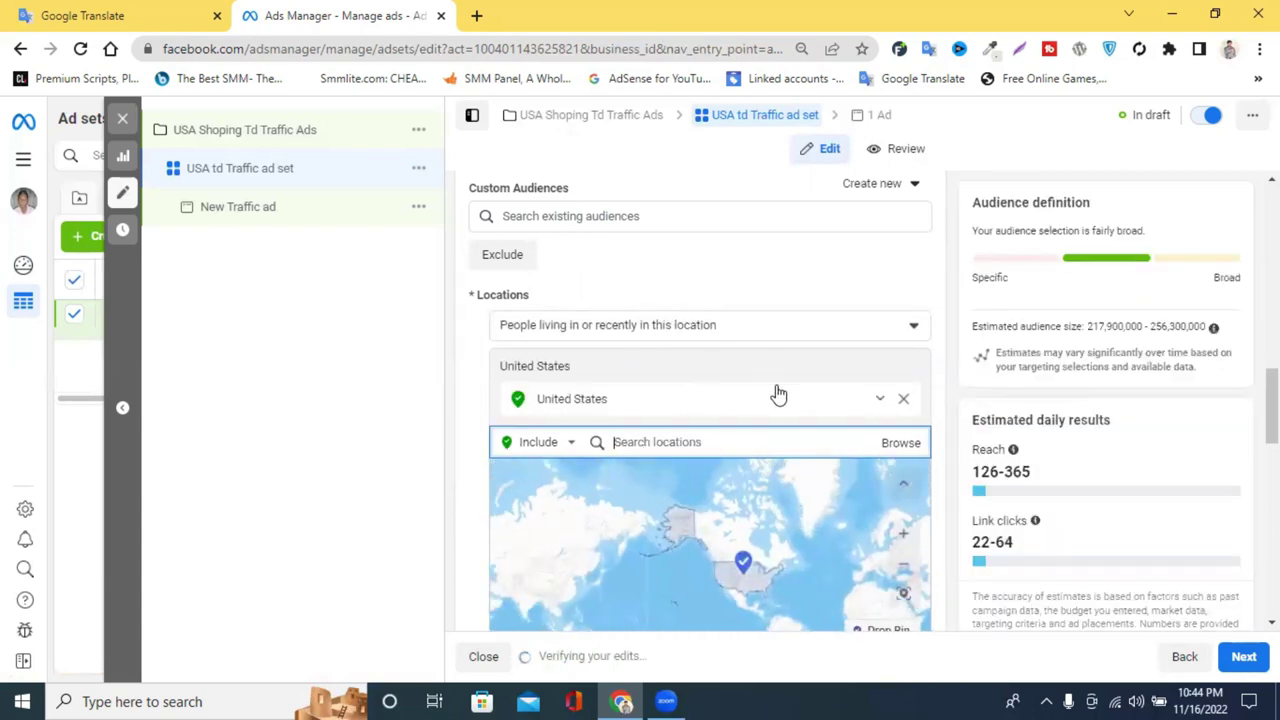
# - Change the ad set's lifetime budget amount to 10,000 BDT
pyautogui.scroll(5, 779, 395)
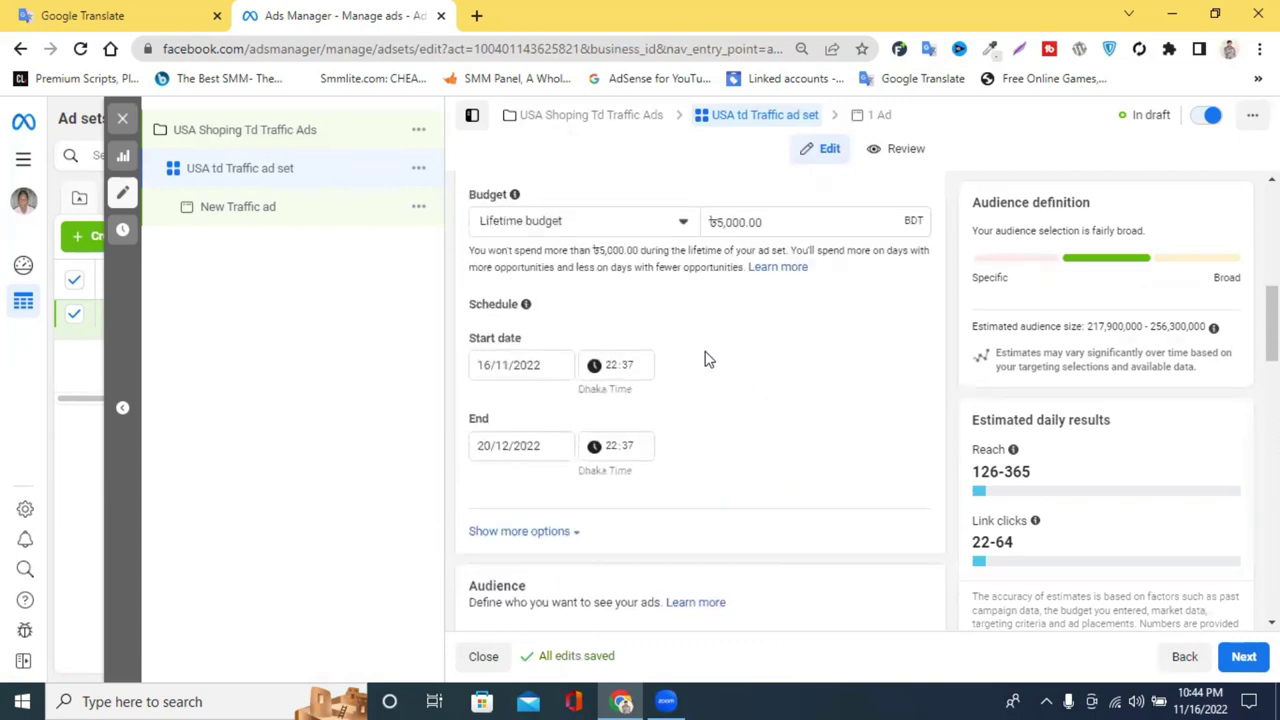
pyautogui.scroll(1, 710, 330)
pyautogui.click(719, 272)
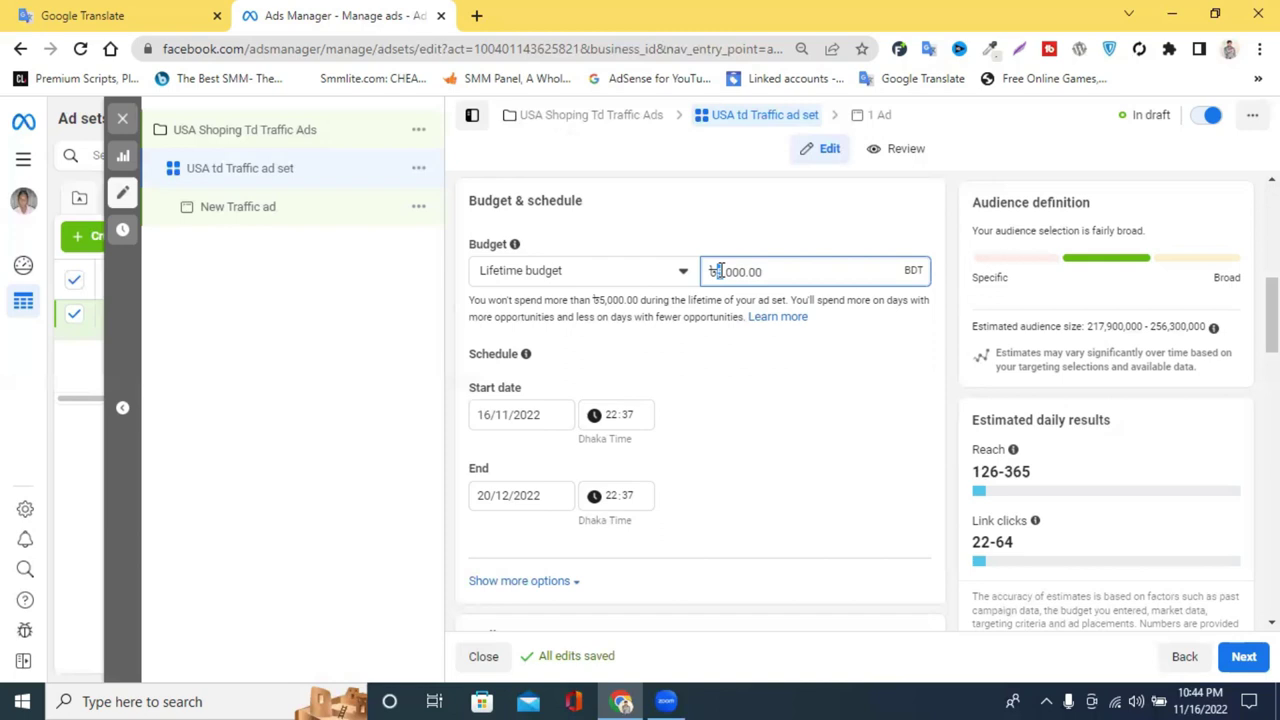
pyautogui.press('BackSpace')
pyautogui.write('10')
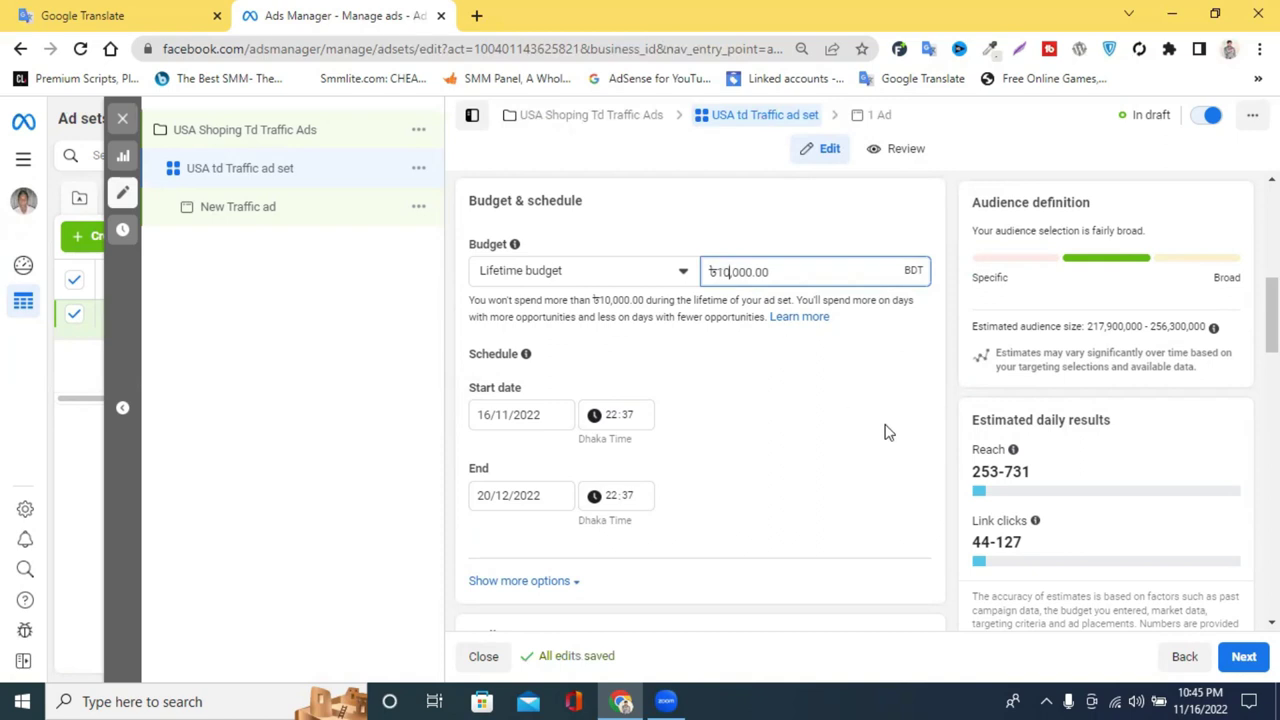
# - Set the maximum age of the ad set's audience to 45
pyautogui.scroll(-3, 743, 390)
pyautogui.scroll(5, 770, 384)
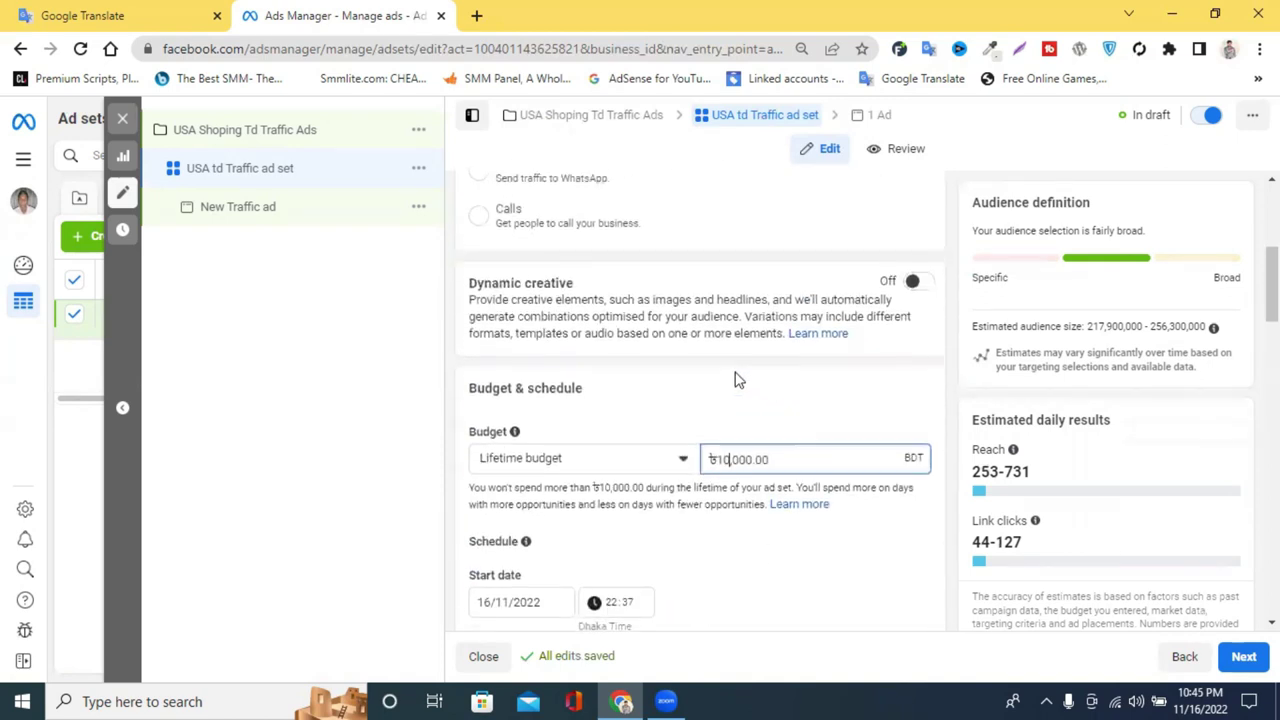
pyautogui.scroll(-4, 777, 392)
pyautogui.scroll(-2, 780, 375)
pyautogui.scroll(2, 780, 375)
pyautogui.scroll(-3, 783, 379)
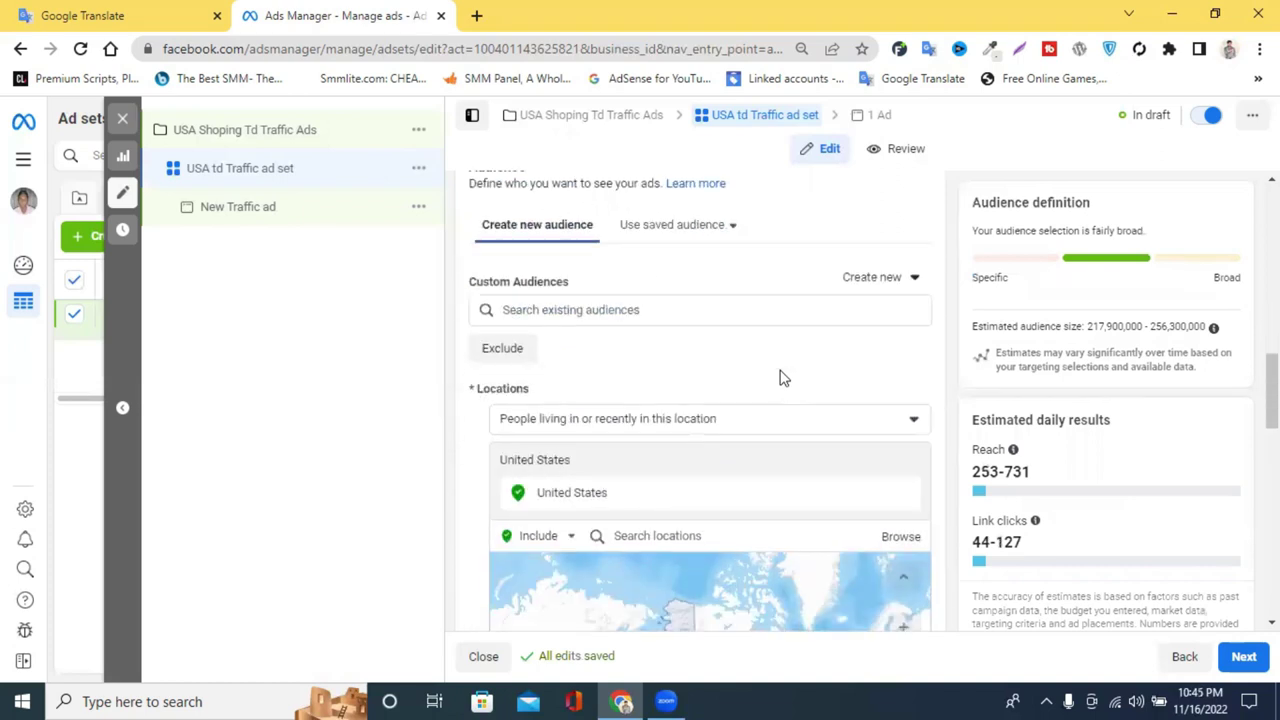
pyautogui.scroll(-3, 779, 374)
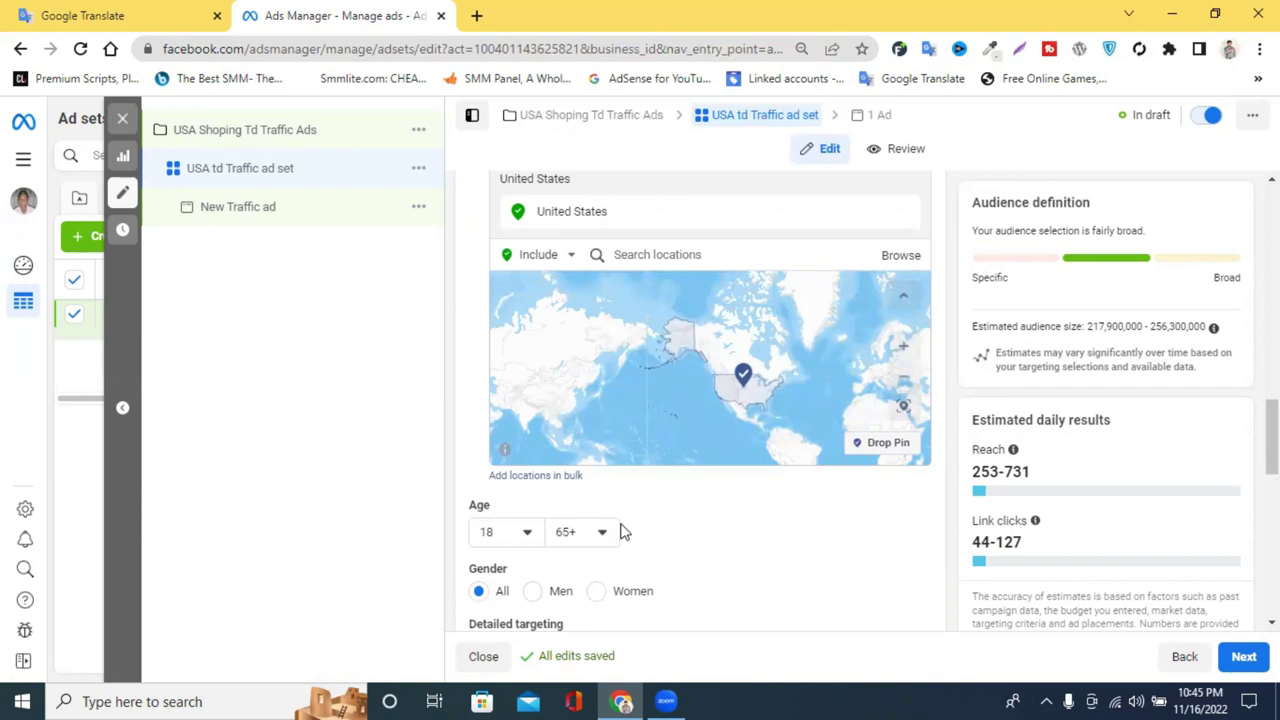
pyautogui.click(588, 538)
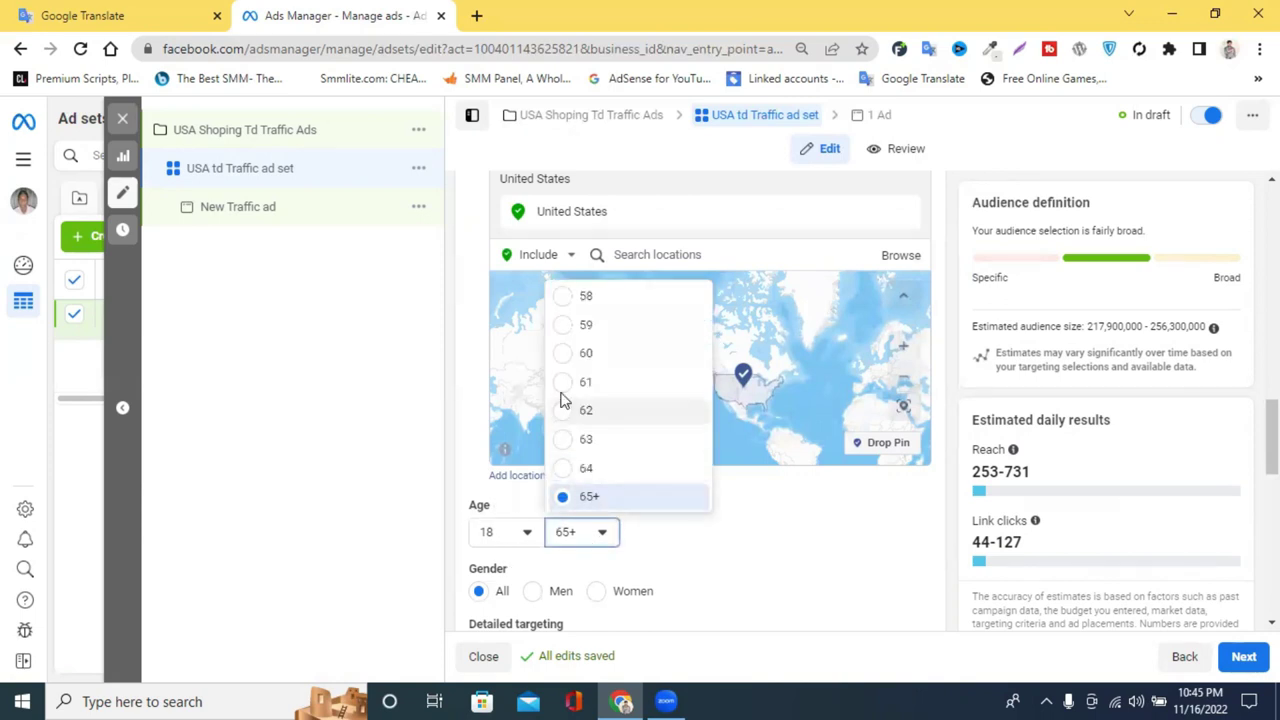
pyautogui.scroll(3, 585, 385)
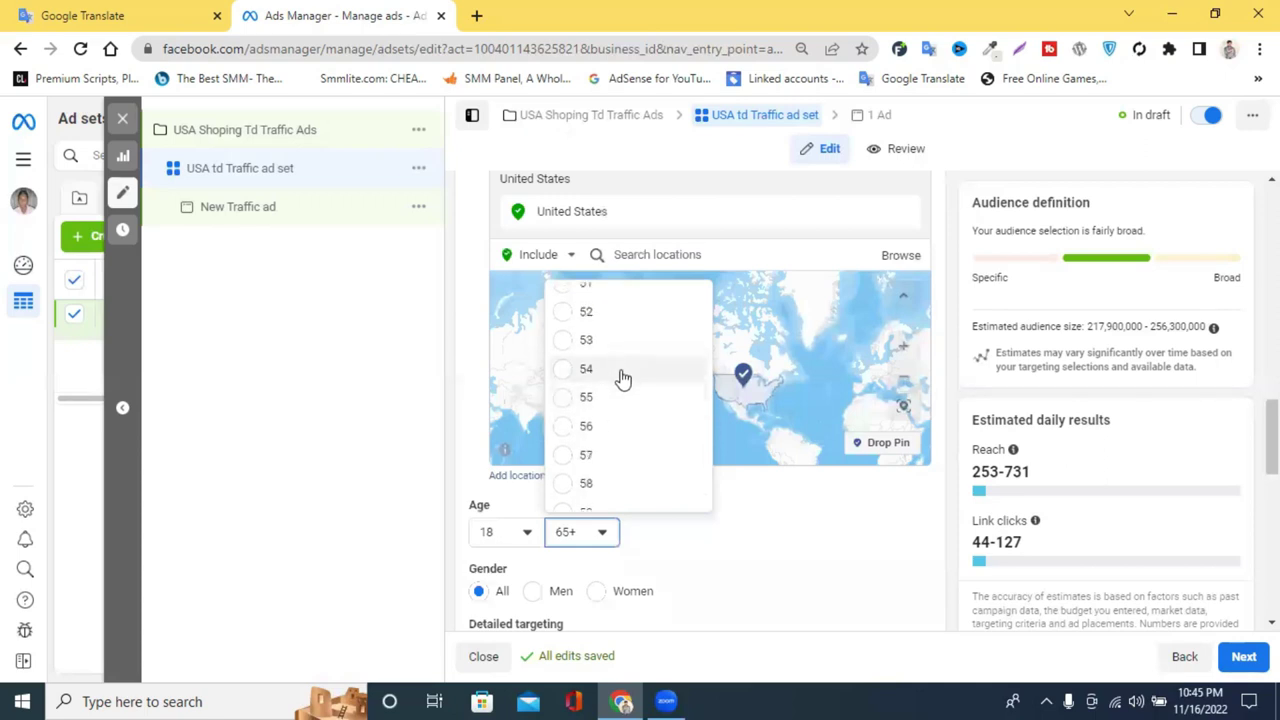
pyautogui.scroll(1, 612, 390)
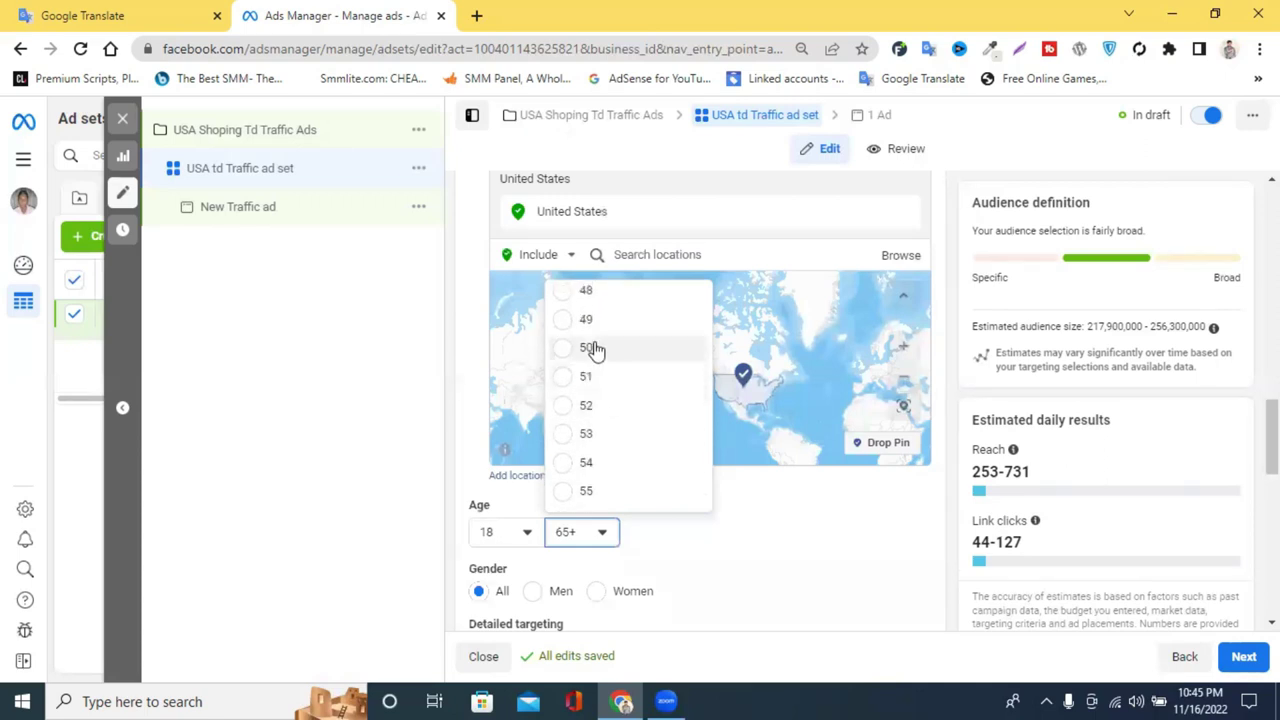
pyautogui.scroll(2, 615, 390)
pyautogui.scroll(-2, 620, 428)
pyautogui.scroll(1, 597, 352)
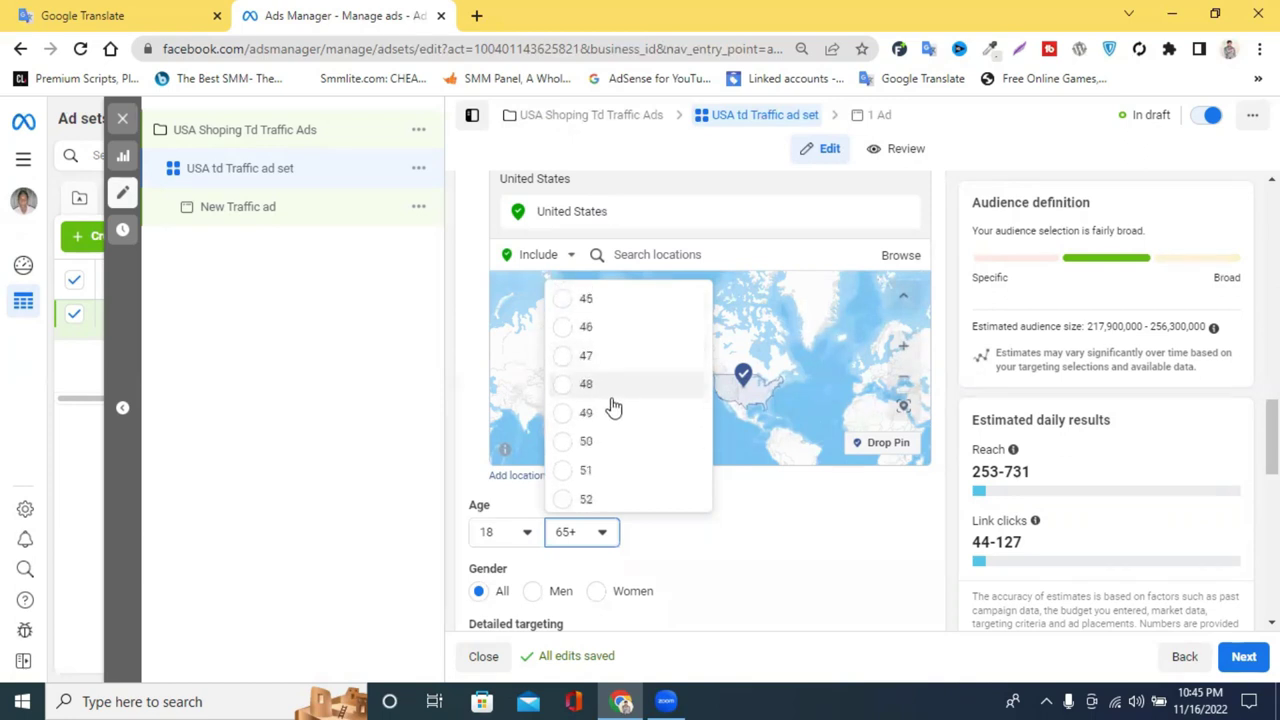
pyautogui.click(592, 298)
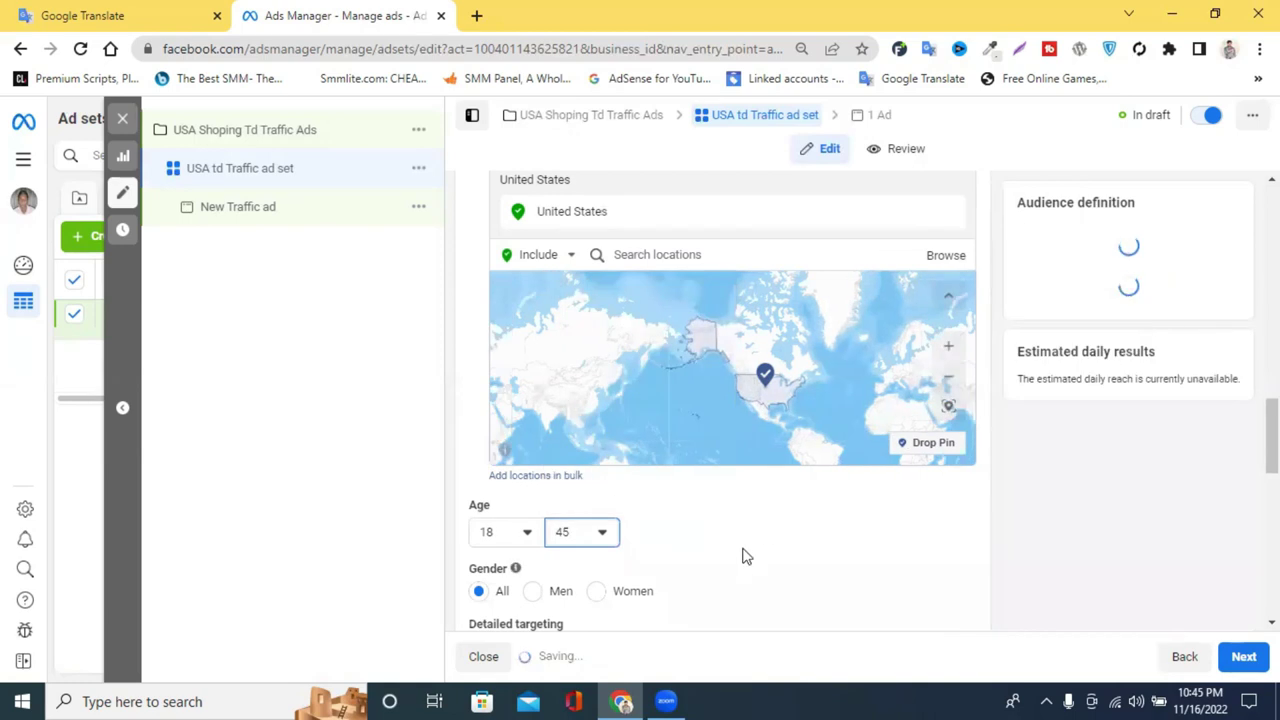
# - Review the ad set's budget, schedule, location, age, gender and detailed targeting settings
pyautogui.scroll(-2, 774, 512)
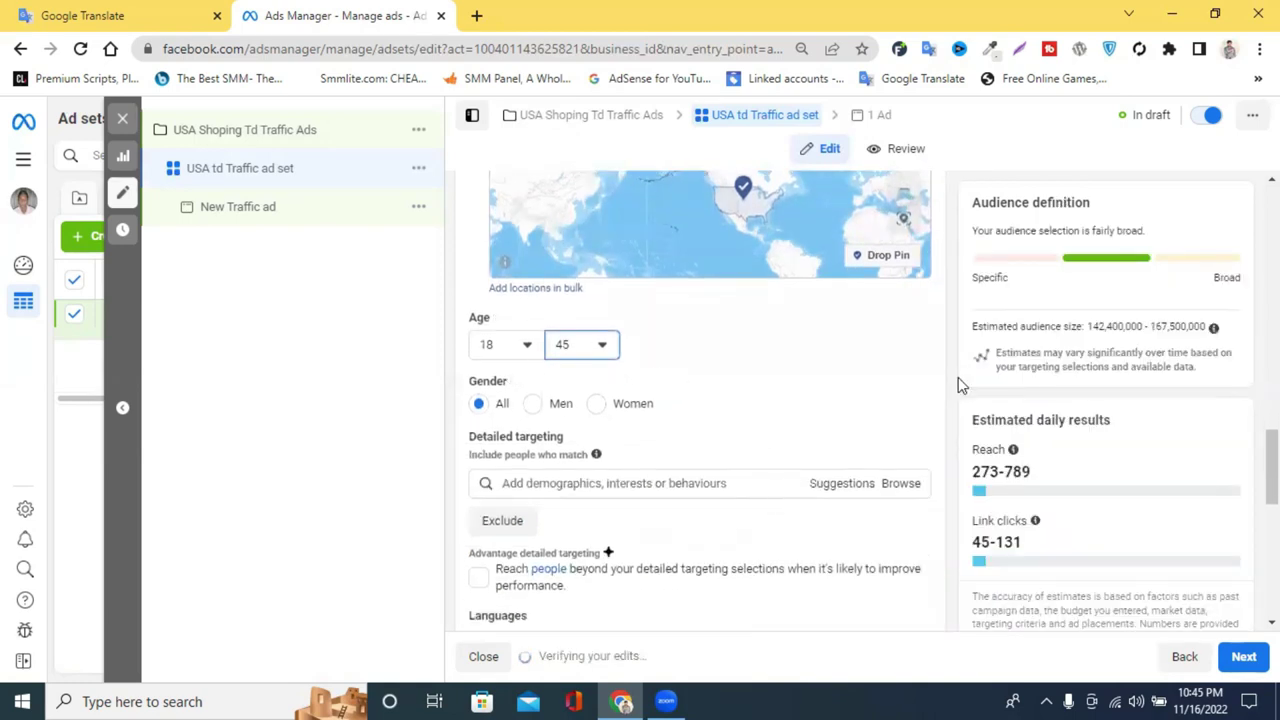
pyautogui.moveTo(515, 381)
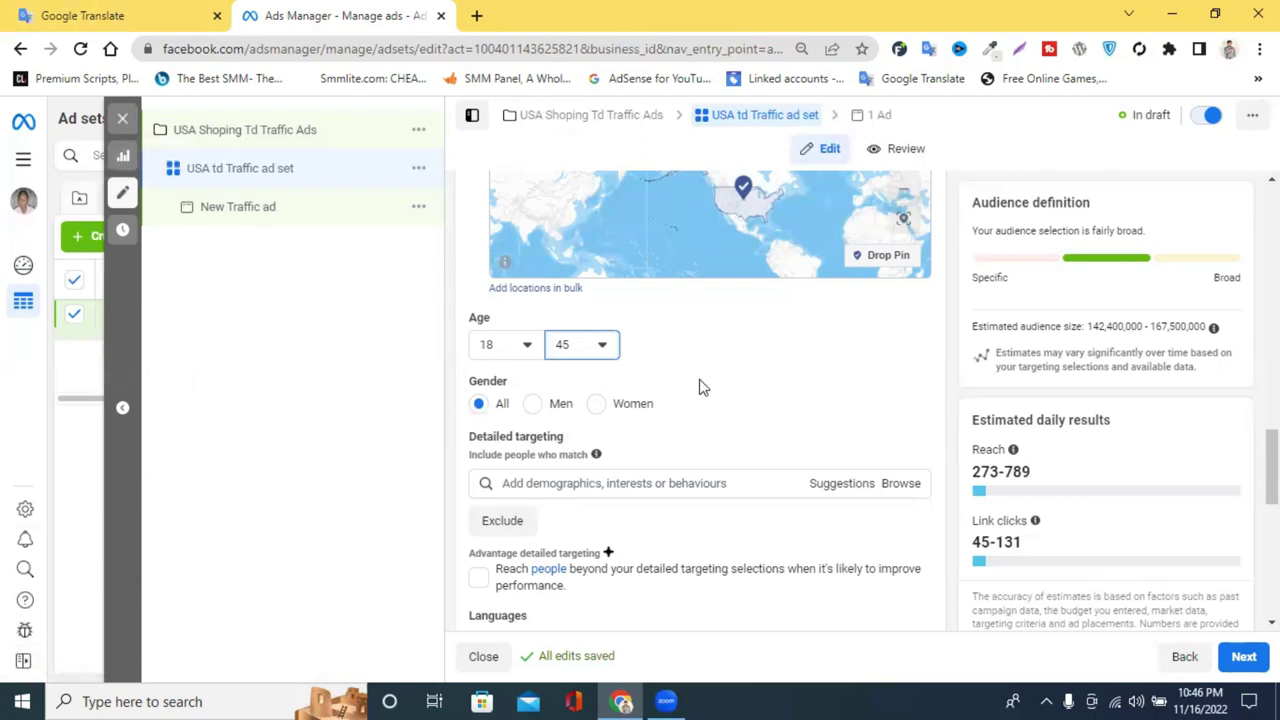
pyautogui.moveTo(597, 423)
pyautogui.scroll(5, 866, 337)
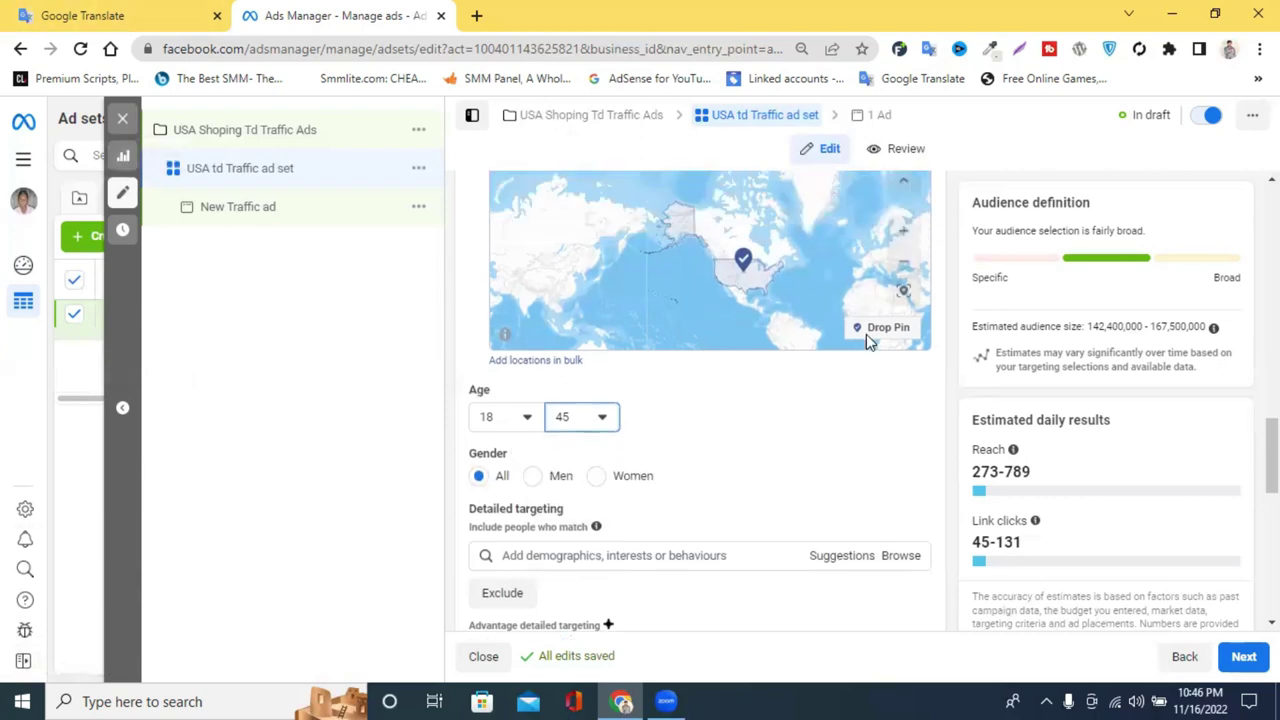
pyautogui.scroll(10, 868, 342)
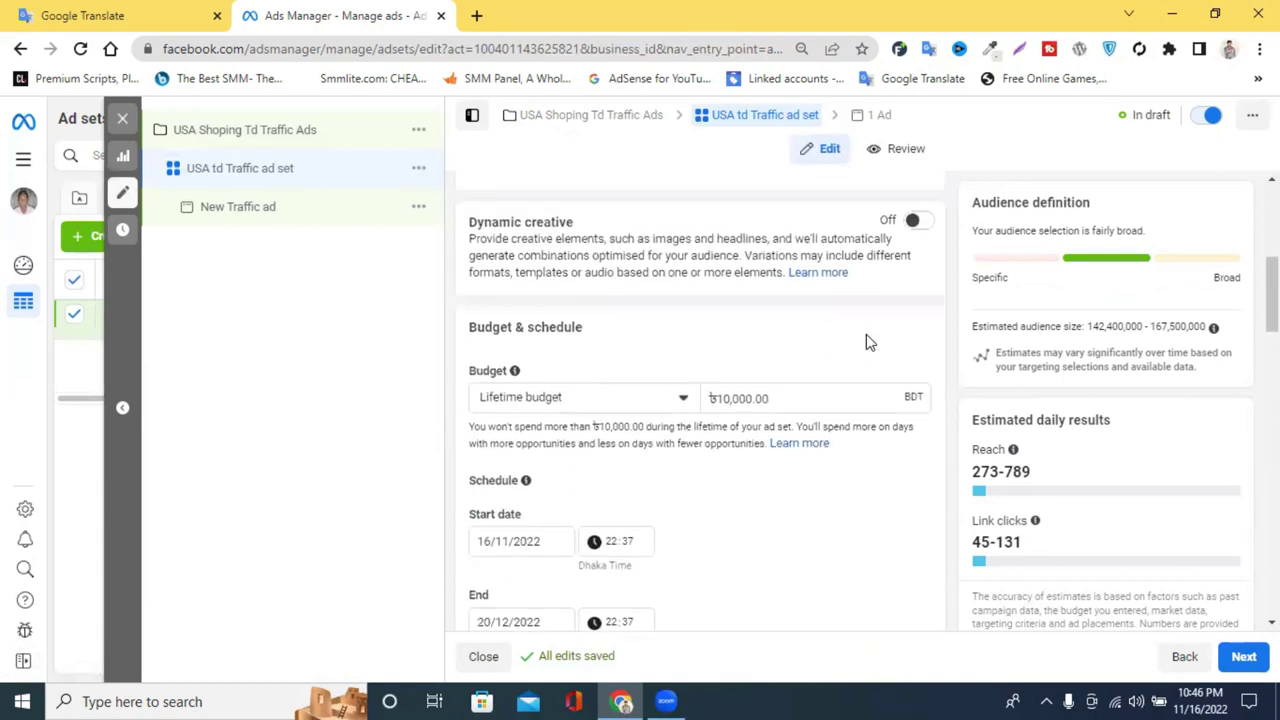
pyautogui.scroll(-10, 868, 342)
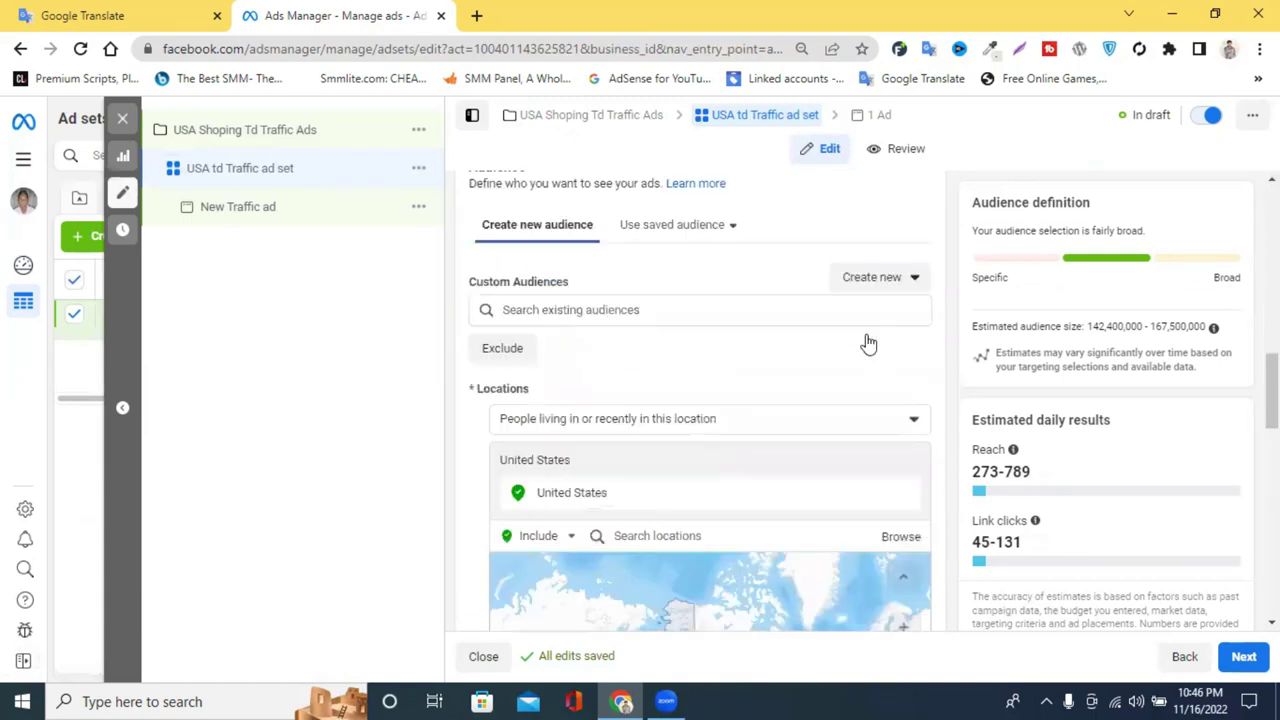
pyautogui.scroll(-3, 868, 350)
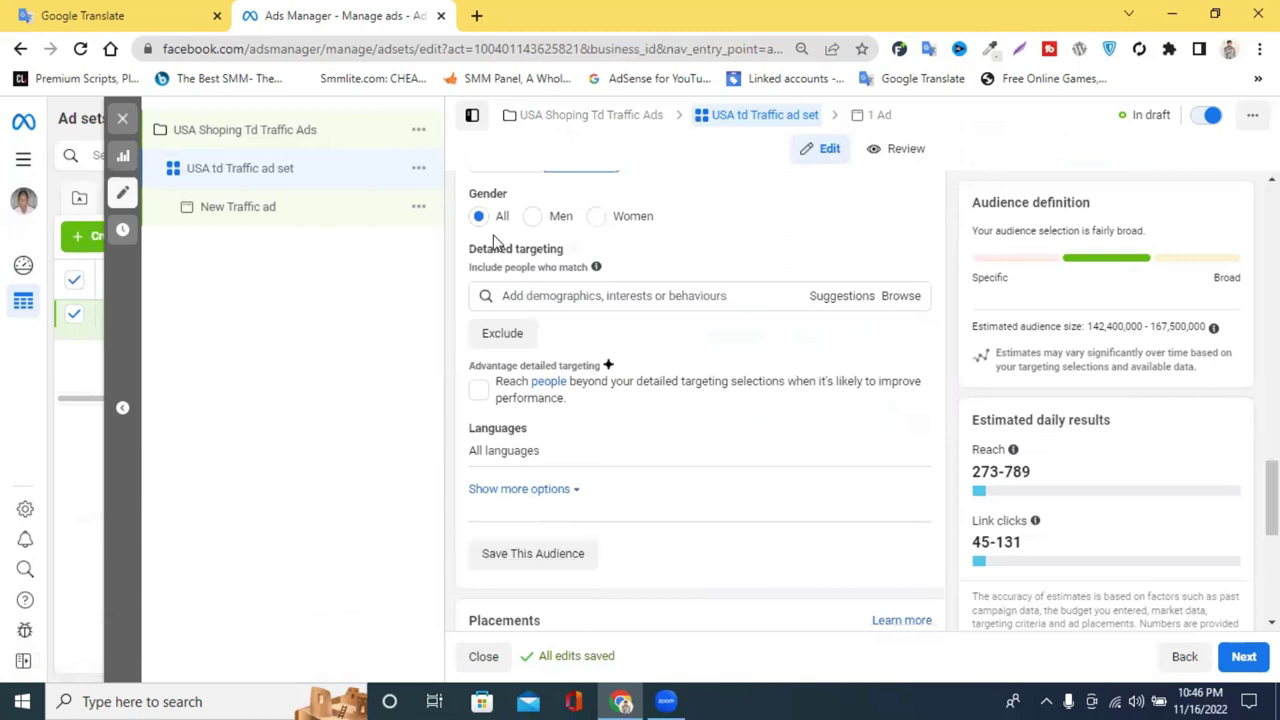
pyautogui.scroll(-1, 603, 450)
pyautogui.scroll(2, 603, 443)
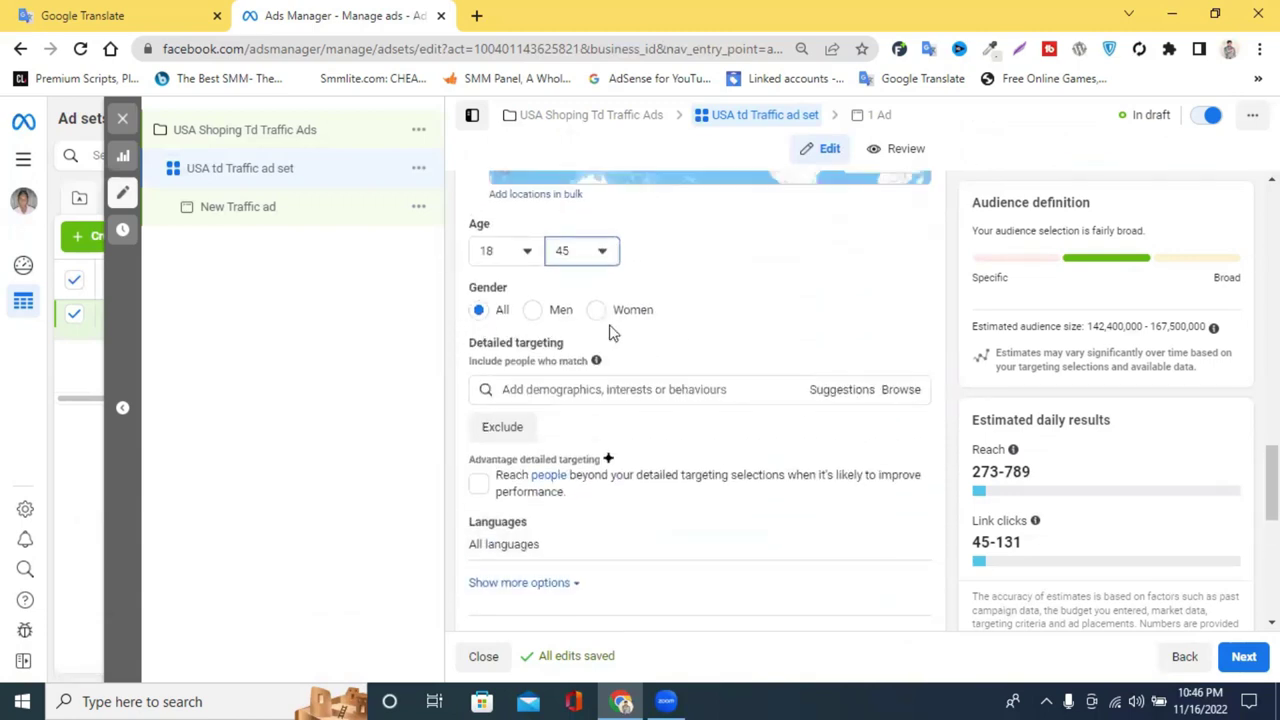
# - Limit the ad set's audience languages to English (All)
pyautogui.scroll(-3, 706, 346)
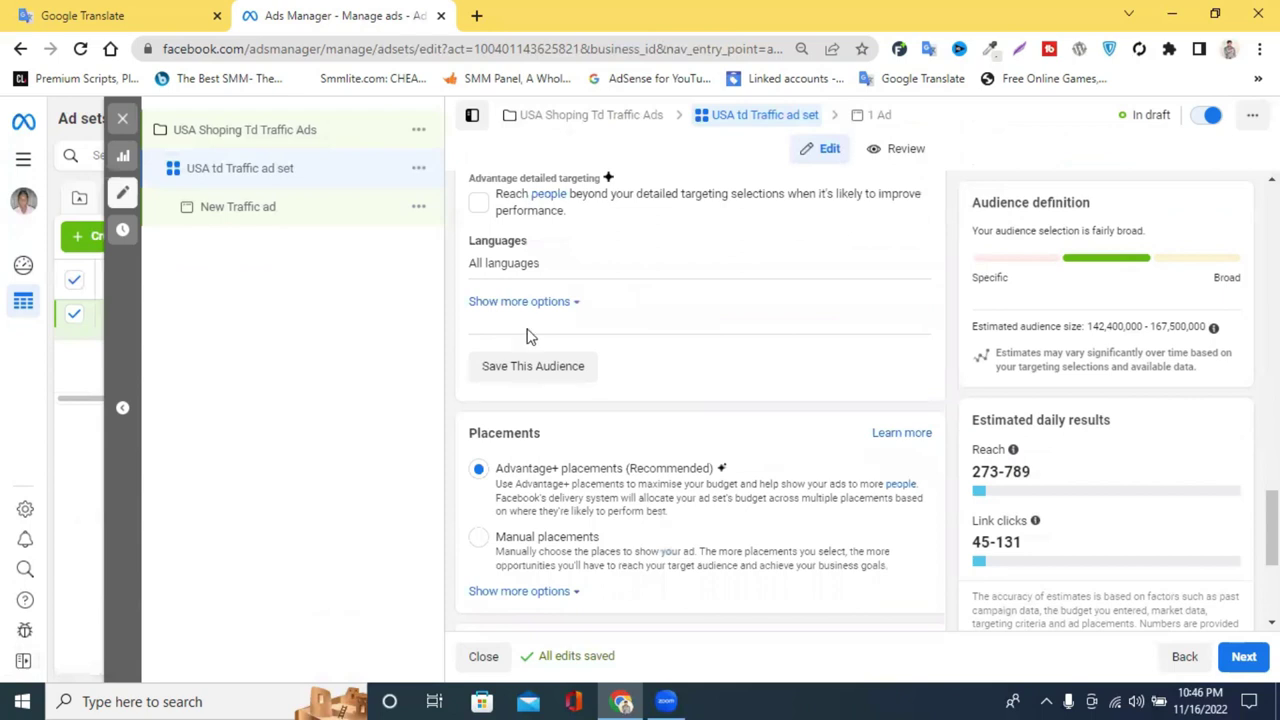
pyautogui.click(900, 255)
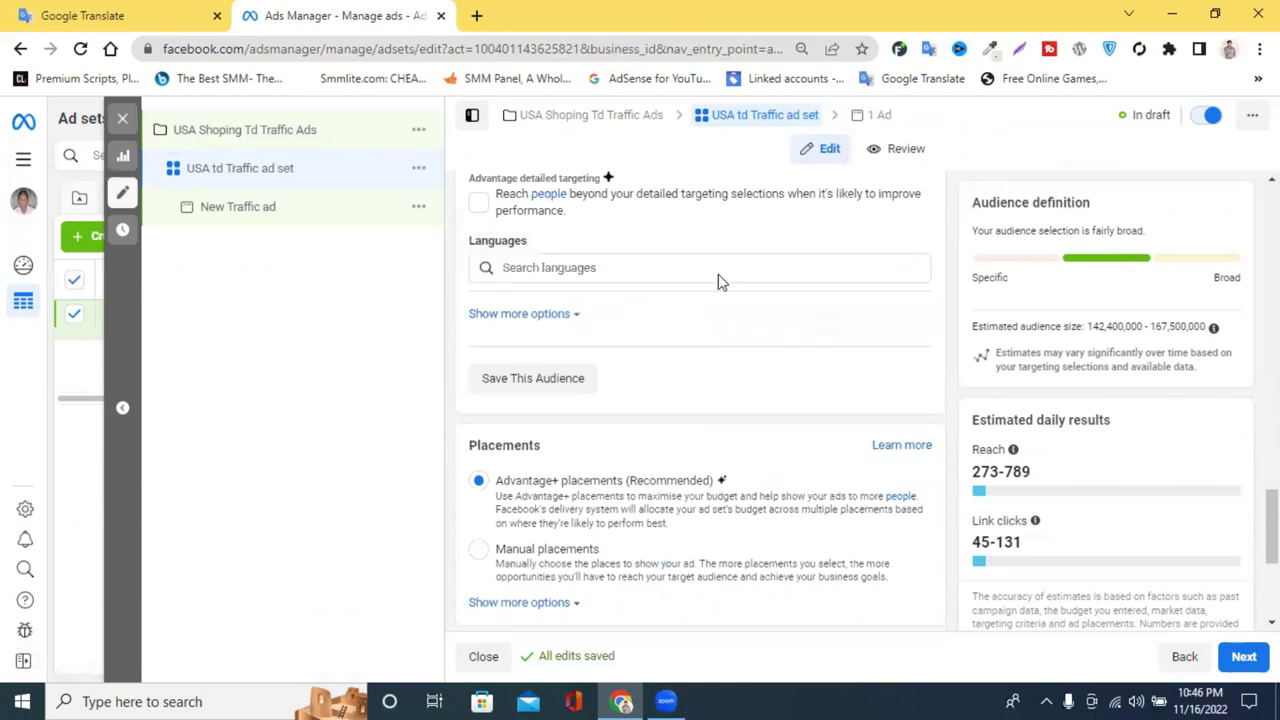
pyautogui.click(558, 268)
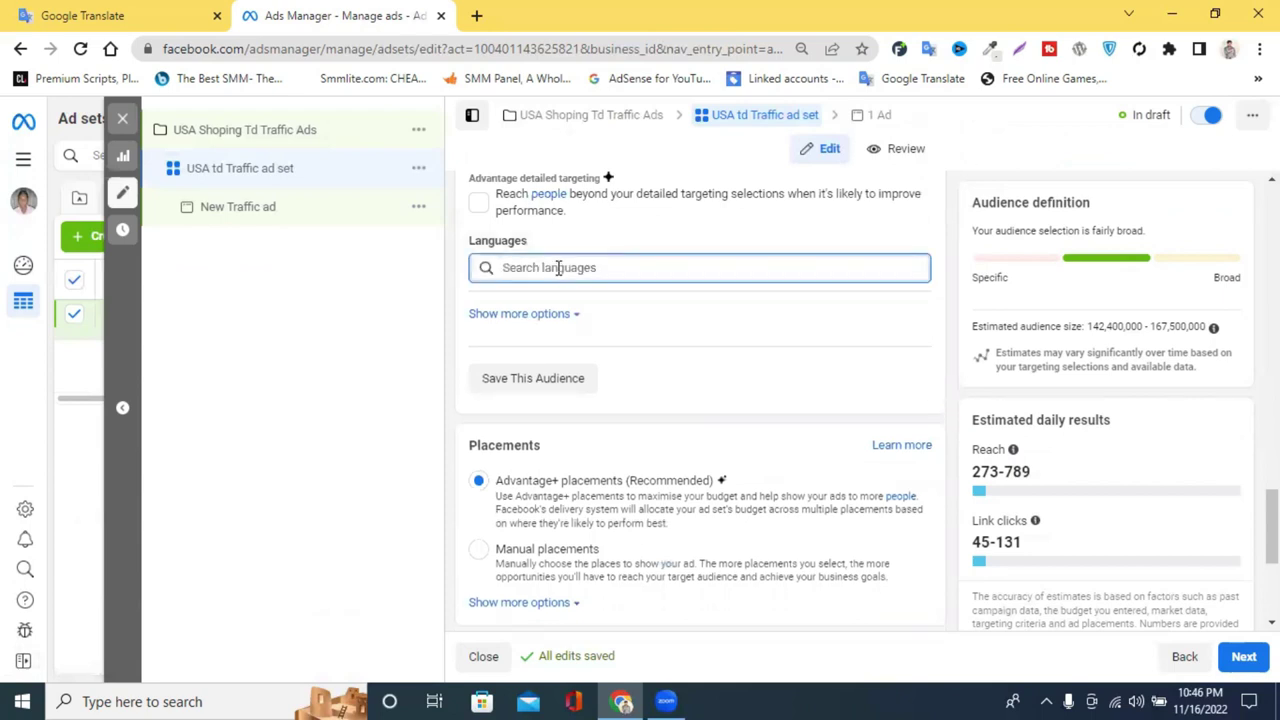
pyautogui.write('e')
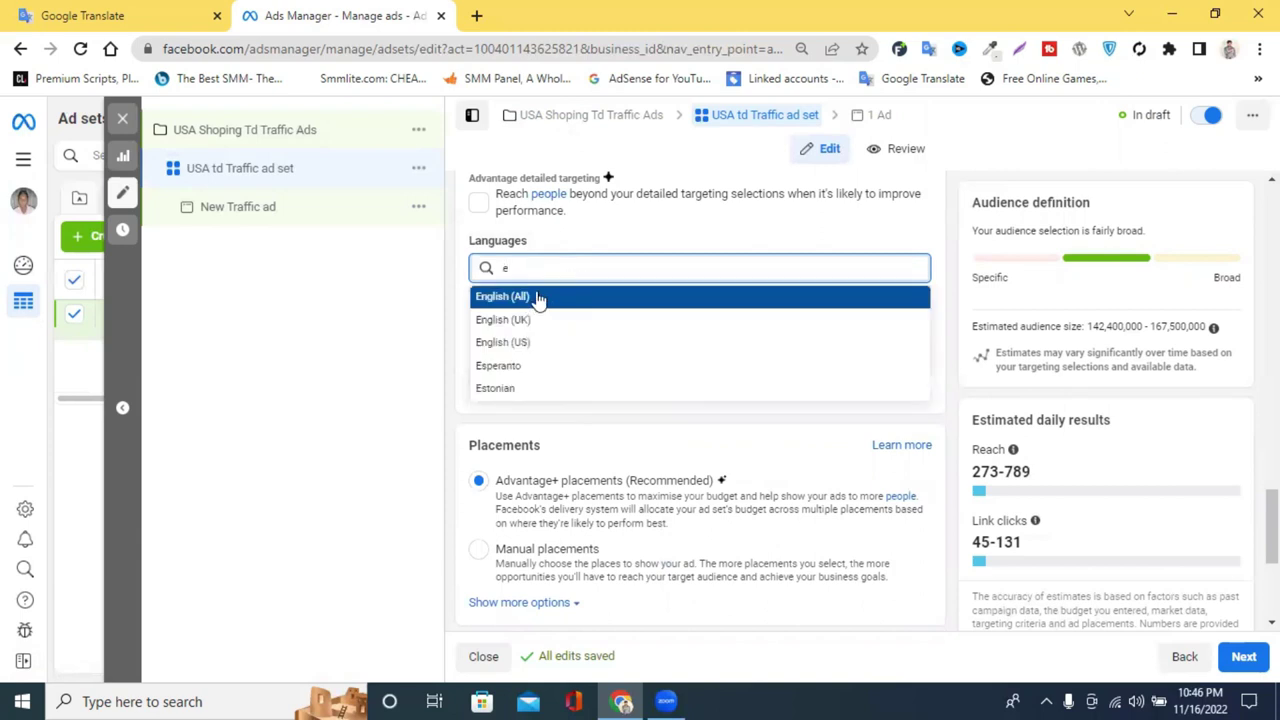
pyautogui.click(537, 297)
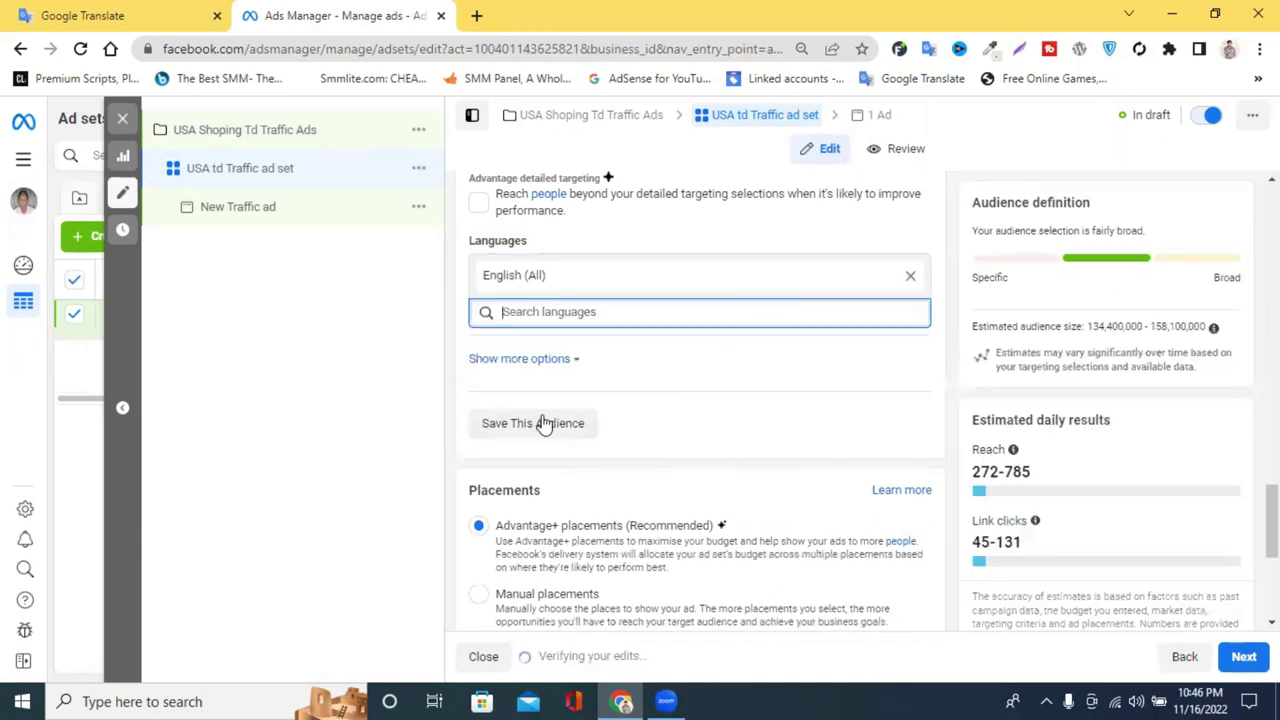
# - Examine the ad set's placement settings and the available optimisation choices for ad delivery
pyautogui.scroll(-2, 666, 423)
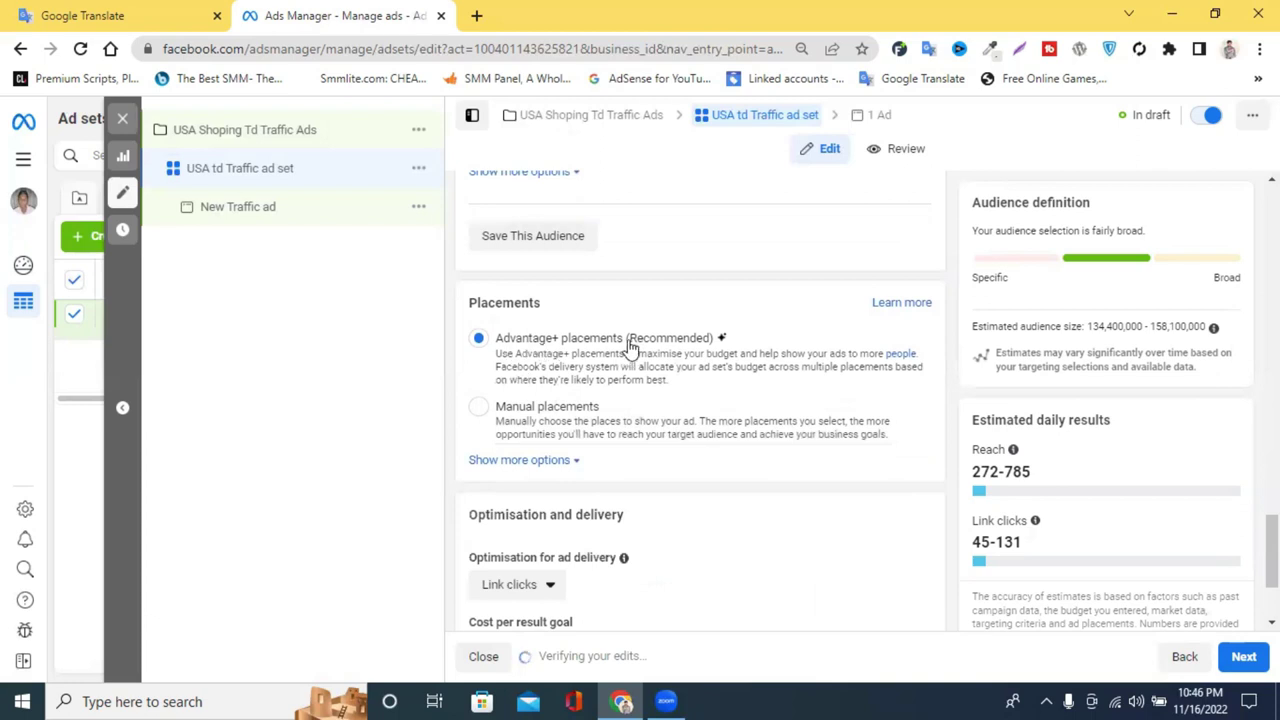
pyautogui.scroll(-1, 728, 362)
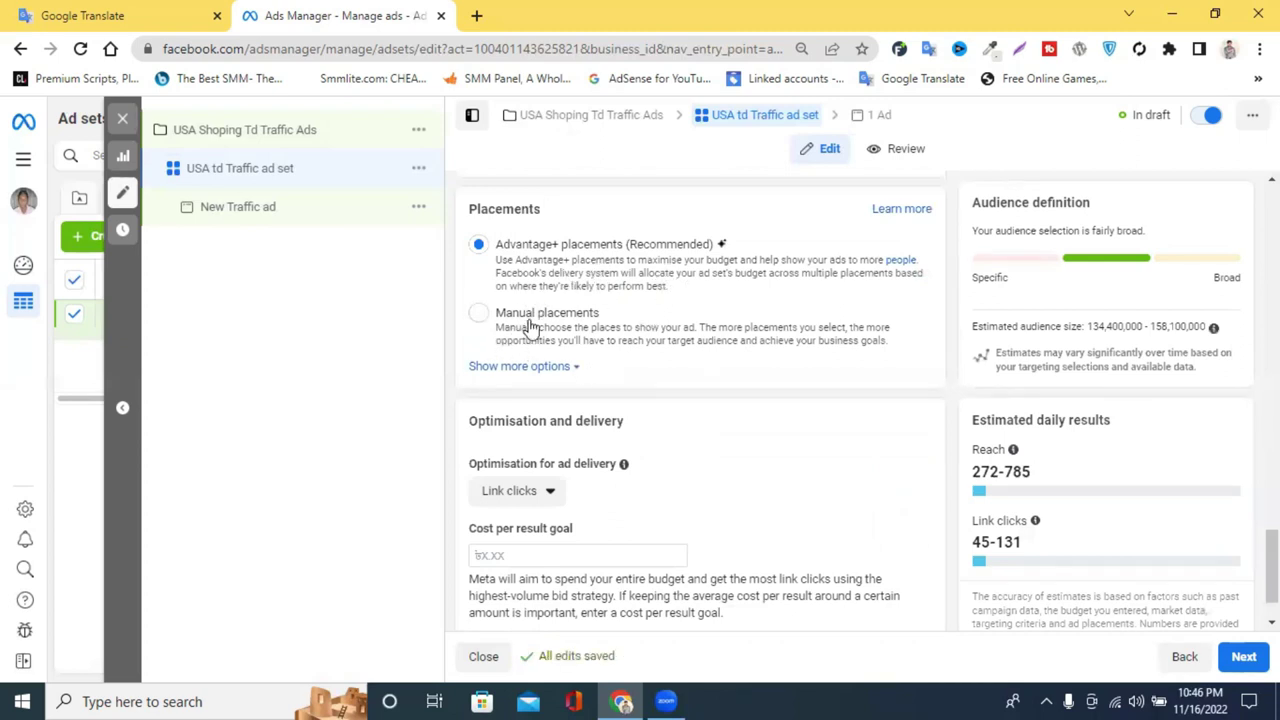
pyautogui.scroll(-1, 706, 326)
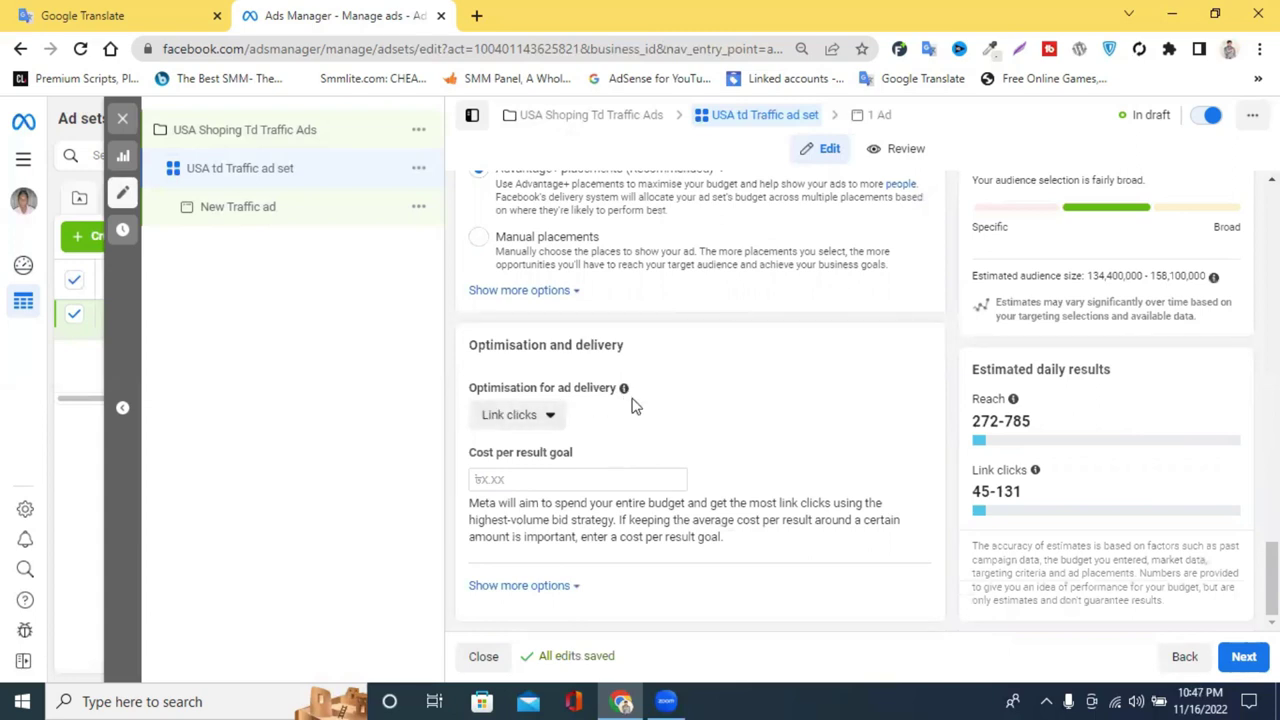
pyautogui.click(538, 424)
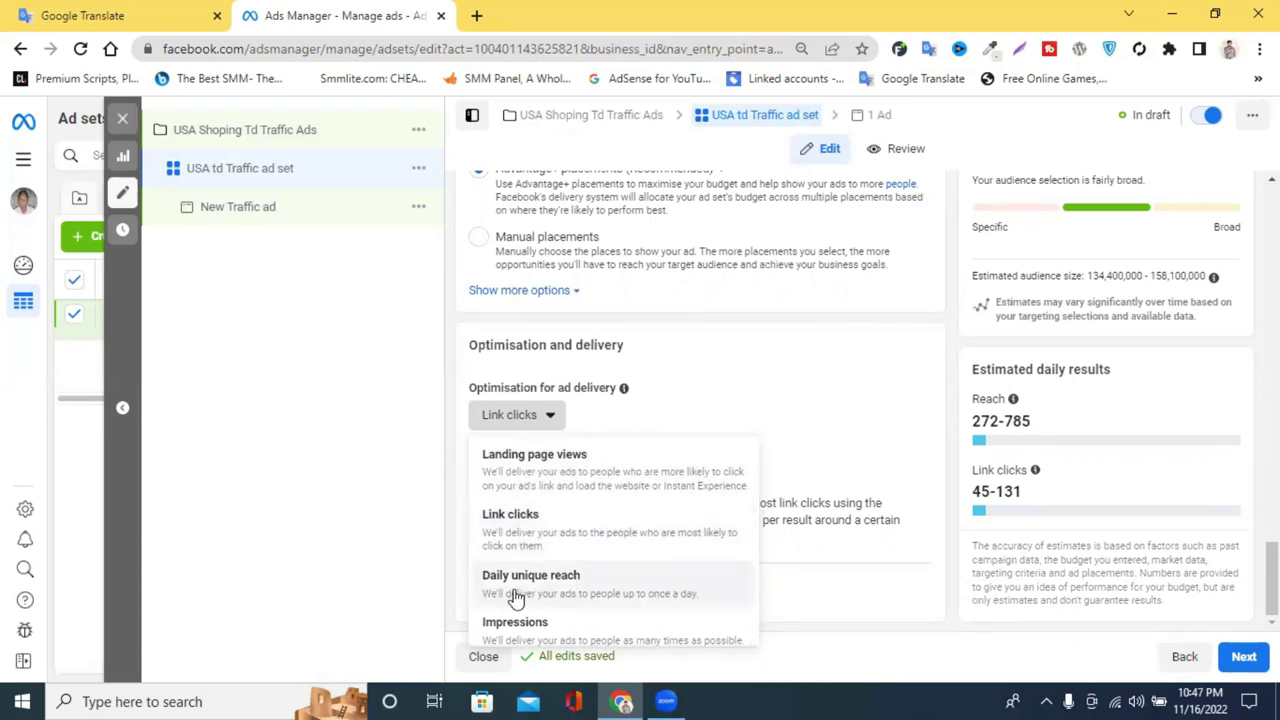
pyautogui.scroll(-1, 551, 636)
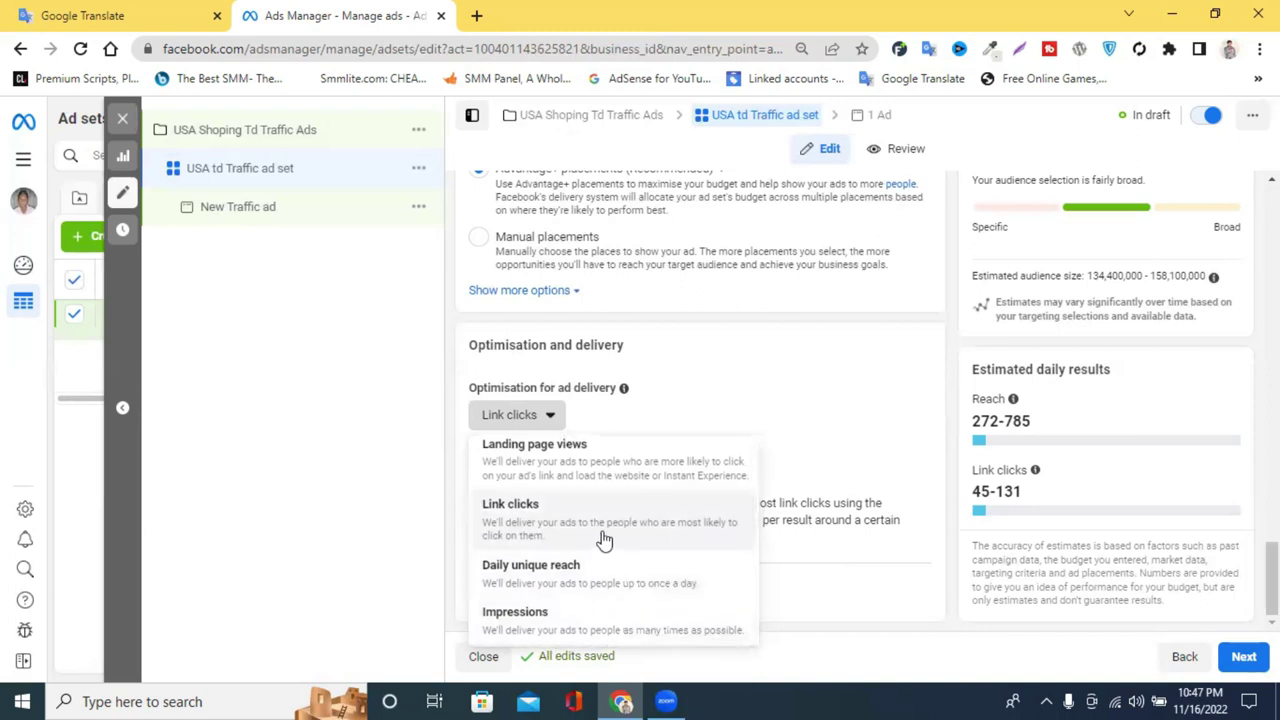
pyautogui.scroll(1, 604, 540)
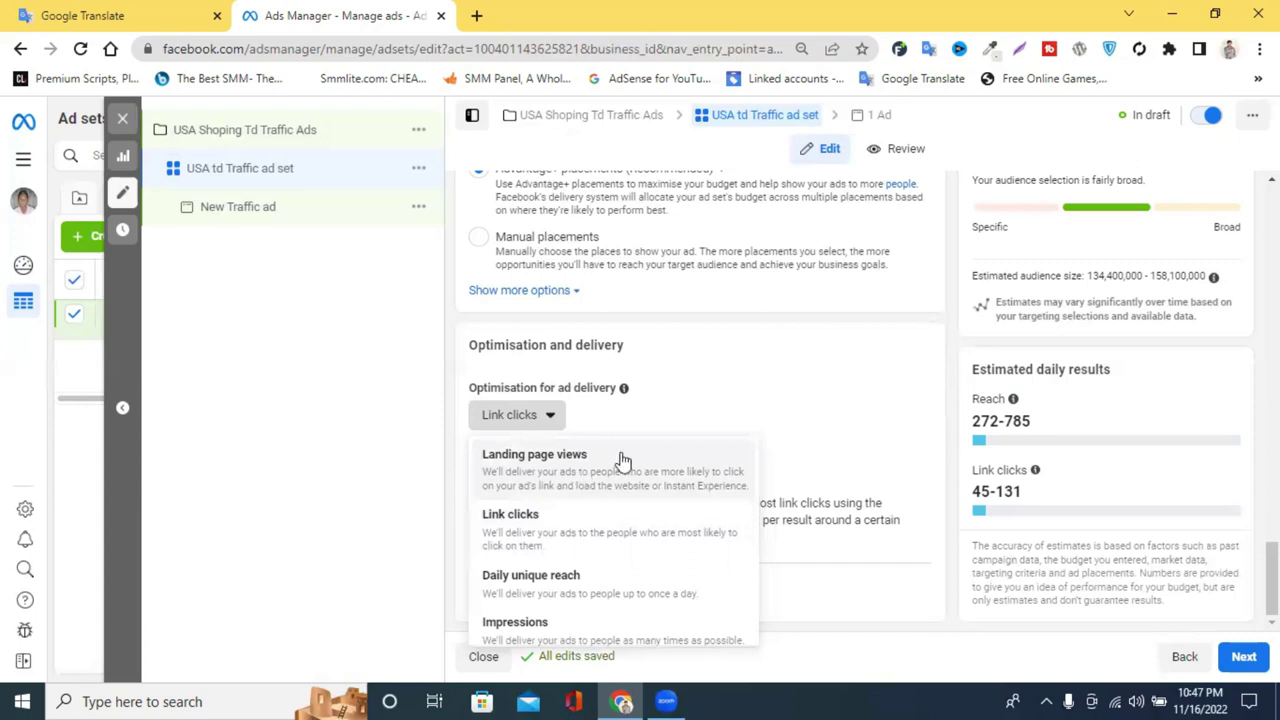
pyautogui.click(752, 389)
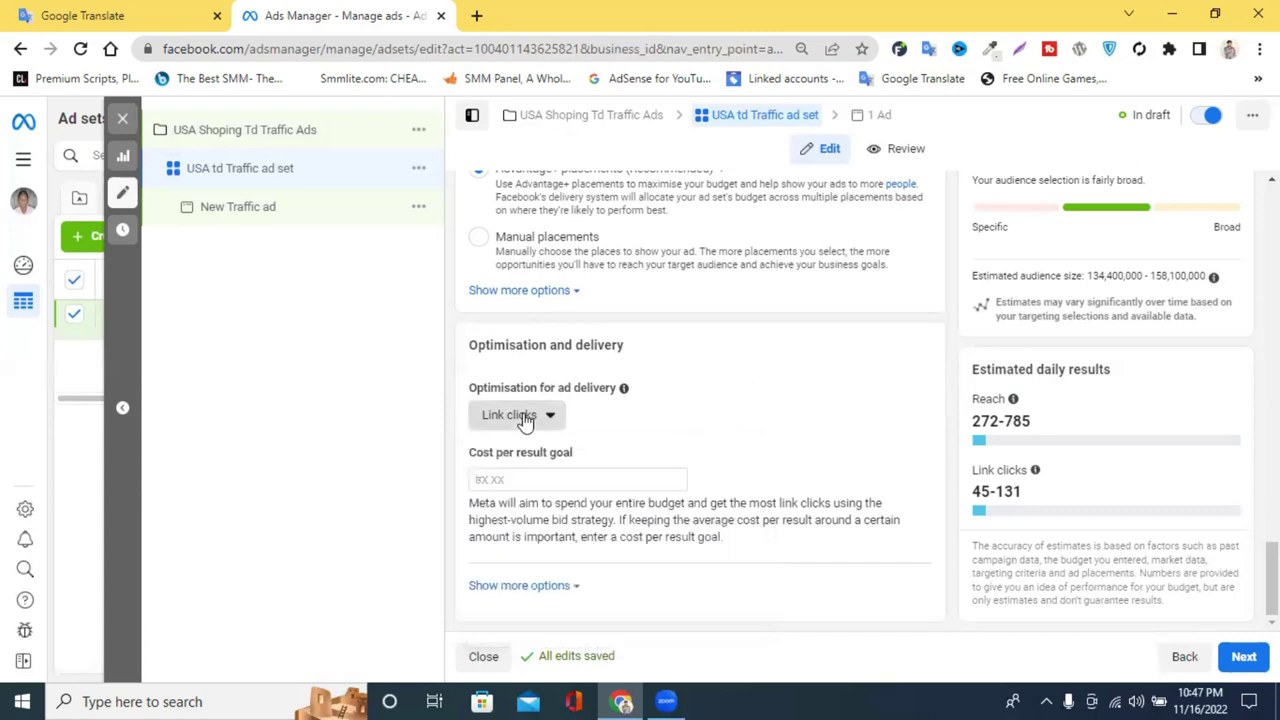
# - Try Landing page views as the optimisation for ad delivery, and switch it back to Link clicks
pyautogui.click(522, 414)
pyautogui.click(553, 467)
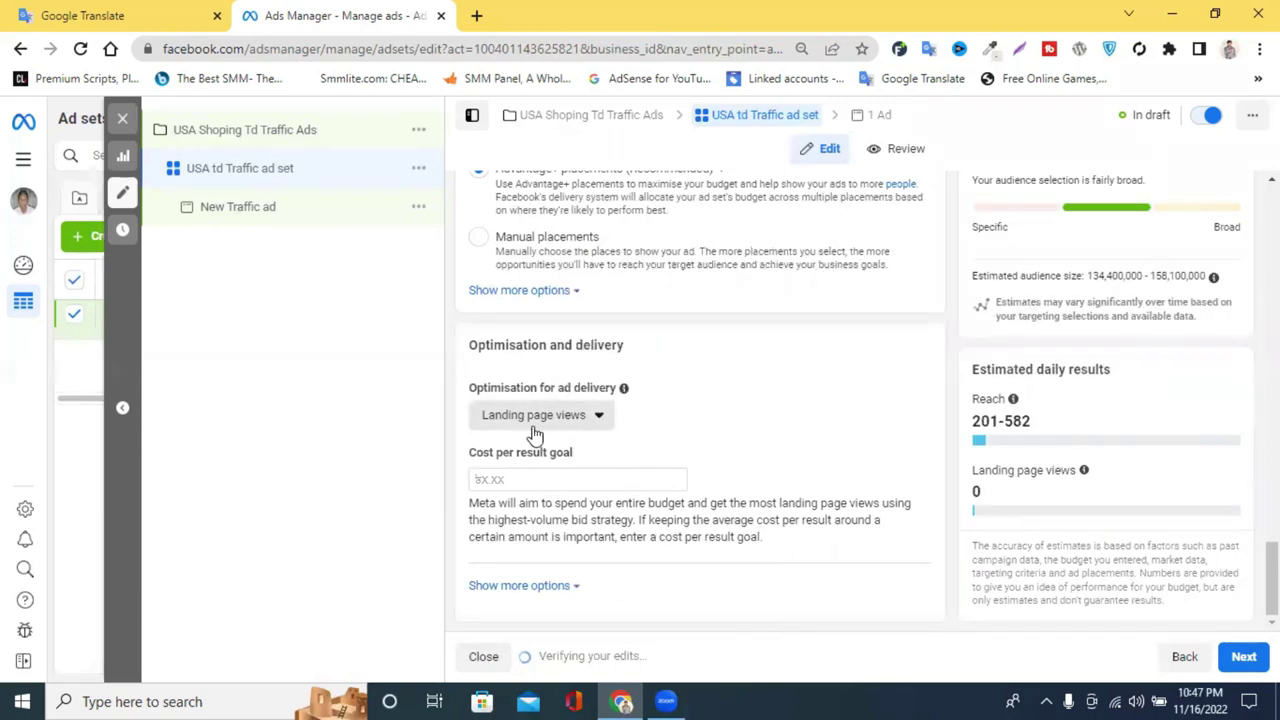
pyautogui.click(535, 420)
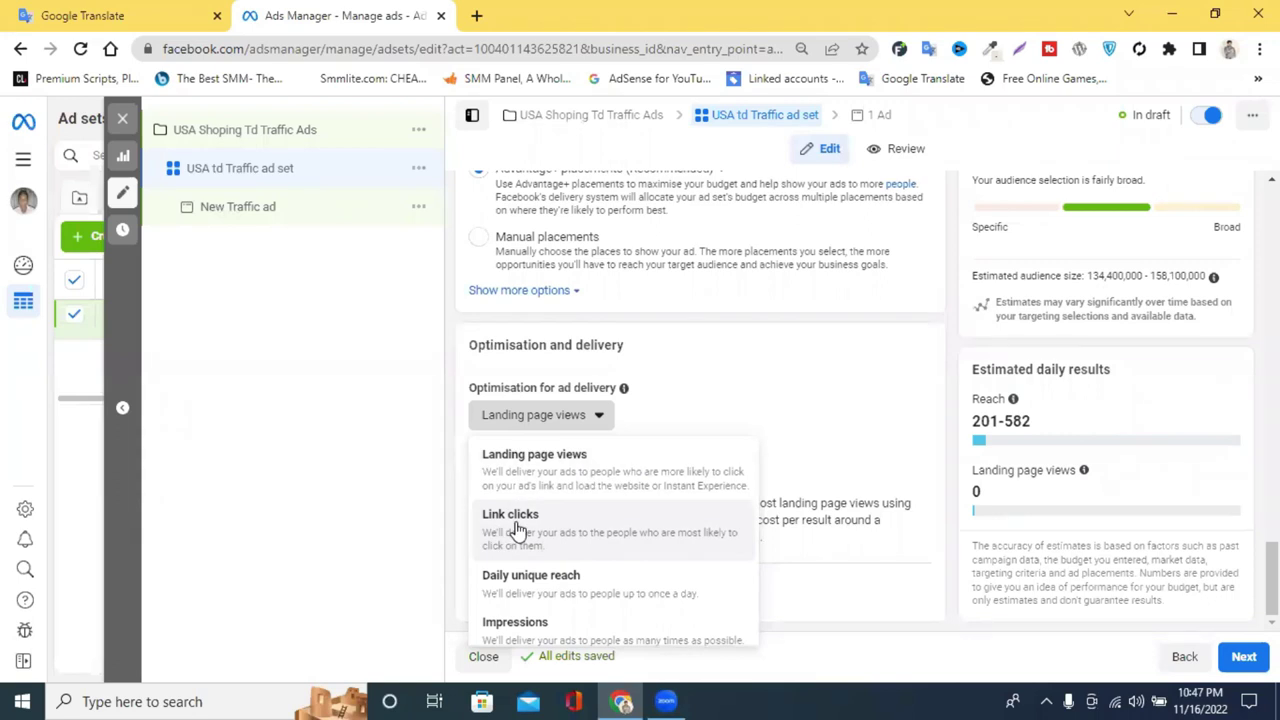
pyautogui.click(517, 528)
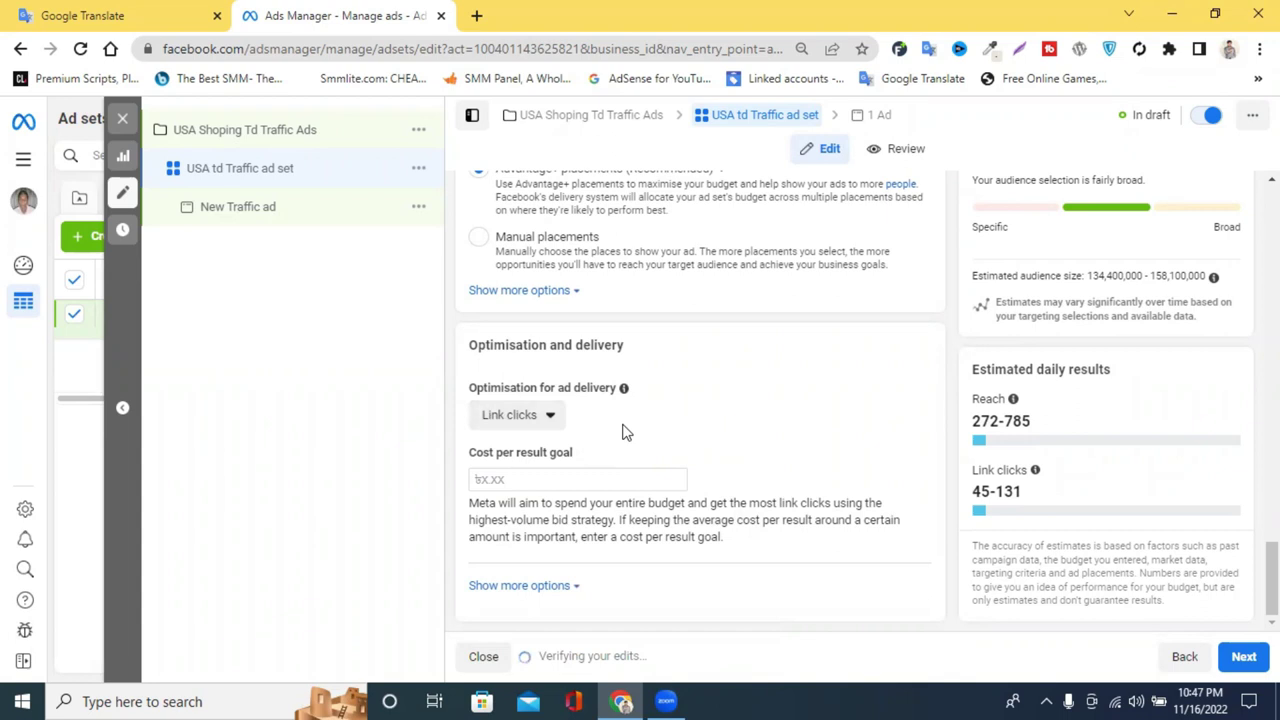
# - Recheck the ad delivery optimisation choices and reveal the additional charging and delivery type options
pyautogui.click(527, 426)
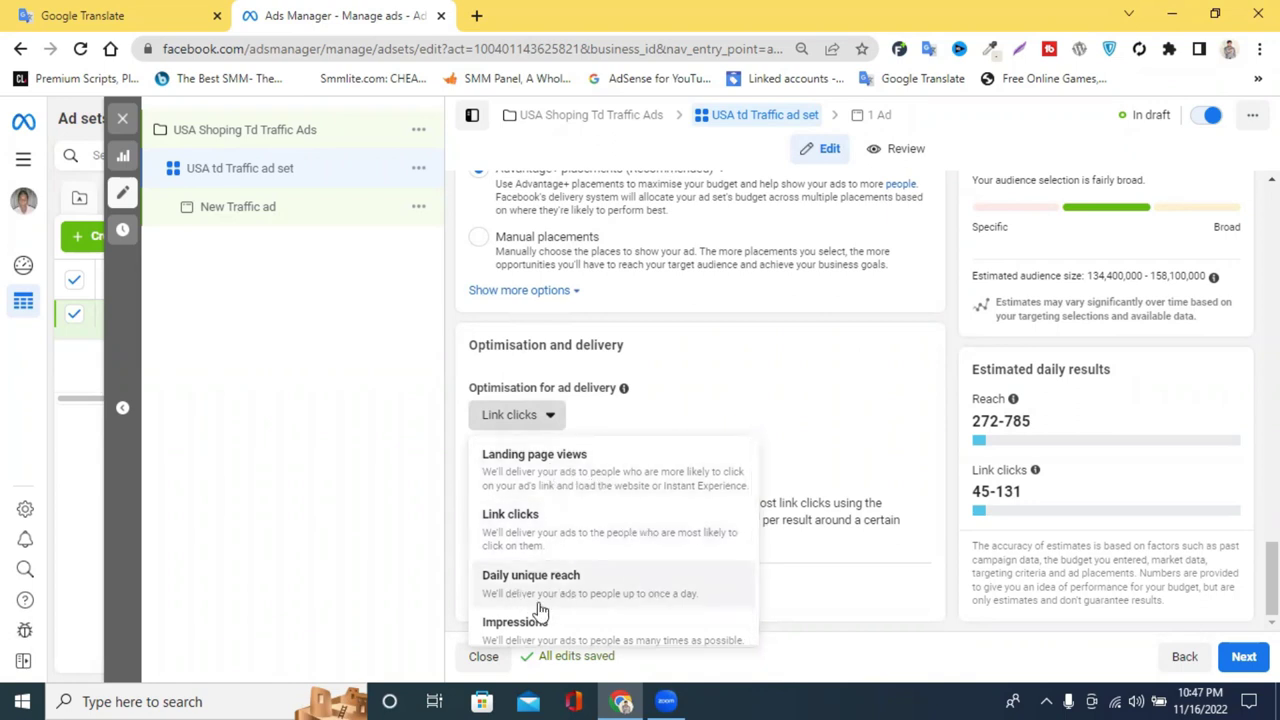
pyautogui.scroll(-1, 505, 600)
pyautogui.scroll(-1, 594, 593)
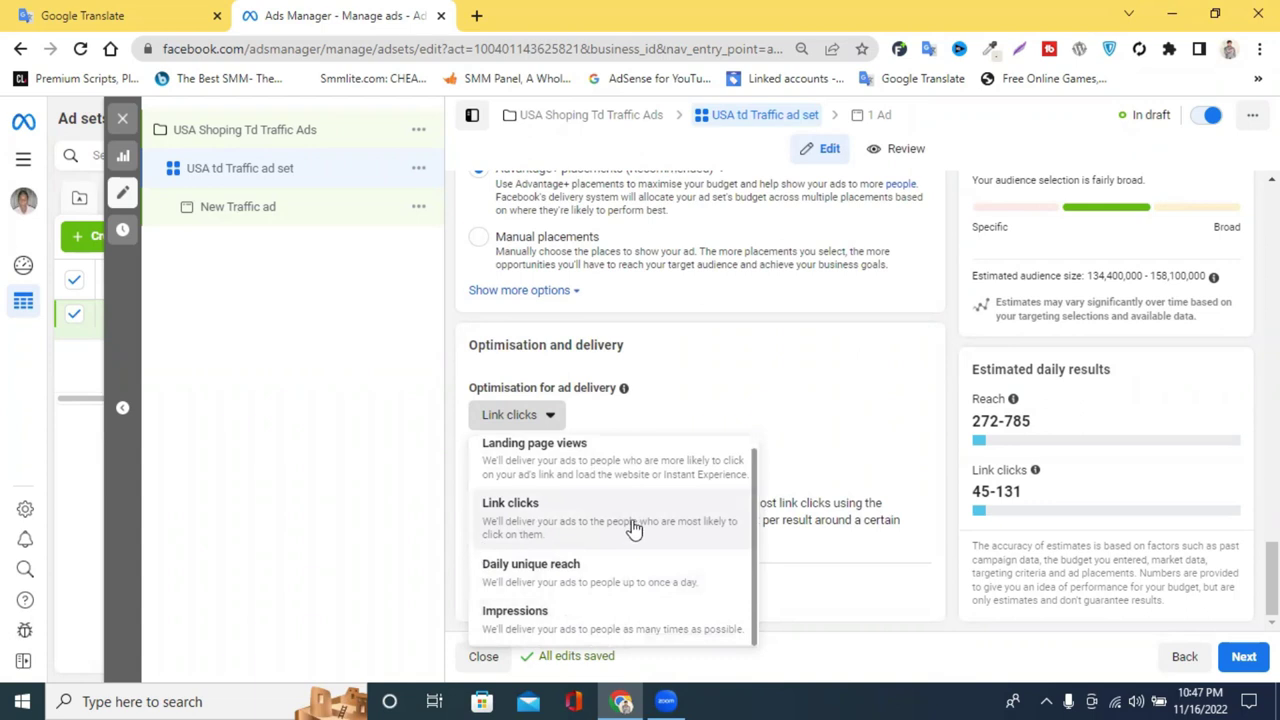
pyautogui.scroll(1, 573, 488)
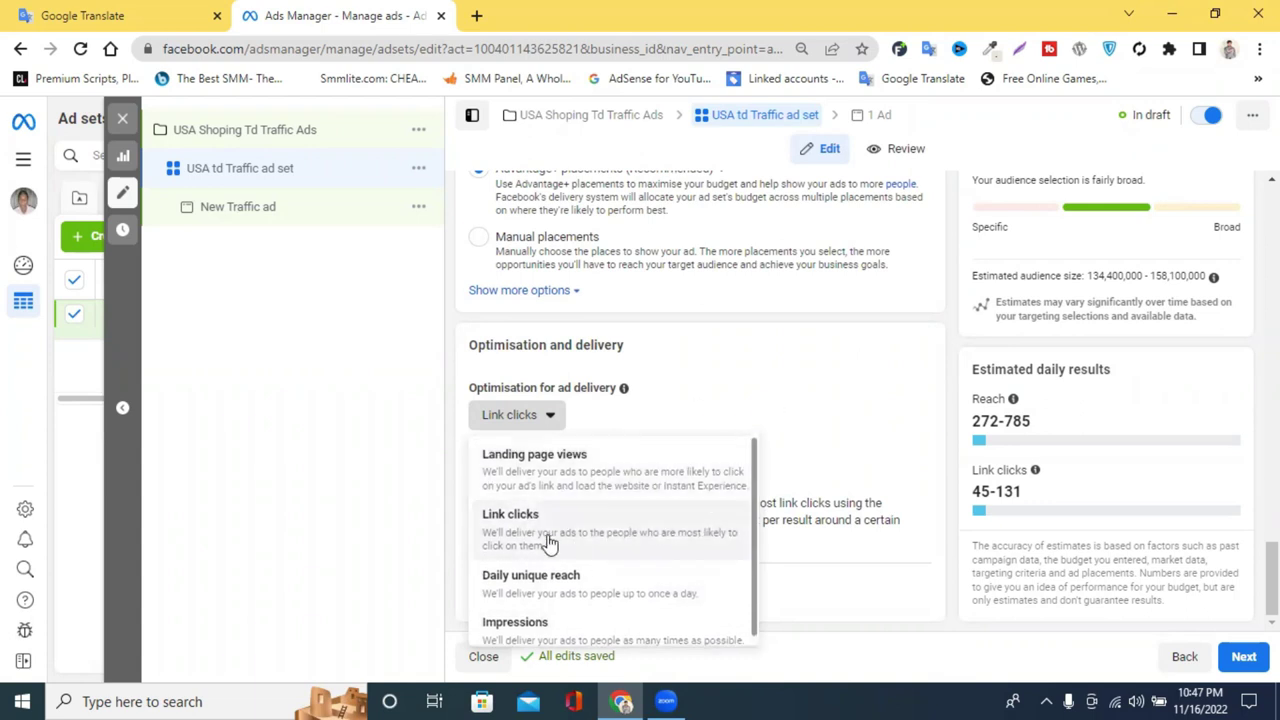
pyautogui.click(826, 389)
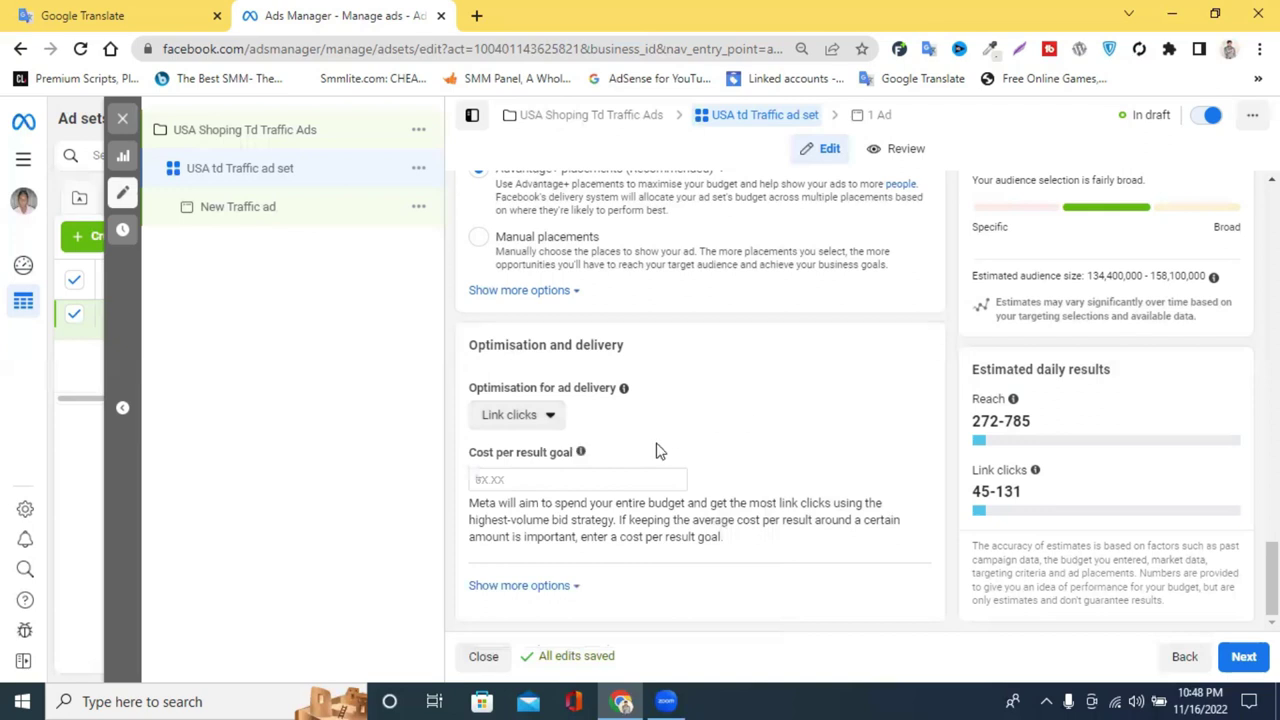
pyautogui.click(524, 590)
pyautogui.scroll(-1, 640, 565)
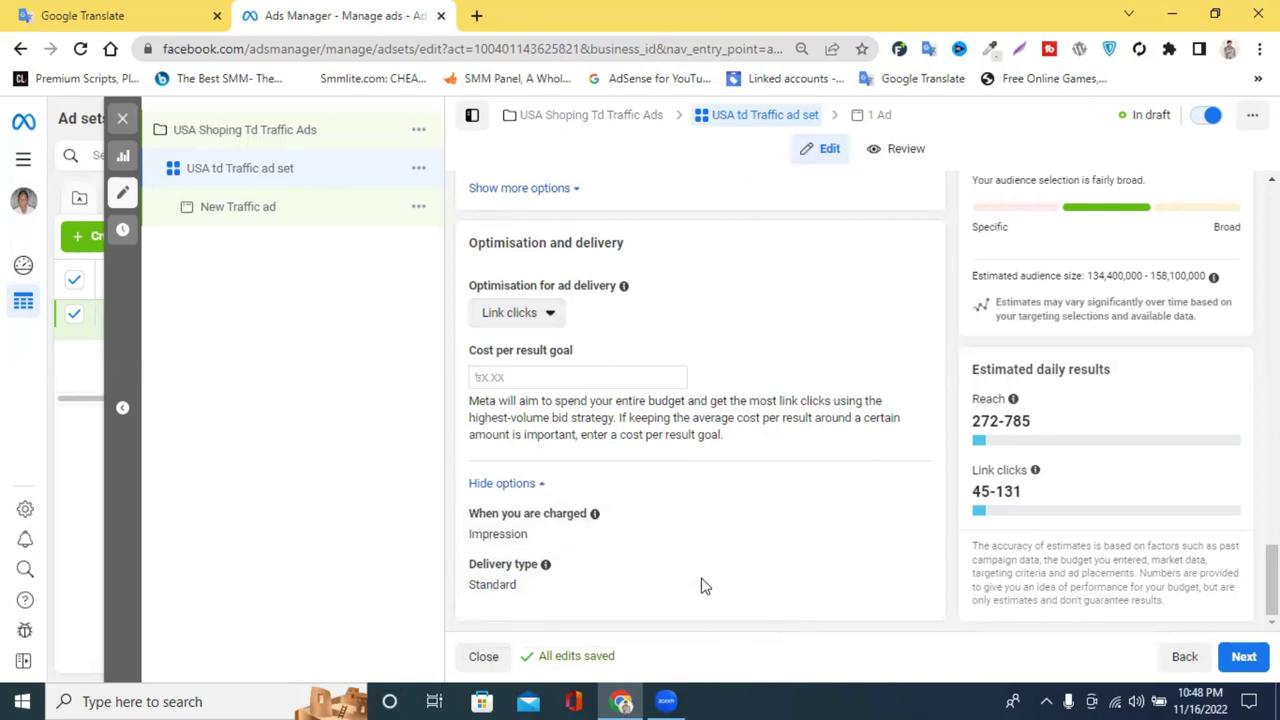
# - Proceed to the ad level and rename the ad as "USA Traffic ad"
pyautogui.click(1245, 660)
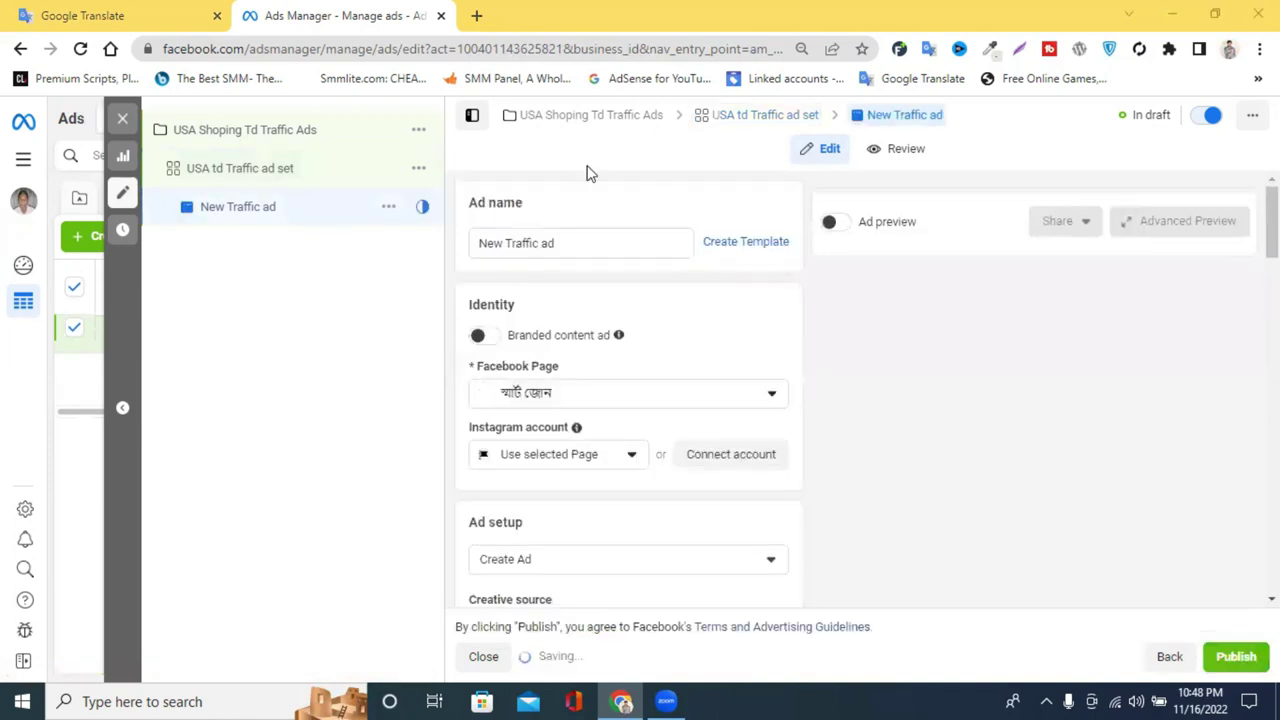
pyautogui.doubleClick(491, 243)
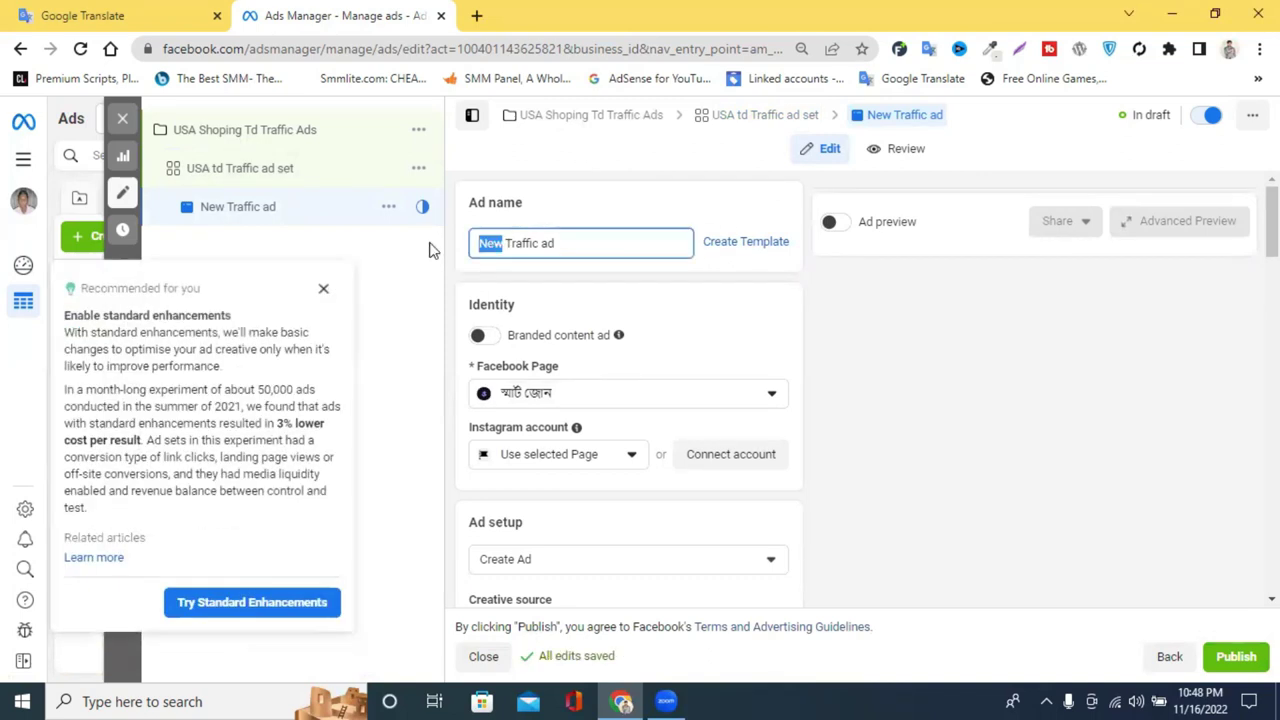
pyautogui.write('USa')
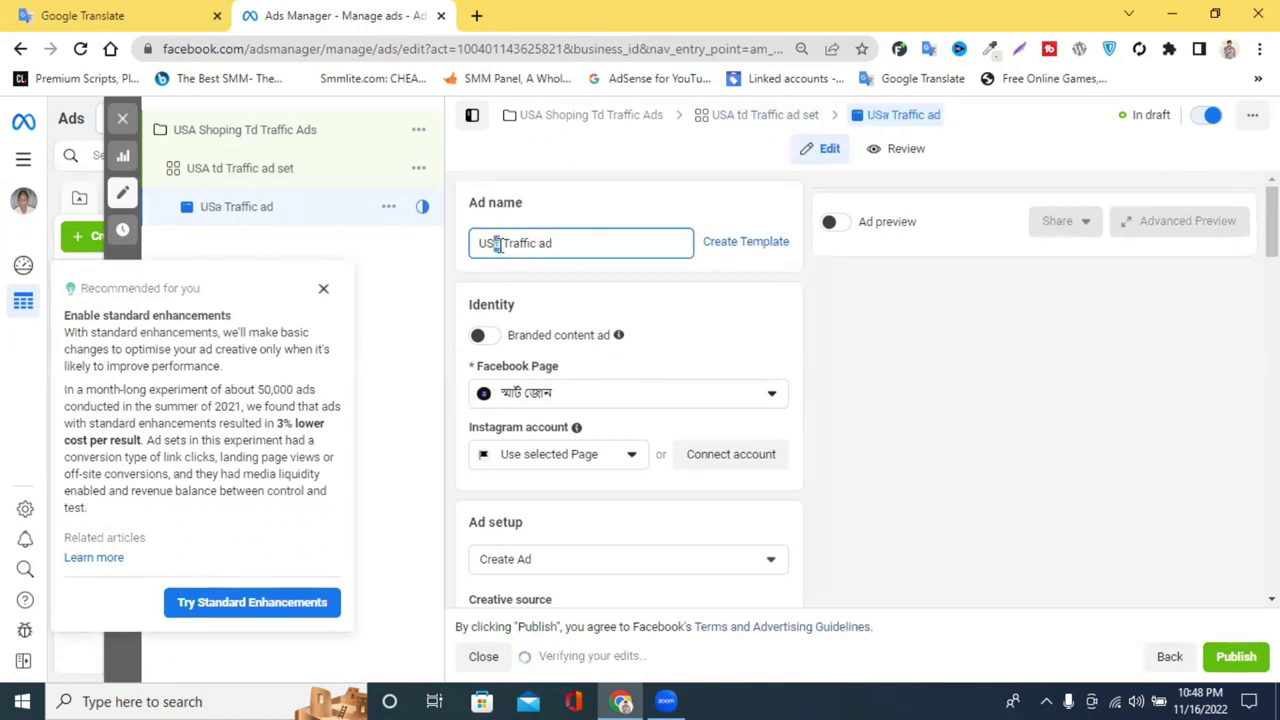
pyautogui.write('A')
pyautogui.click(863, 347)
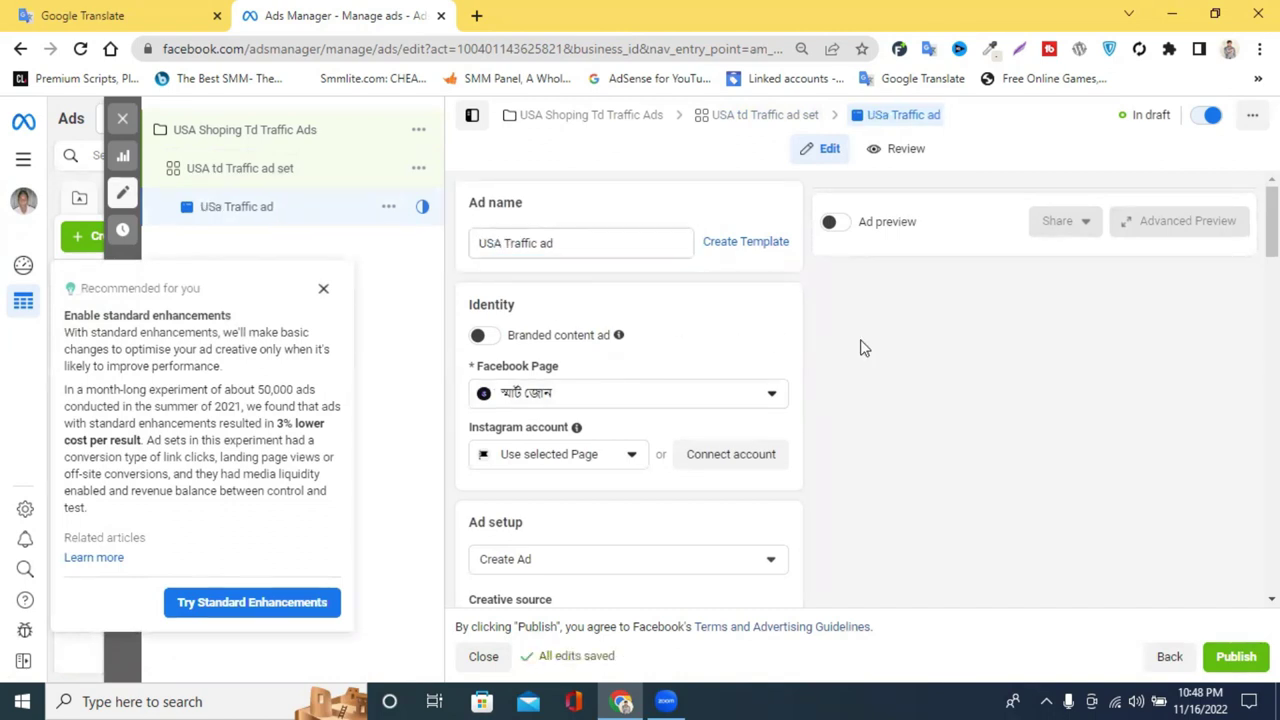
# - Choose the Pain Unwasted page from the painunwasted business as the ad's Facebook Page
pyautogui.click(630, 397)
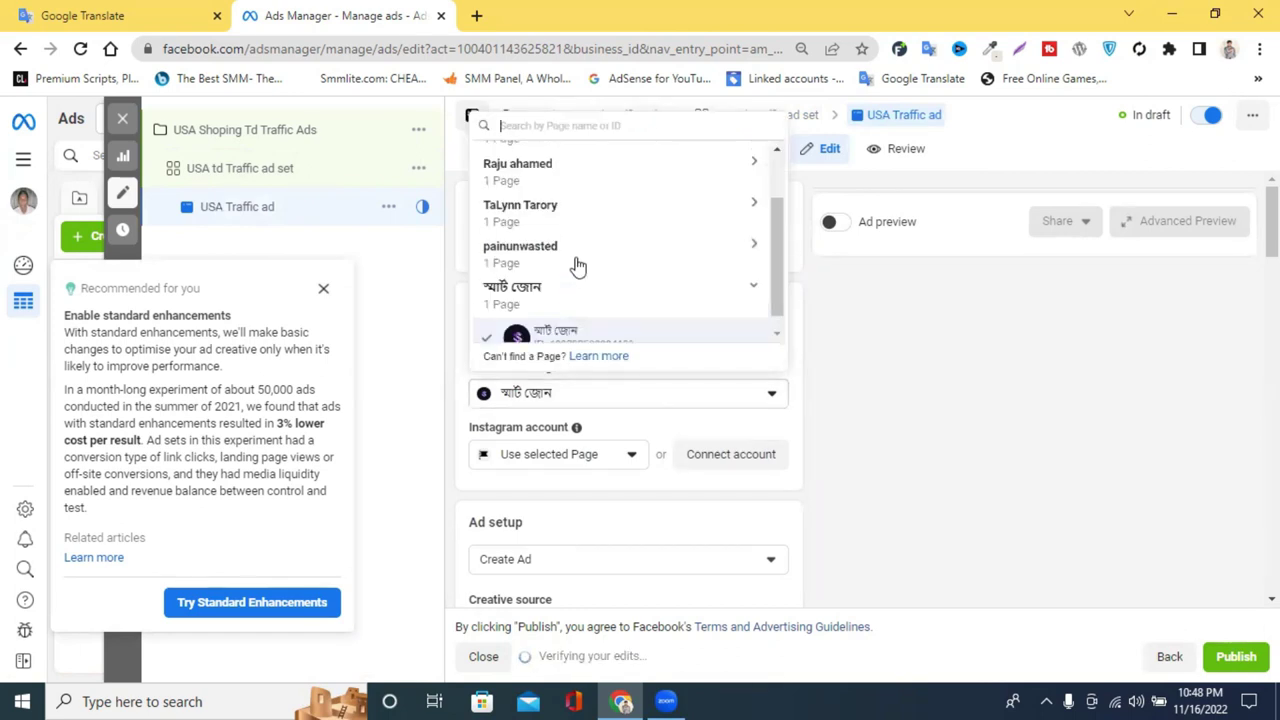
pyautogui.scroll(2, 577, 265)
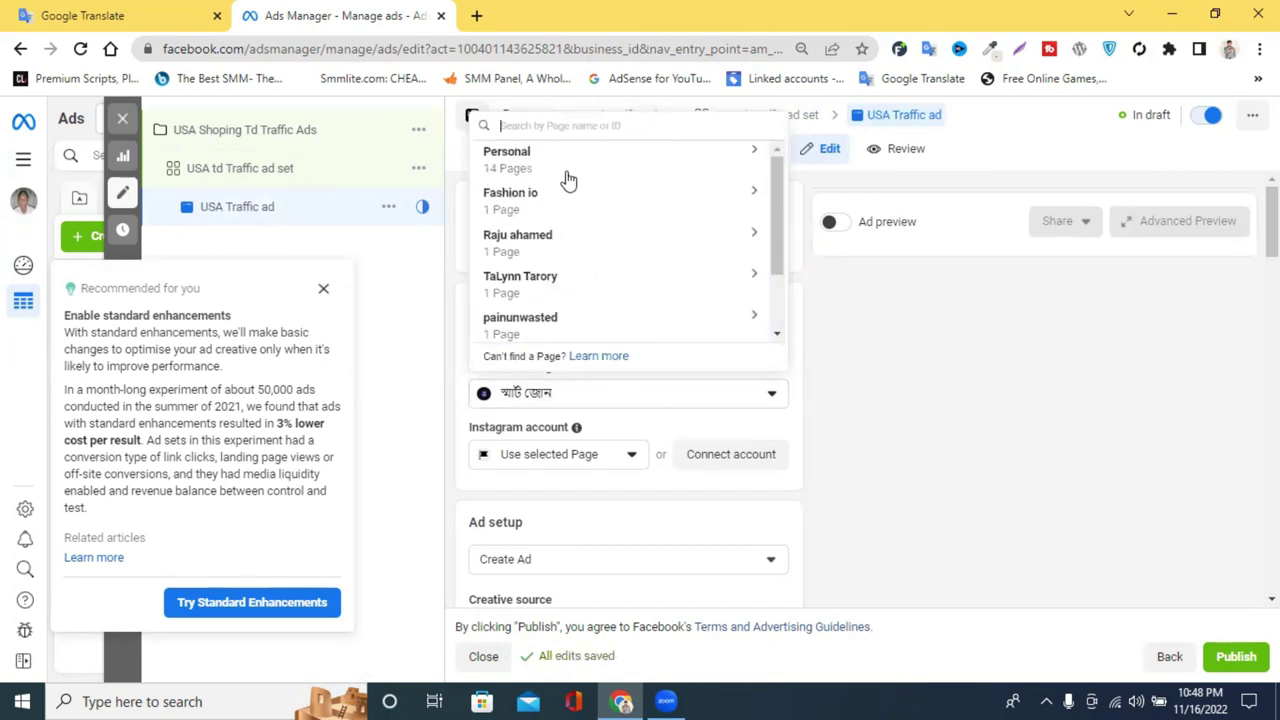
pyautogui.scroll(-3, 567, 178)
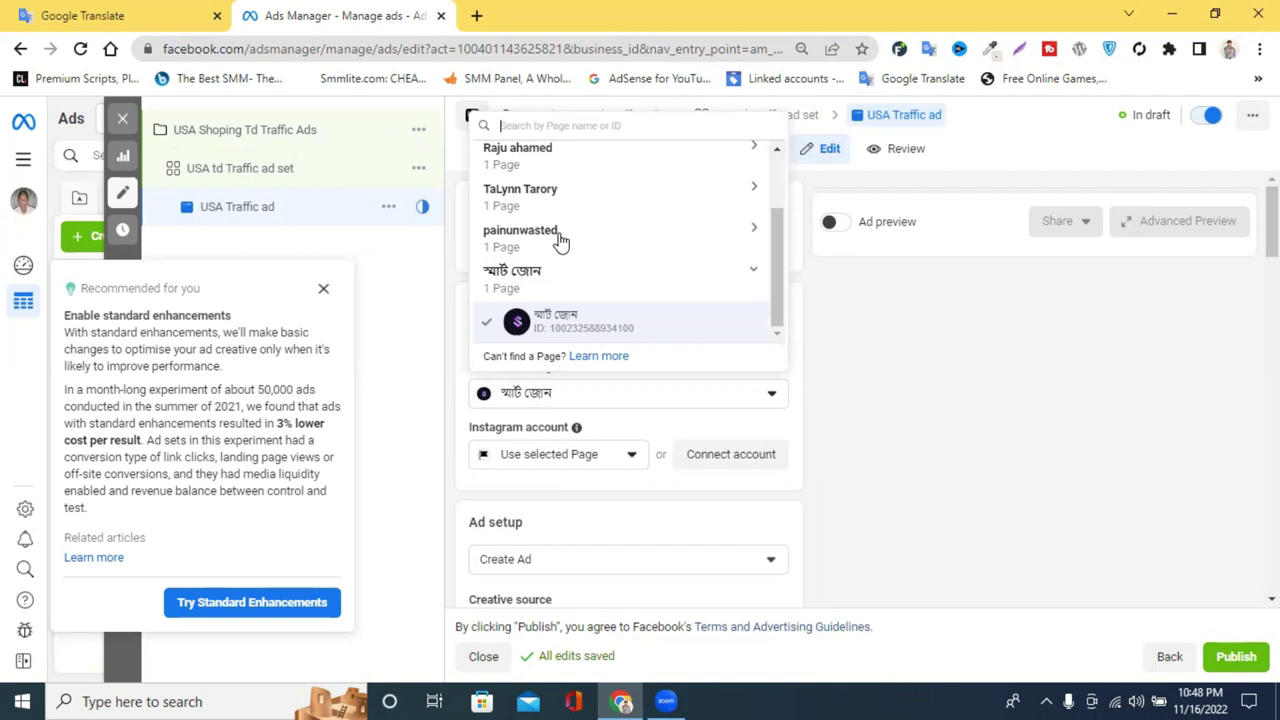
pyautogui.click(560, 240)
pyautogui.click(678, 290)
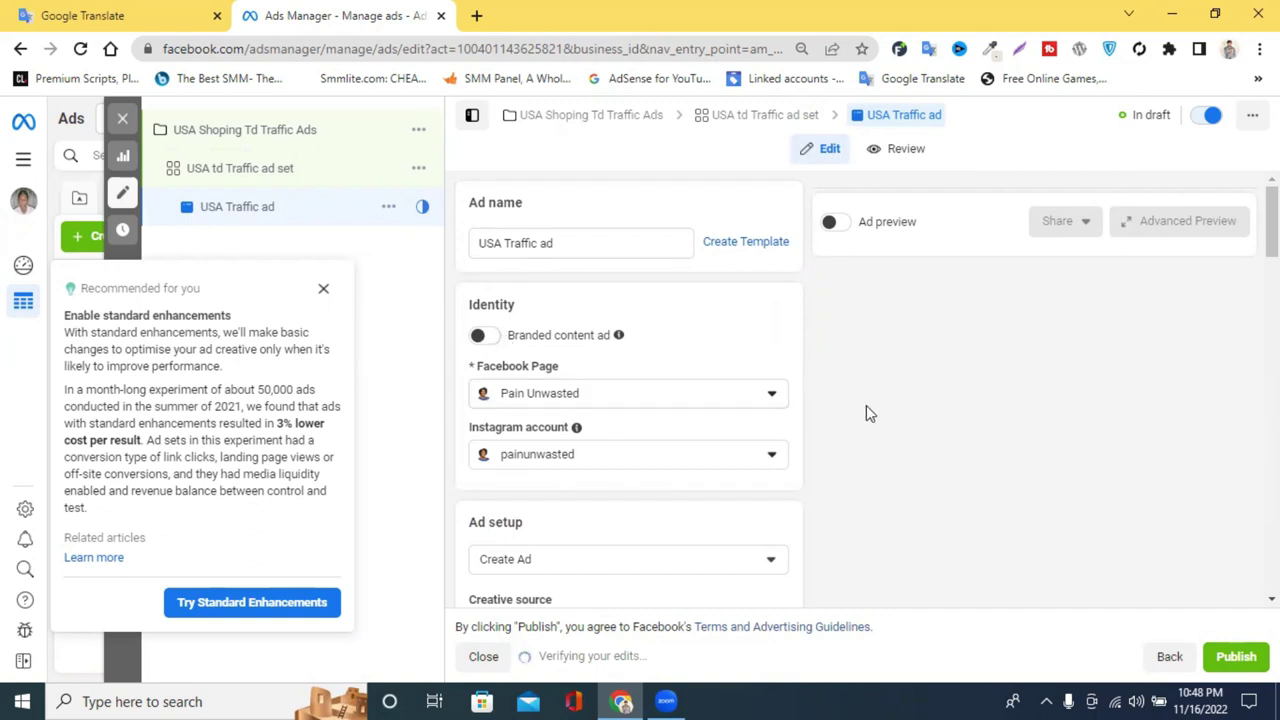
# - Dismiss the standard enhancements recommendation and review the ad setup choices, keeping Create Ad
pyautogui.scroll(-2, 866, 405)
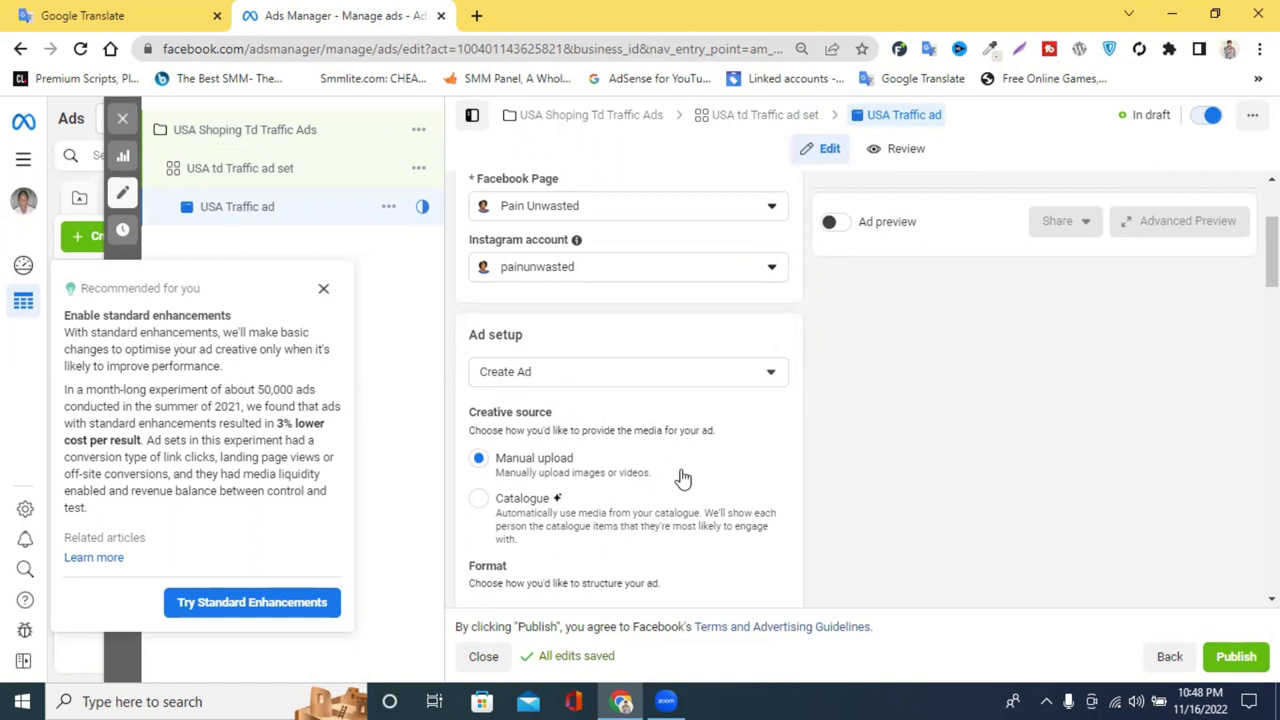
pyautogui.click(551, 377)
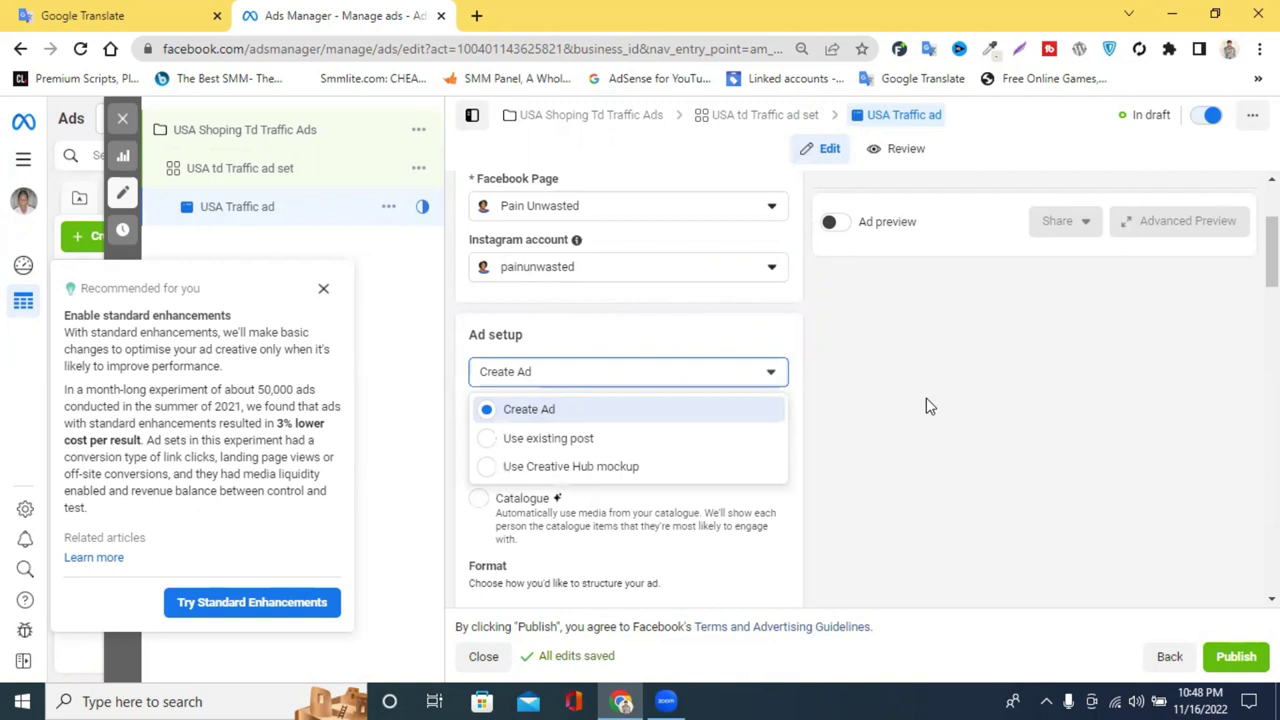
pyautogui.click(323, 288)
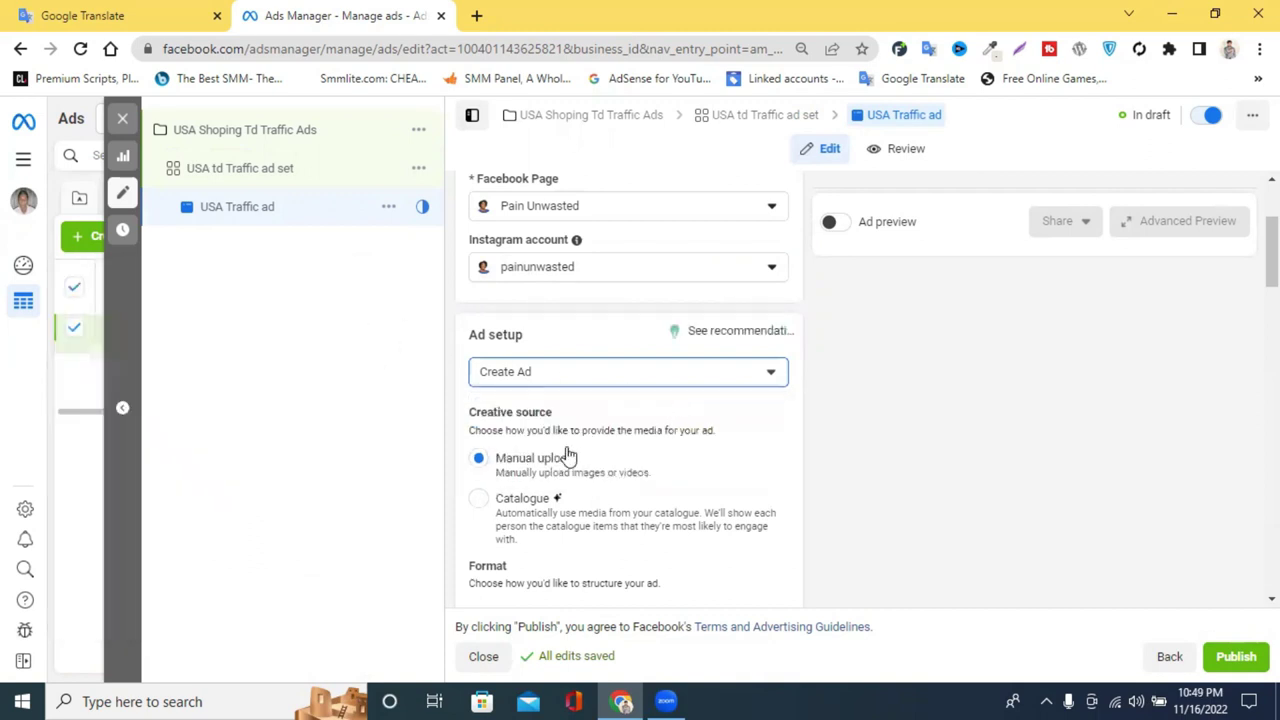
pyautogui.scroll(-2, 567, 453)
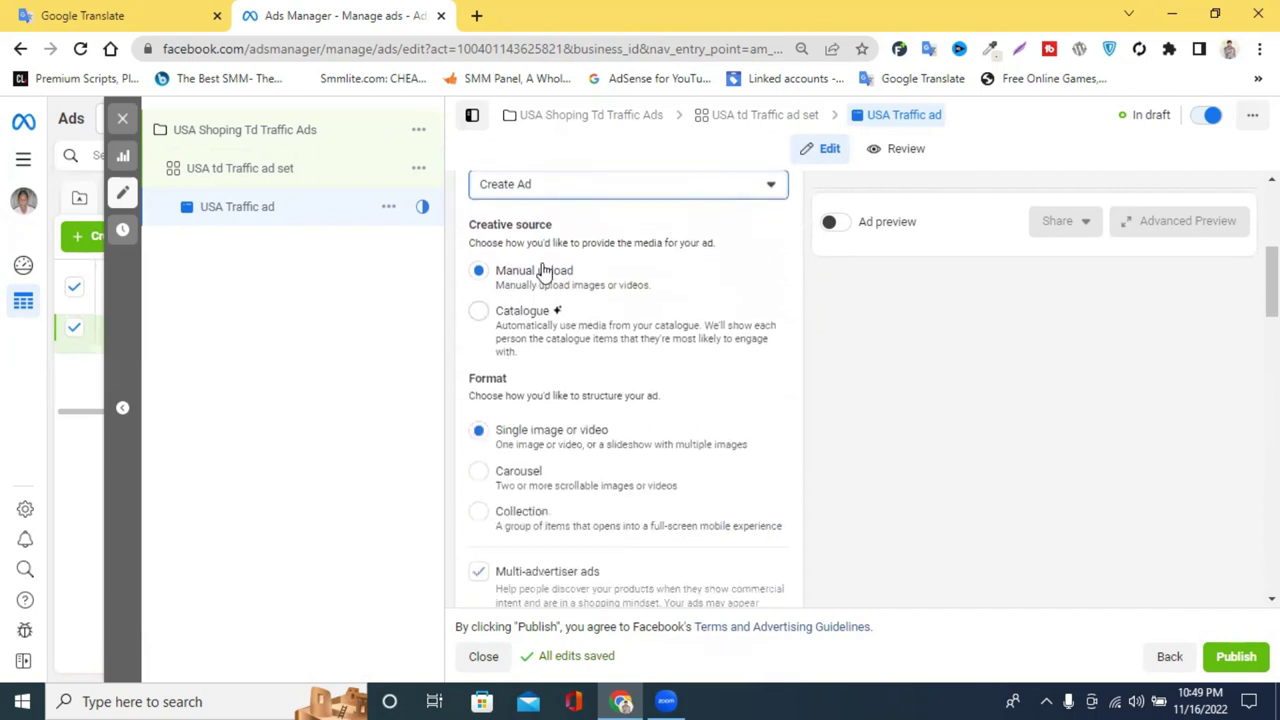
pyautogui.scroll(1, 511, 300)
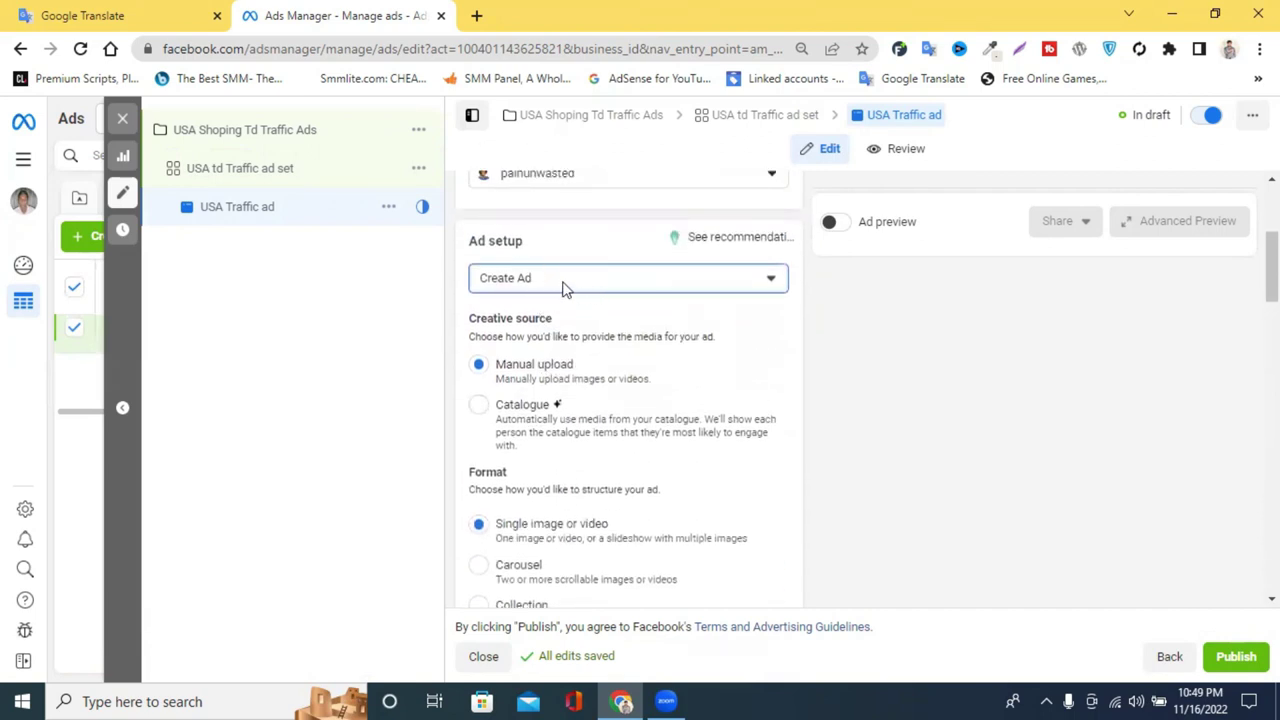
pyautogui.click(565, 287)
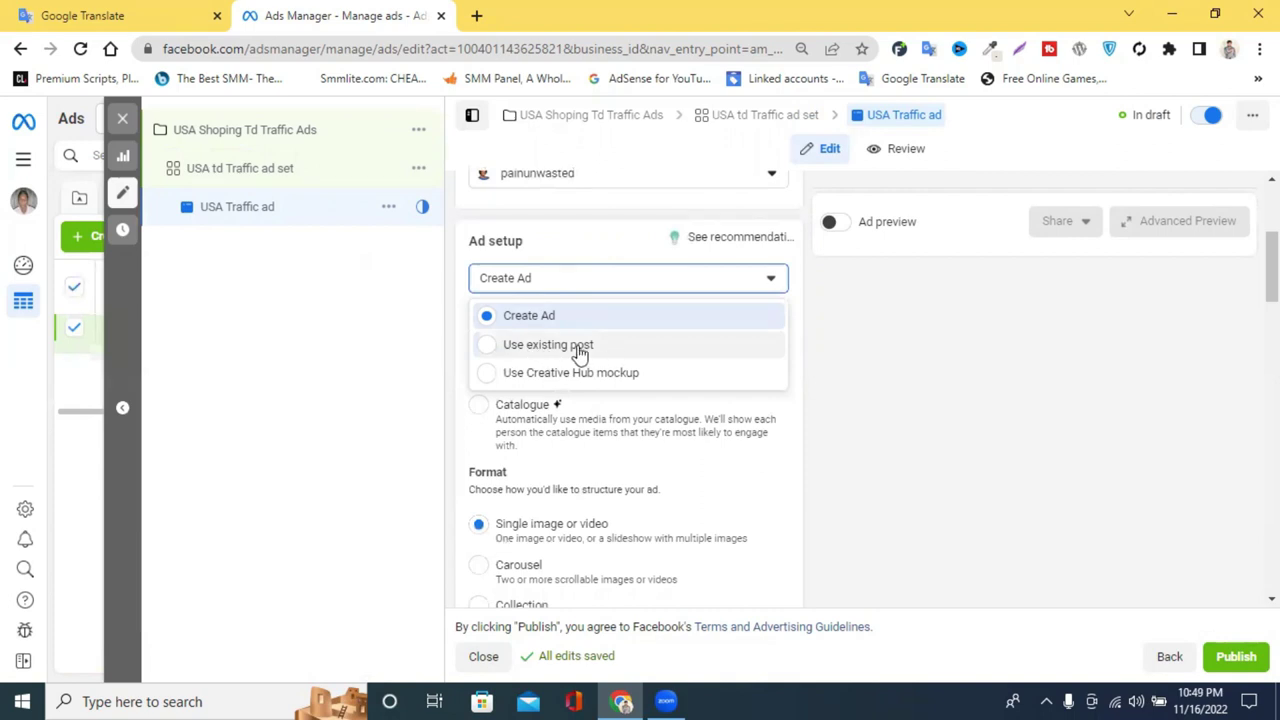
pyautogui.click(897, 418)
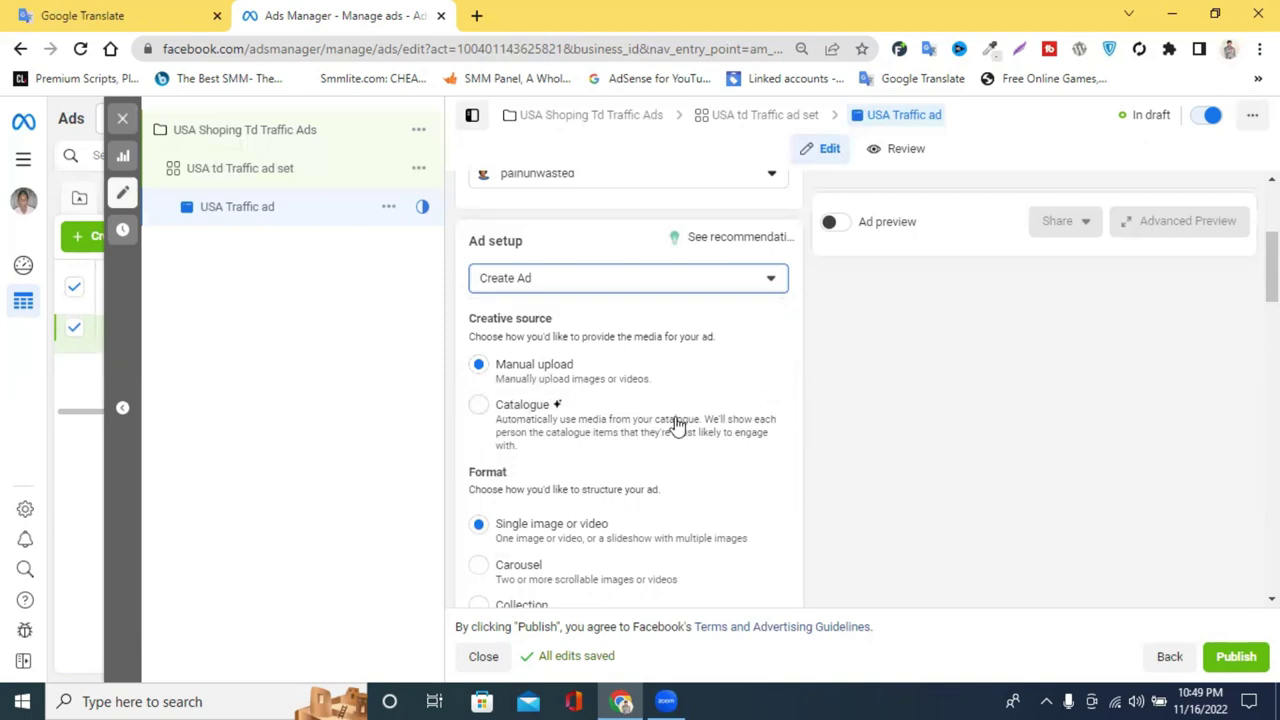
# - Try the Carousel format for the ad, and switch it back to Single image or video
pyautogui.scroll(-1, 640, 437)
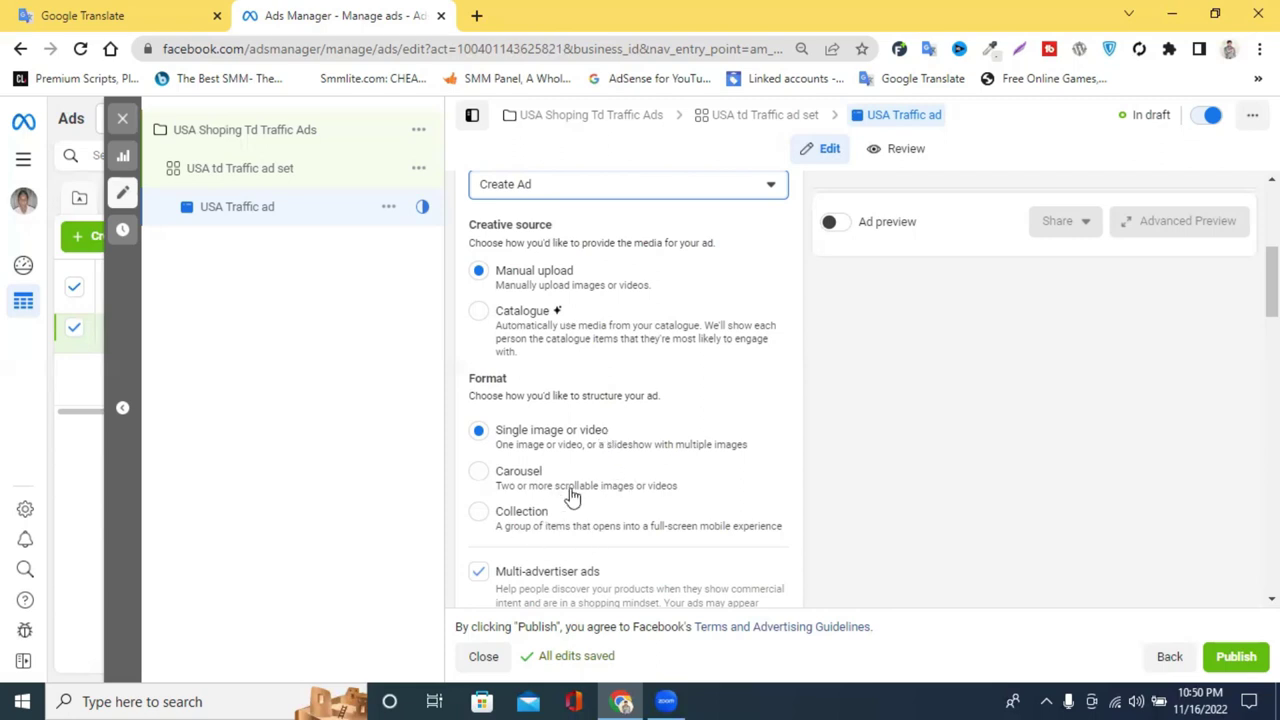
pyautogui.click(508, 484)
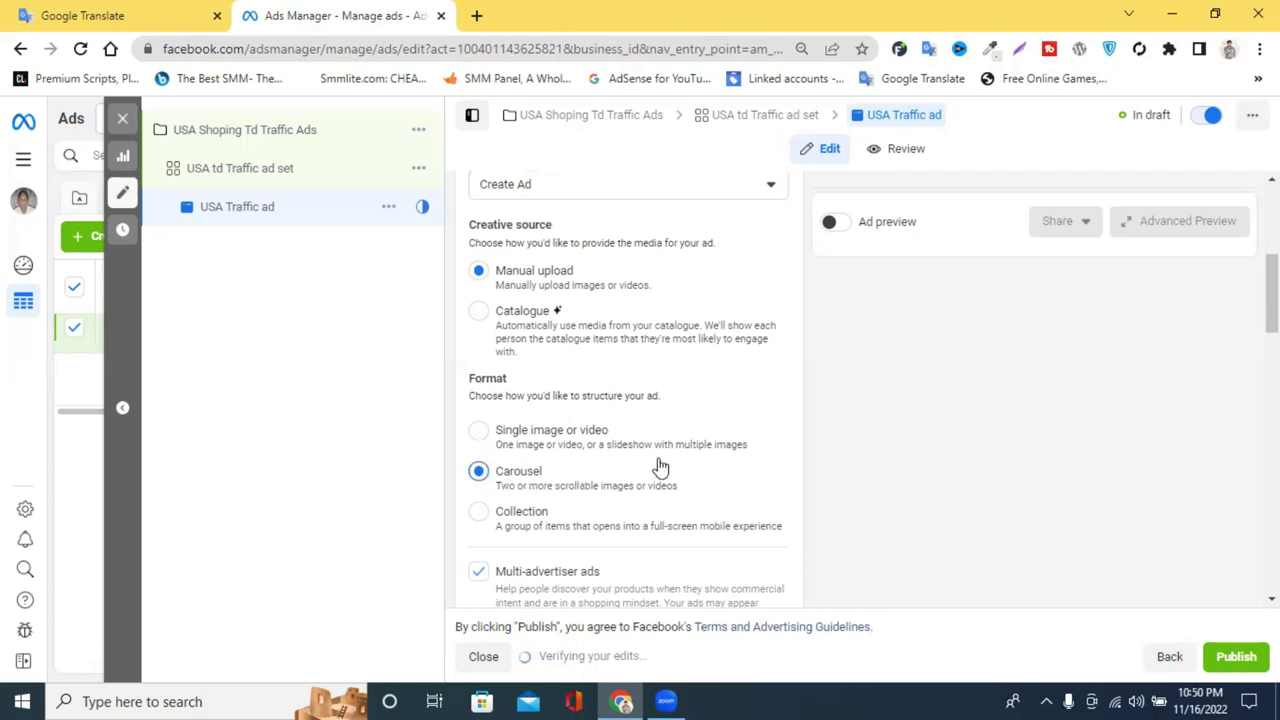
pyautogui.scroll(-1, 660, 466)
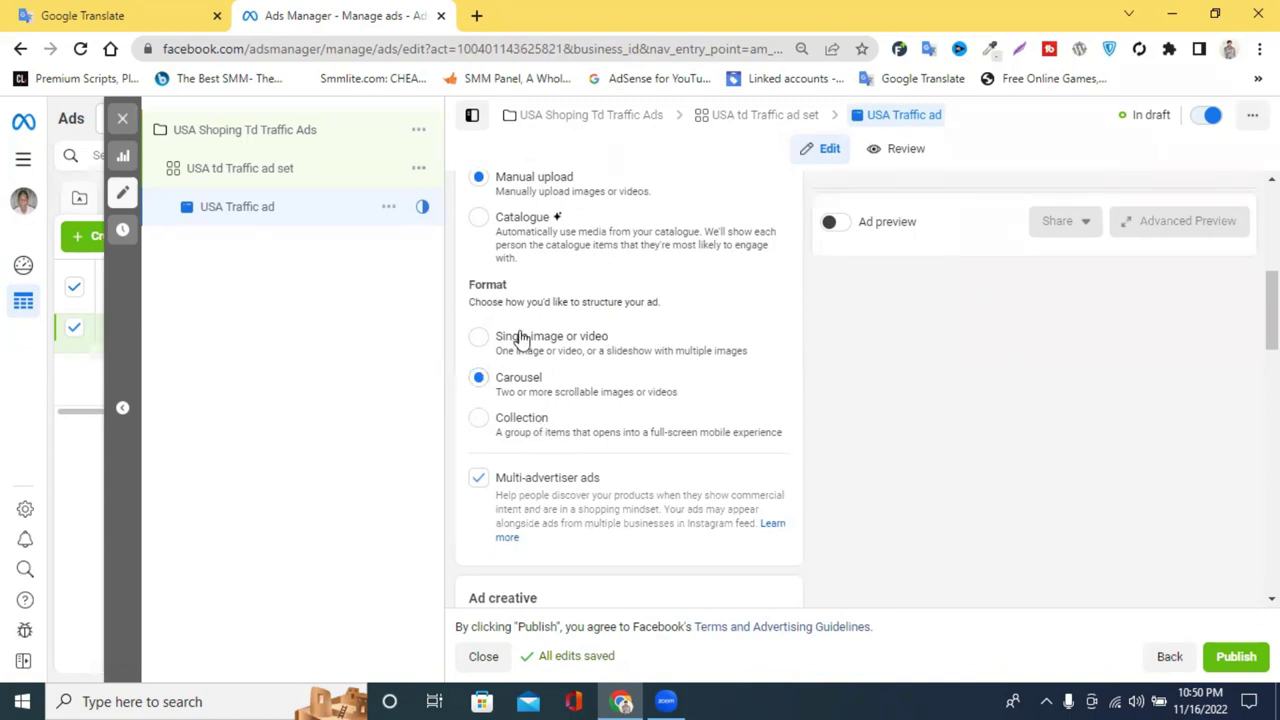
pyautogui.click(480, 338)
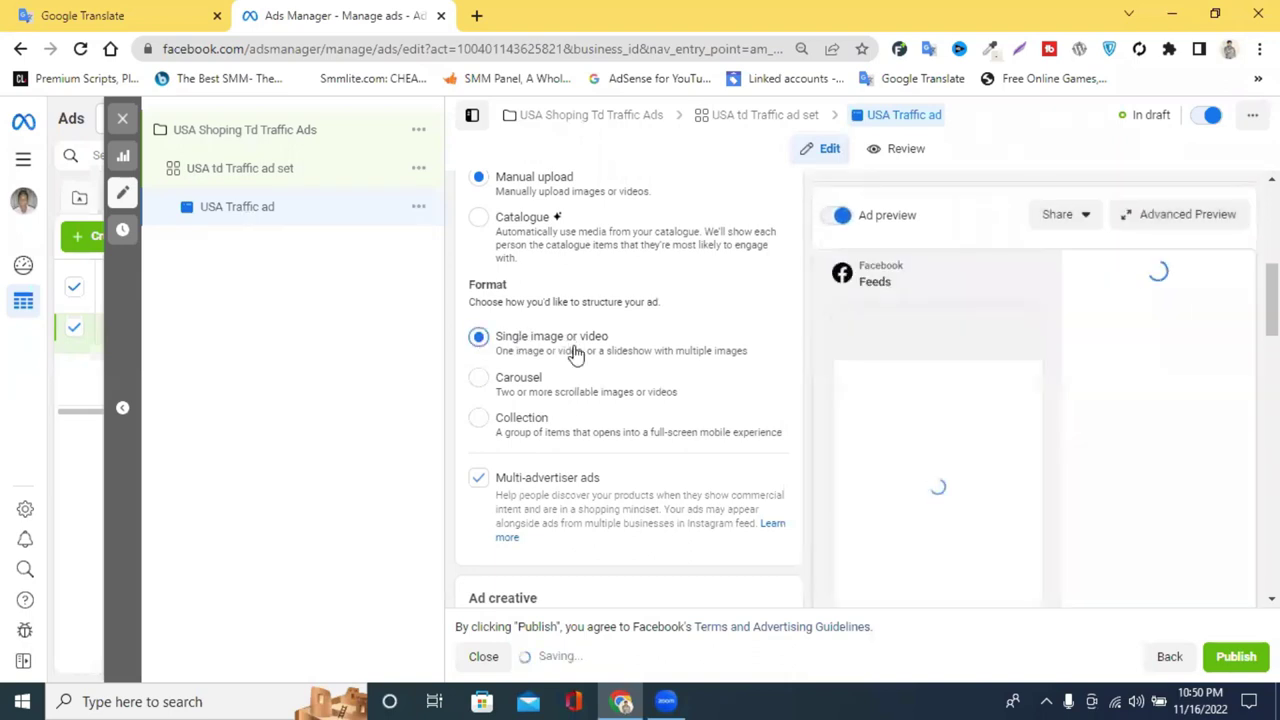
# - Switch the ad setup to Use existing post and select the "PARENTS & TEACHERS" Facebook video post of 13 Nov 2022
pyautogui.scroll(2, 574, 351)
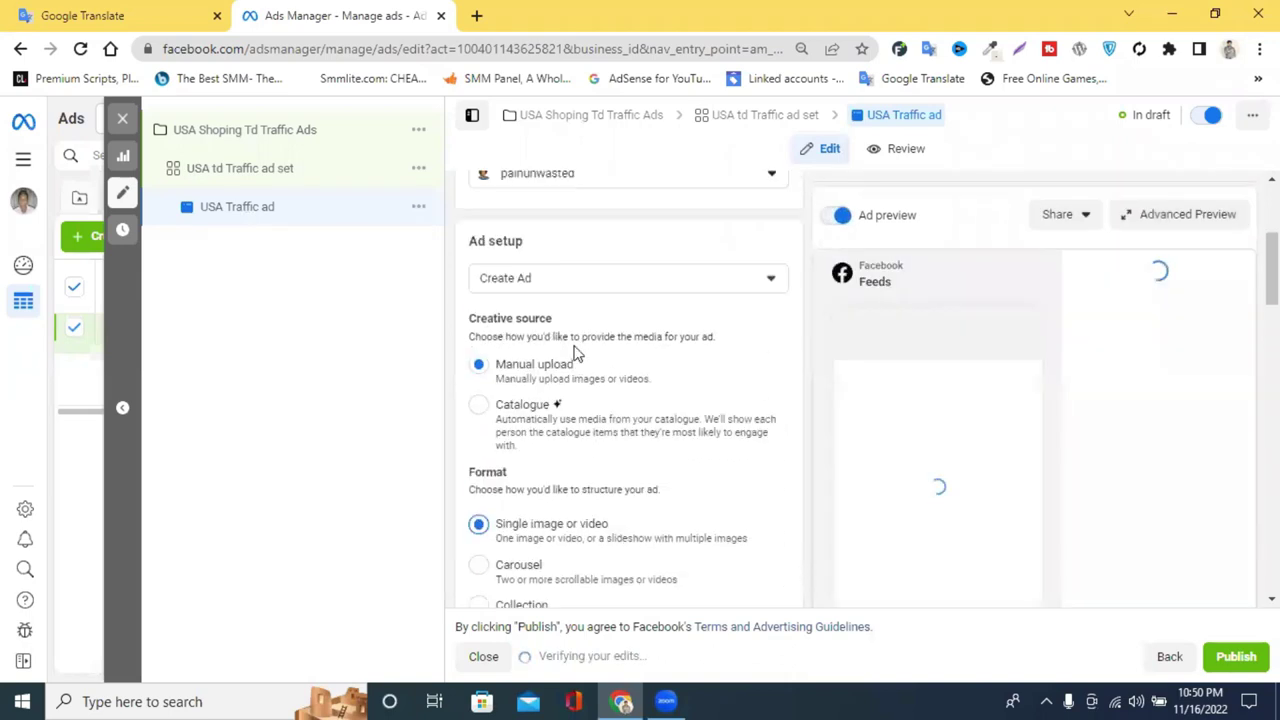
pyautogui.click(571, 284)
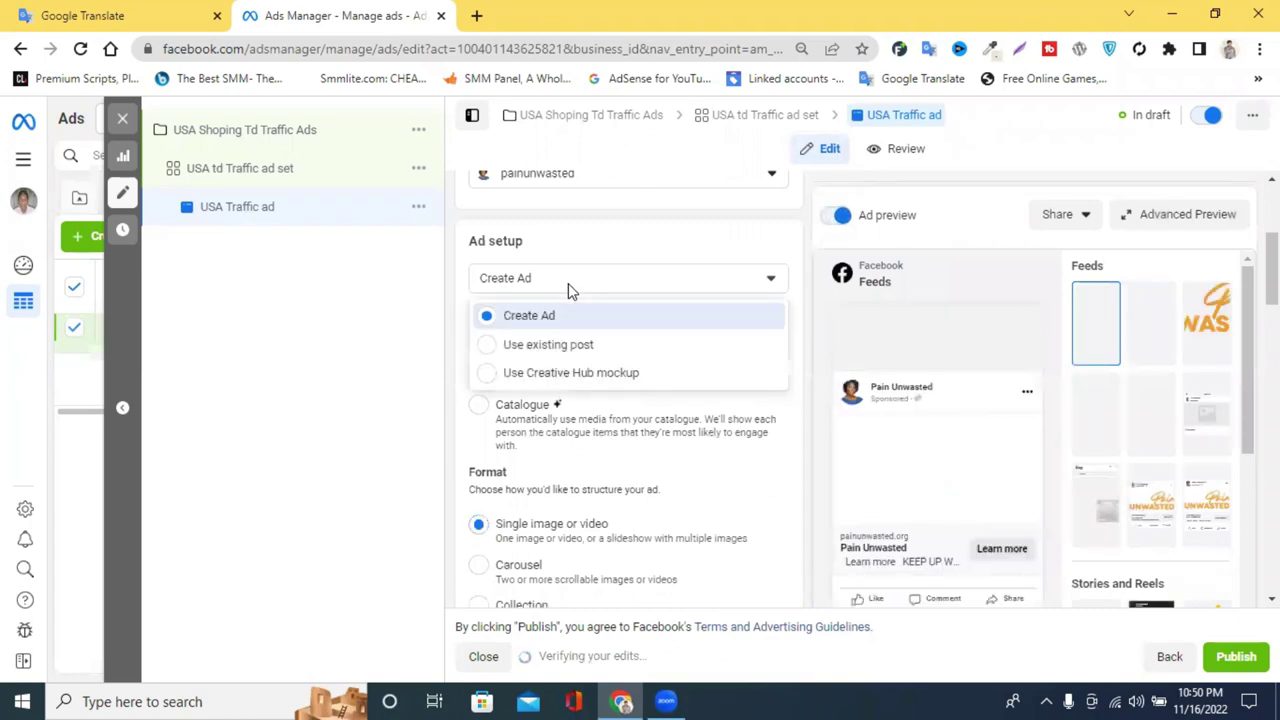
pyautogui.click(517, 348)
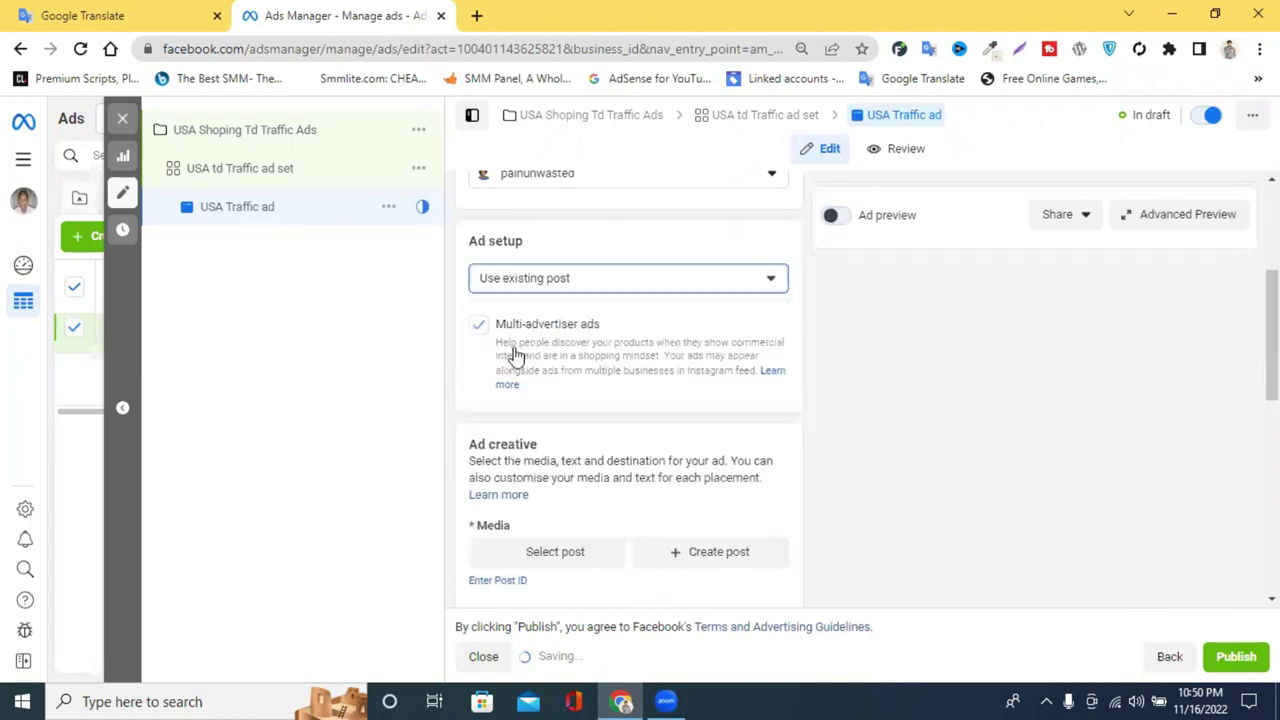
pyautogui.click(326, 414)
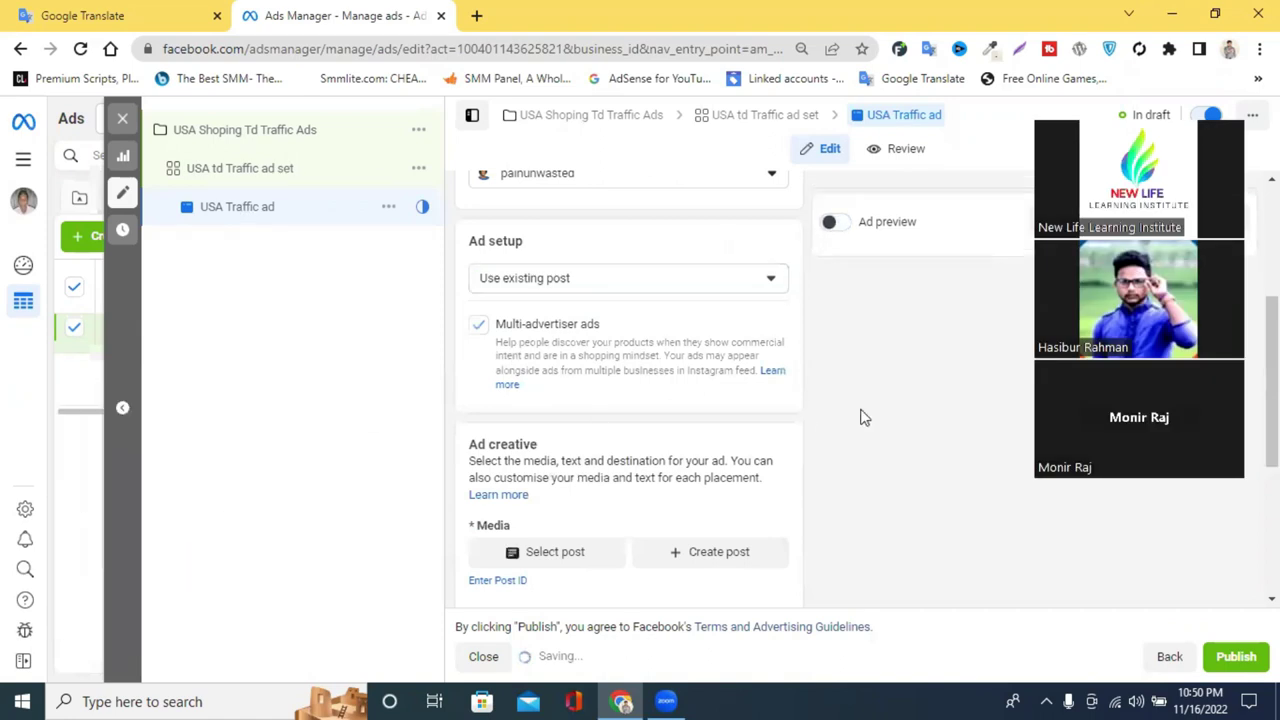
pyautogui.scroll(-1, 777, 406)
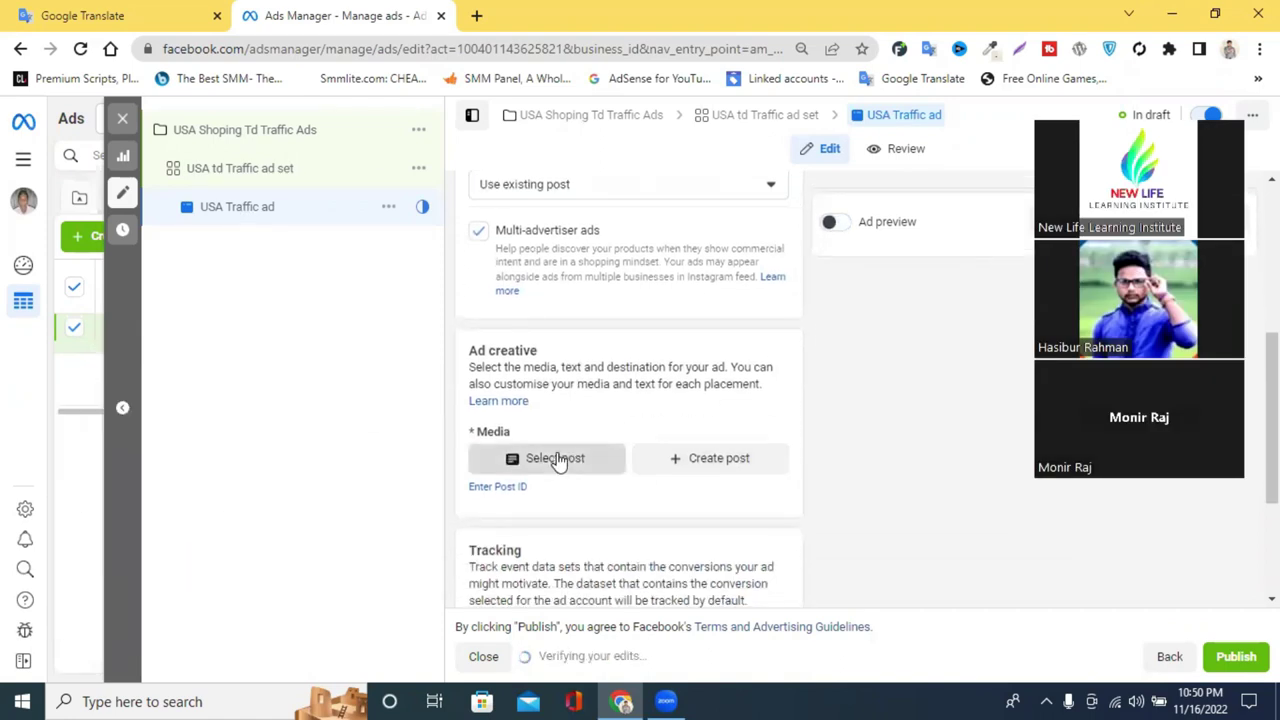
pyautogui.click(556, 459)
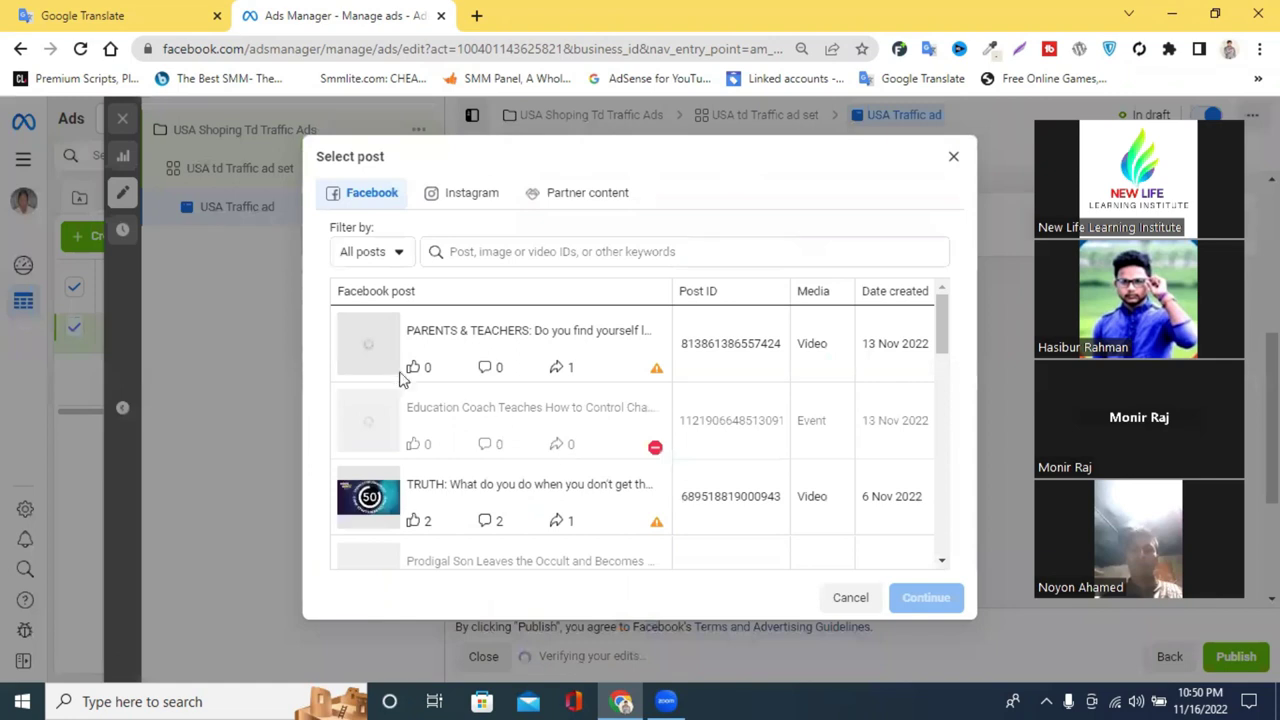
pyautogui.click(466, 346)
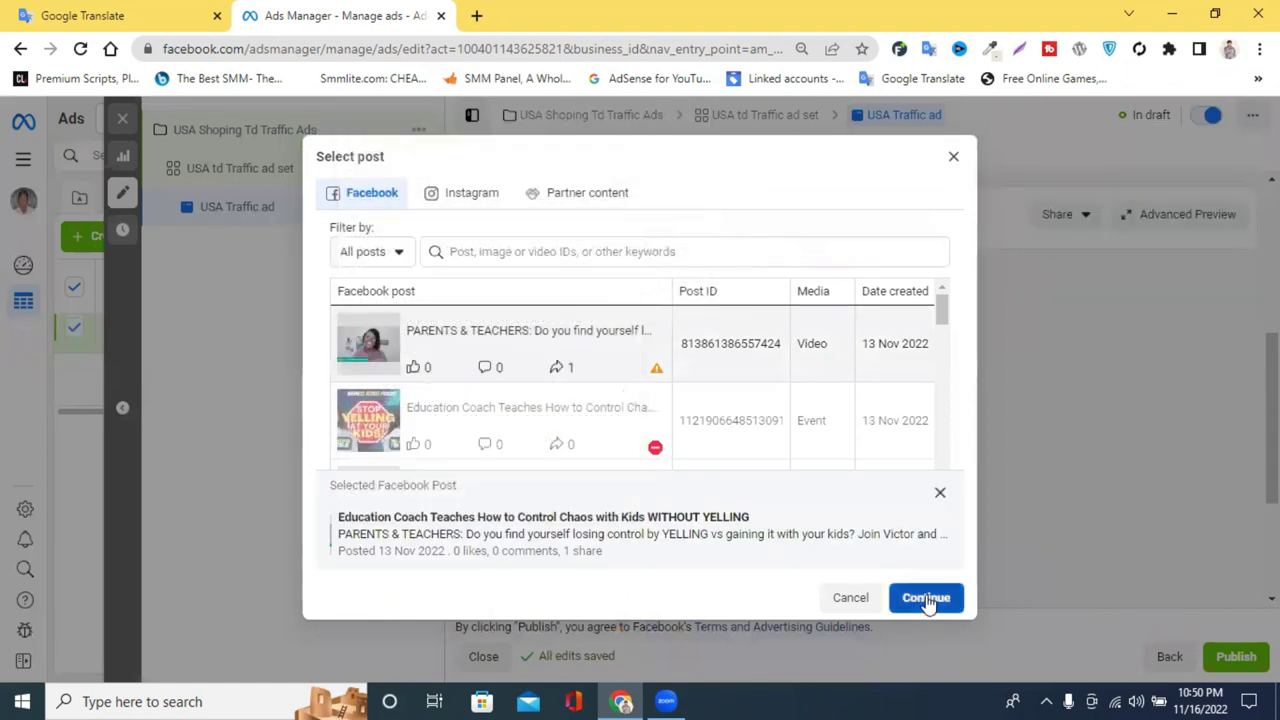
pyautogui.click(926, 598)
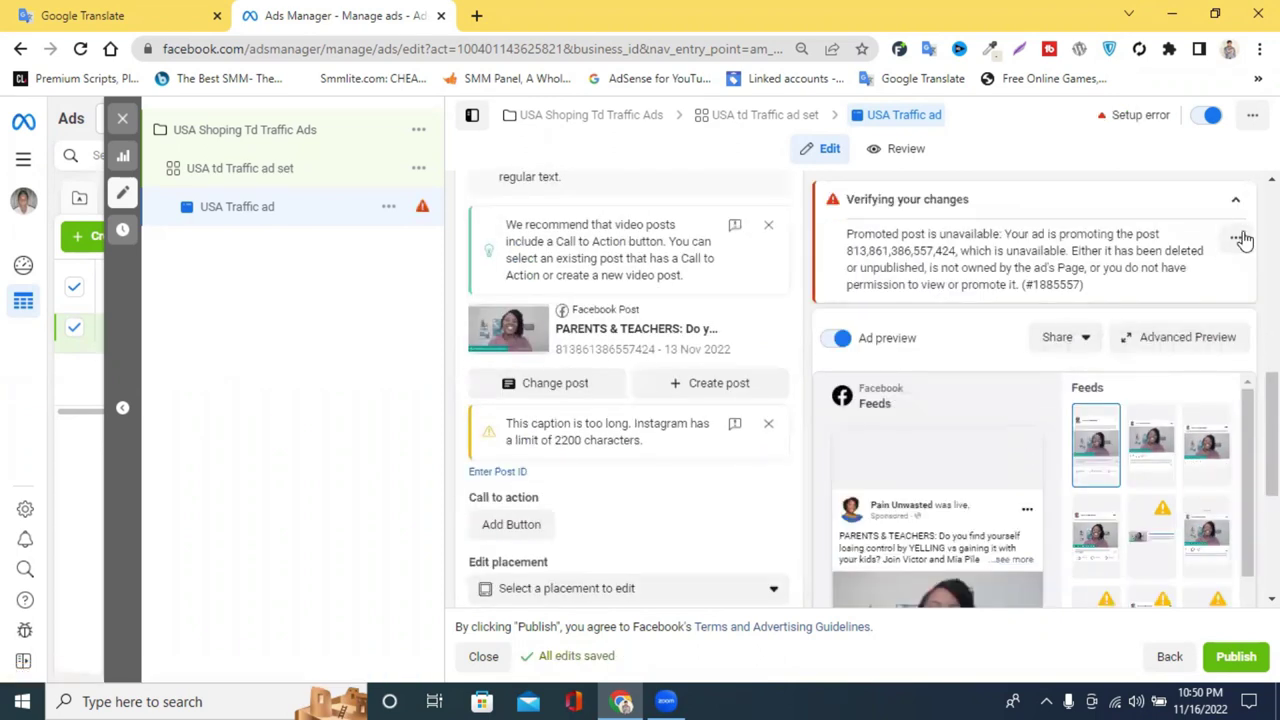
# - Check the setup error's options and dismiss the caption length warning and the call to action recommendation for the selected post
pyautogui.click(1238, 238)
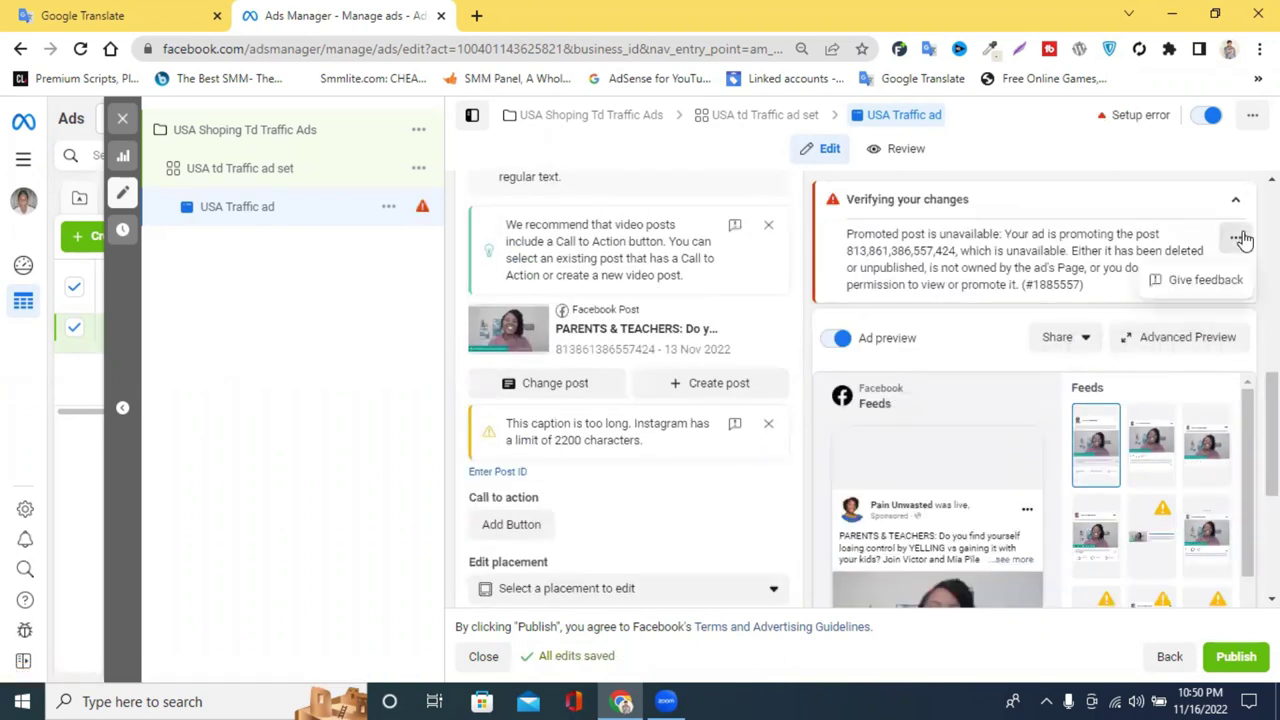
pyautogui.click(804, 332)
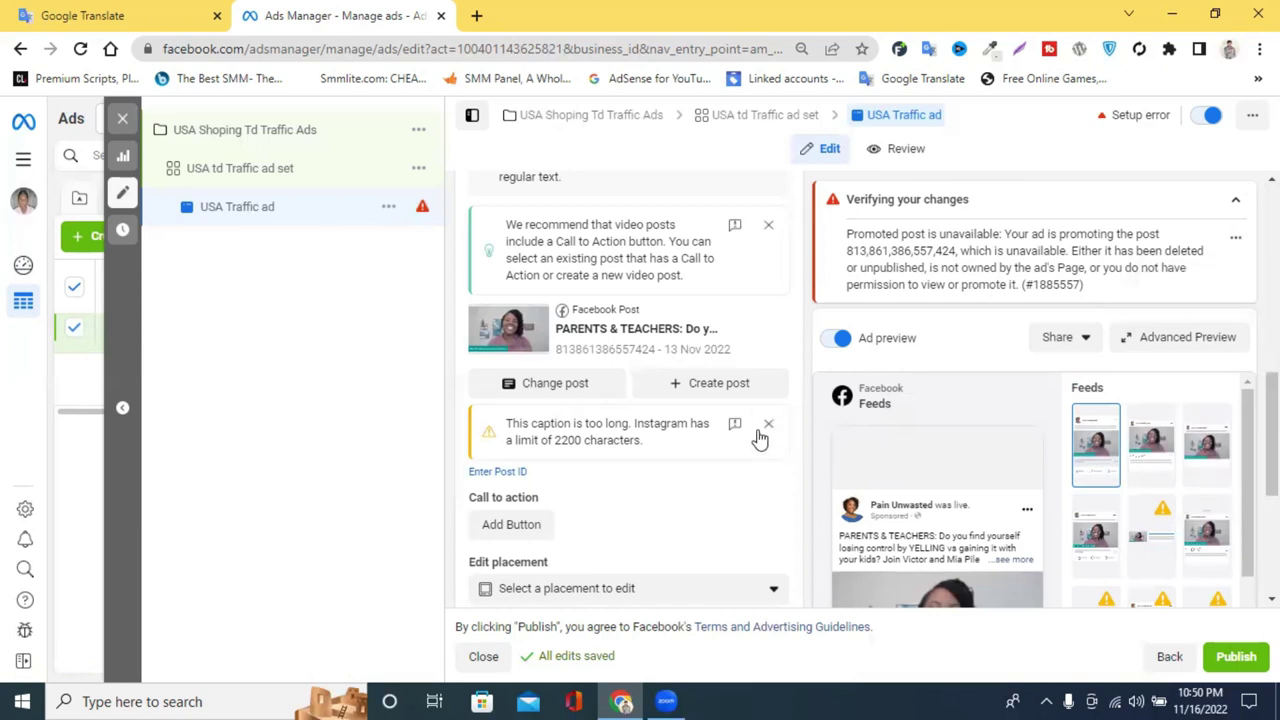
pyautogui.click(768, 424)
pyautogui.scroll(-1, 716, 440)
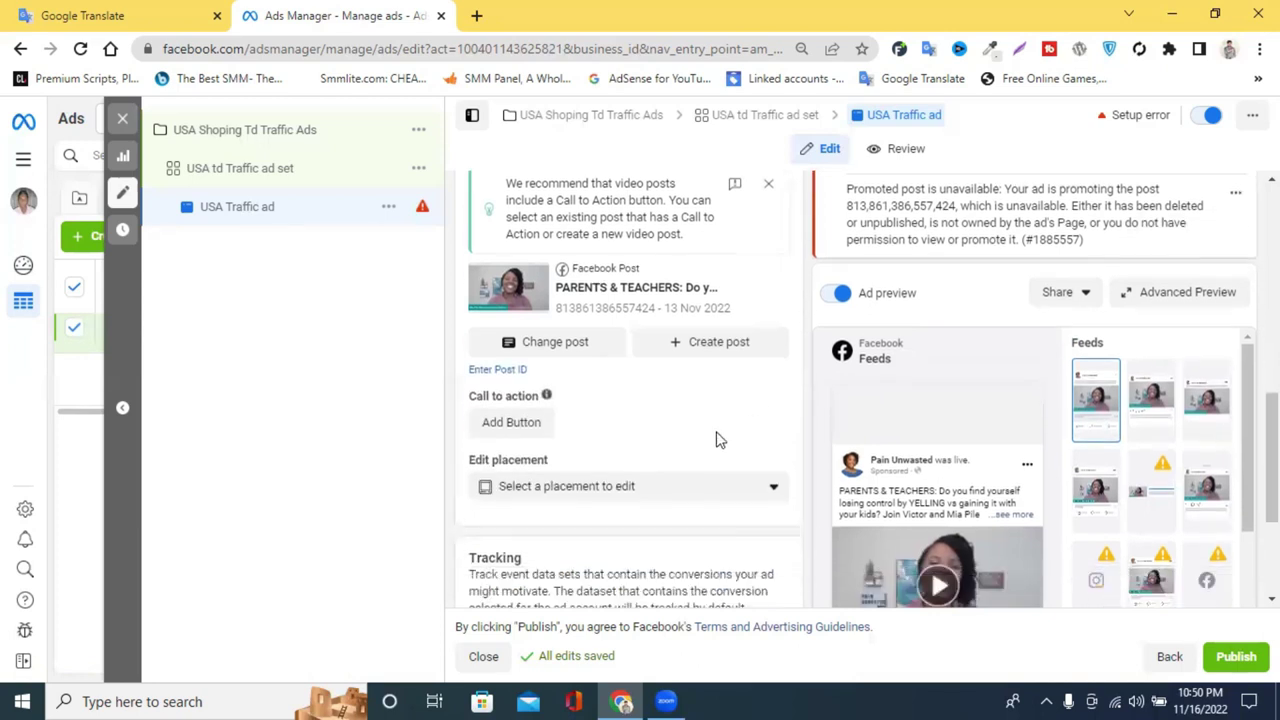
pyautogui.scroll(-3, 716, 440)
pyautogui.scroll(-2, 716, 437)
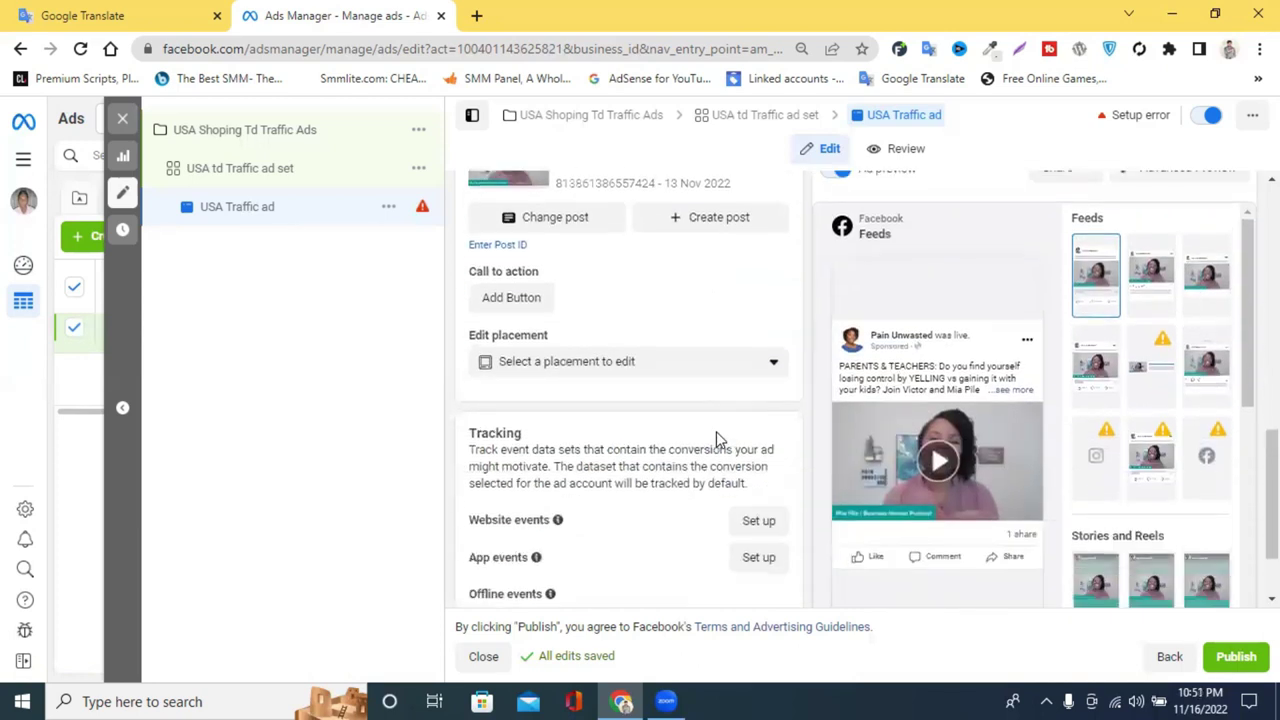
pyautogui.scroll(3, 716, 440)
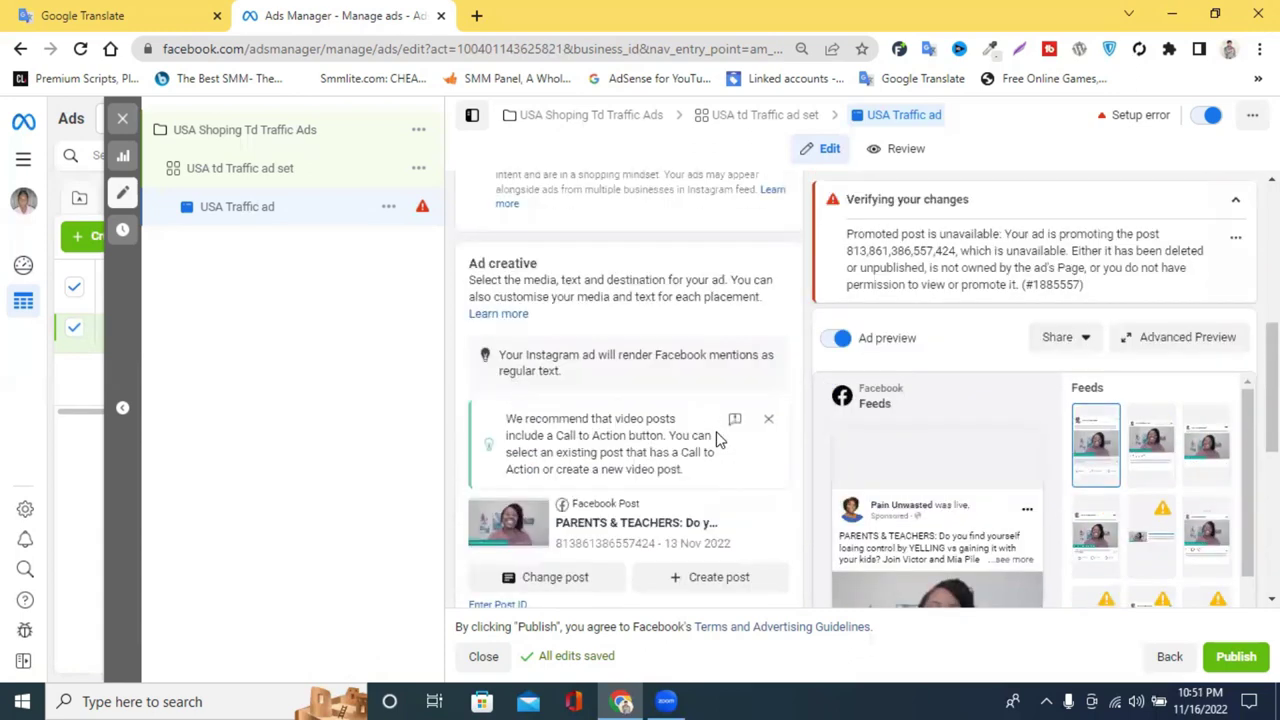
pyautogui.click(770, 421)
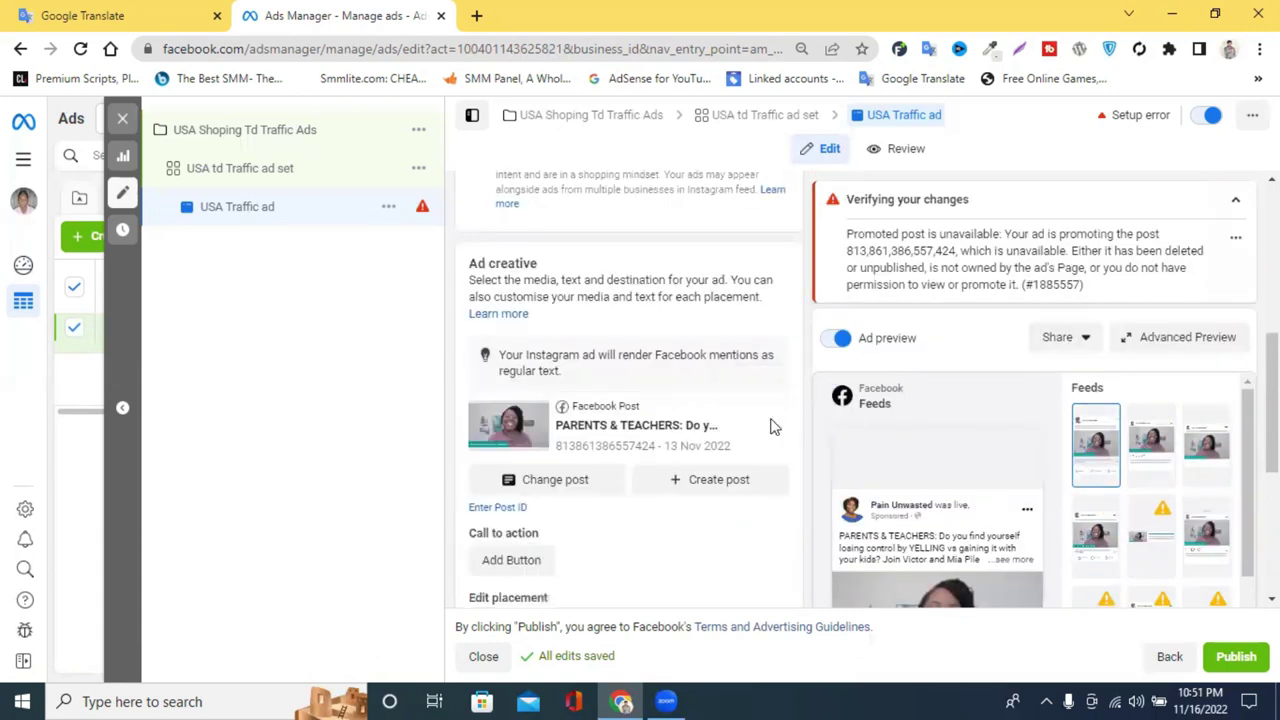
# - Reopen the post selection, leave it without changing the post, and set the ad setup back to Create Ad
pyautogui.click(549, 482)
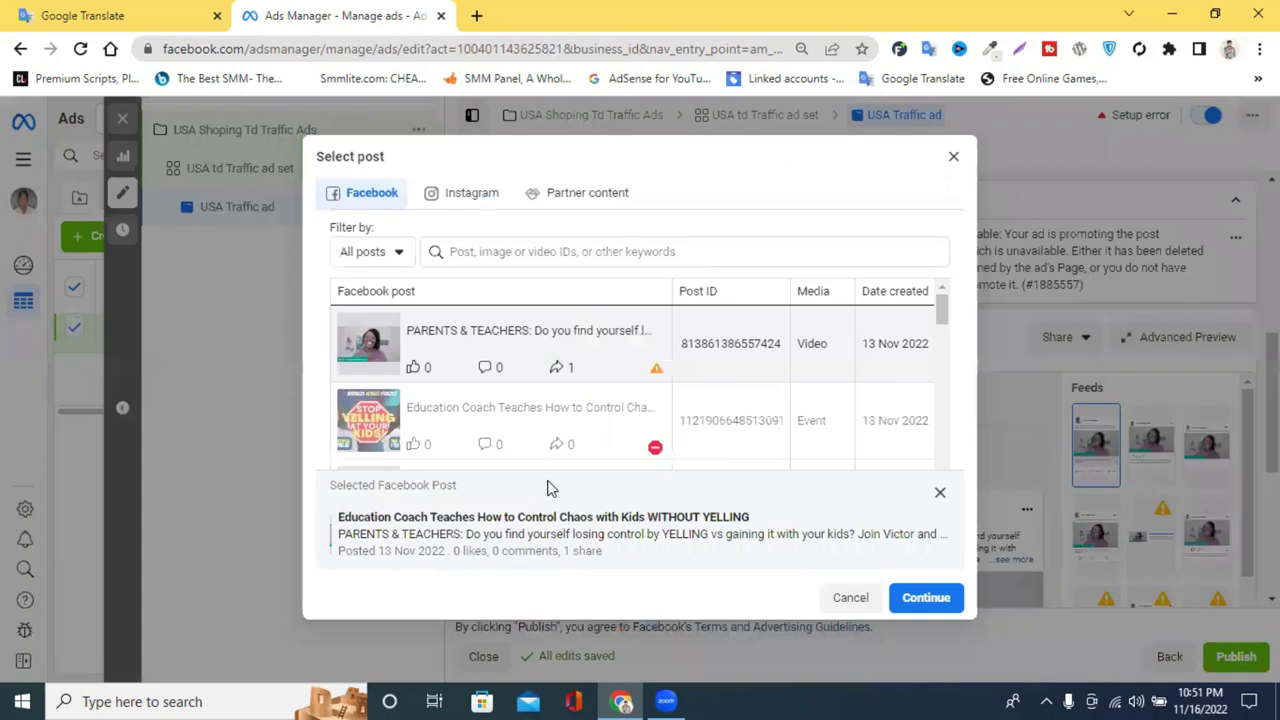
pyautogui.click(954, 158)
pyautogui.scroll(3, 588, 390)
pyautogui.scroll(2, 591, 391)
pyautogui.scroll(-2, 594, 389)
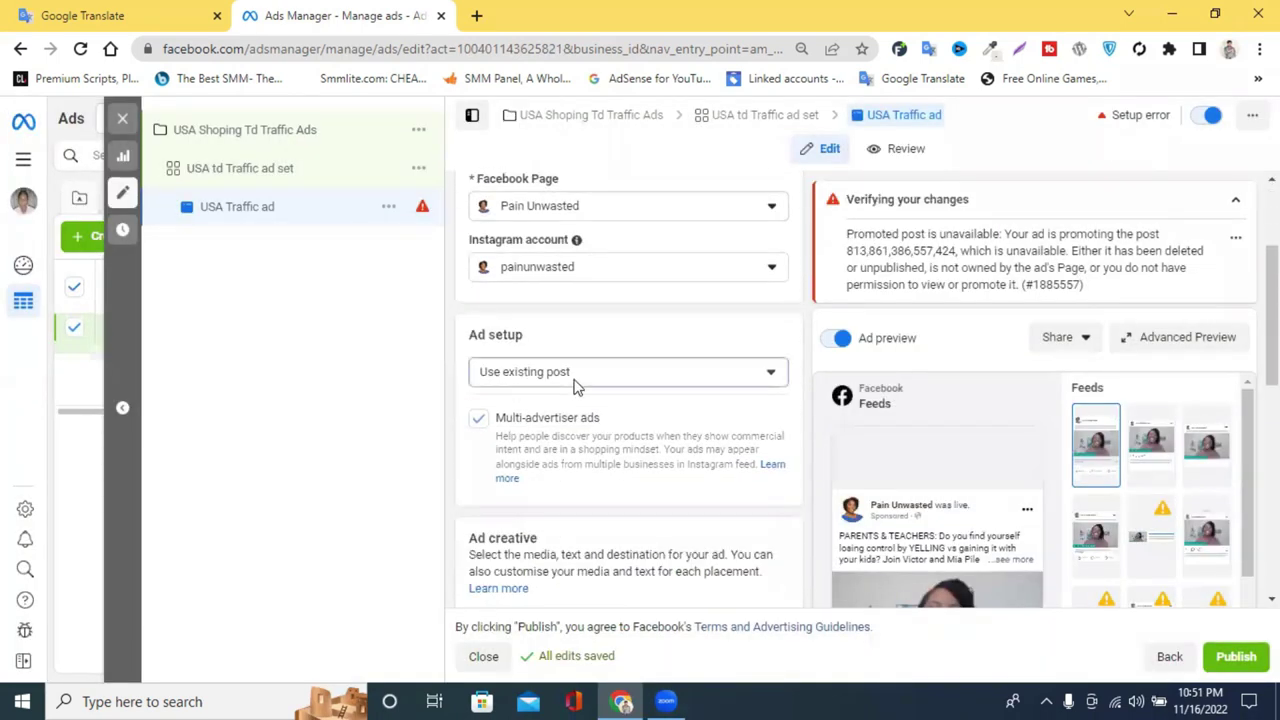
pyautogui.click(575, 375)
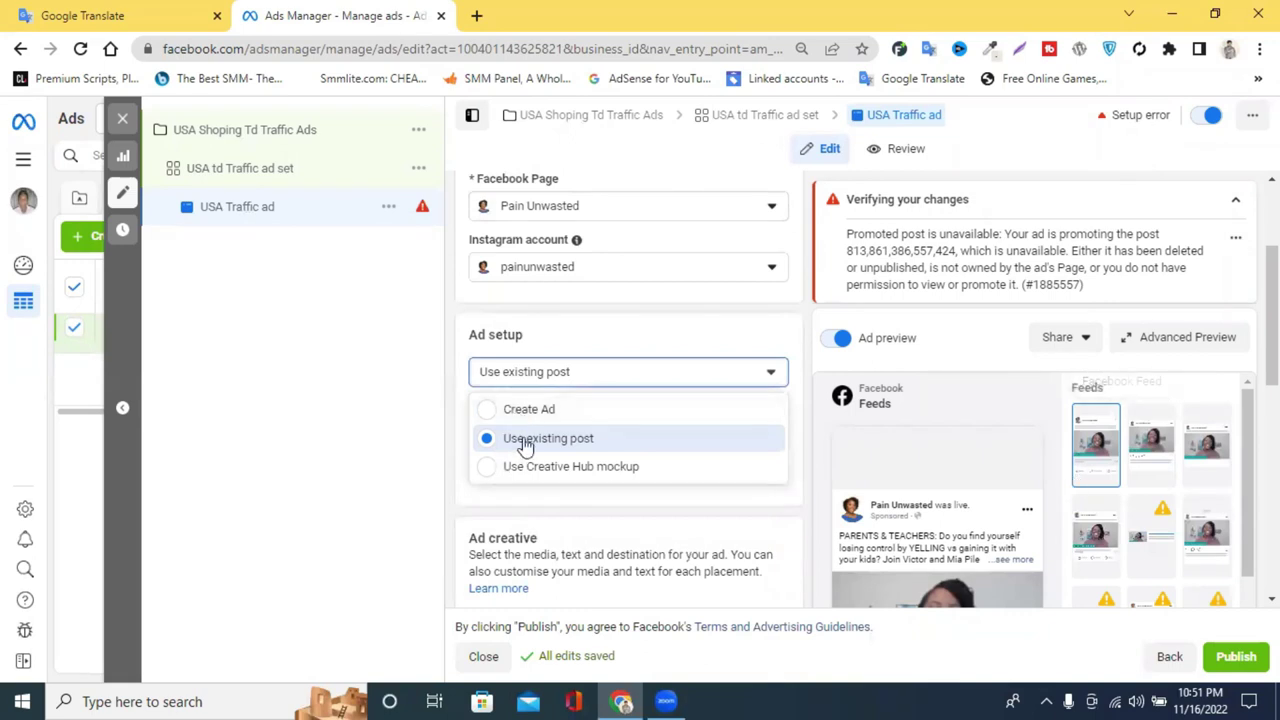
pyautogui.click(518, 415)
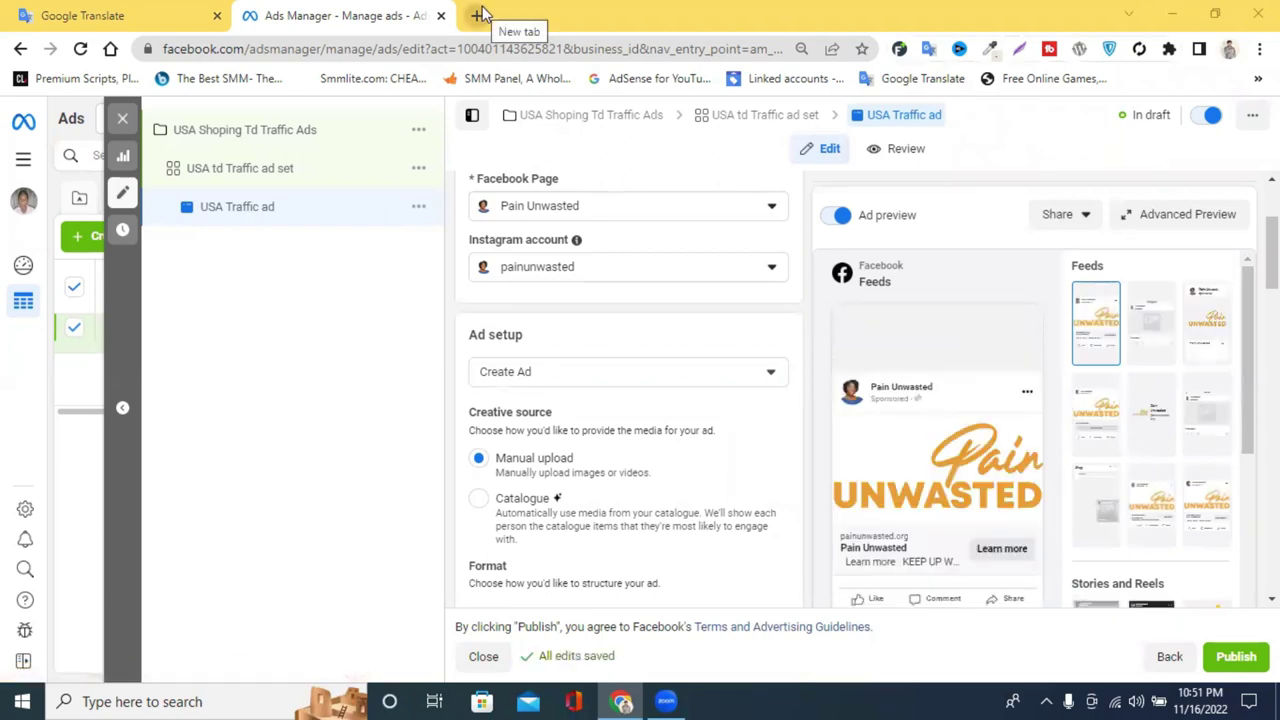
# - Look over the ad's format and creative fields, and search Google for "ali express" in a new browser tab
pyautogui.scroll(-2, 567, 388)
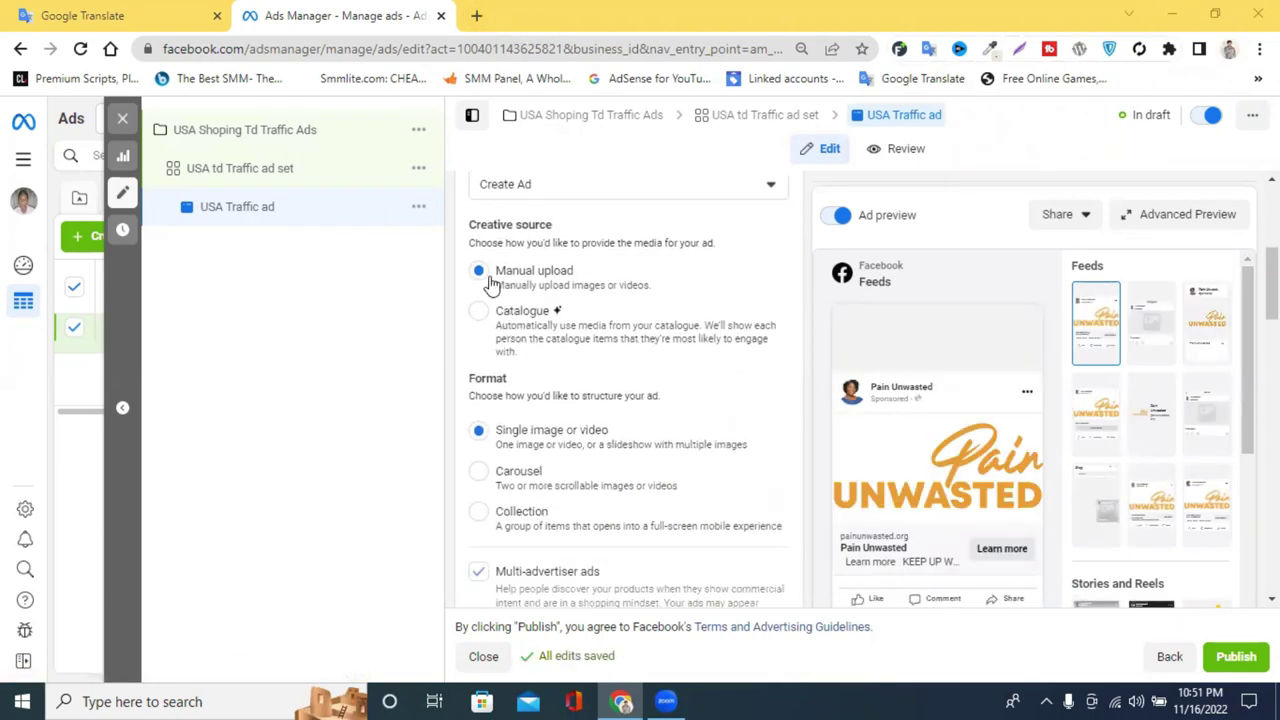
pyautogui.scroll(-2, 577, 429)
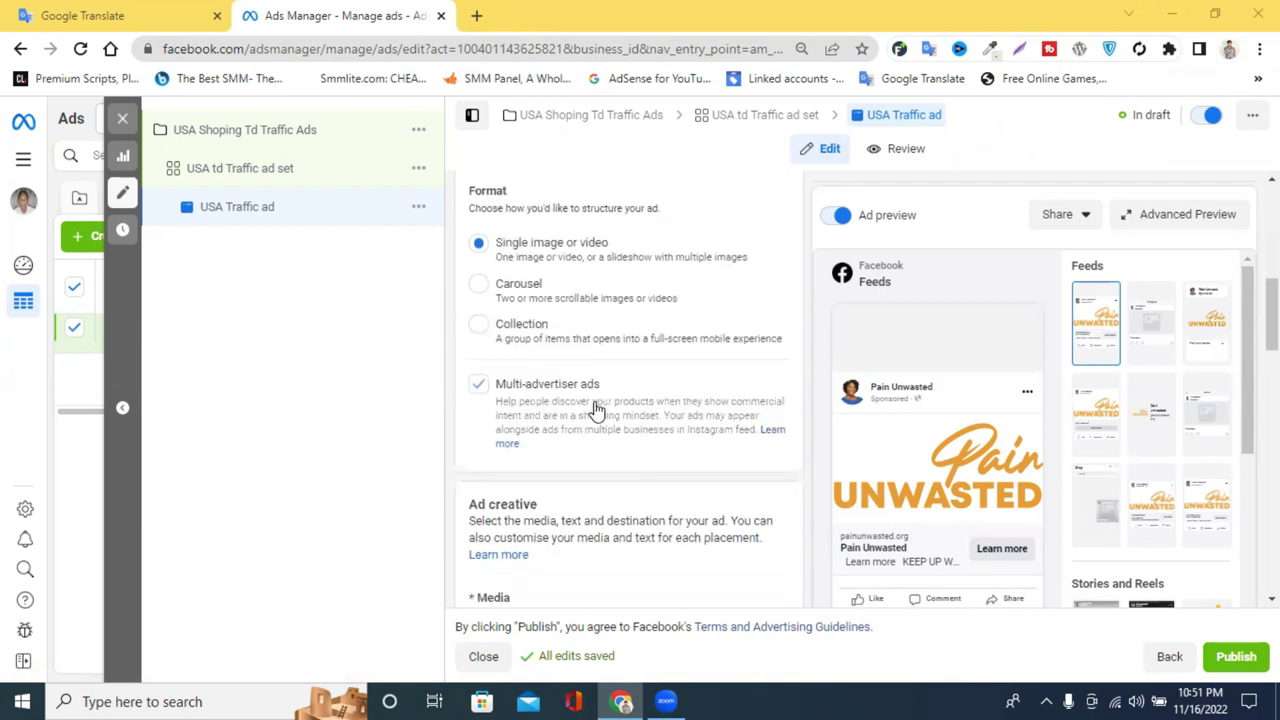
pyautogui.scroll(-2, 593, 408)
pyautogui.scroll(-2, 560, 430)
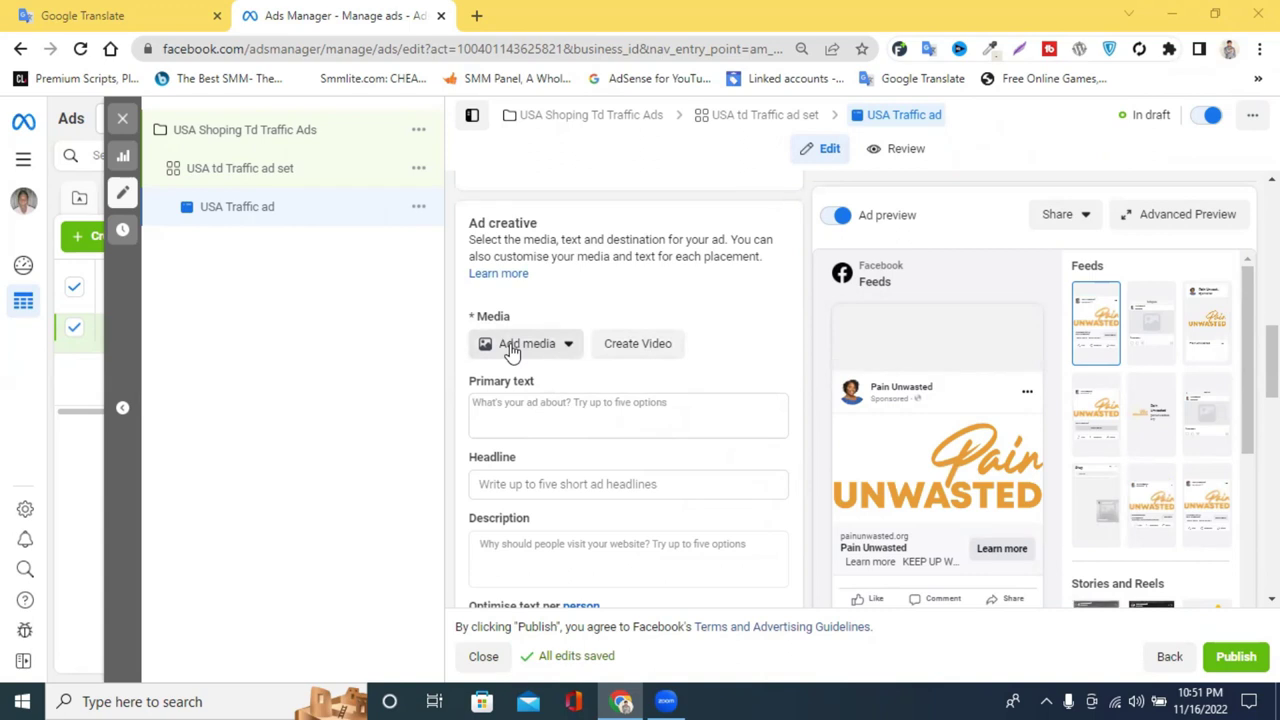
pyautogui.click(474, 14)
pyautogui.click(449, 49)
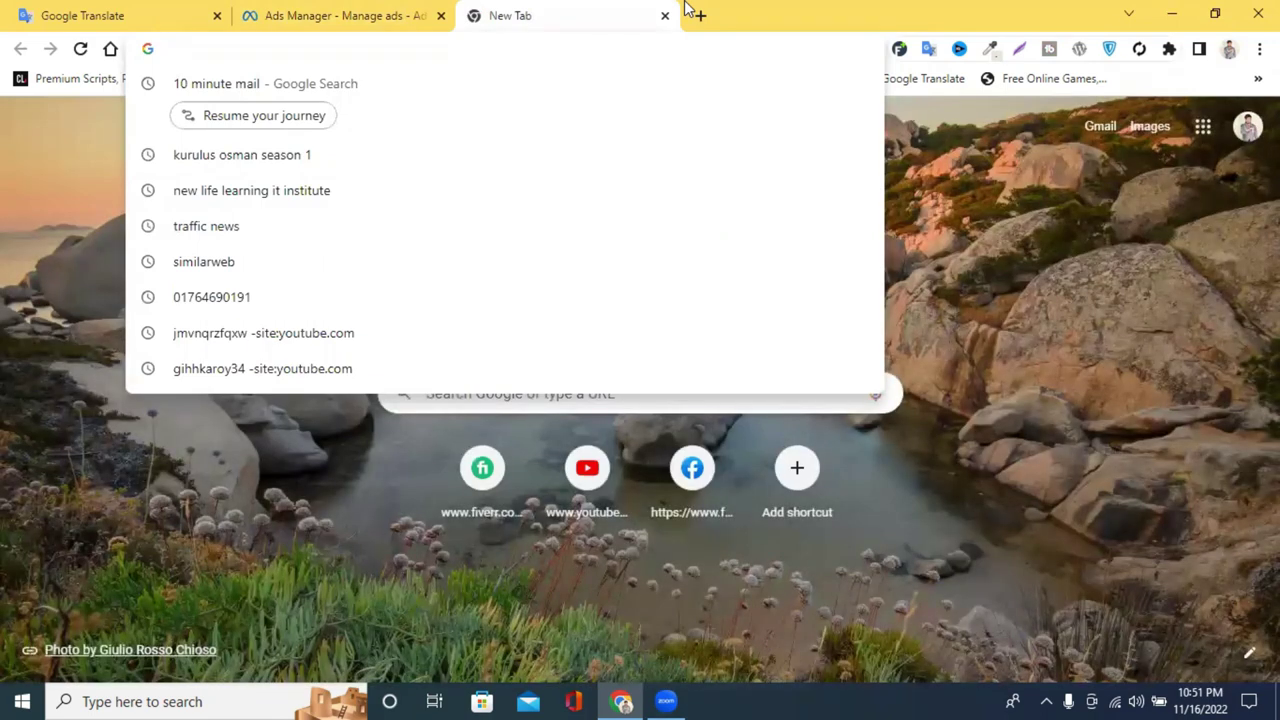
pyautogui.write('ali')
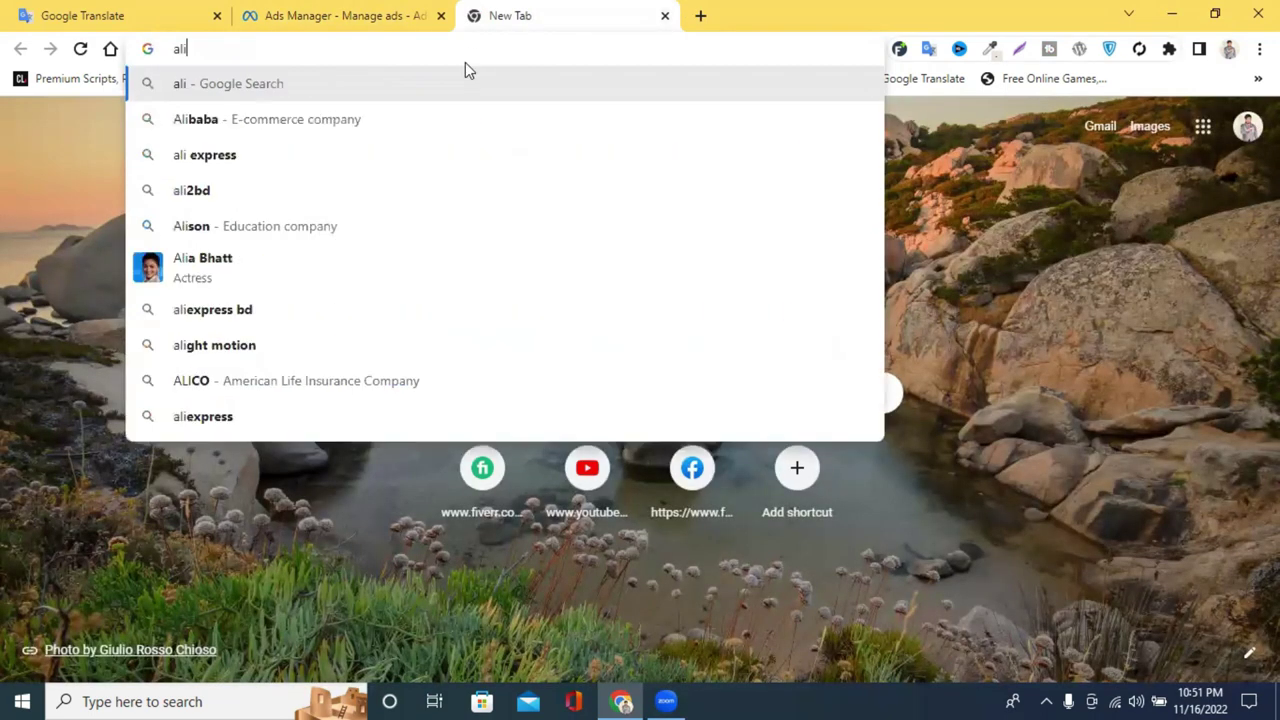
pyautogui.click(369, 152)
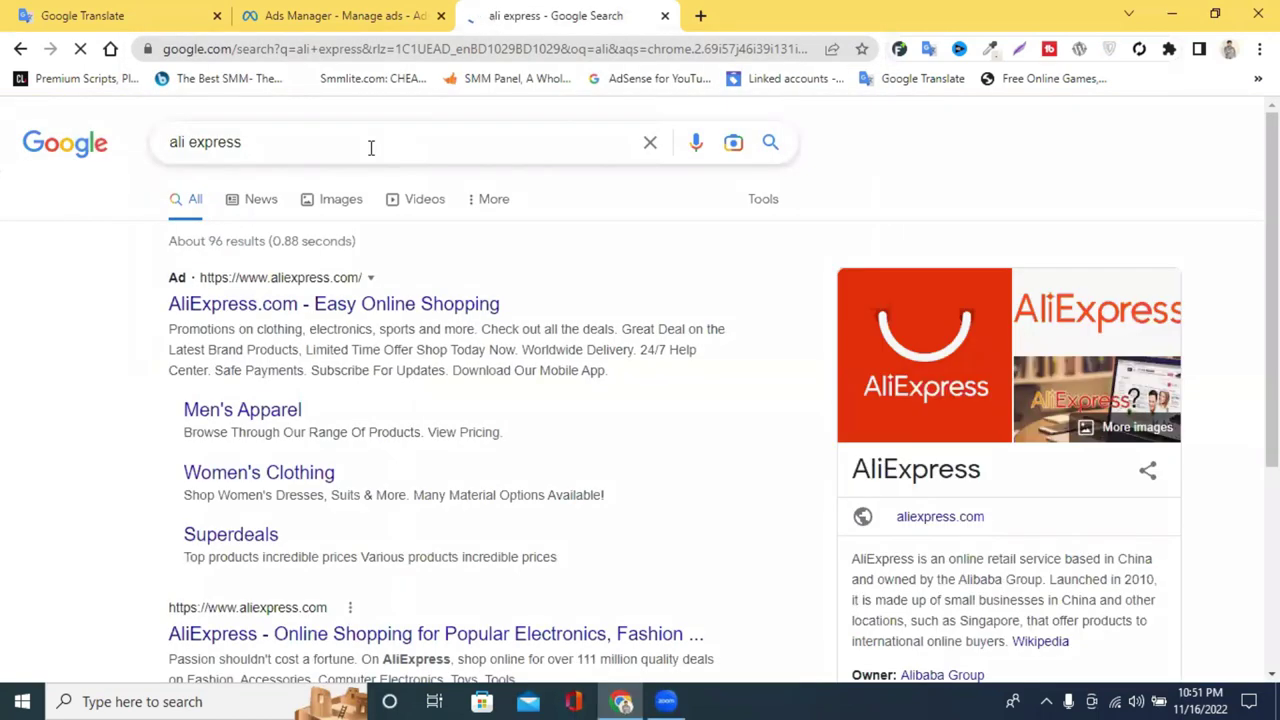
# - Open the AliExpress site from the search results, browse its home page and open the watch offer in Weekly Deals
pyautogui.scroll(-2, 443, 234)
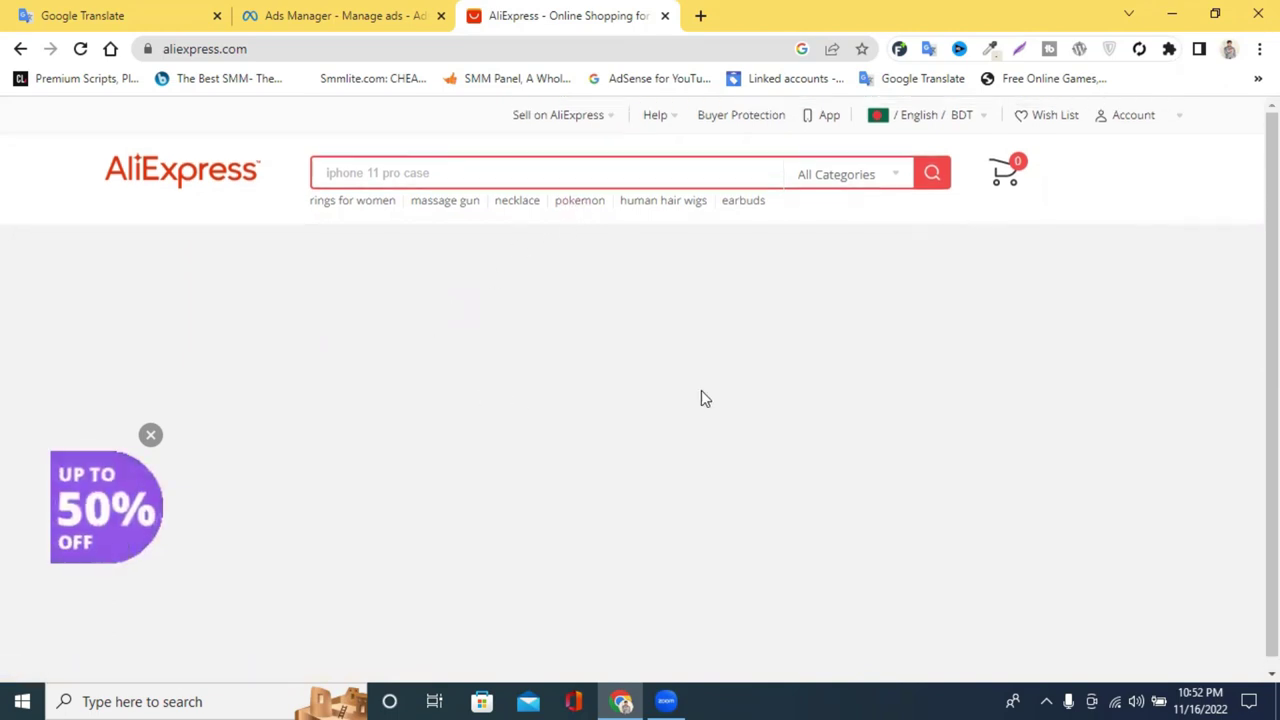
pyautogui.click(170, 165)
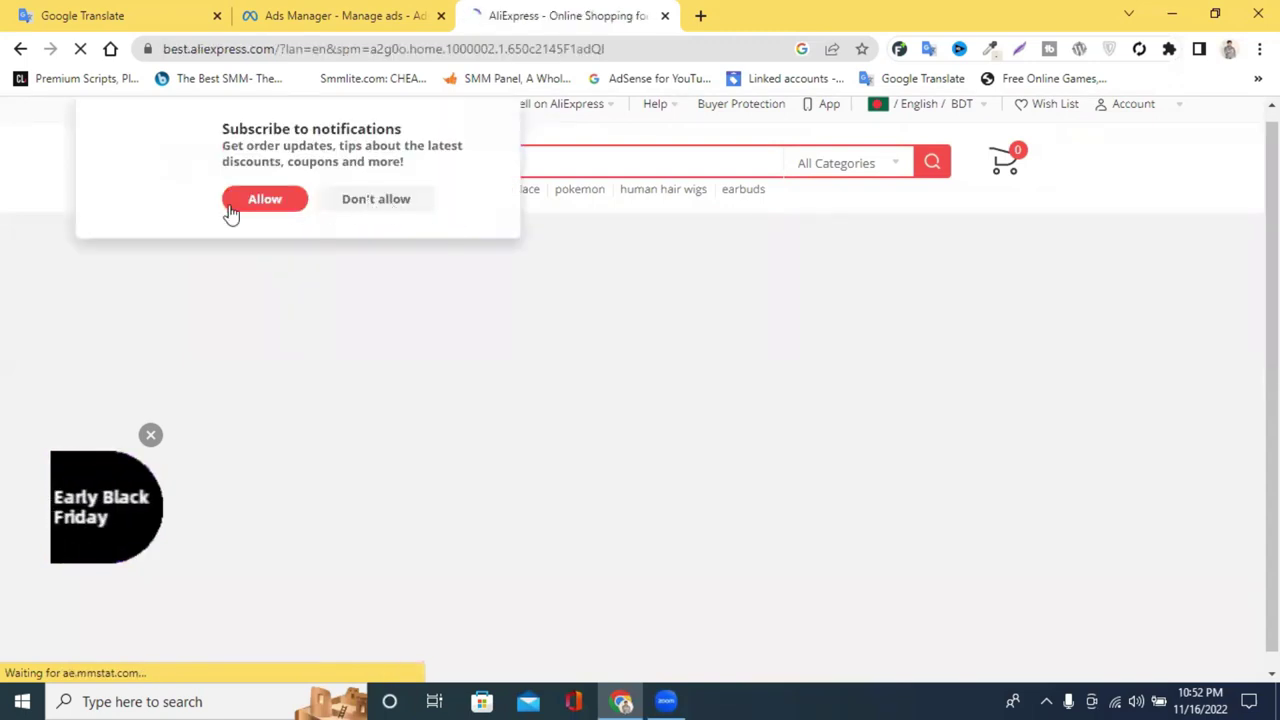
pyautogui.scroll(-3, 810, 300)
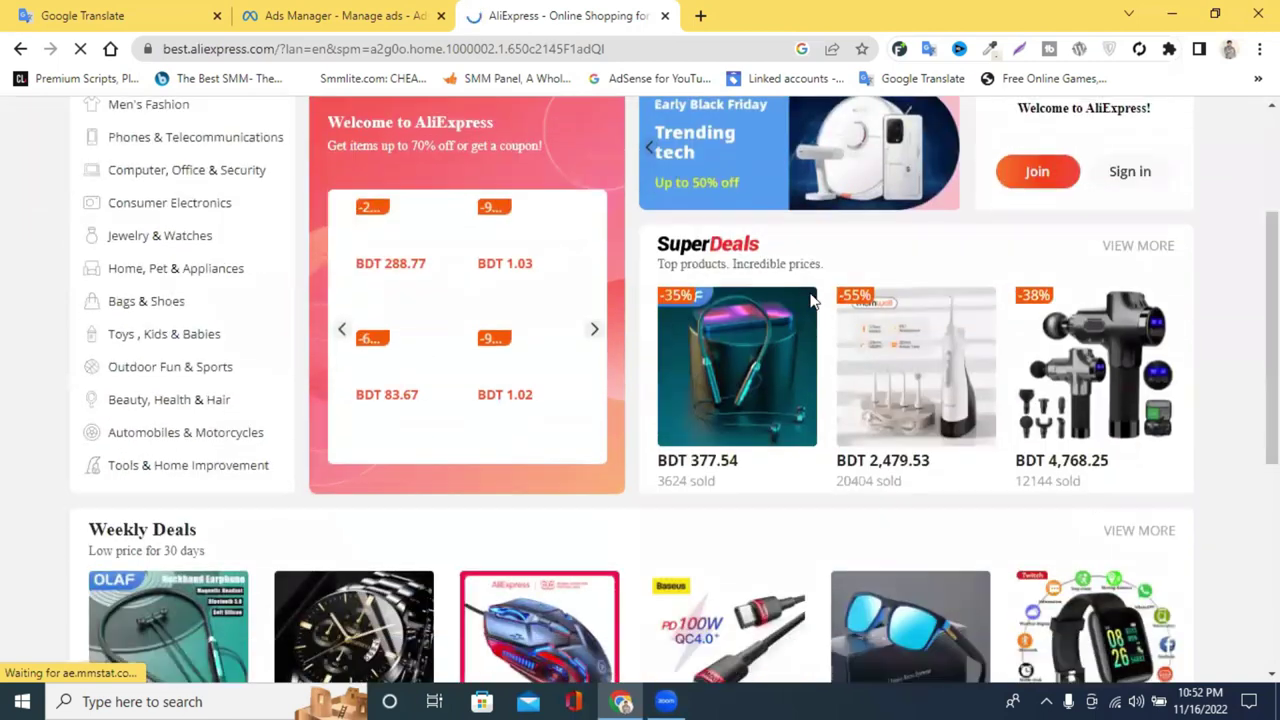
pyautogui.scroll(-3, 810, 300)
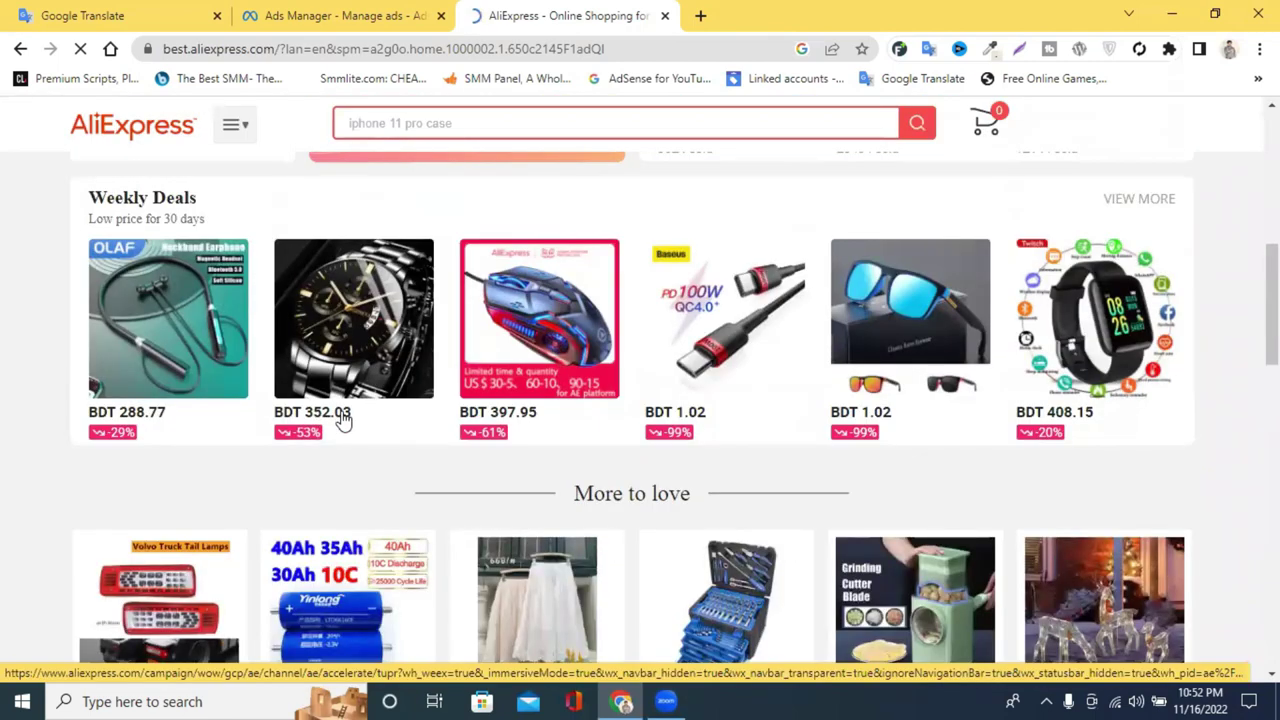
pyautogui.click(340, 416)
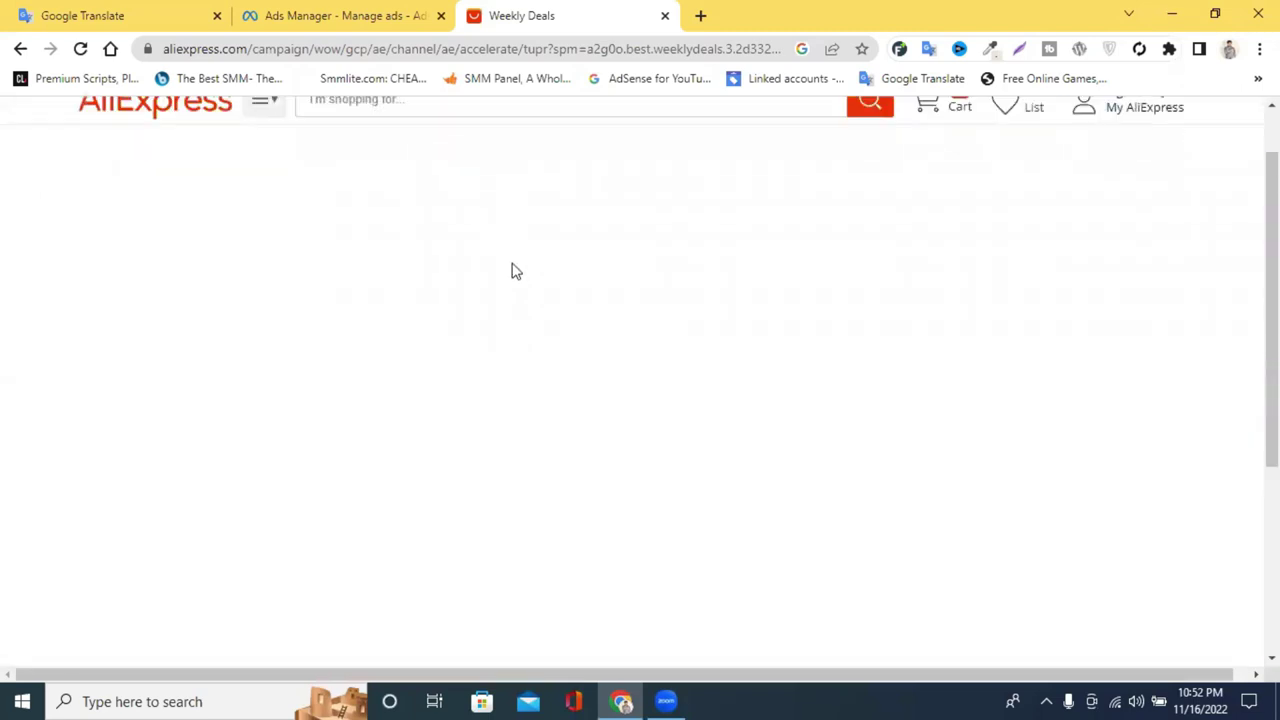
pyautogui.scroll(-5, 515, 271)
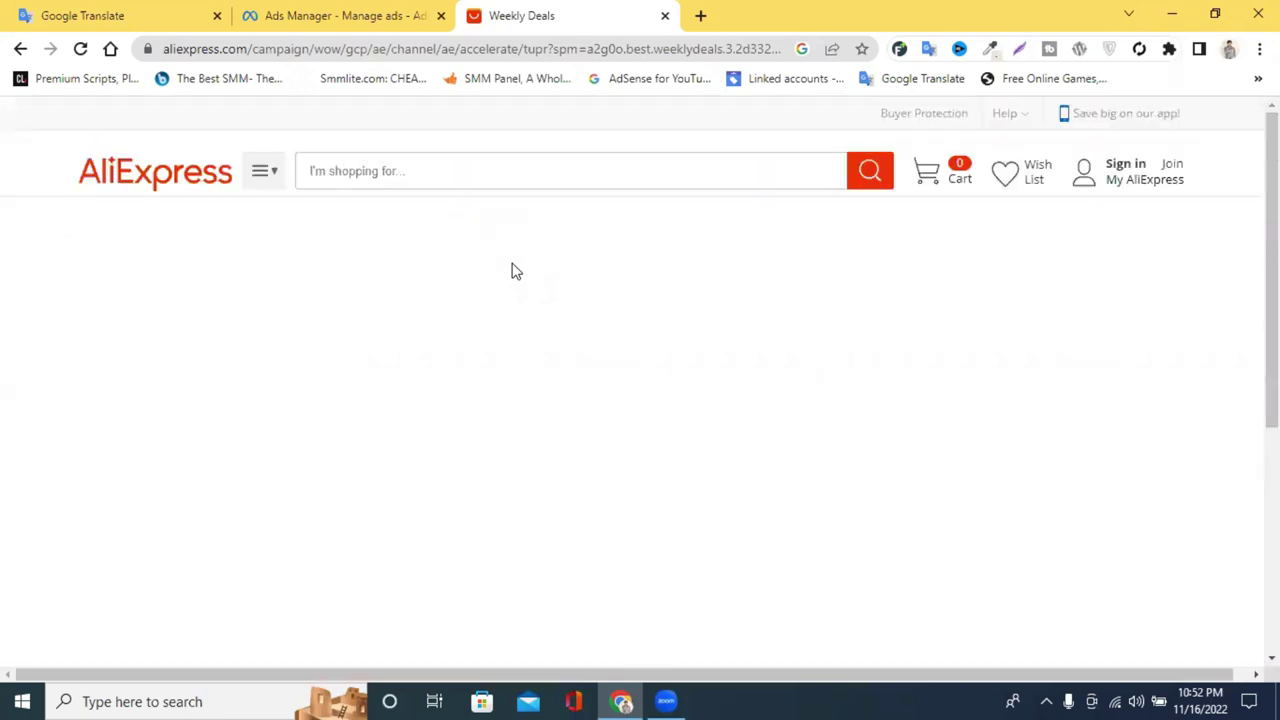
# - Search Google for "bdshop" in a new browser tab and close the AliExpress tab
pyautogui.click(700, 15)
pyautogui.click(614, 51)
pyautogui.write('bd')
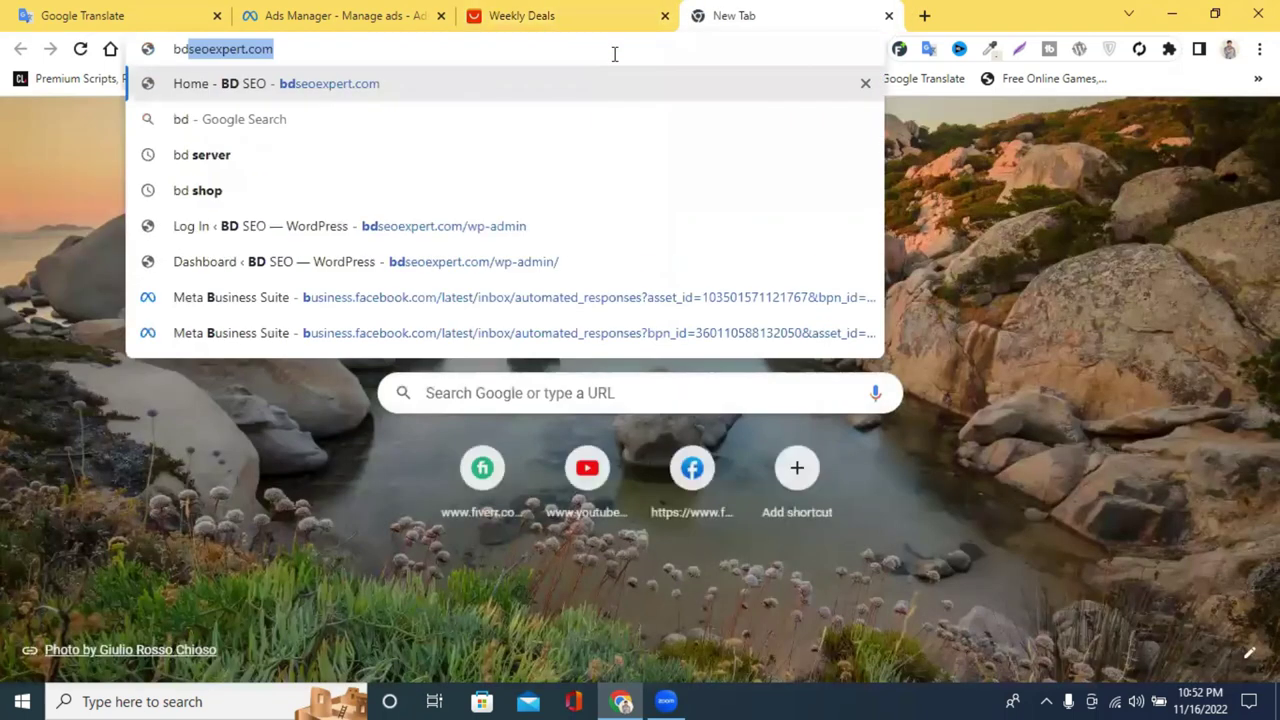
pyautogui.write('shop')
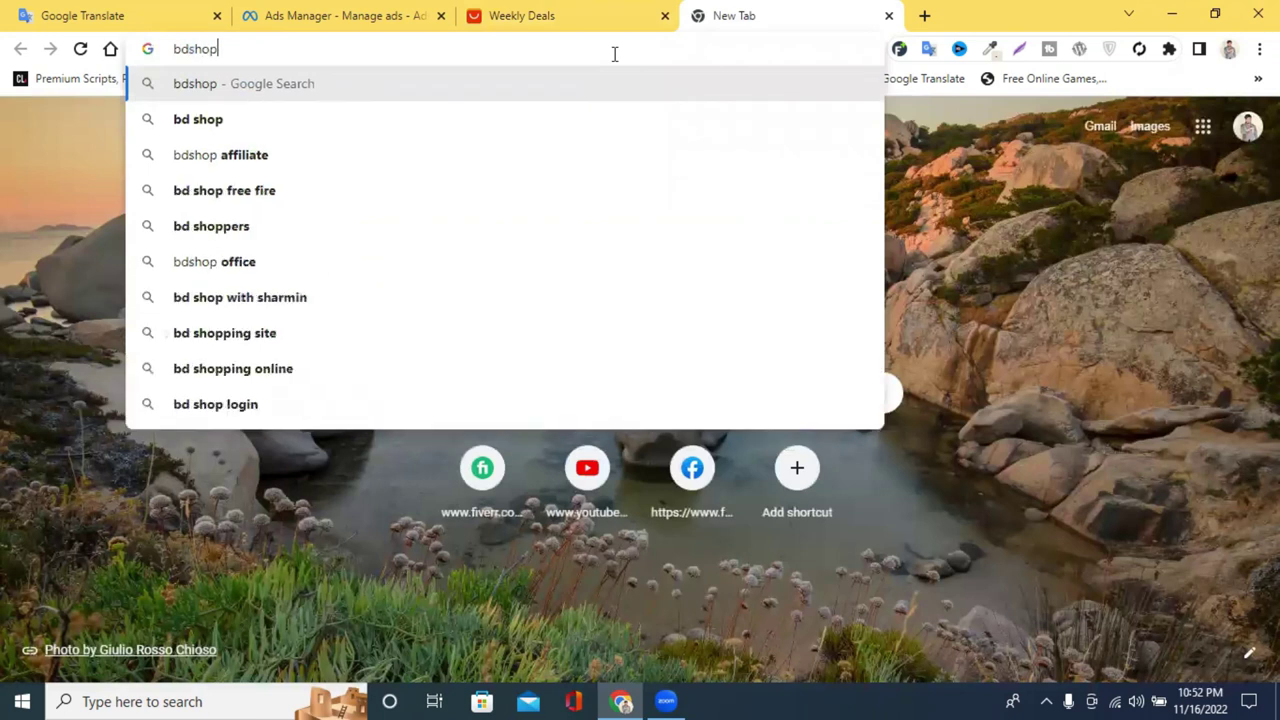
pyautogui.press('Return')
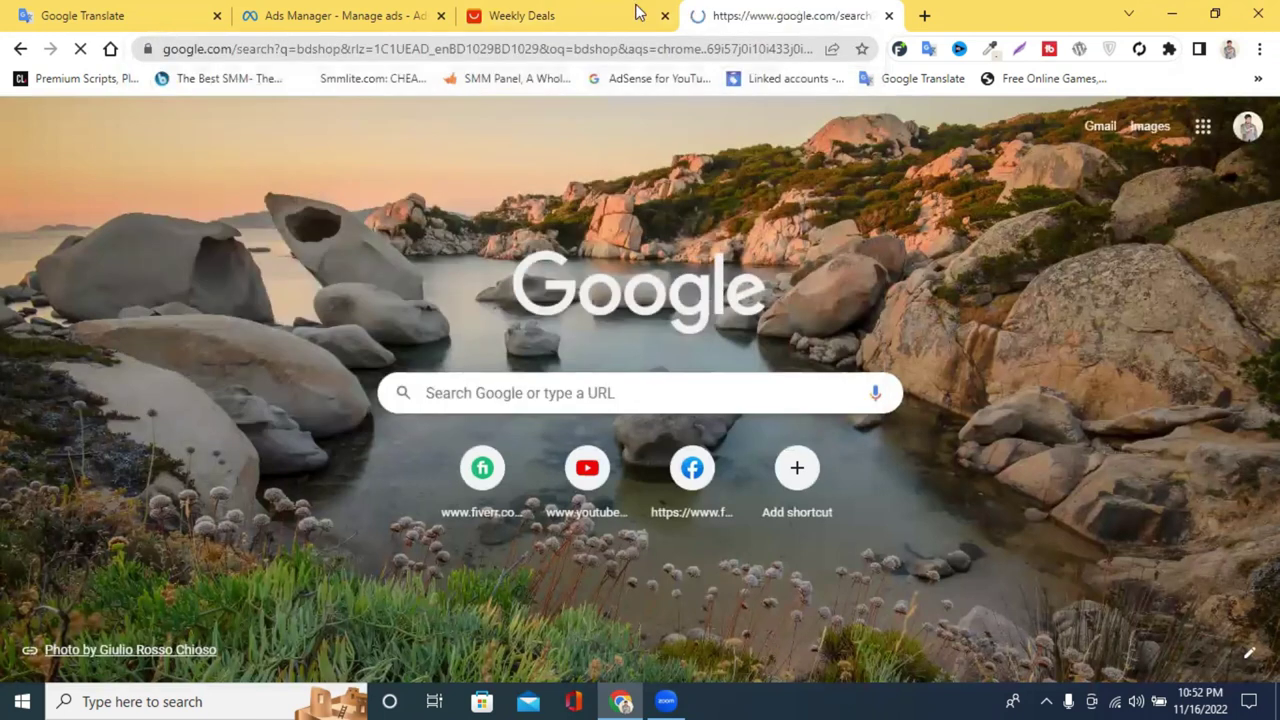
pyautogui.click(664, 16)
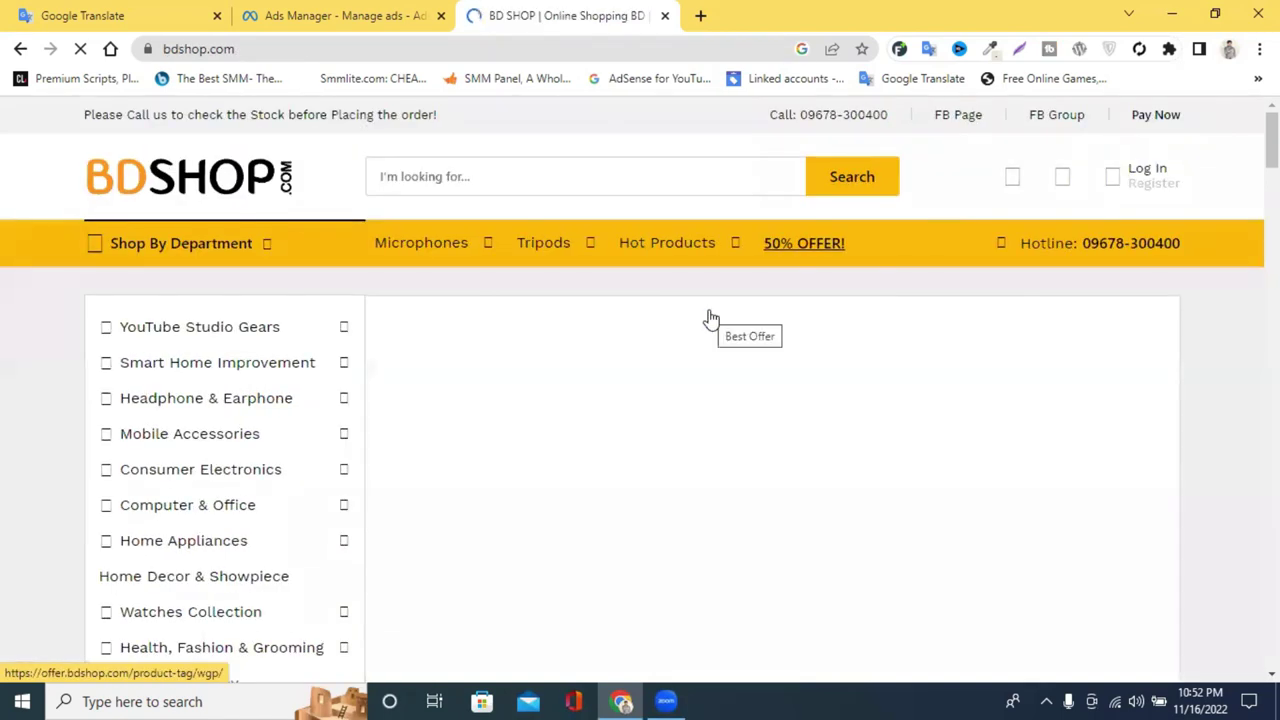
# - Examine the BDSHOP home page's product listings and Deals Of The Day for a product to advertise
pyautogui.scroll(-14, 738, 336)
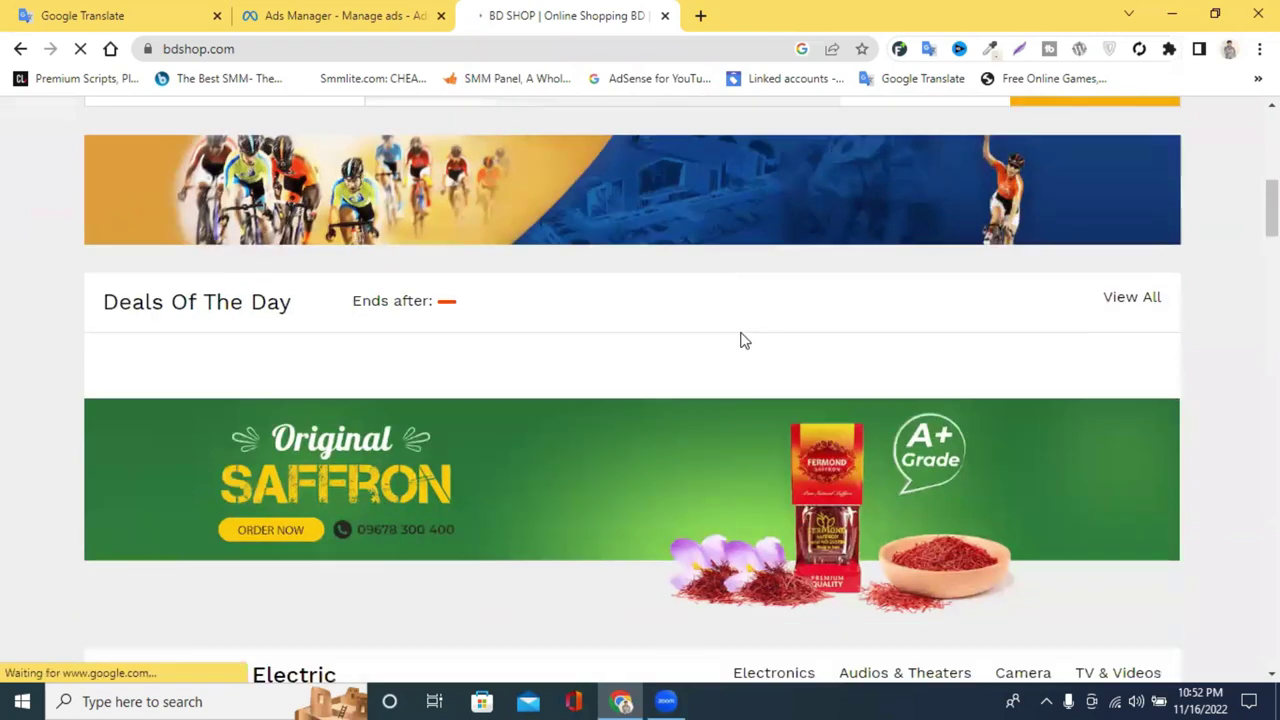
pyautogui.scroll(-6, 740, 340)
pyautogui.scroll(3, 740, 340)
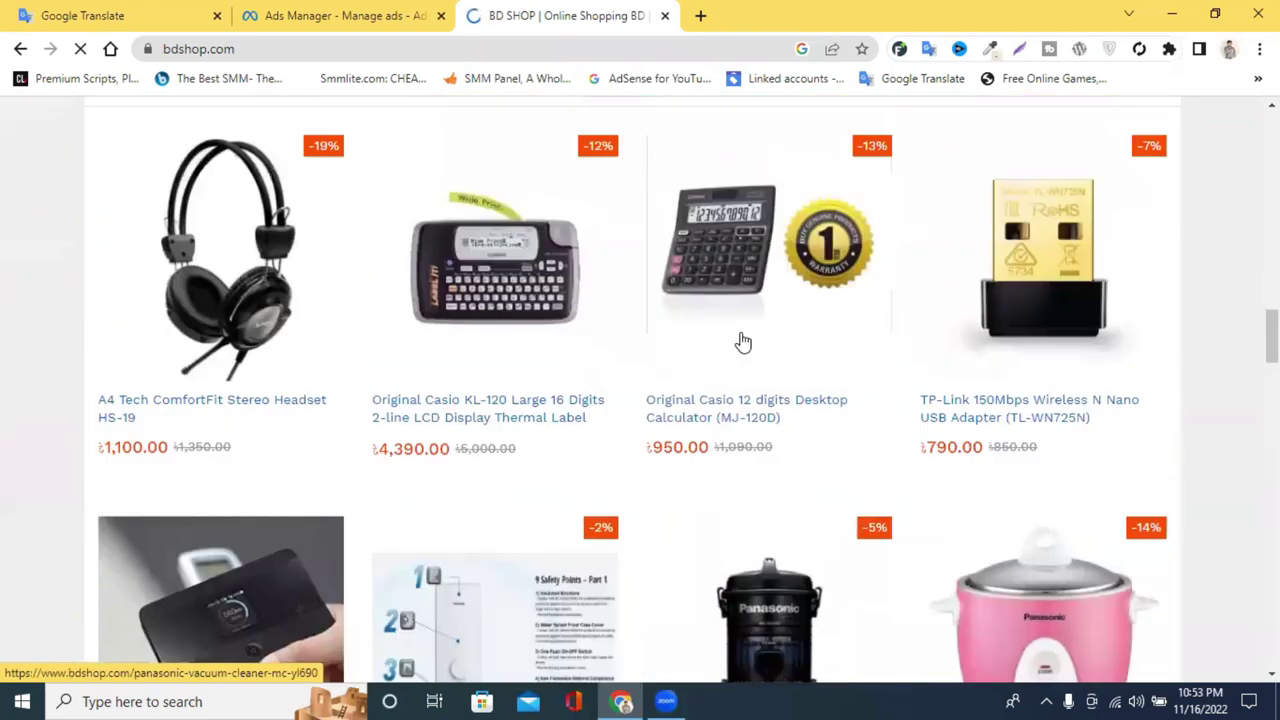
pyautogui.scroll(-2, 228, 354)
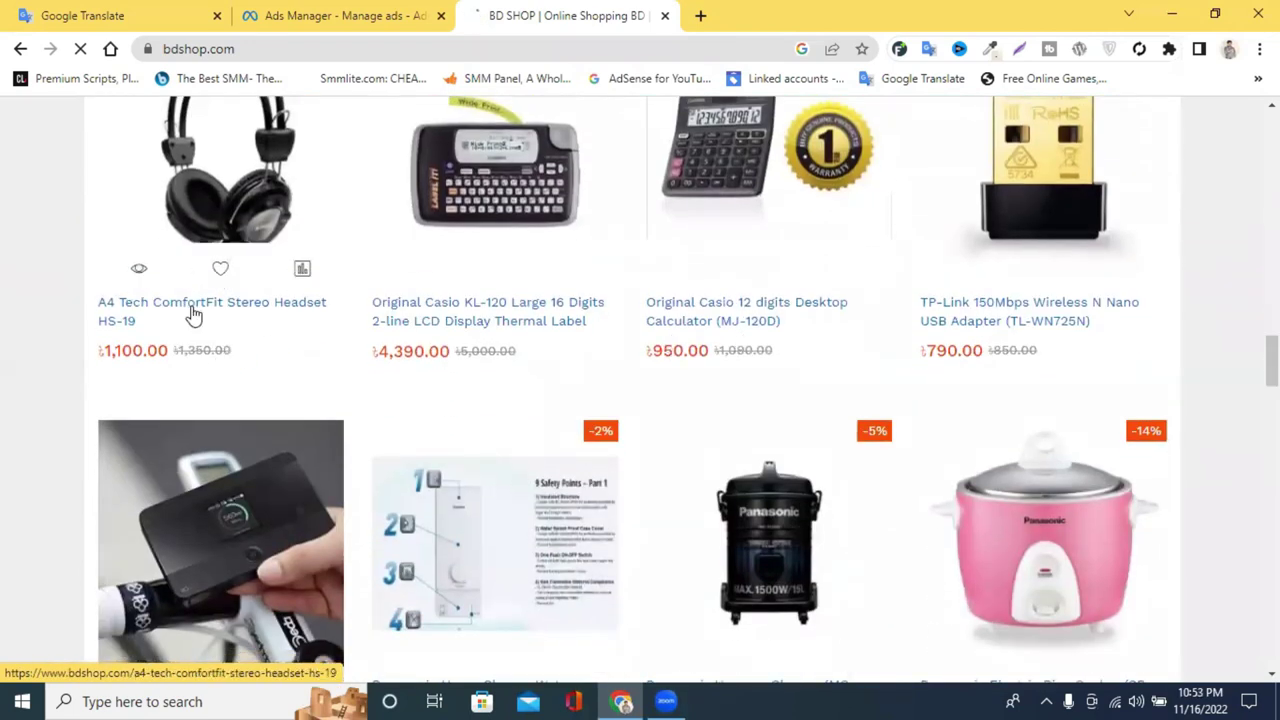
pyautogui.scroll(-3, 565, 337)
pyautogui.scroll(6, 578, 338)
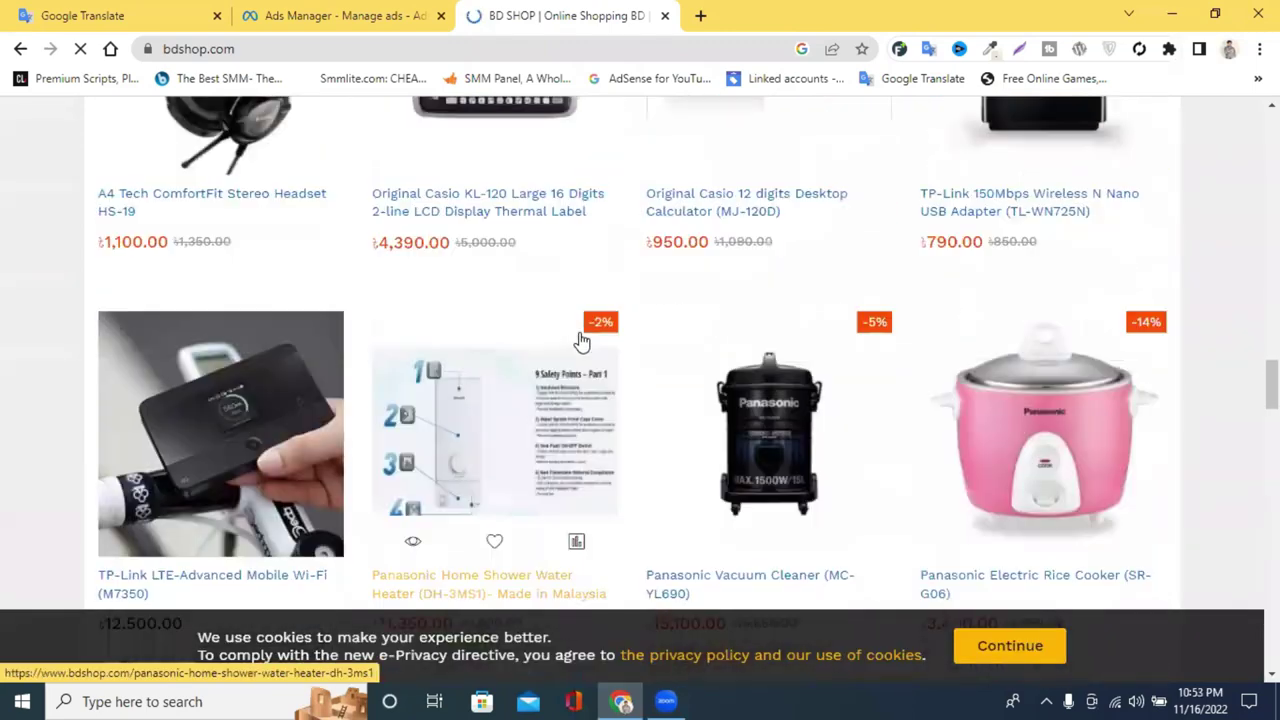
pyautogui.scroll(4, 714, 368)
pyautogui.scroll(-15, 714, 368)
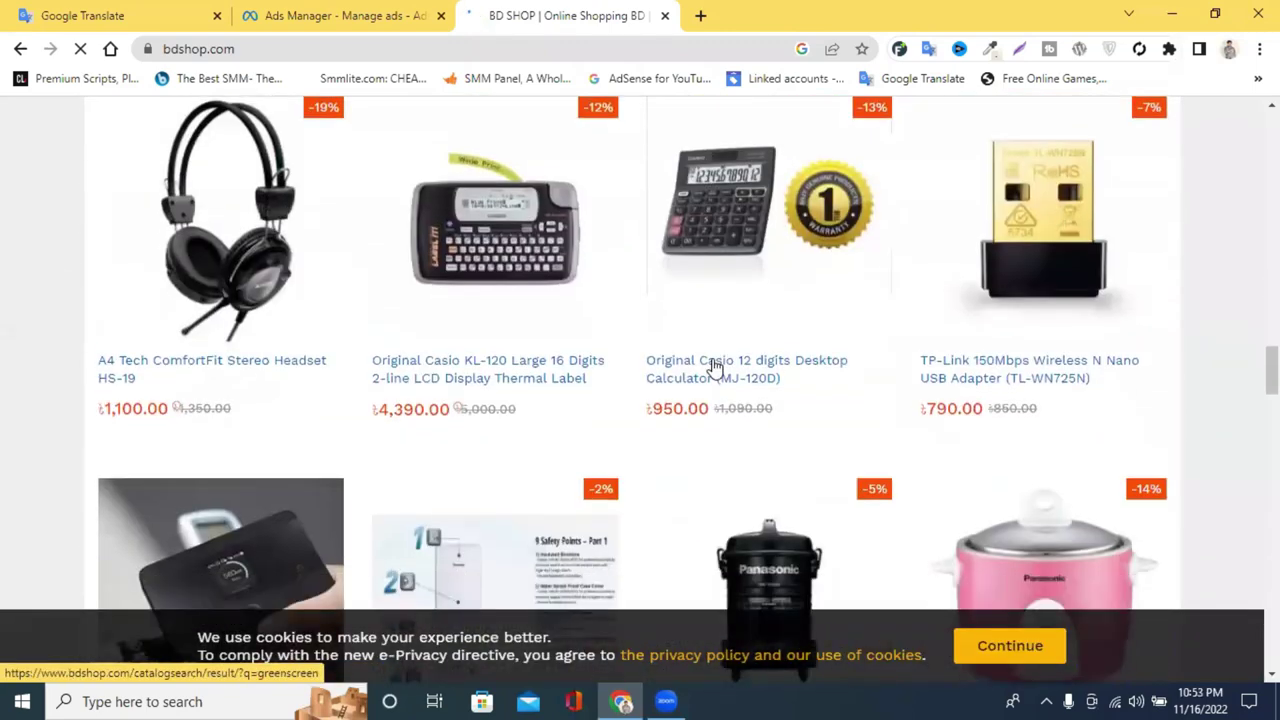
pyautogui.scroll(-5, 714, 368)
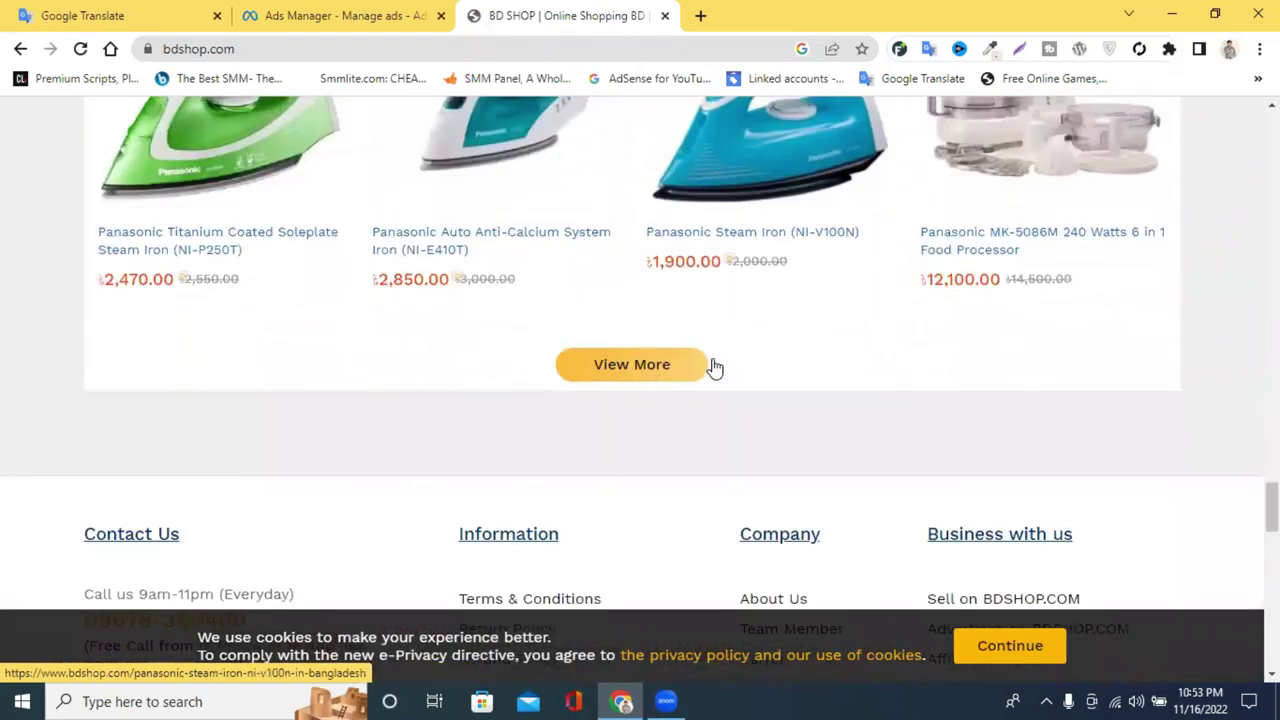
pyautogui.scroll(8, 714, 368)
pyautogui.scroll(15, 714, 368)
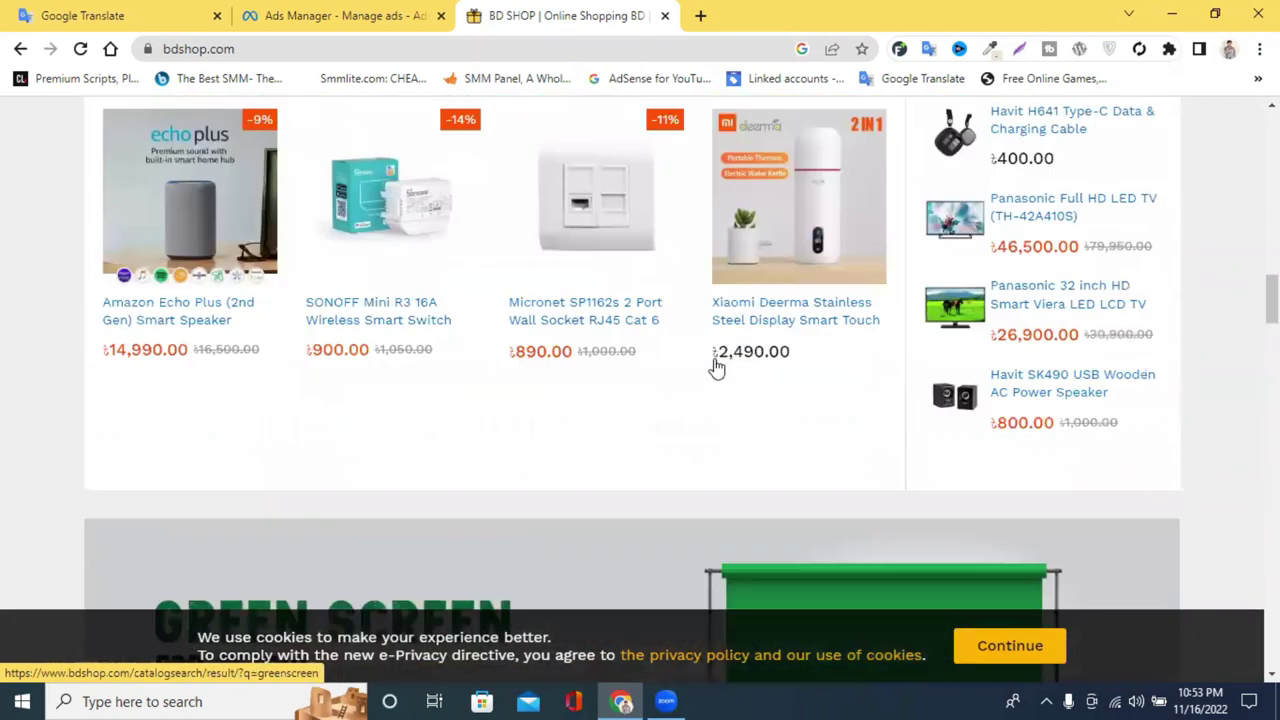
pyautogui.scroll(-10, 503, 408)
pyautogui.scroll(2, 587, 394)
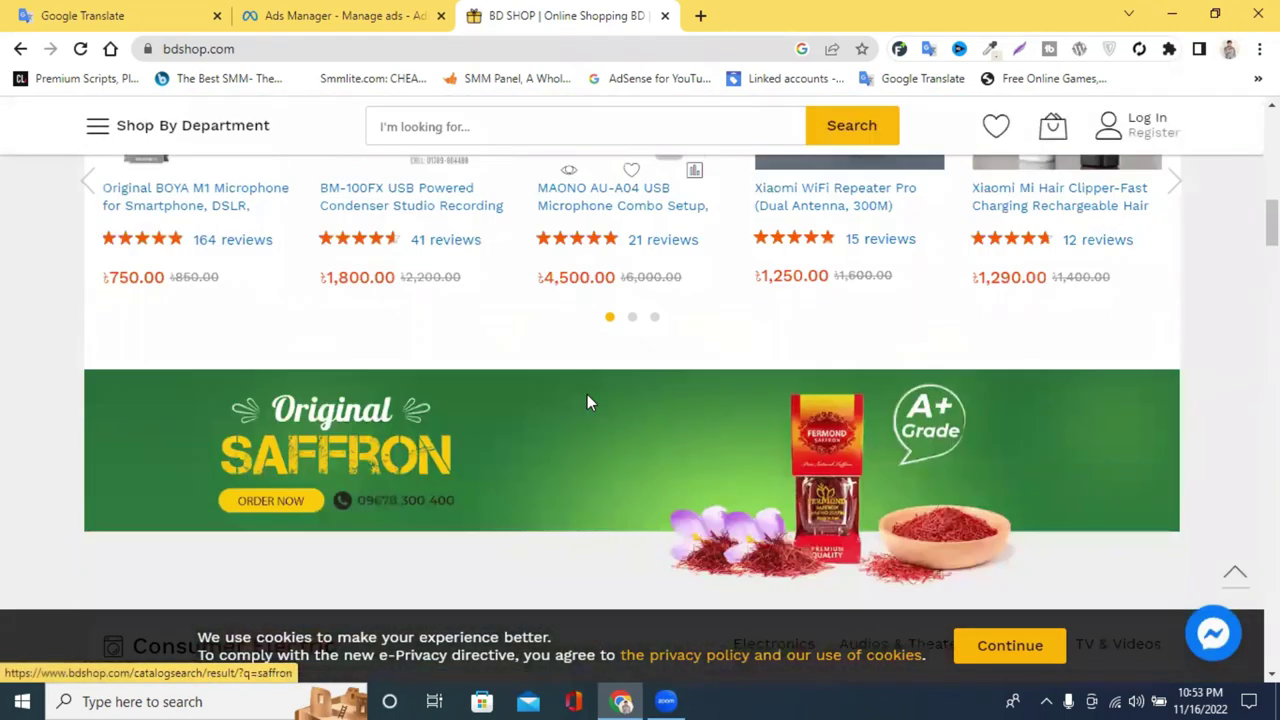
pyautogui.scroll(-2, 587, 394)
pyautogui.scroll(1, 588, 402)
pyautogui.scroll(4, 587, 402)
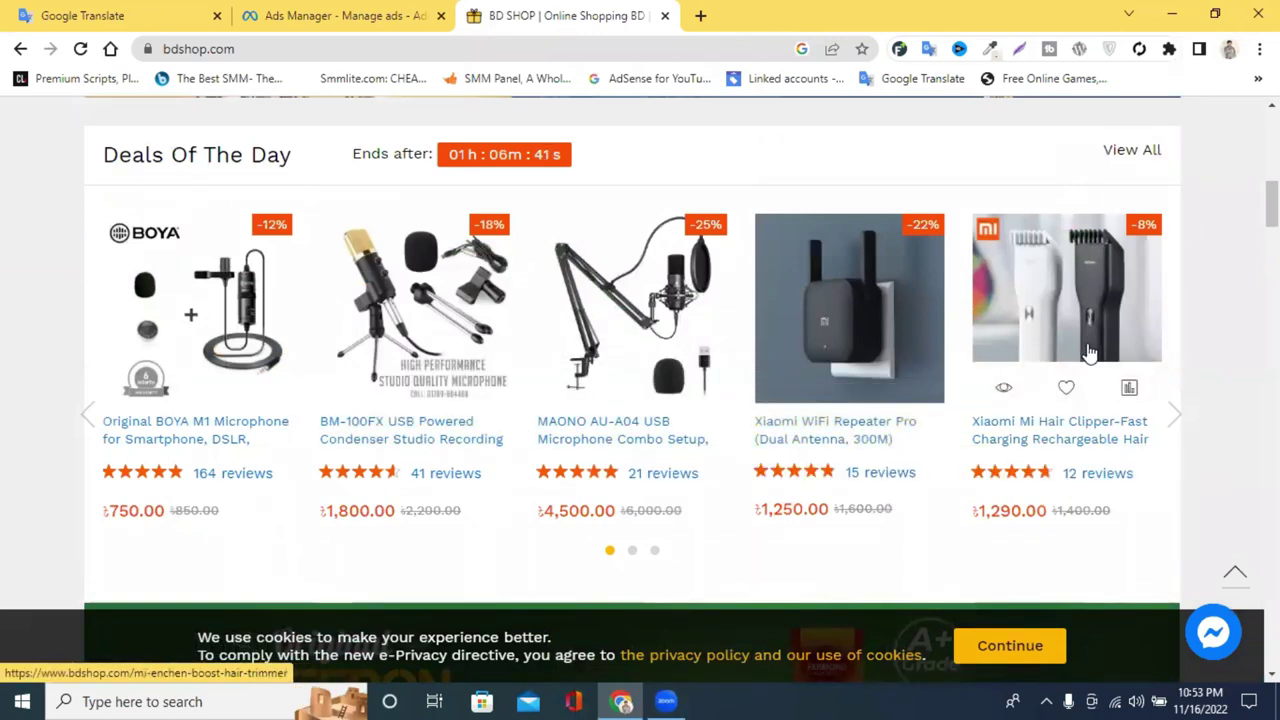
# - Open the Original BOYA M1 Microphone deal and save its product image to Downloads as original_boya_m1_in_bd_1 in JPEG format
pyautogui.click(197, 430)
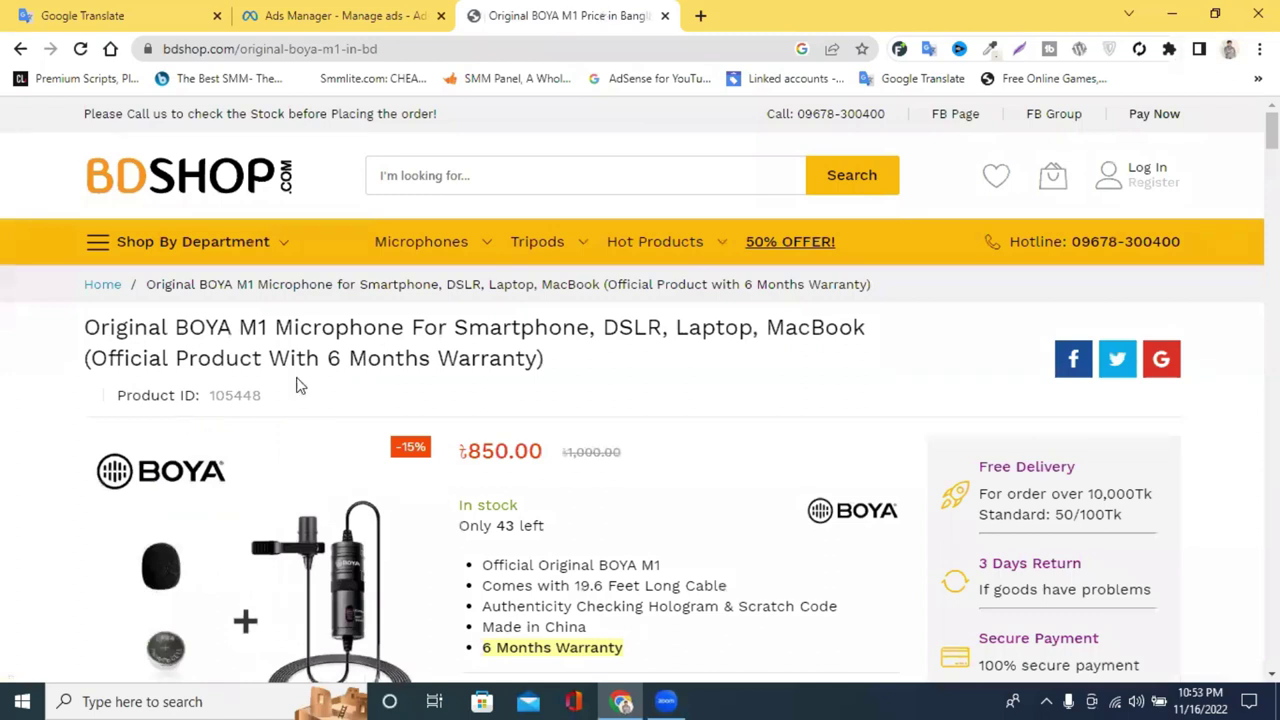
pyautogui.scroll(-2, 300, 385)
pyautogui.rightClick(242, 369)
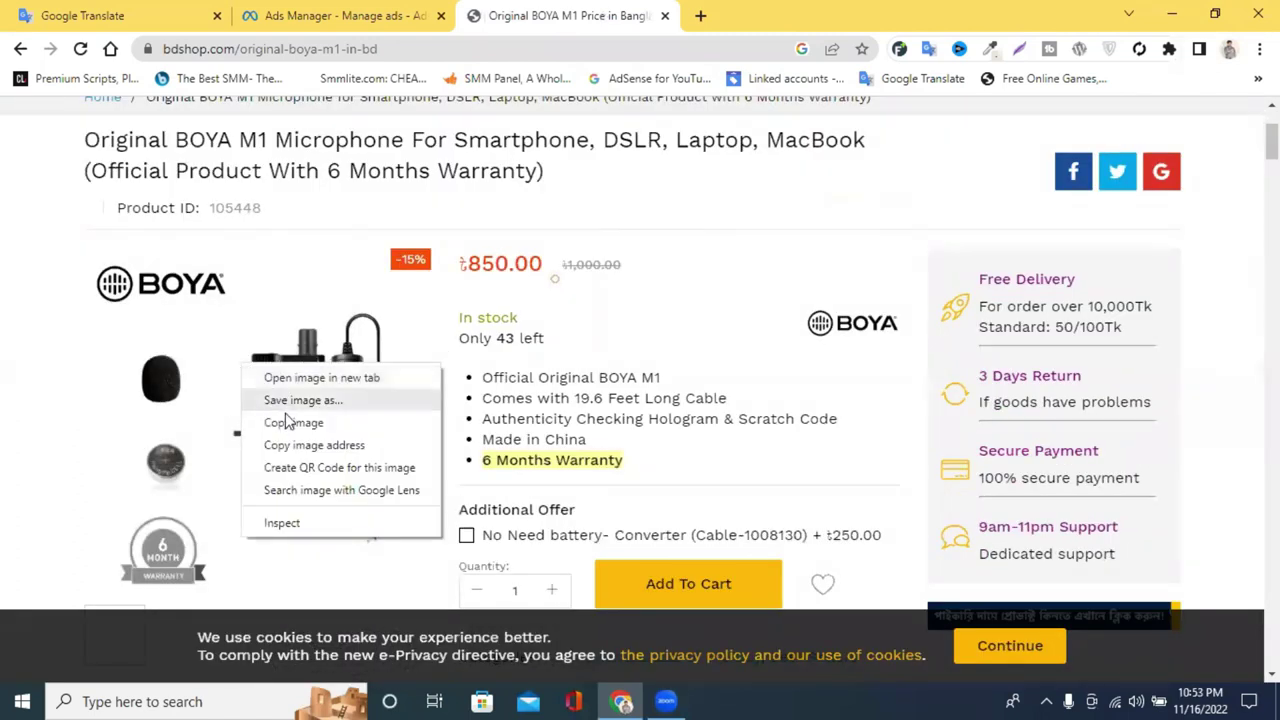
pyautogui.click(302, 400)
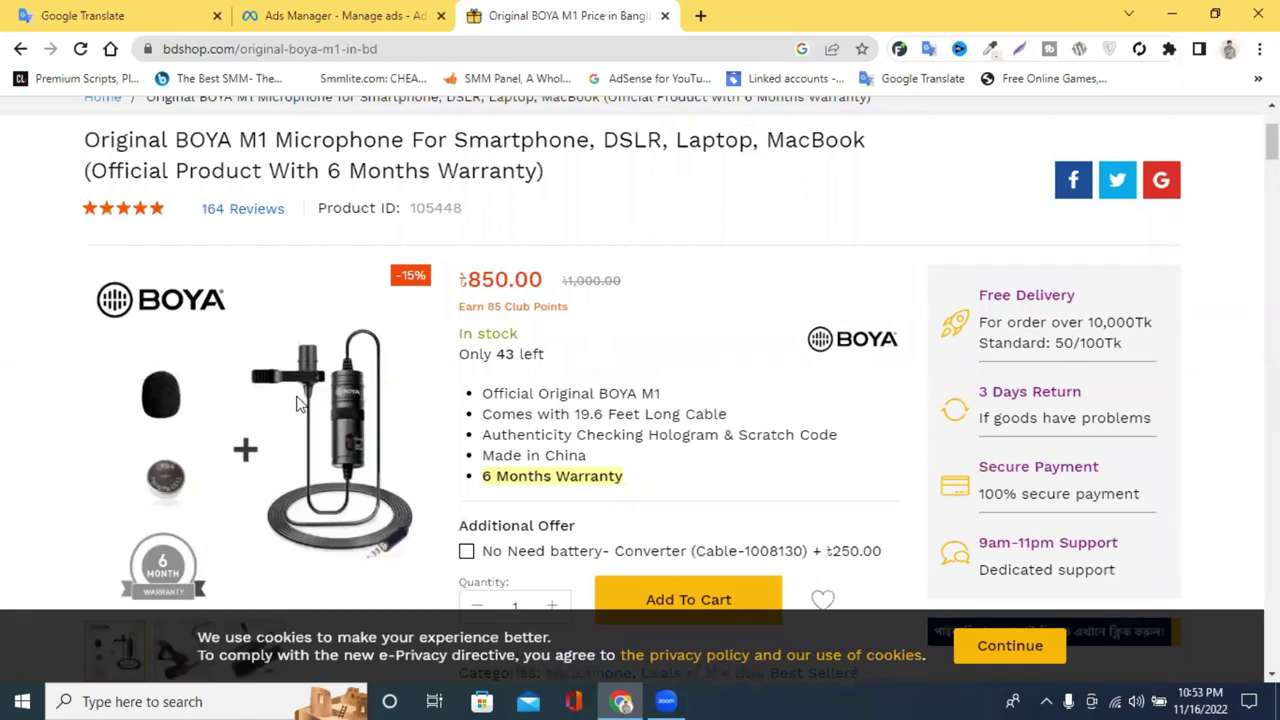
pyautogui.scroll(-3, 488, 400)
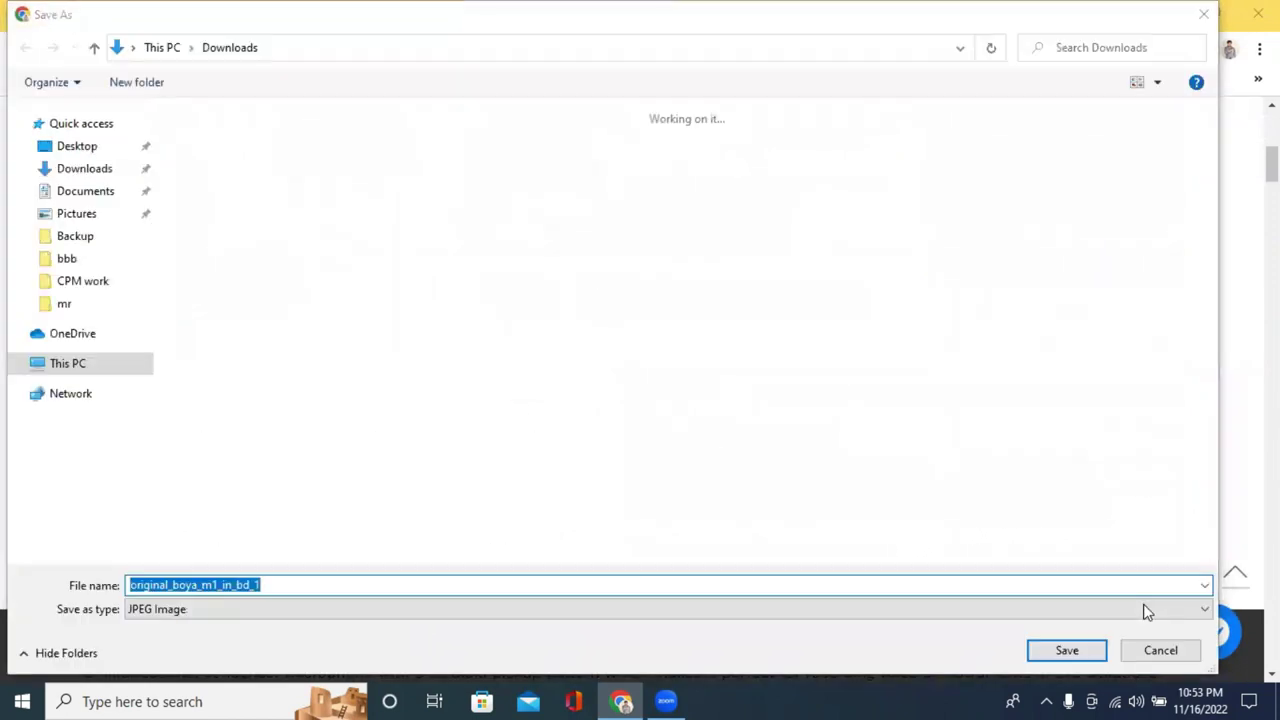
pyautogui.click(1067, 650)
# - Copy the BOYA M1 product page's web address and switch back to the Ads Manager tab
pyautogui.scroll(4, 530, 383)
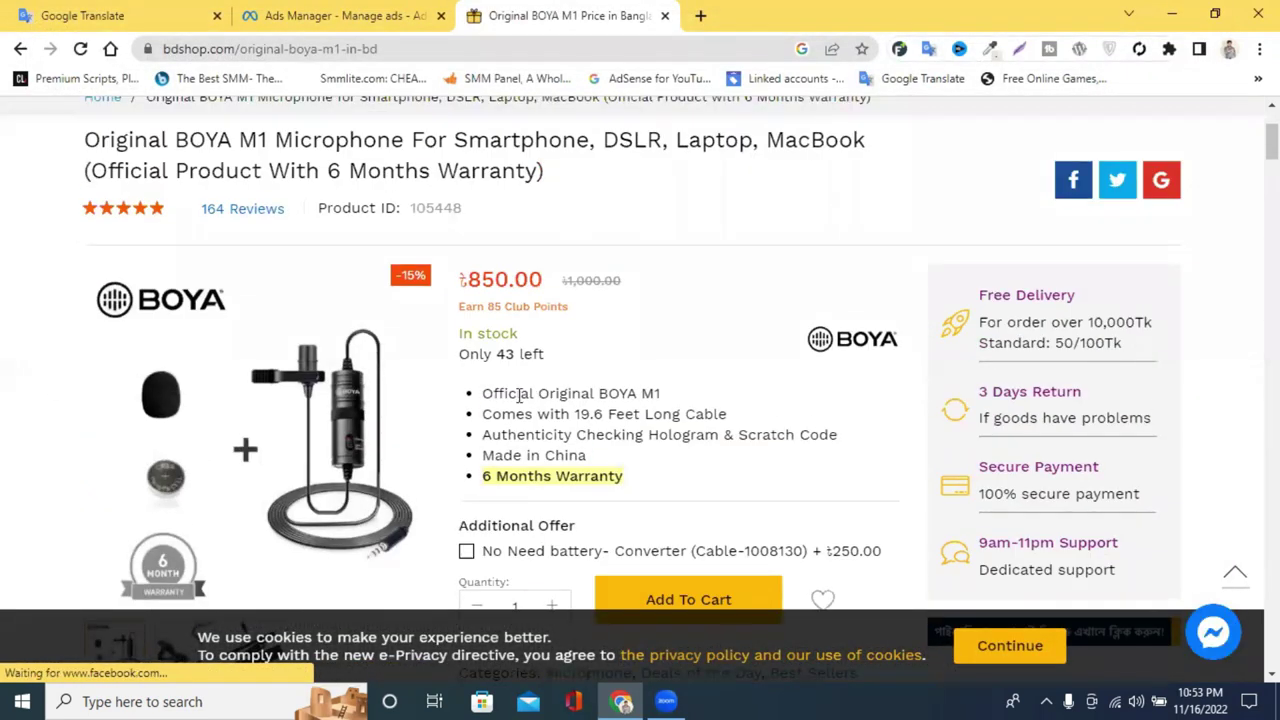
pyautogui.scroll(2, 519, 395)
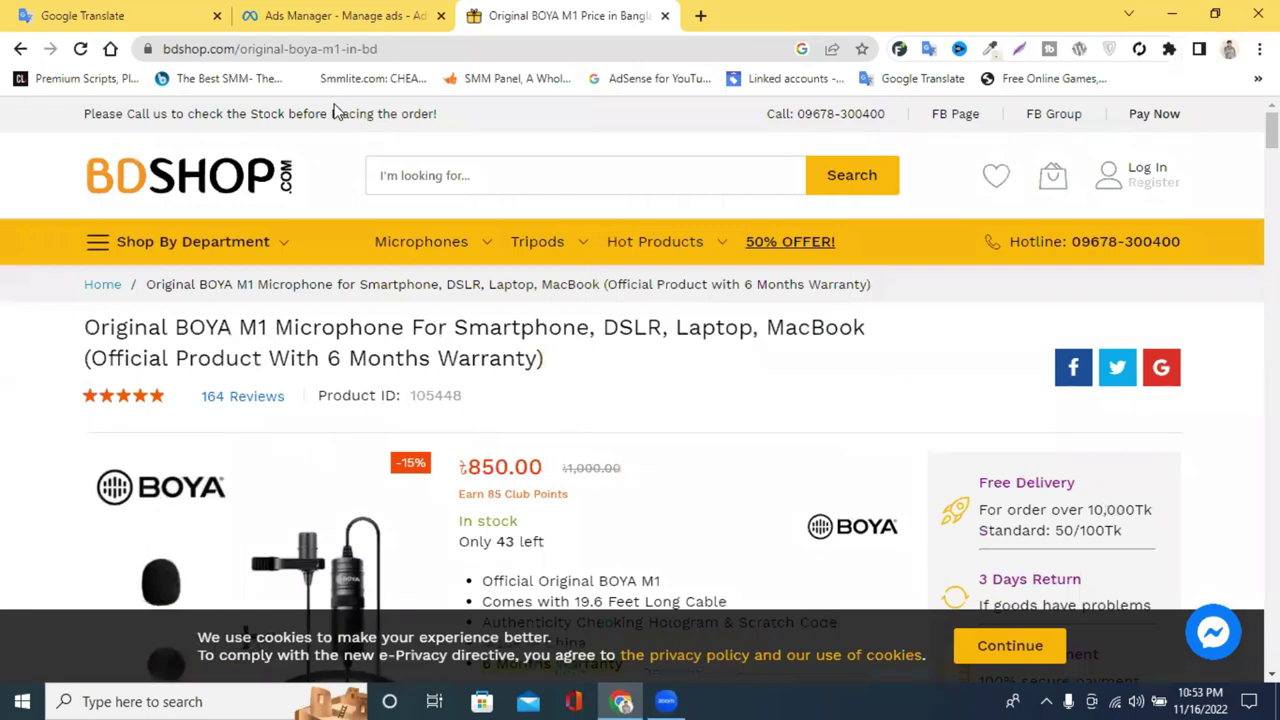
pyautogui.click(411, 52)
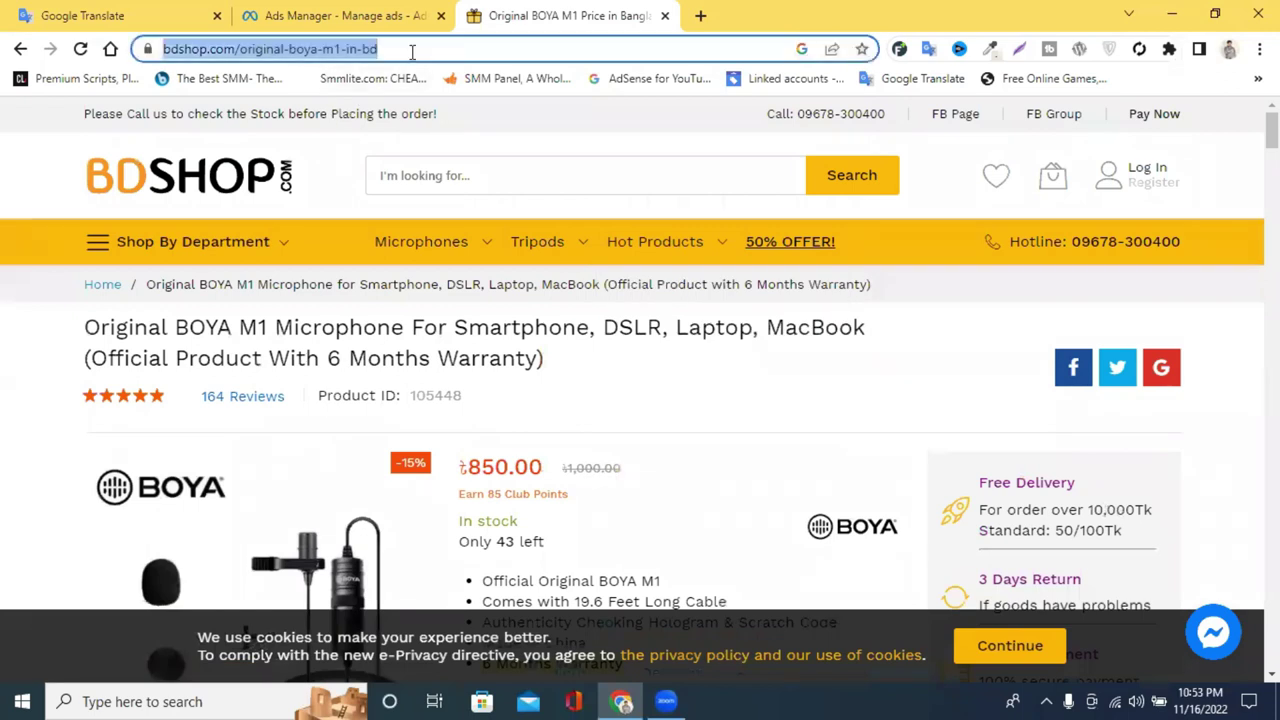
pyautogui.rightClick(411, 52)
pyautogui.click(505, 157)
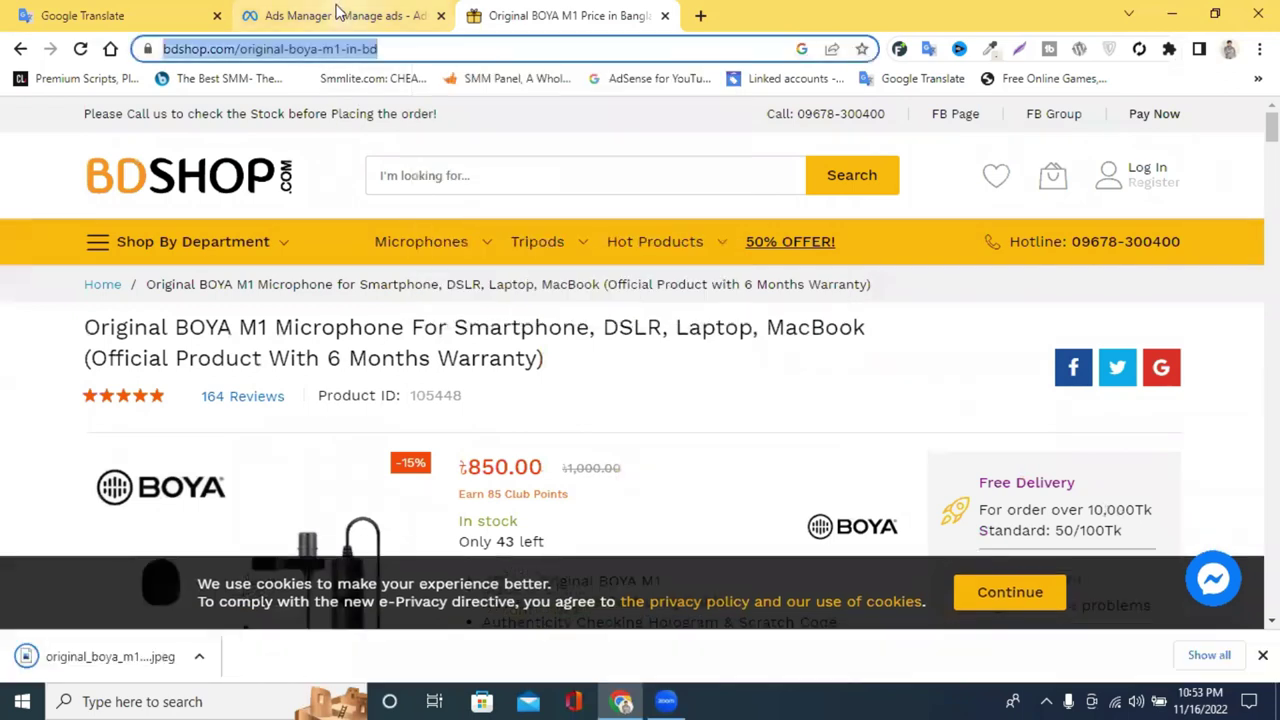
pyautogui.click(338, 12)
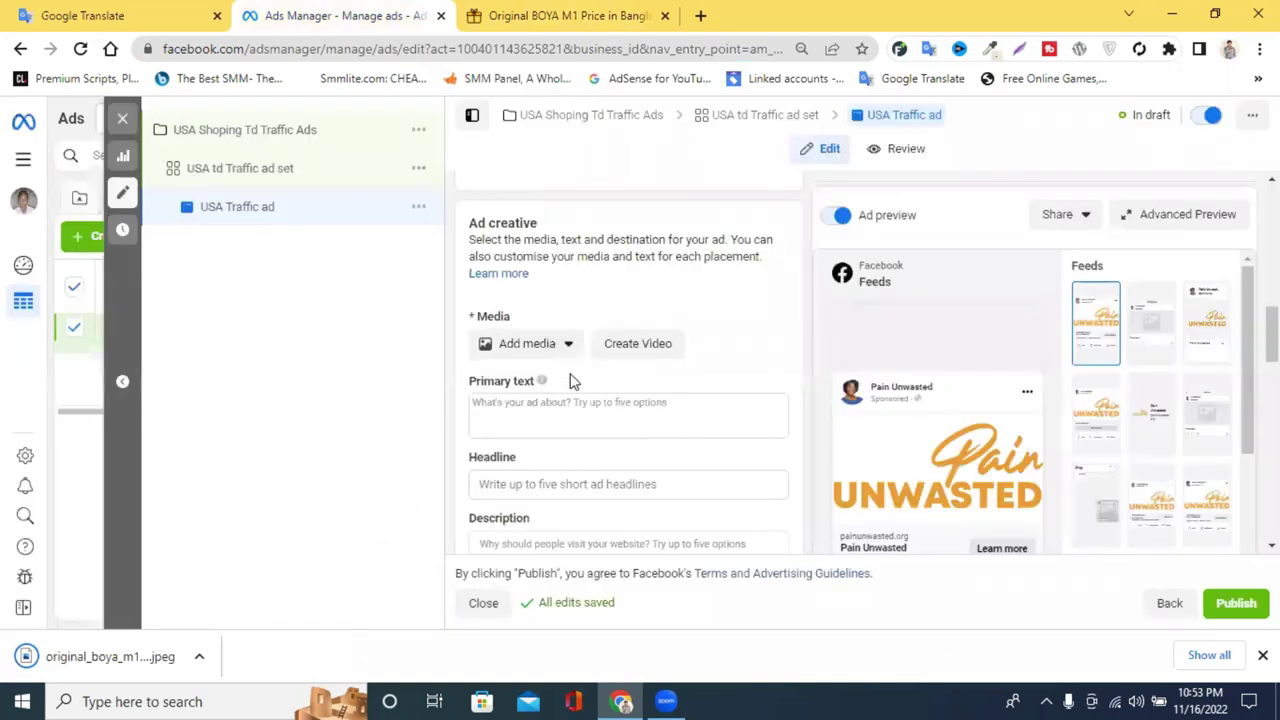
# - Upload the image original_boya_m1_in_bd_1 from the Downloads folder as the ad's media
pyautogui.click(521, 350)
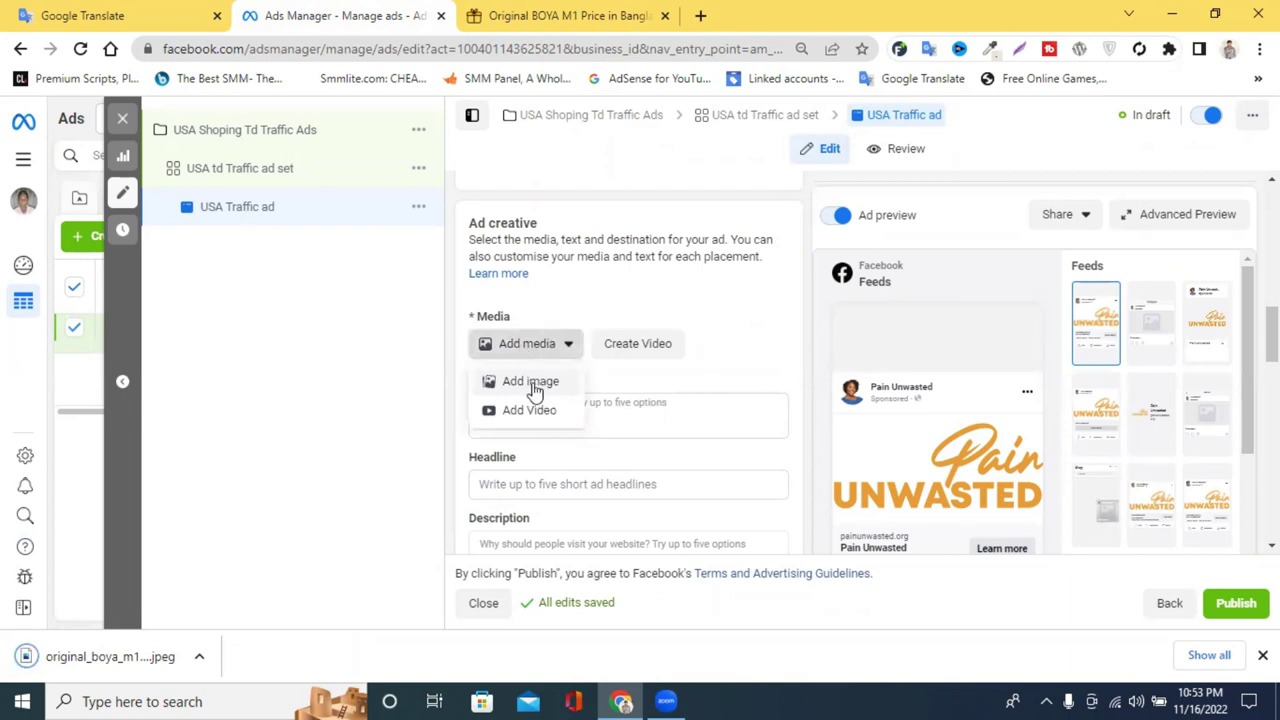
pyautogui.click(533, 385)
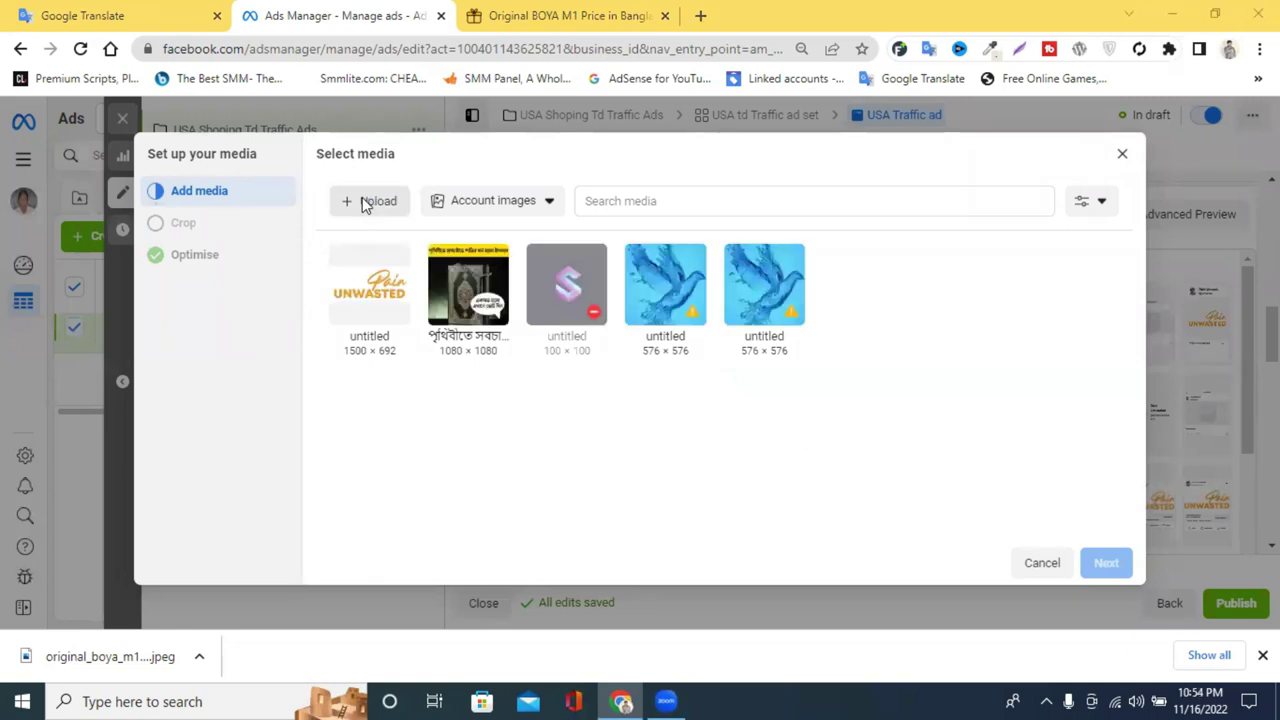
pyautogui.click(364, 201)
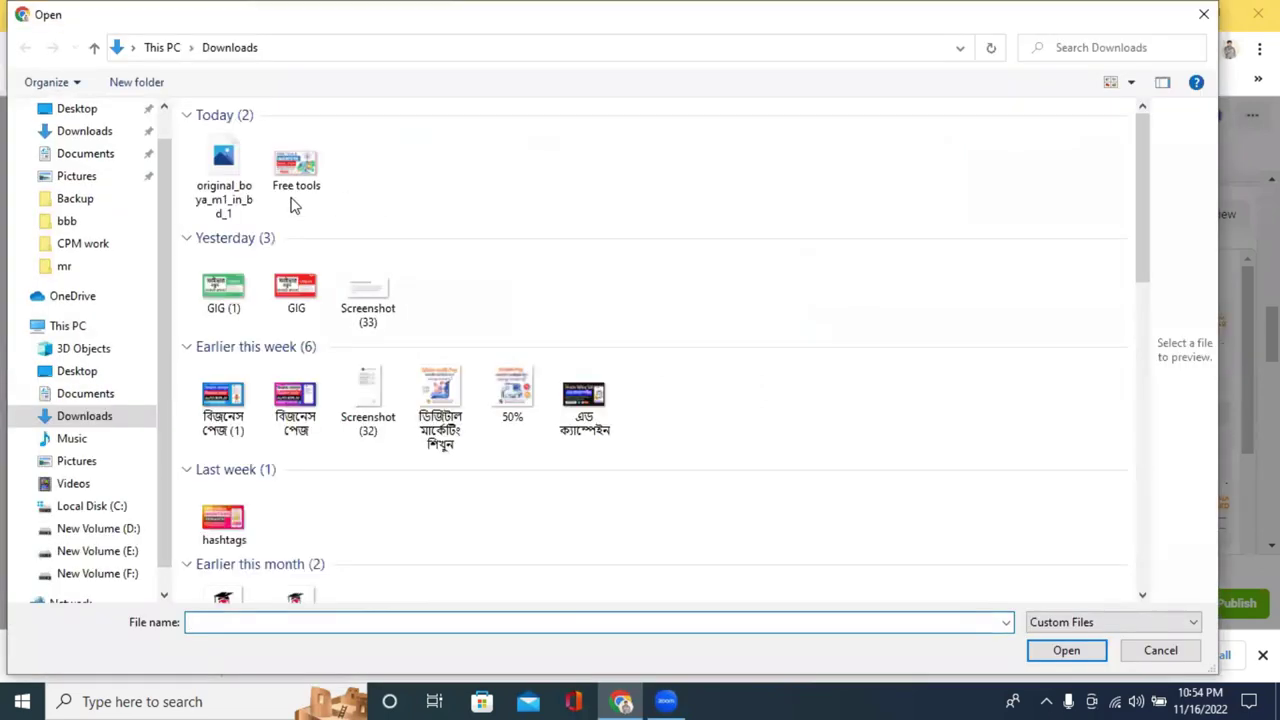
pyautogui.click(240, 198)
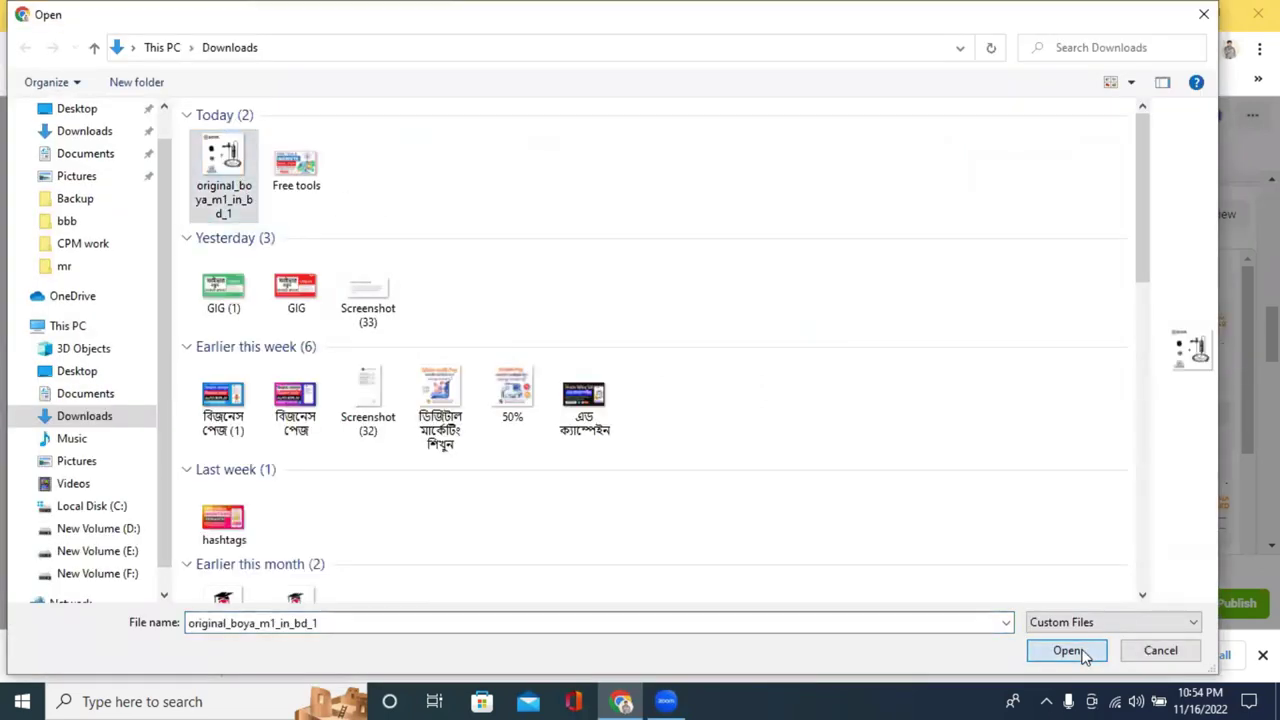
pyautogui.click(1081, 652)
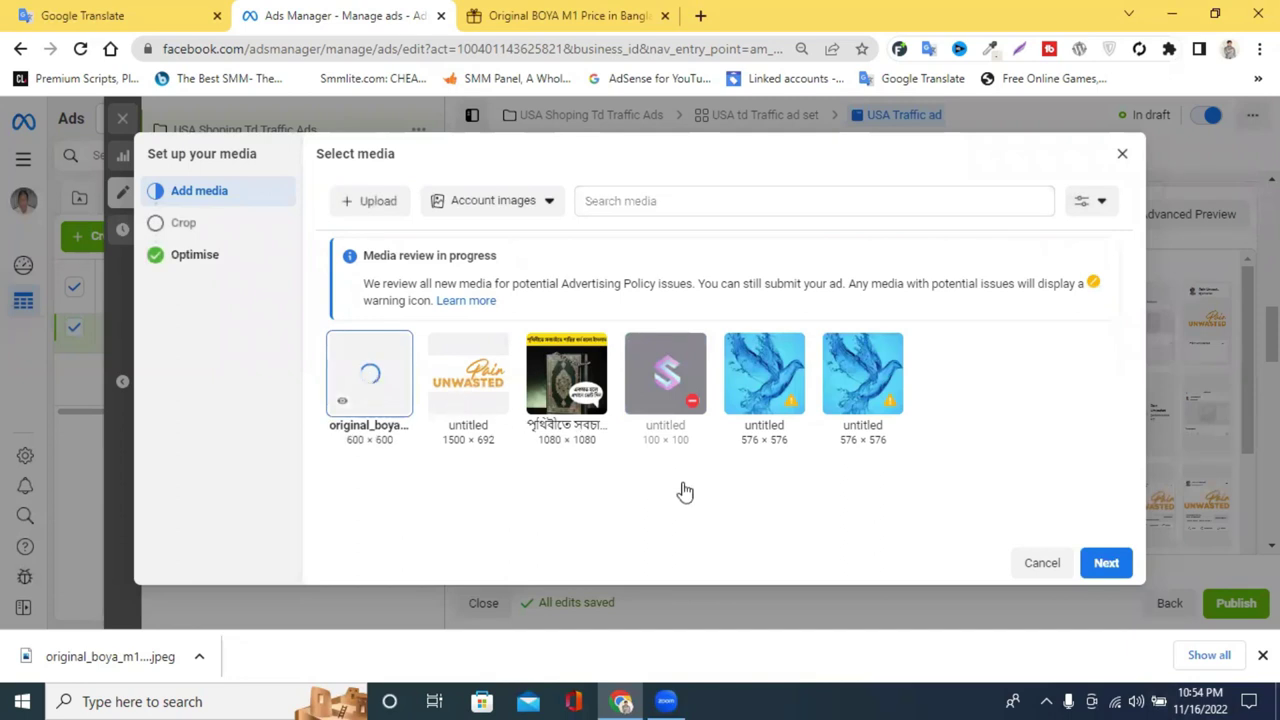
# - Keep the original crops for all placements, finish the media setup with the default optimisations and dismiss the cost-per-result suggestion
pyautogui.click(1102, 566)
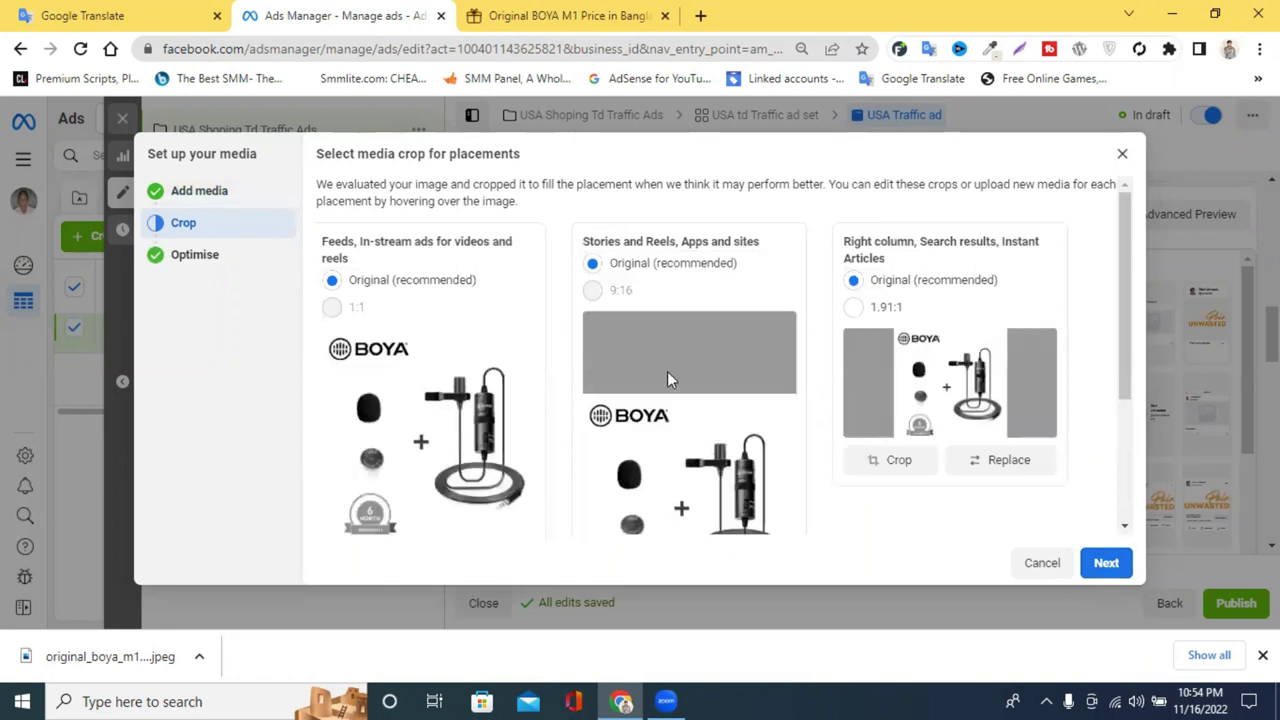
pyautogui.scroll(-2, 668, 374)
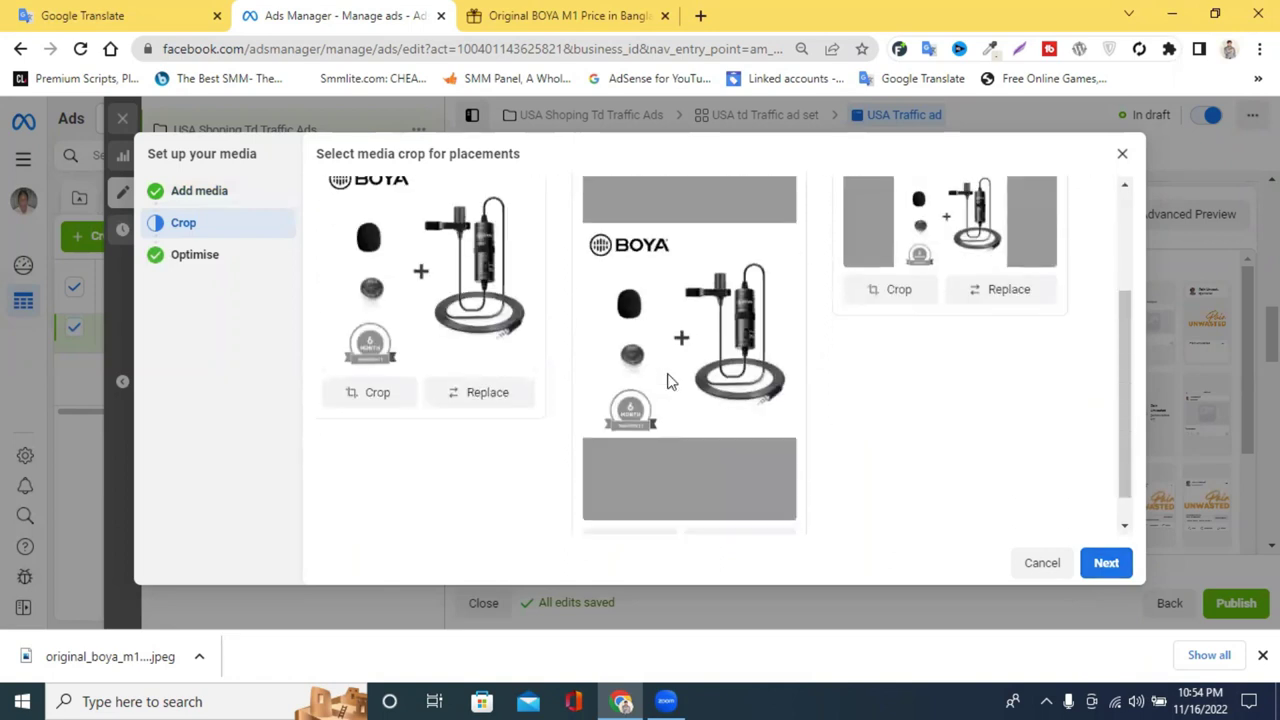
pyautogui.click(1108, 569)
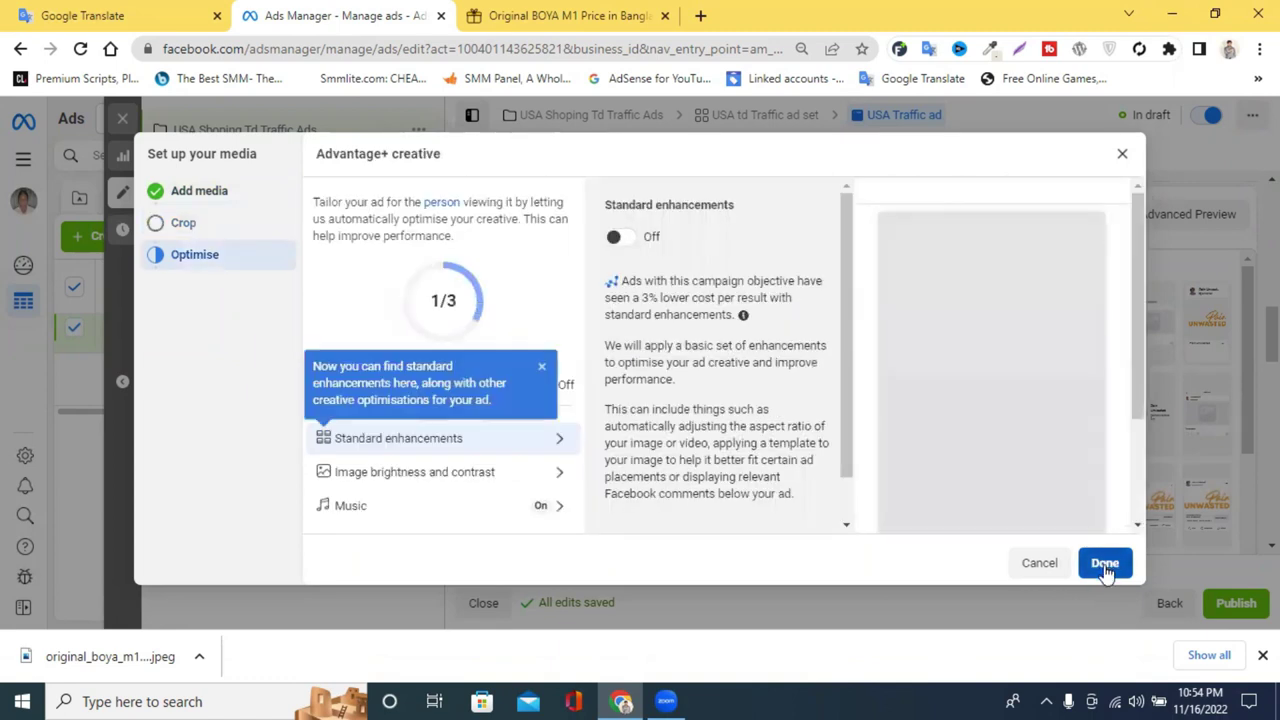
pyautogui.click(1105, 565)
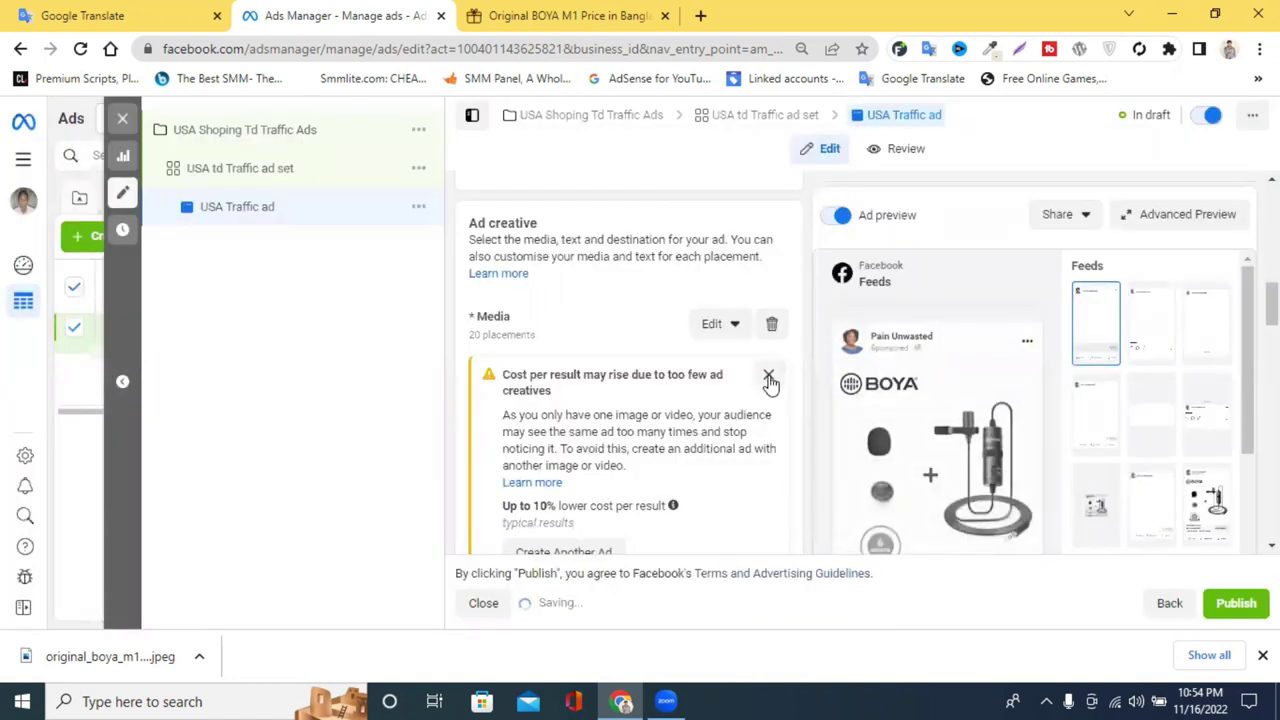
pyautogui.click(769, 379)
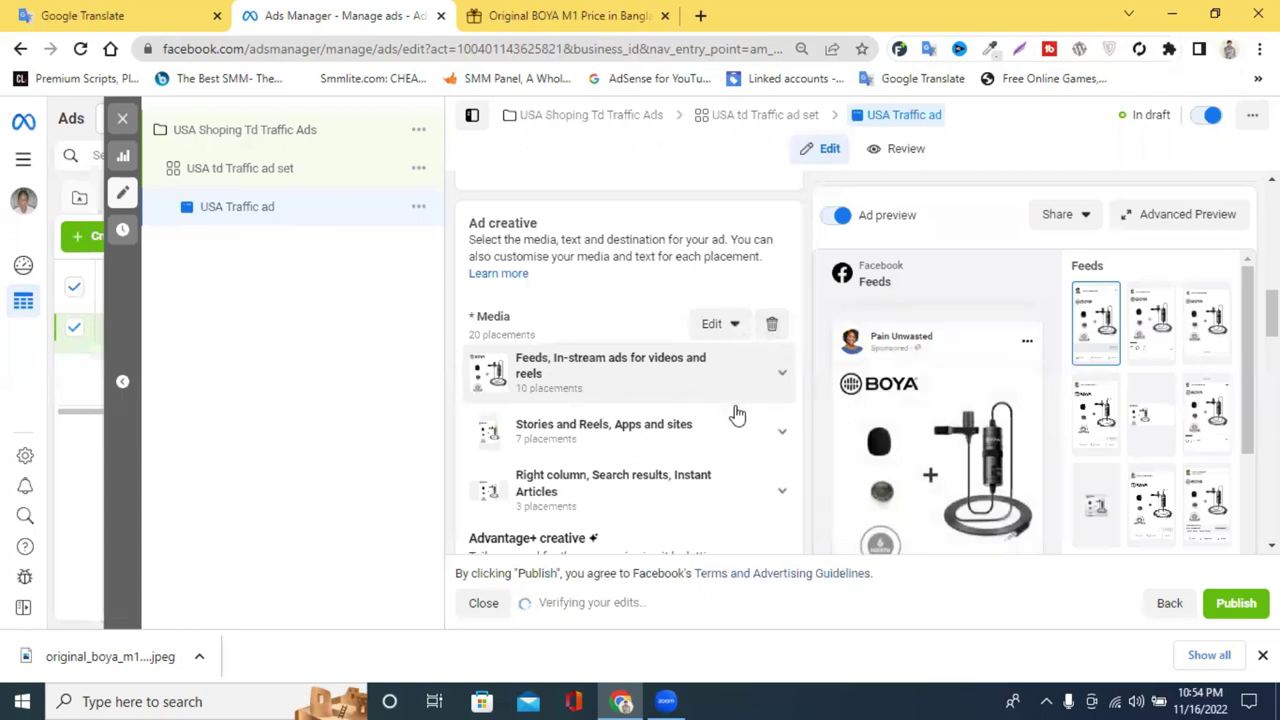
# - Examine the ad's remaining settings, from the creative texts and call to action through destination and tracking, along with the preview
pyautogui.scroll(1, 541, 394)
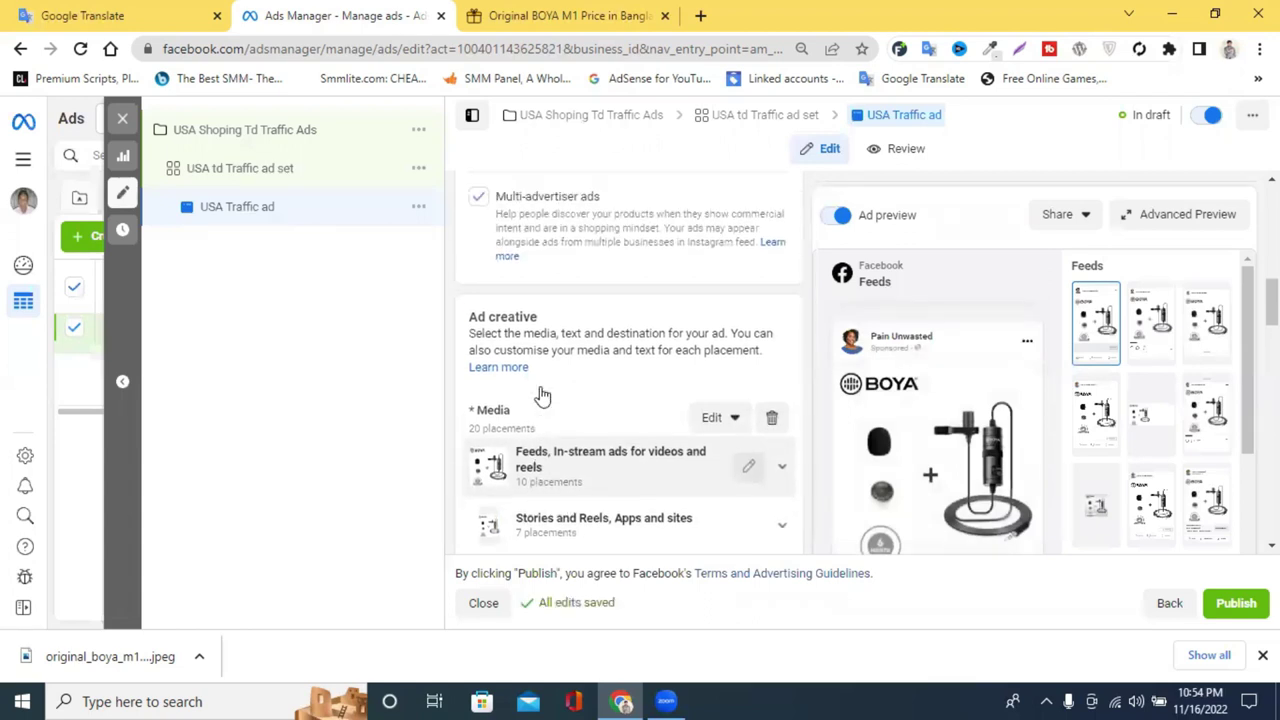
pyautogui.scroll(-3, 543, 392)
pyautogui.scroll(-3, 590, 385)
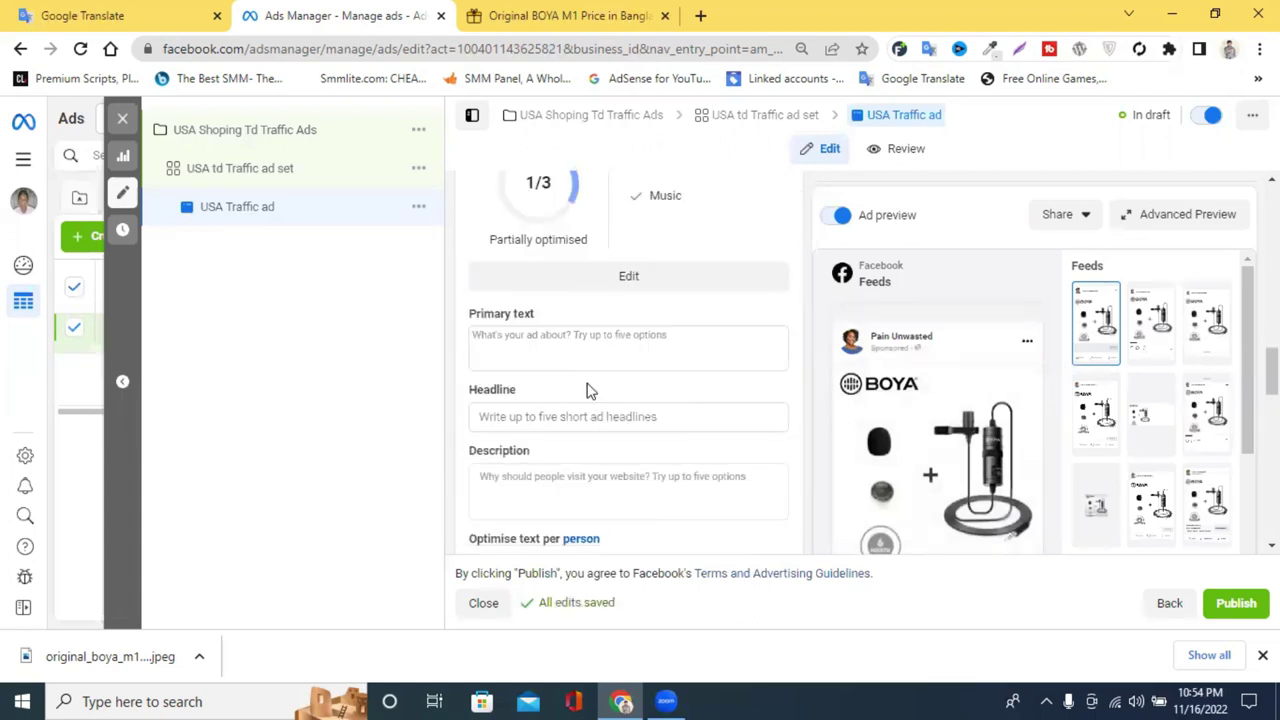
pyautogui.scroll(1, 591, 389)
pyautogui.scroll(-4, 1000, 410)
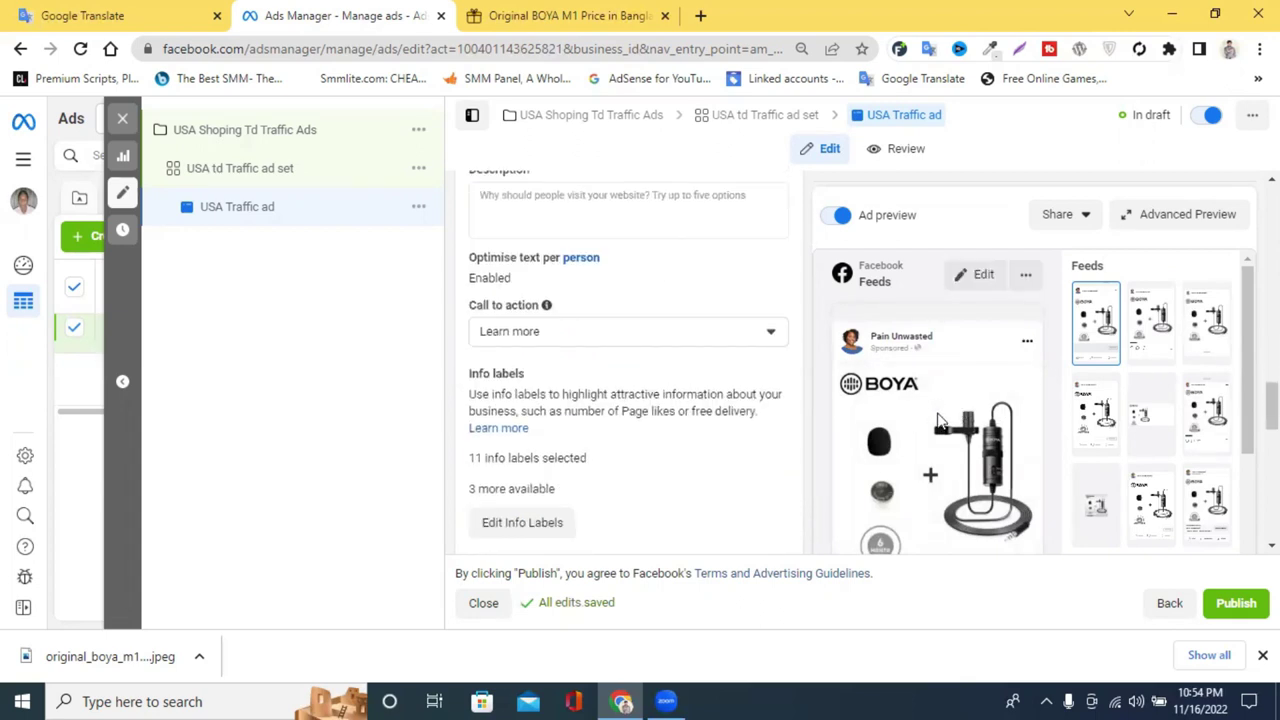
pyautogui.scroll(-10, 929, 400)
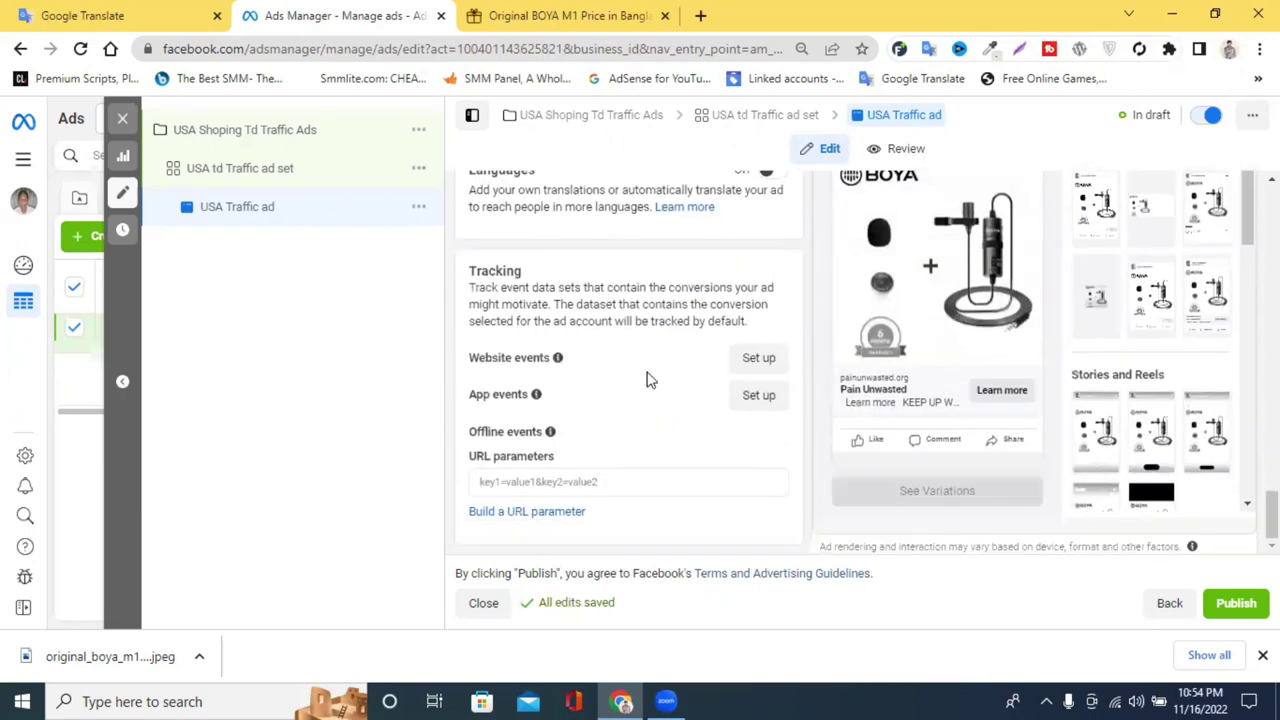
pyautogui.scroll(10, 630, 375)
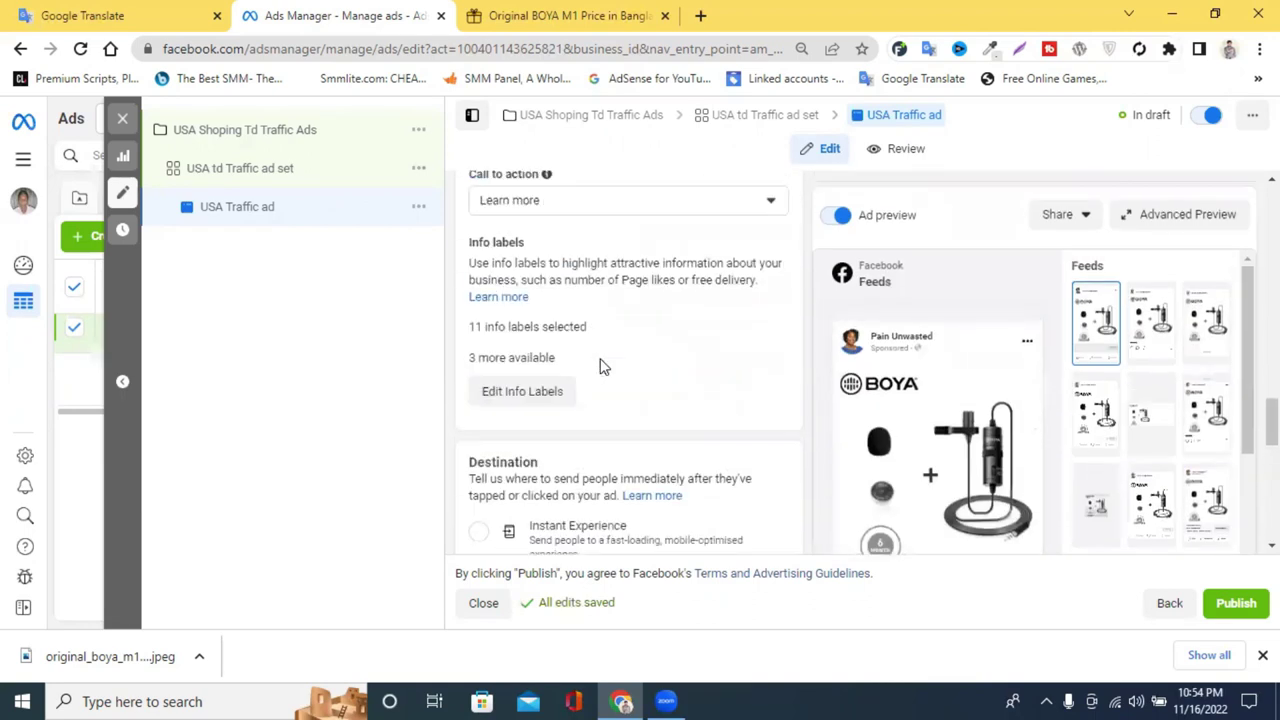
pyautogui.scroll(2, 600, 367)
pyautogui.scroll(2, 569, 406)
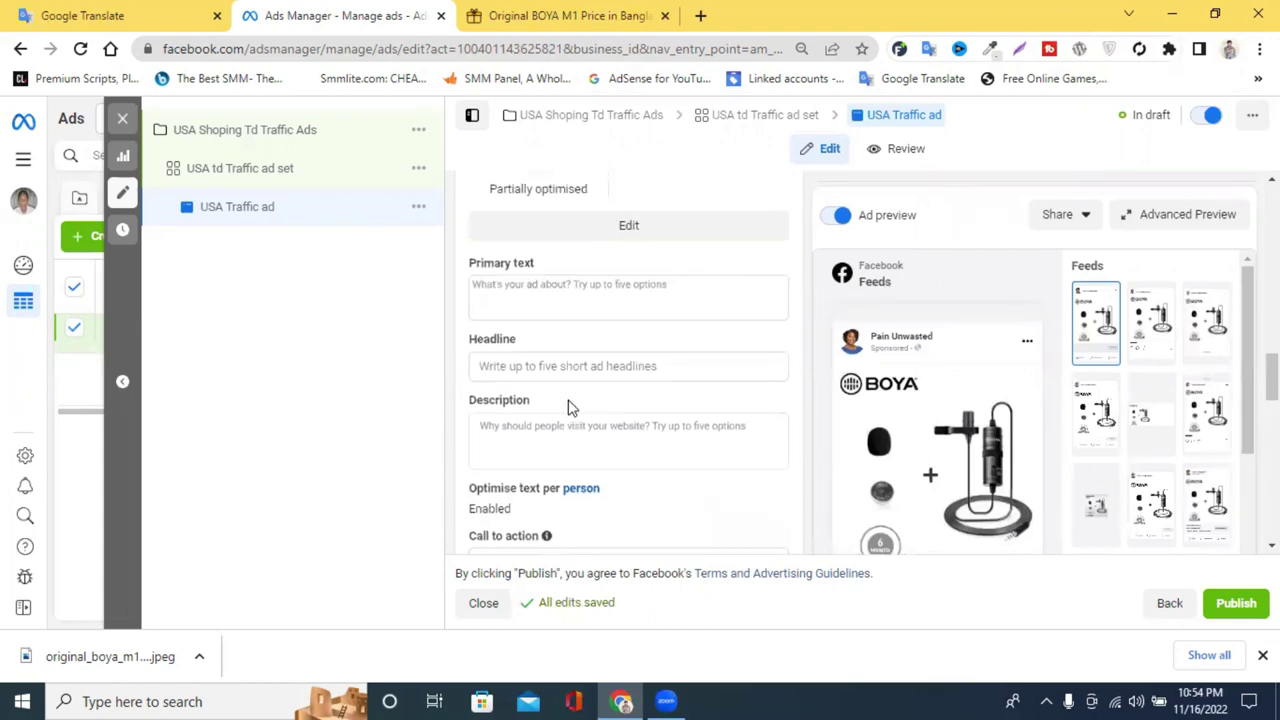
# - Copy the full product title from the BDSHOP BOYA M1 page into the ad's primary text, ending with a new line
pyautogui.click(526, 380)
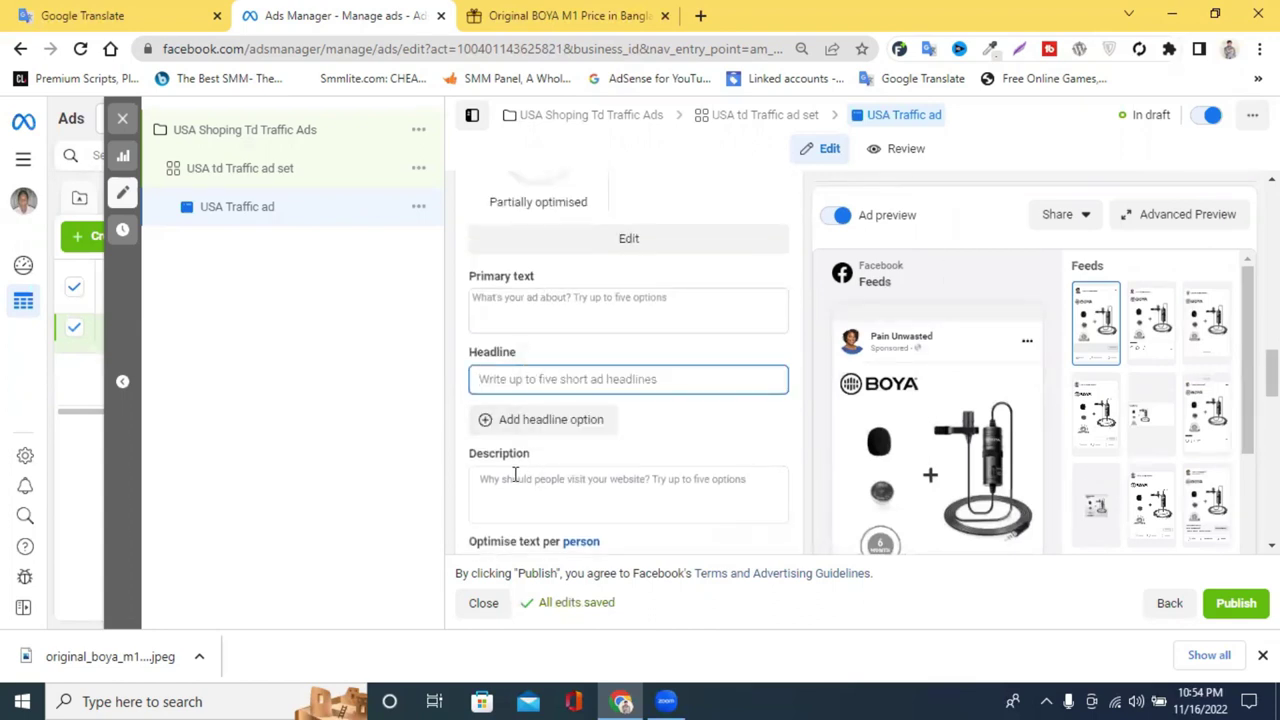
pyautogui.press('Tab')
pyautogui.press('Tab')
pyautogui.click(522, 315)
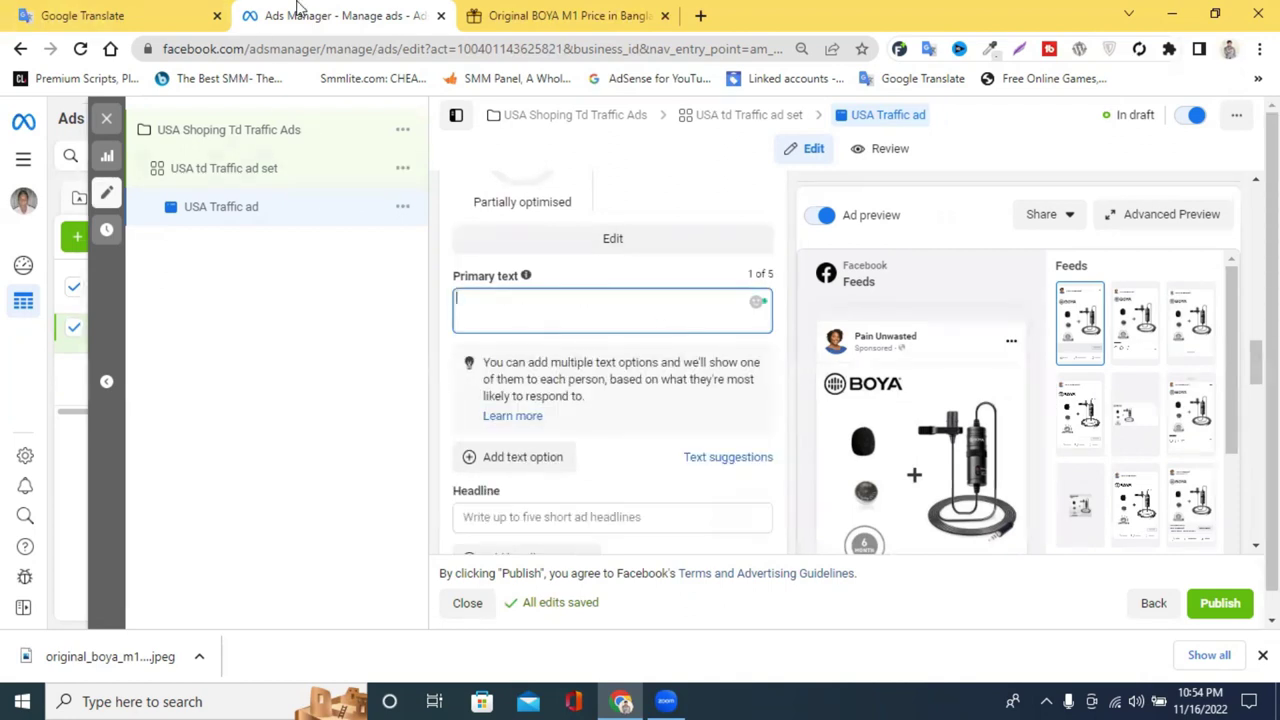
pyautogui.click(560, 15)
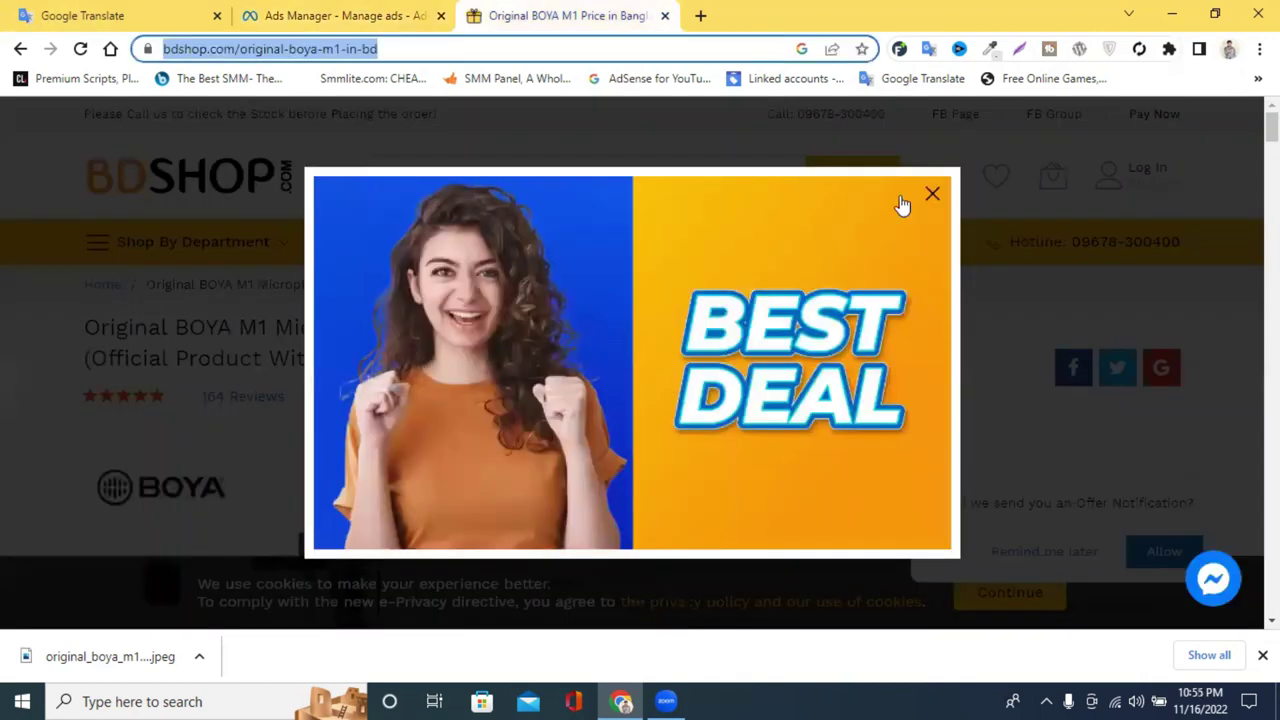
pyautogui.tripleClick(208, 341)
pyautogui.hotkey('ctrl', 'c')
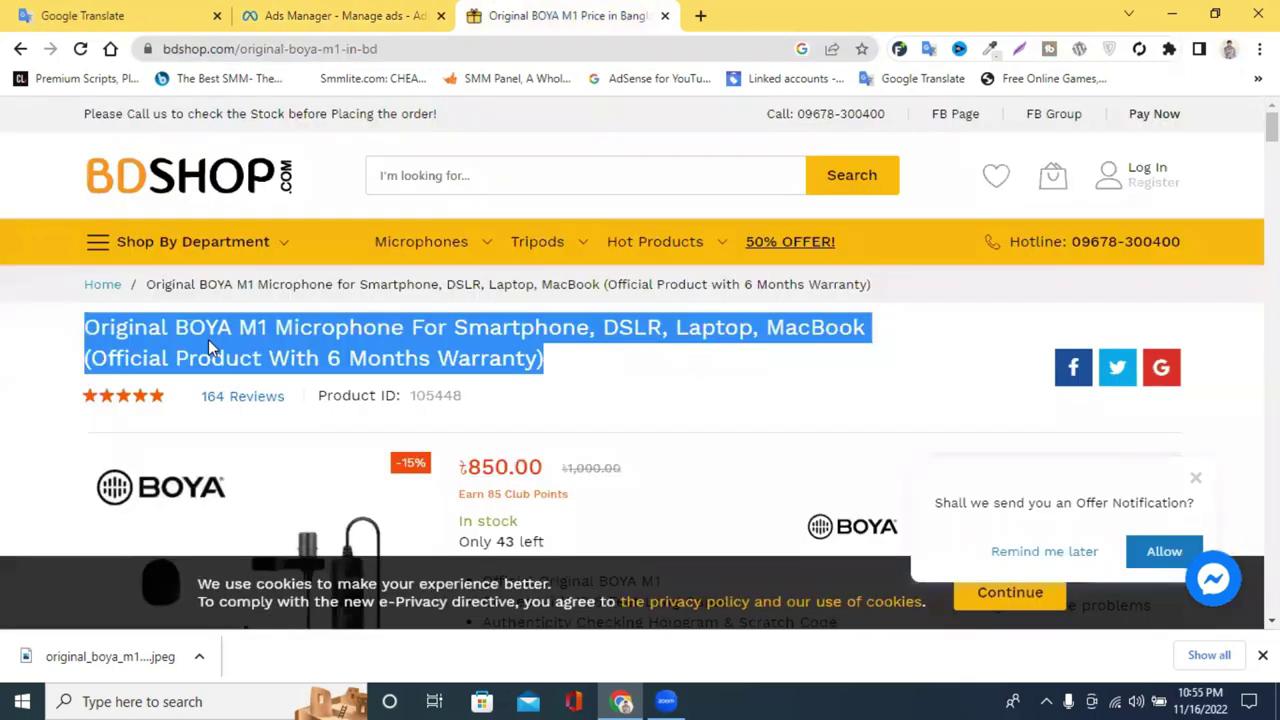
pyautogui.click(287, 12)
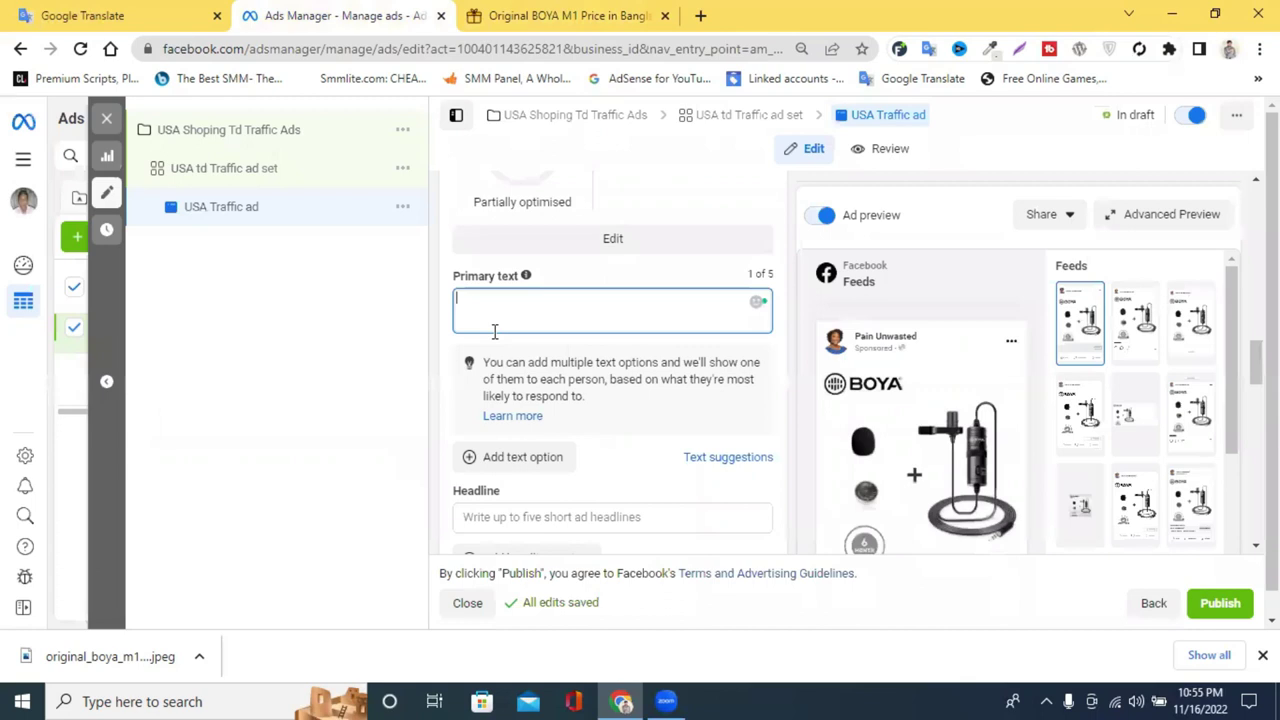
pyautogui.hotkey('ctrl', 'v')
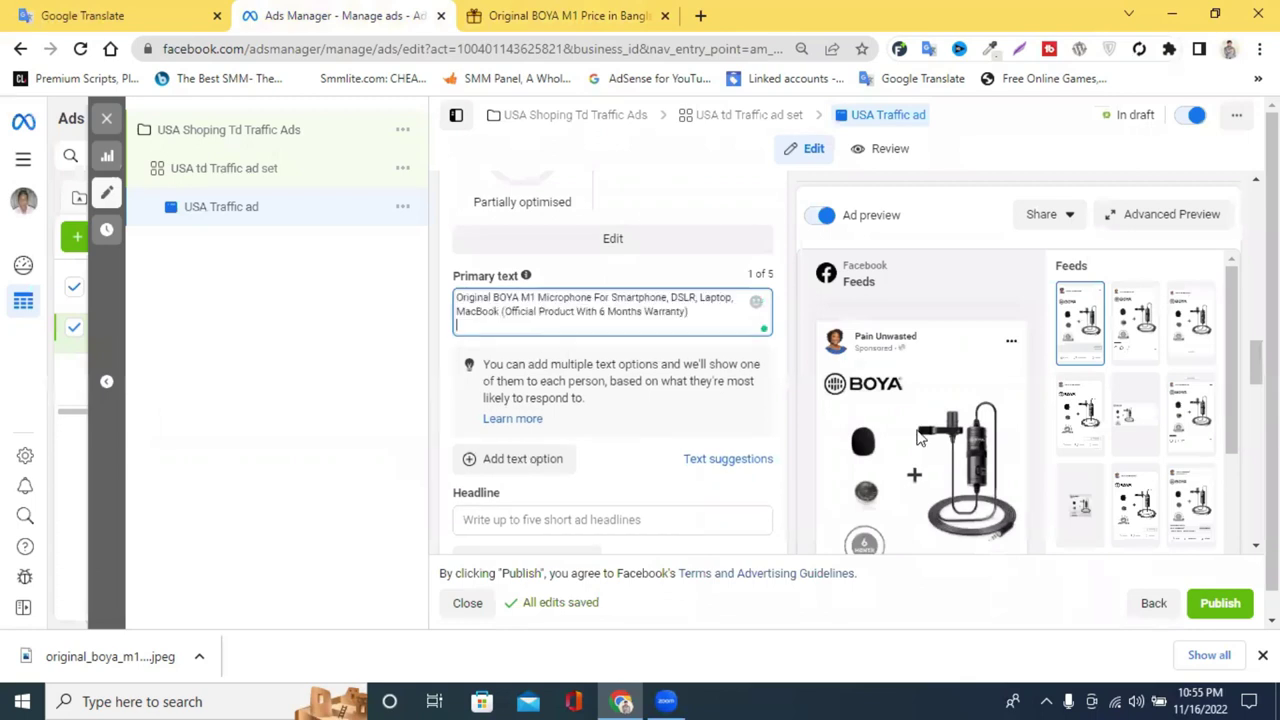
pyautogui.press('Return')
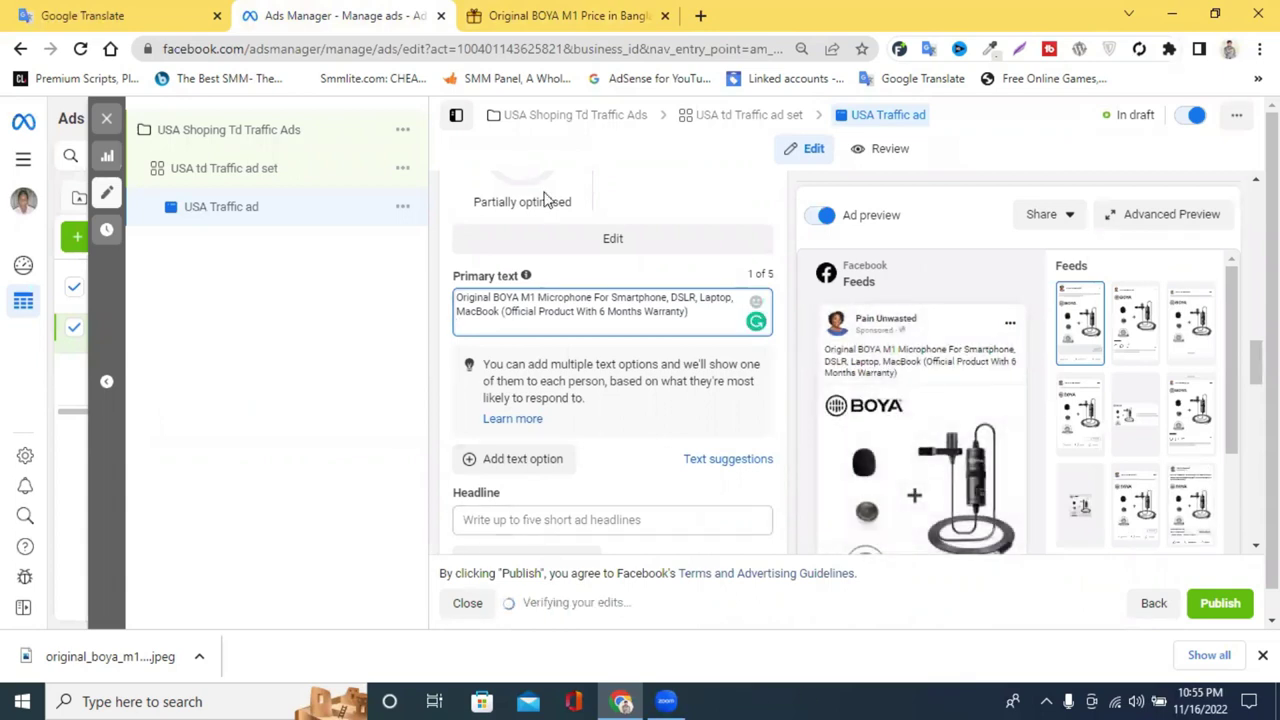
# - Copy the five feature bullets, from Official Original BOYA M1 to 6 Months Warranty, from the product page into the ad's description
pyautogui.click(551, 16)
pyautogui.scroll(-5, 586, 423)
pyautogui.scroll(1, 590, 395)
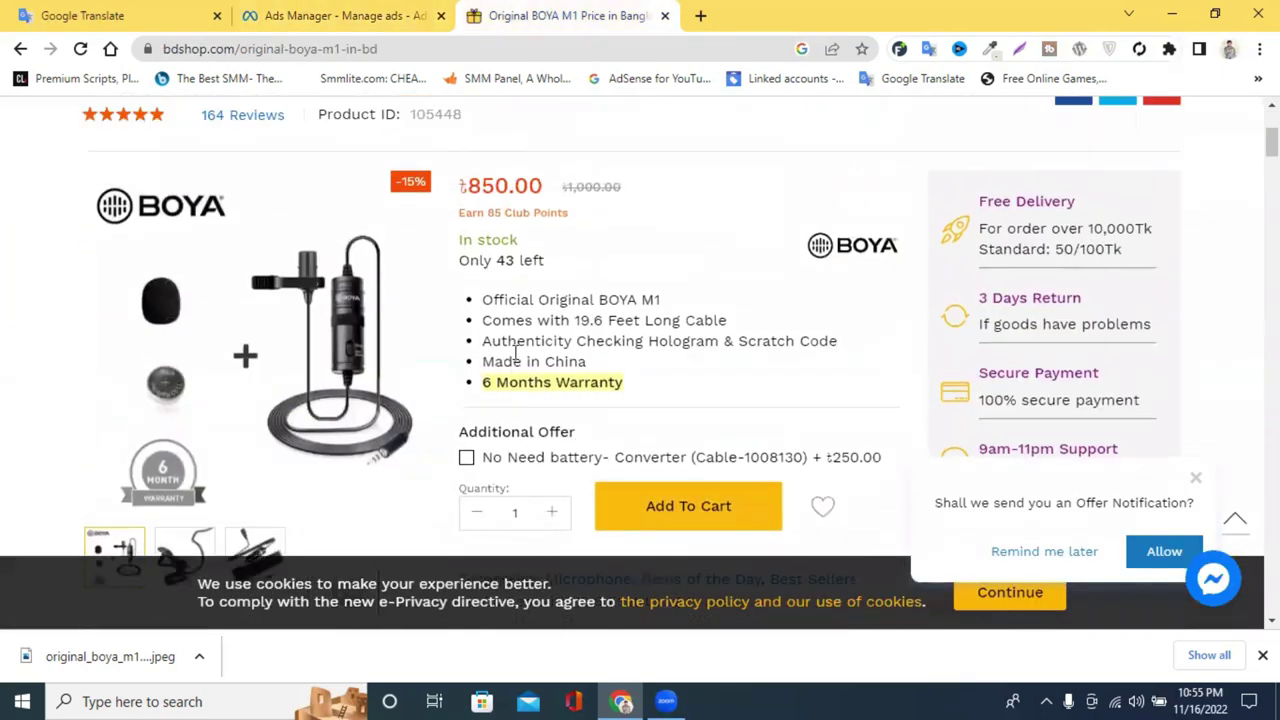
pyautogui.moveTo(478, 303); pyautogui.dragTo(677, 392)
pyautogui.hotkey('ctrl', 'c')
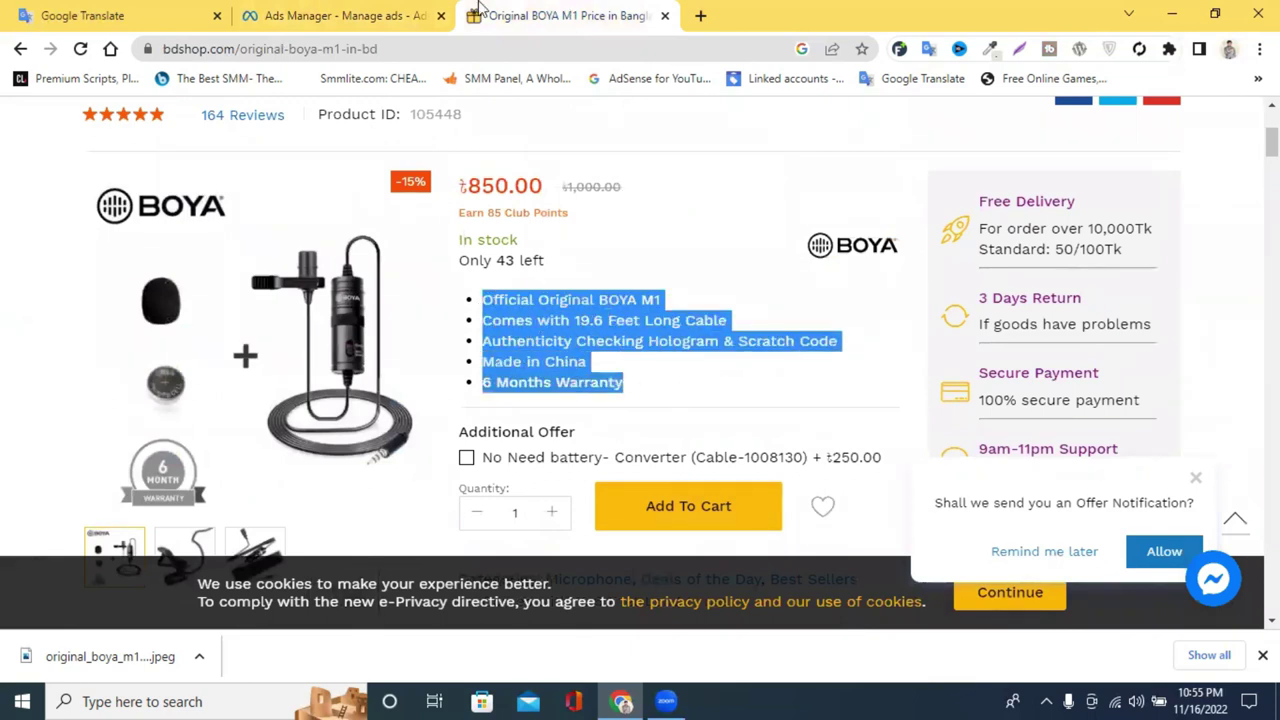
pyautogui.click(388, 14)
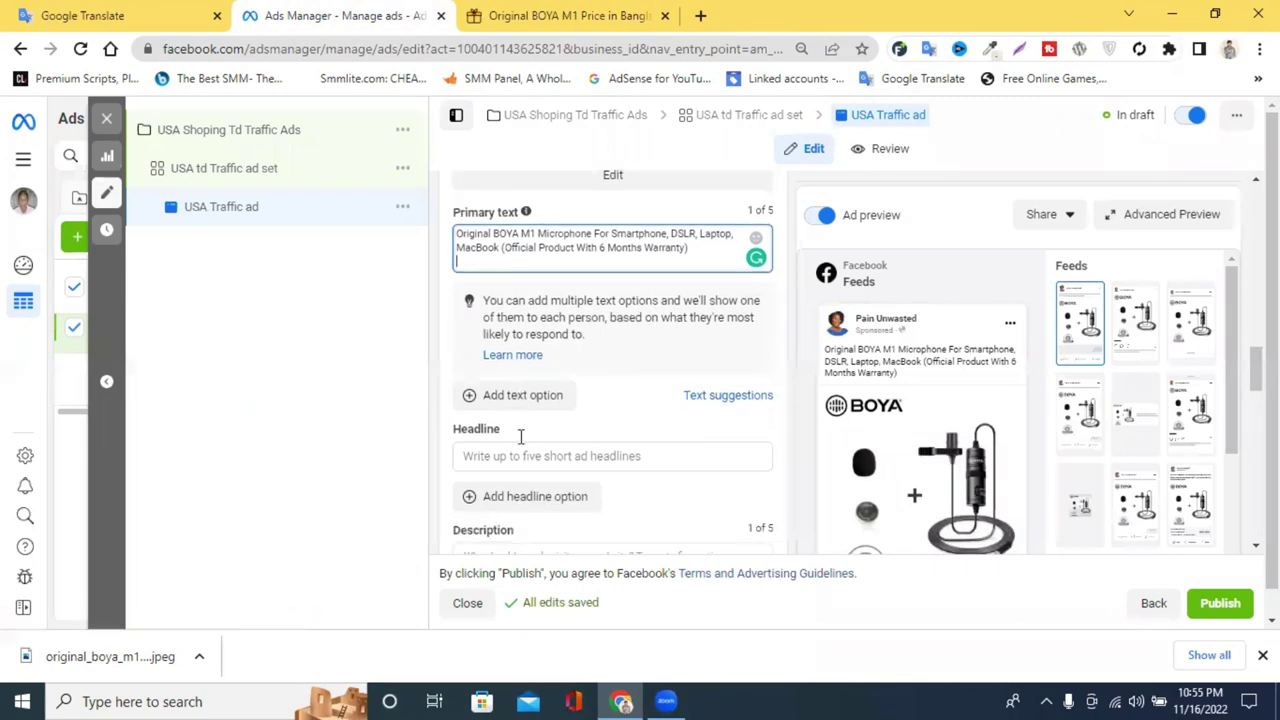
pyautogui.scroll(-2, 518, 420)
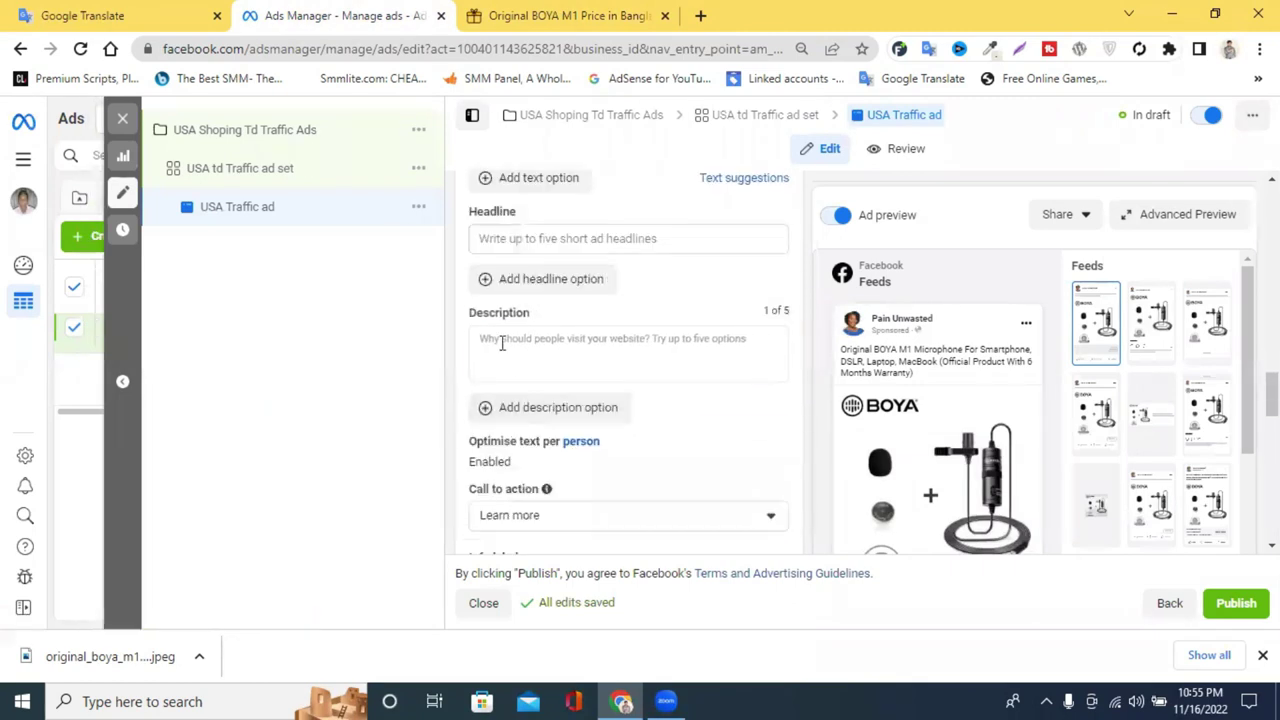
pyautogui.click(501, 342)
pyautogui.hotkey('ctrl', 'v')
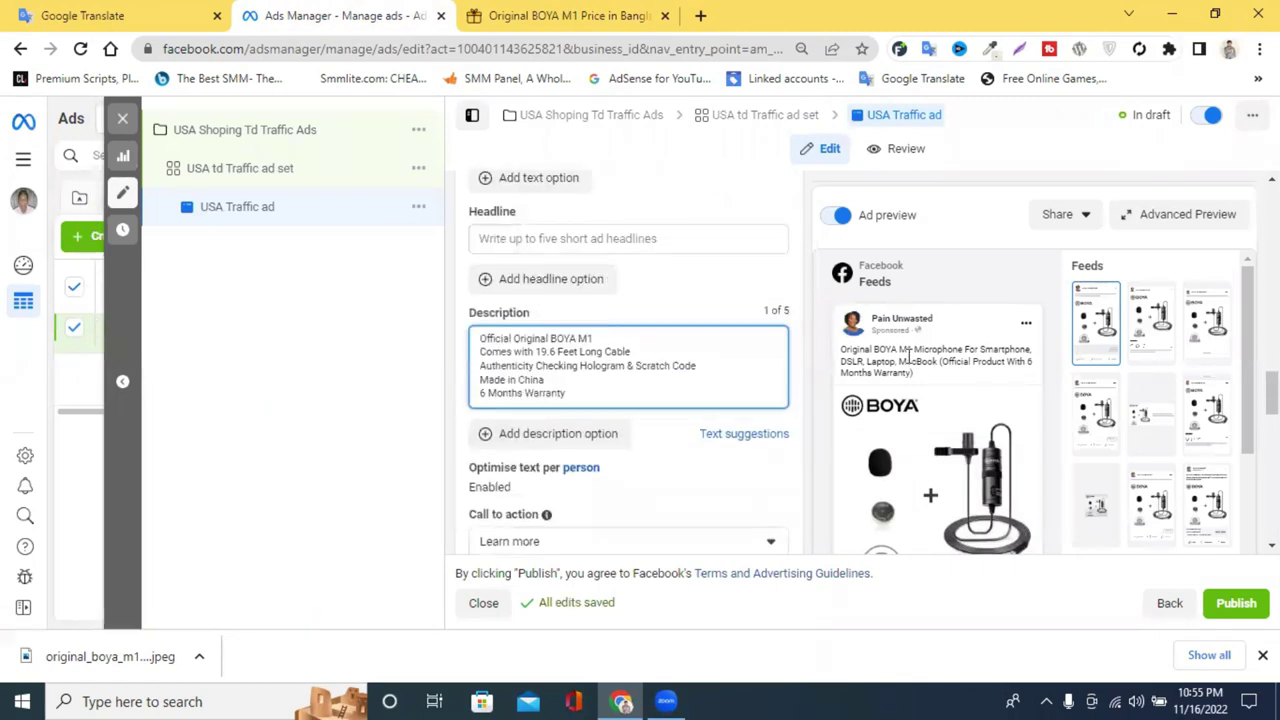
# - Check the ad preview and move the five feature lines from the description to below the product title in the primary text
pyautogui.moveTo(925, 380)
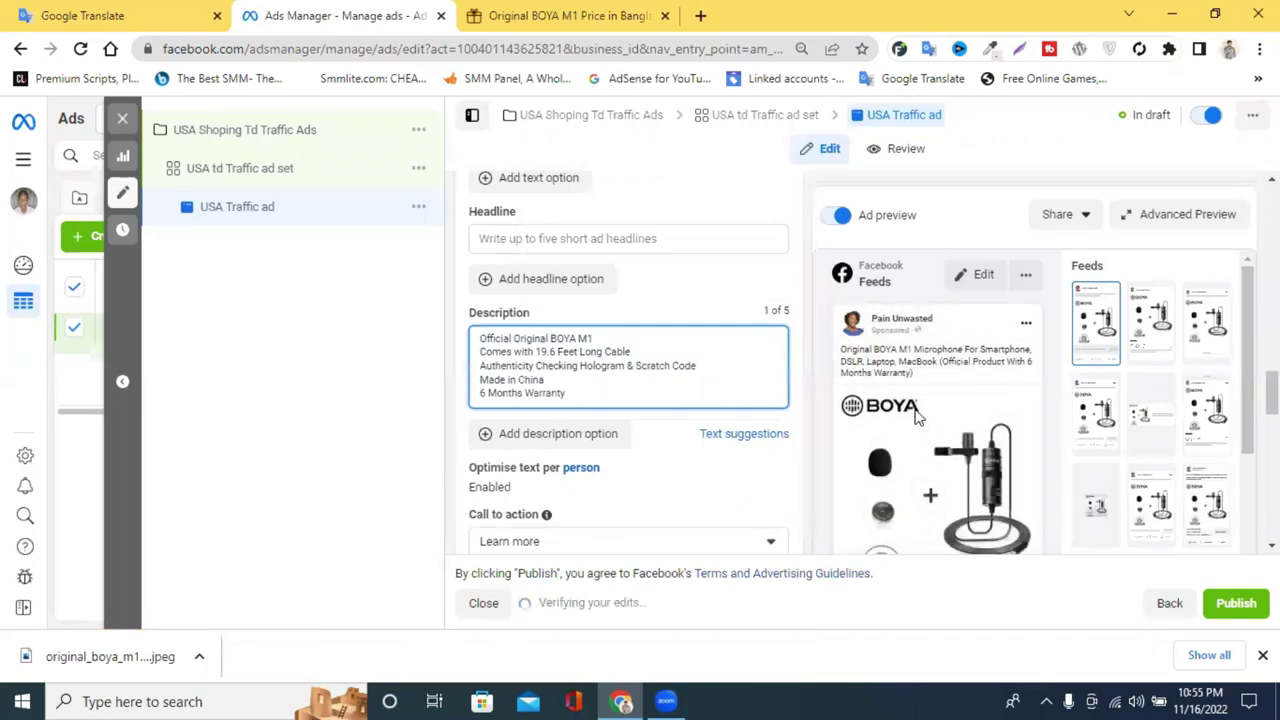
pyautogui.scroll(-8, 916, 417)
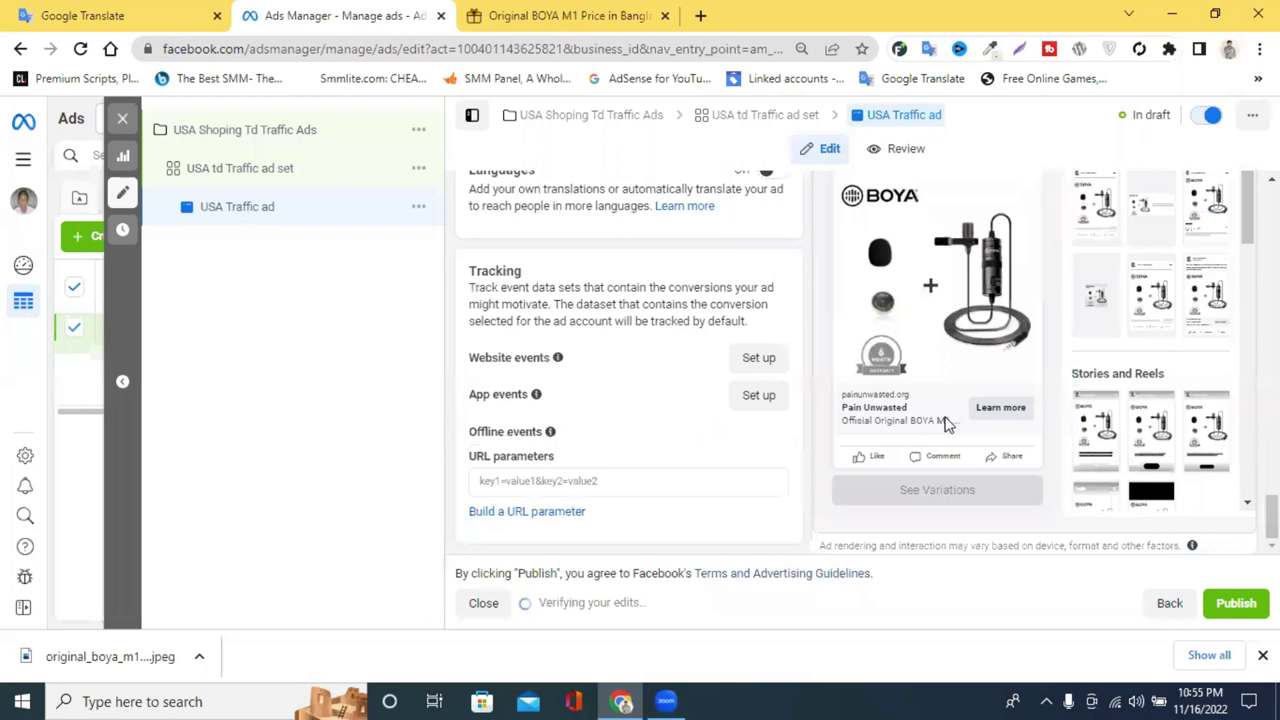
pyautogui.scroll(10, 611, 406)
pyautogui.scroll(-7, 475, 415)
pyautogui.scroll(6, 537, 415)
pyautogui.scroll(8, 552, 423)
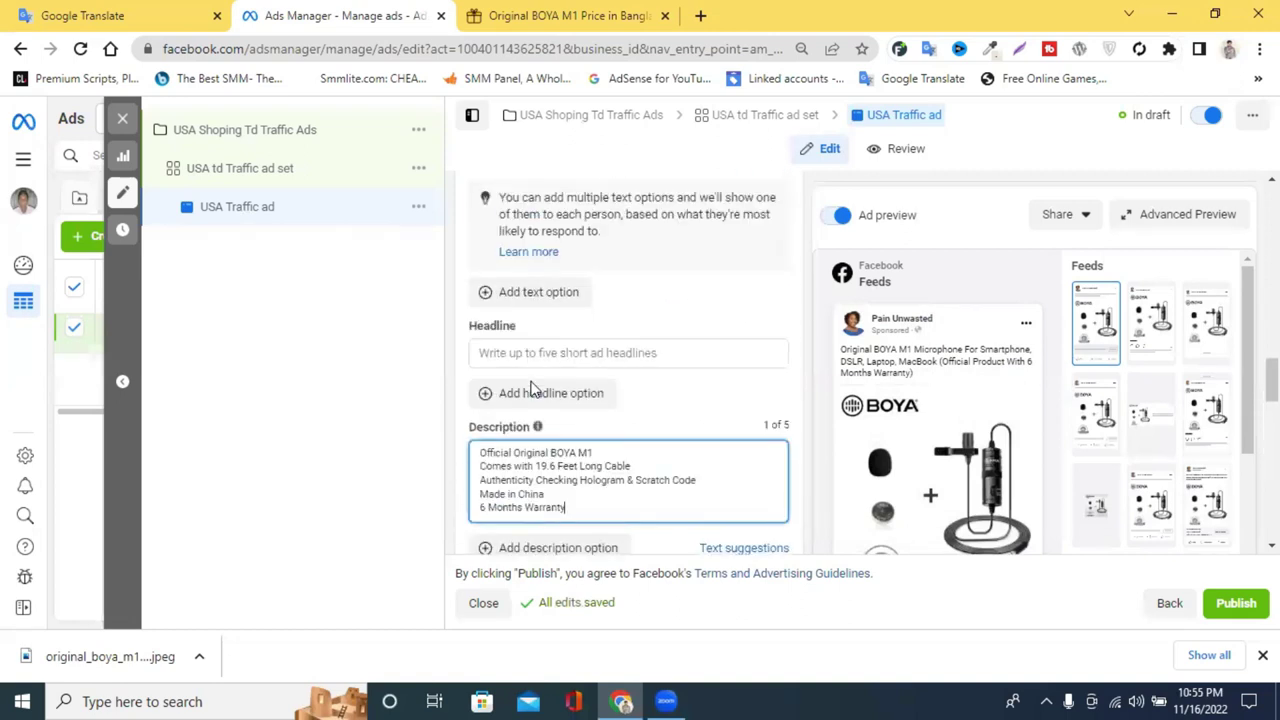
pyautogui.moveTo(574, 517); pyautogui.dragTo(432, 466)
pyautogui.hotkey('ctrl', 'c')
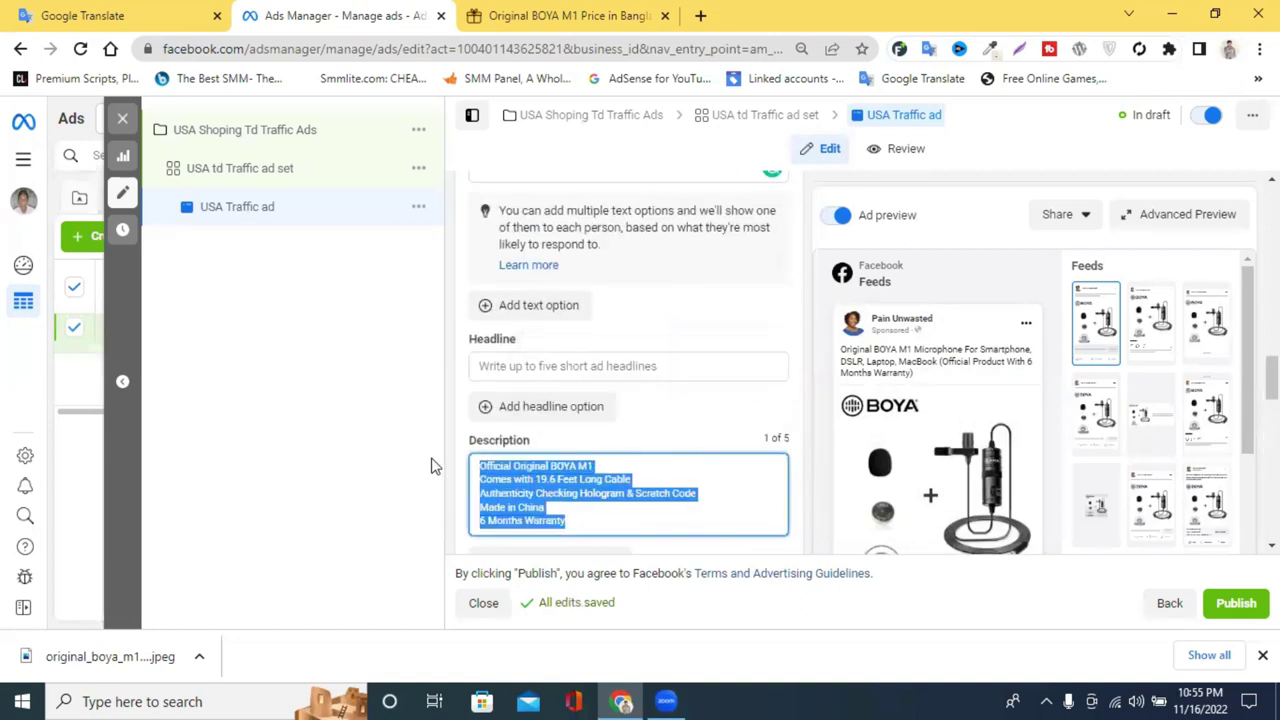
pyautogui.press('BackSpace')
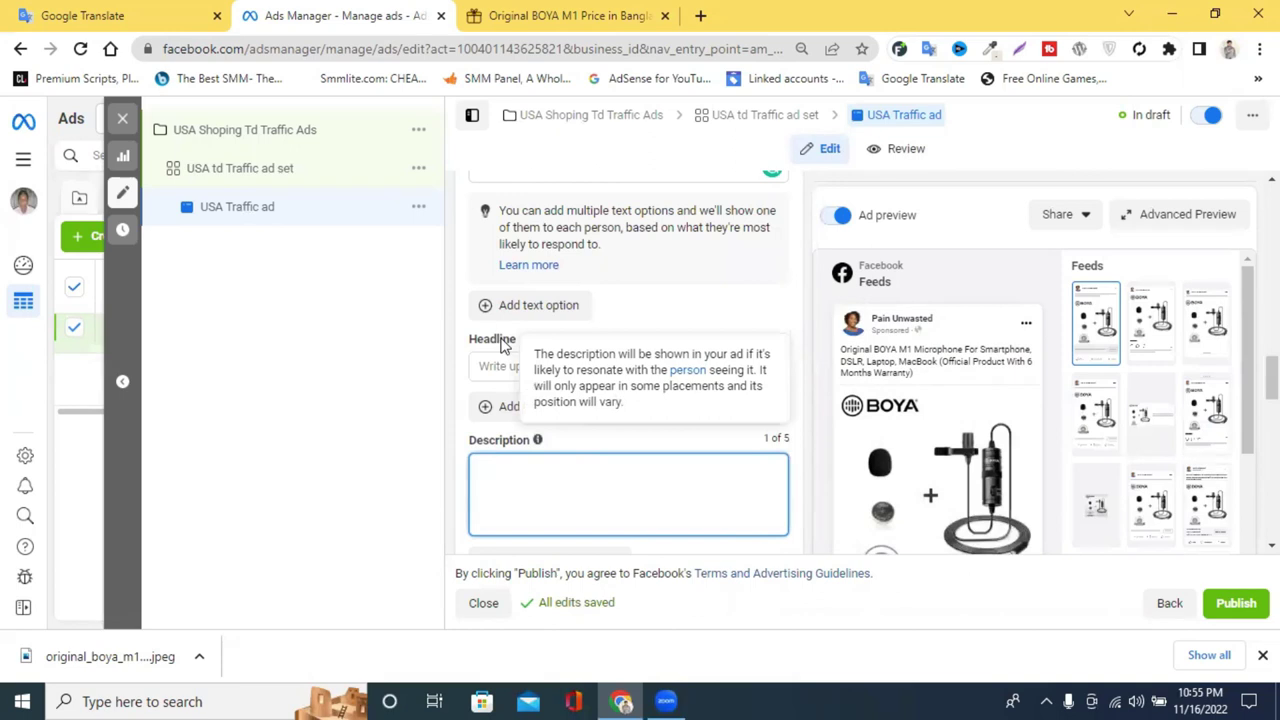
pyautogui.scroll(2, 537, 306)
pyautogui.click(719, 261)
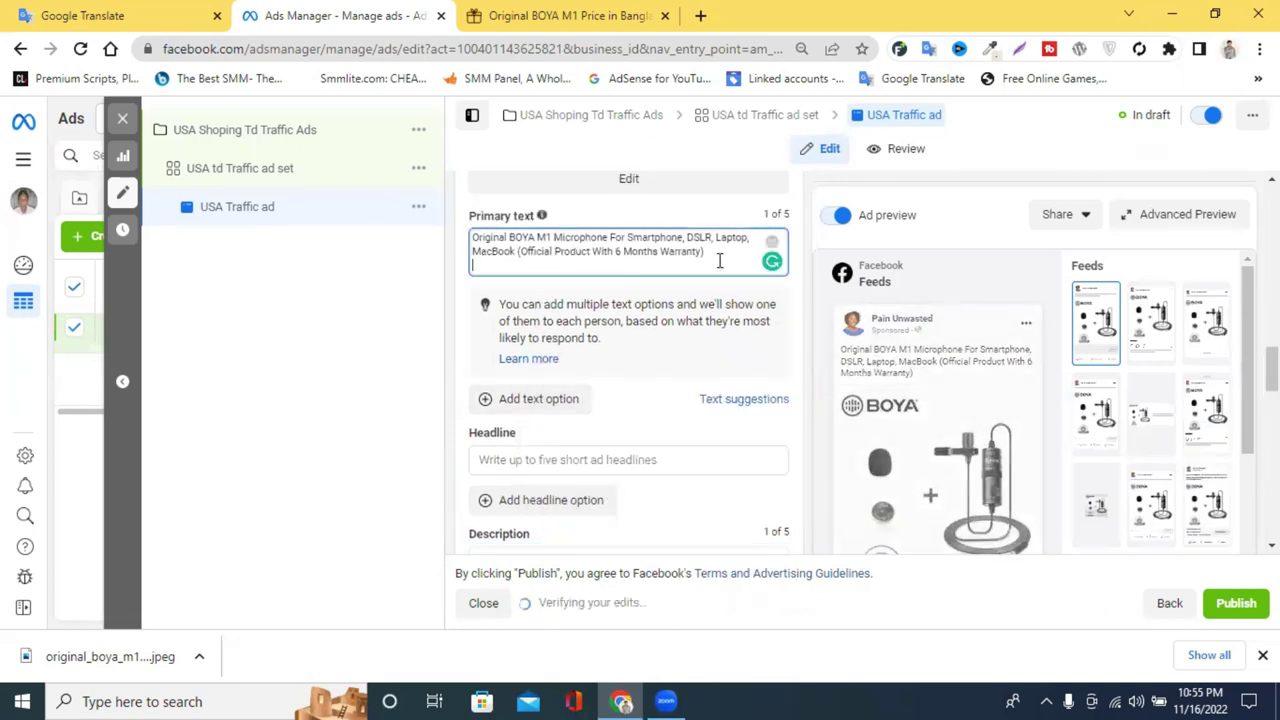
pyautogui.hotkey('ctrl', 'v')
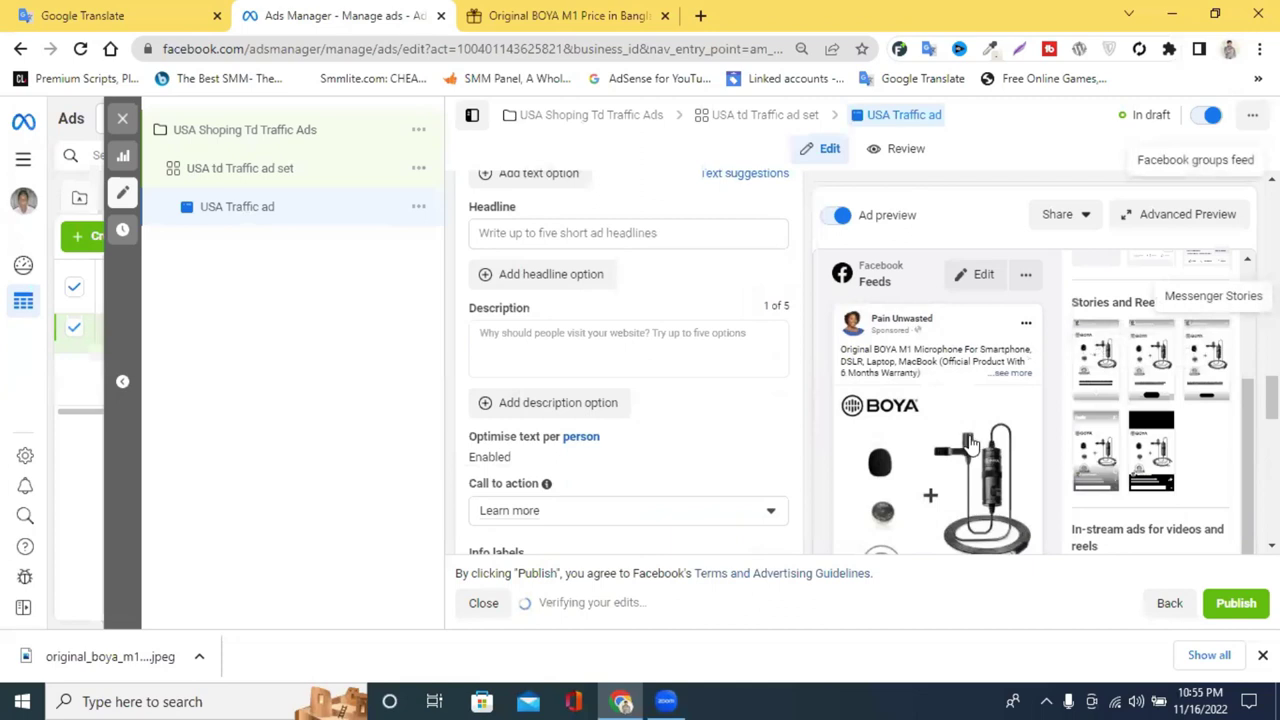
# - Examine the ad preview's link section and the available call-to-action options, leaving the call to action on Learn more
pyautogui.scroll(-10, 969, 435)
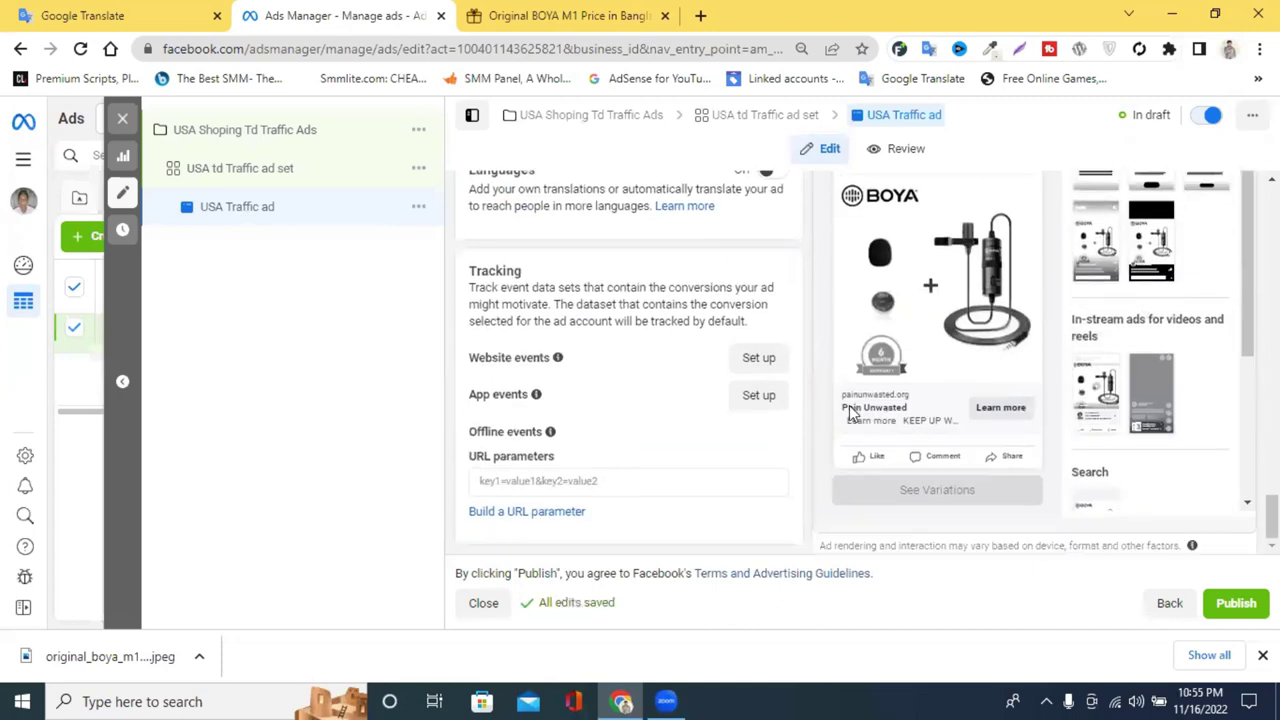
pyautogui.scroll(6, 591, 400)
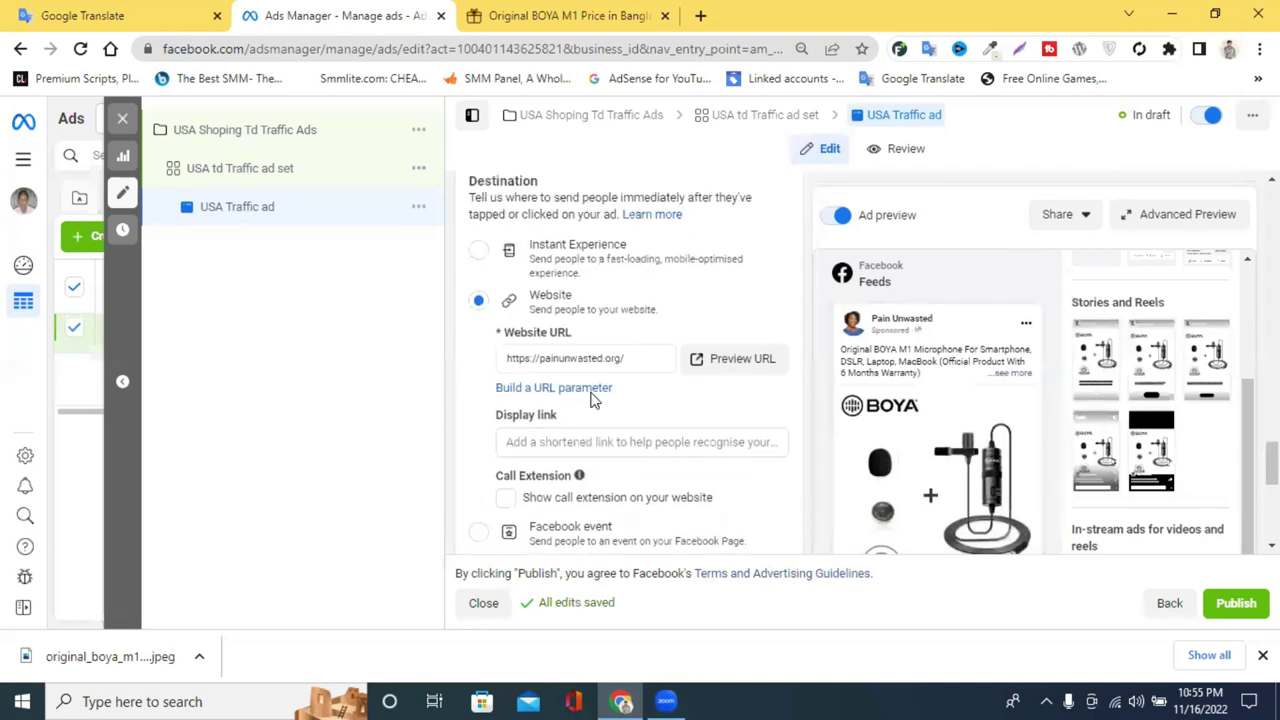
pyautogui.scroll(1, 591, 400)
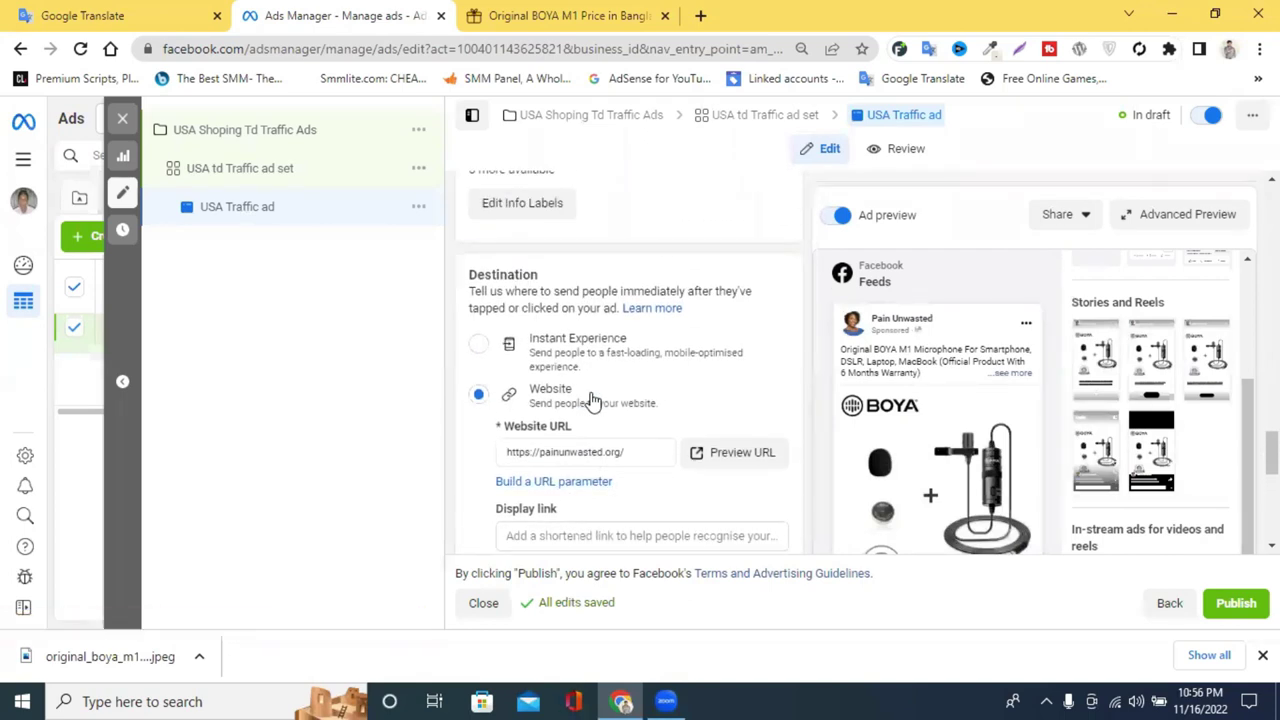
pyautogui.scroll(1, 591, 400)
pyautogui.scroll(4, 591, 400)
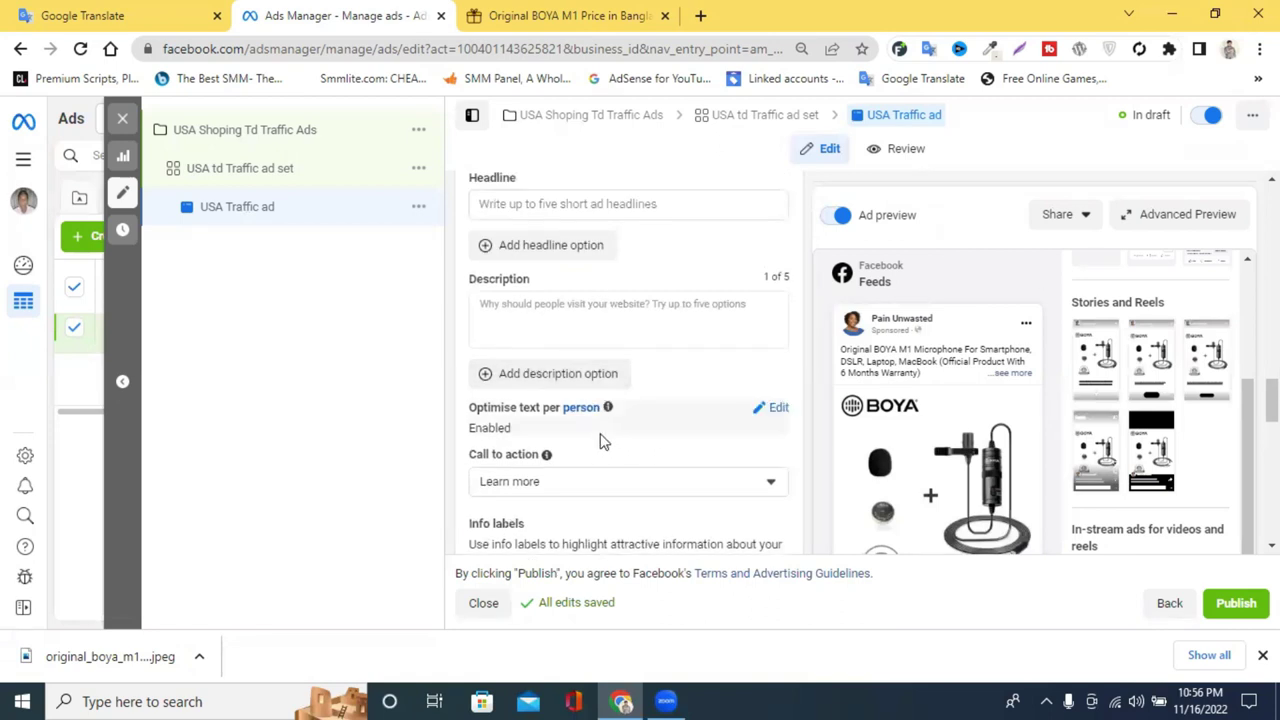
pyautogui.click(537, 484)
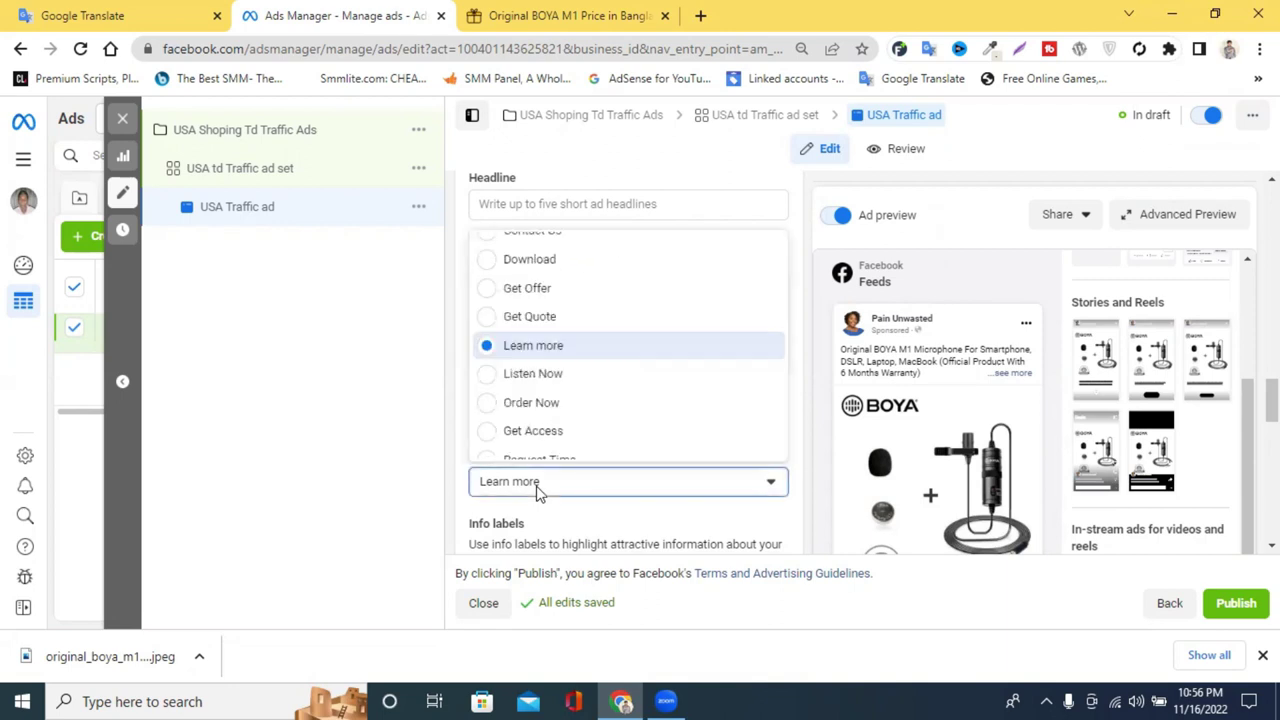
pyautogui.scroll(-3, 600, 403)
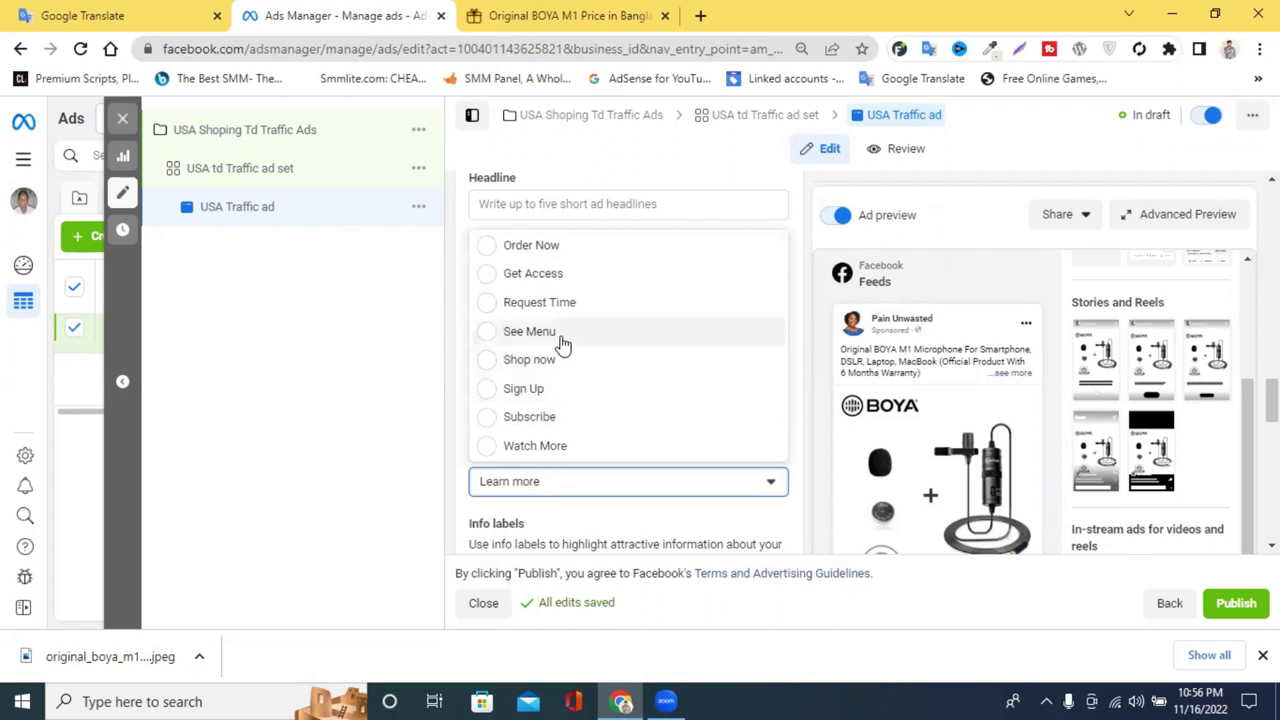
pyautogui.scroll(1, 562, 343)
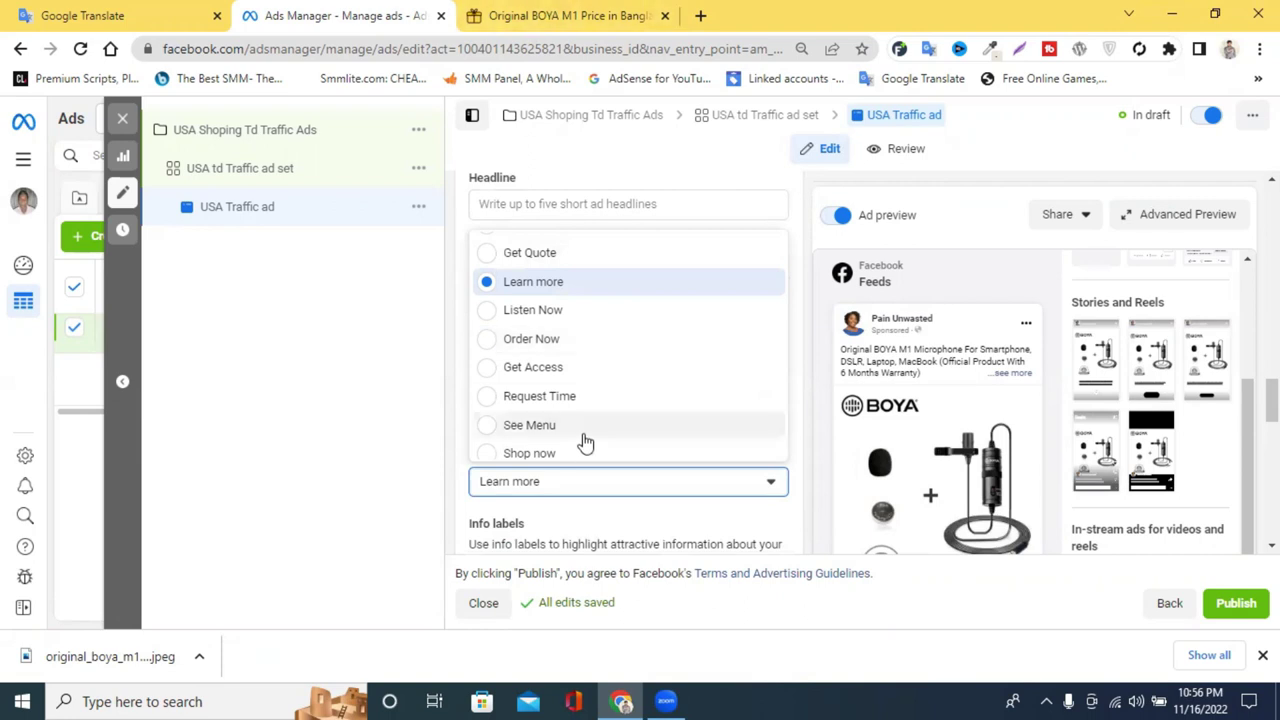
pyautogui.scroll(-1, 583, 435)
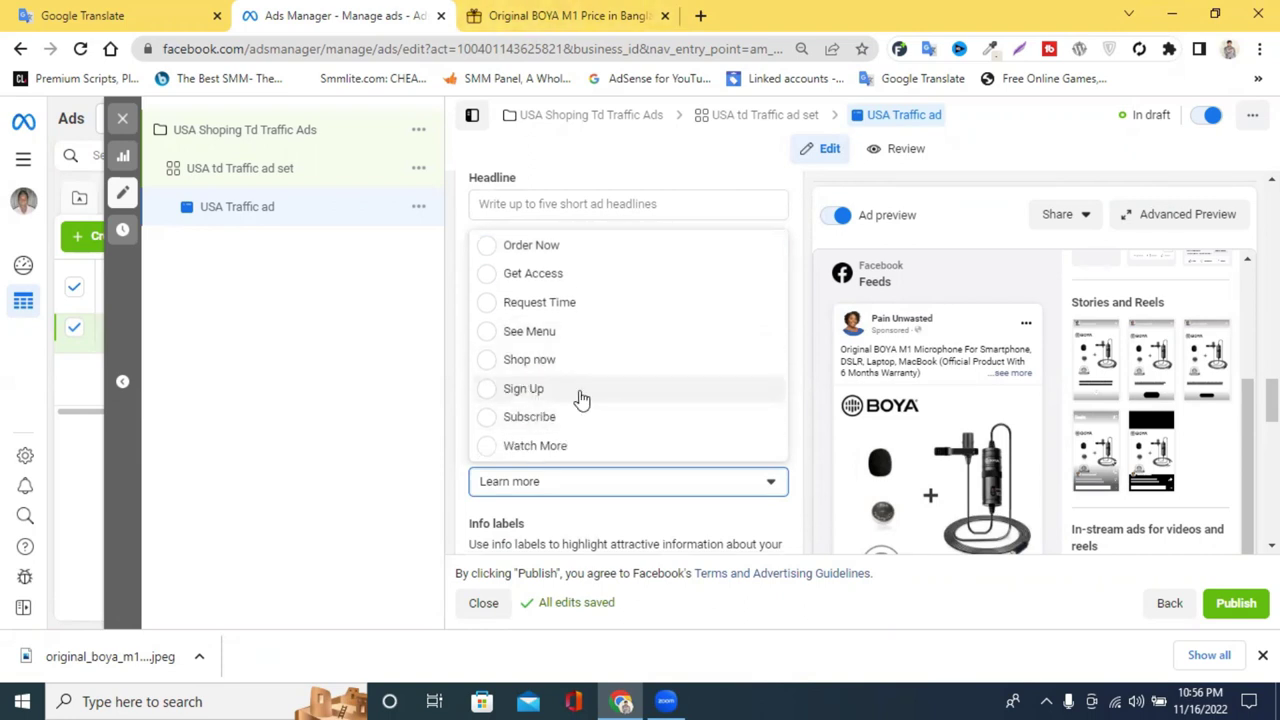
pyautogui.scroll(3, 587, 398)
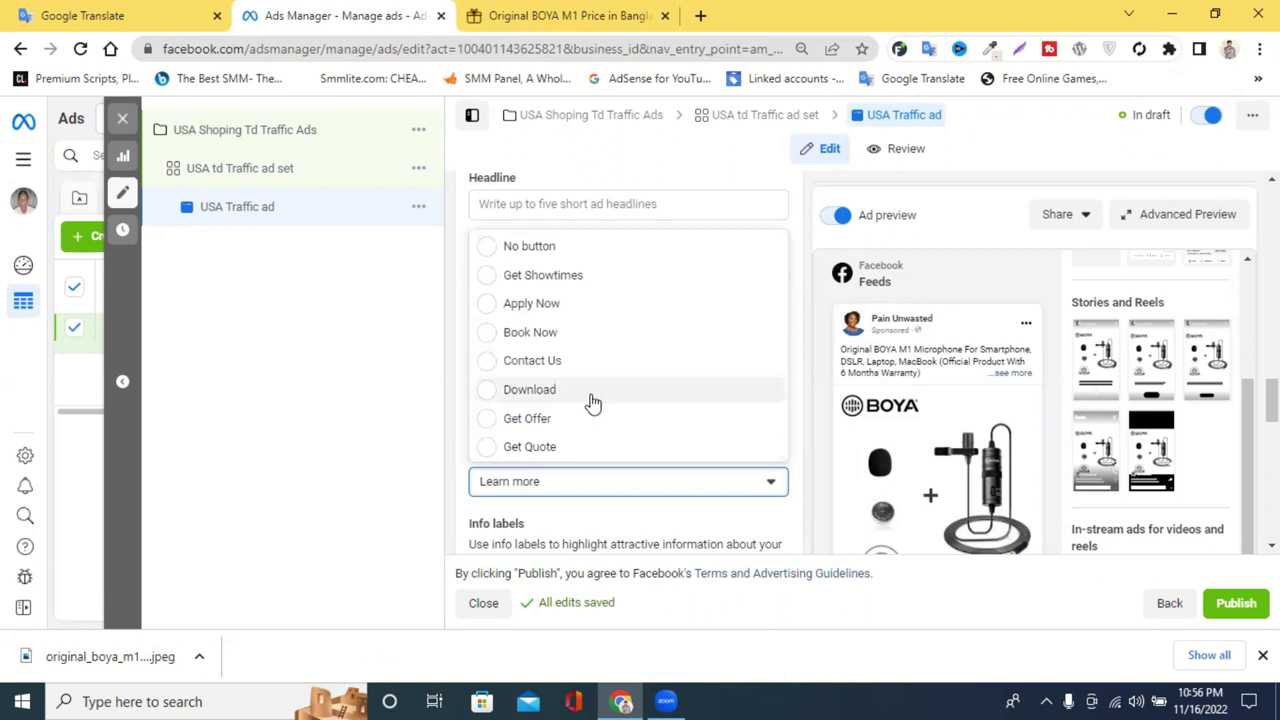
pyautogui.click(421, 421)
pyautogui.scroll(-2, 620, 400)
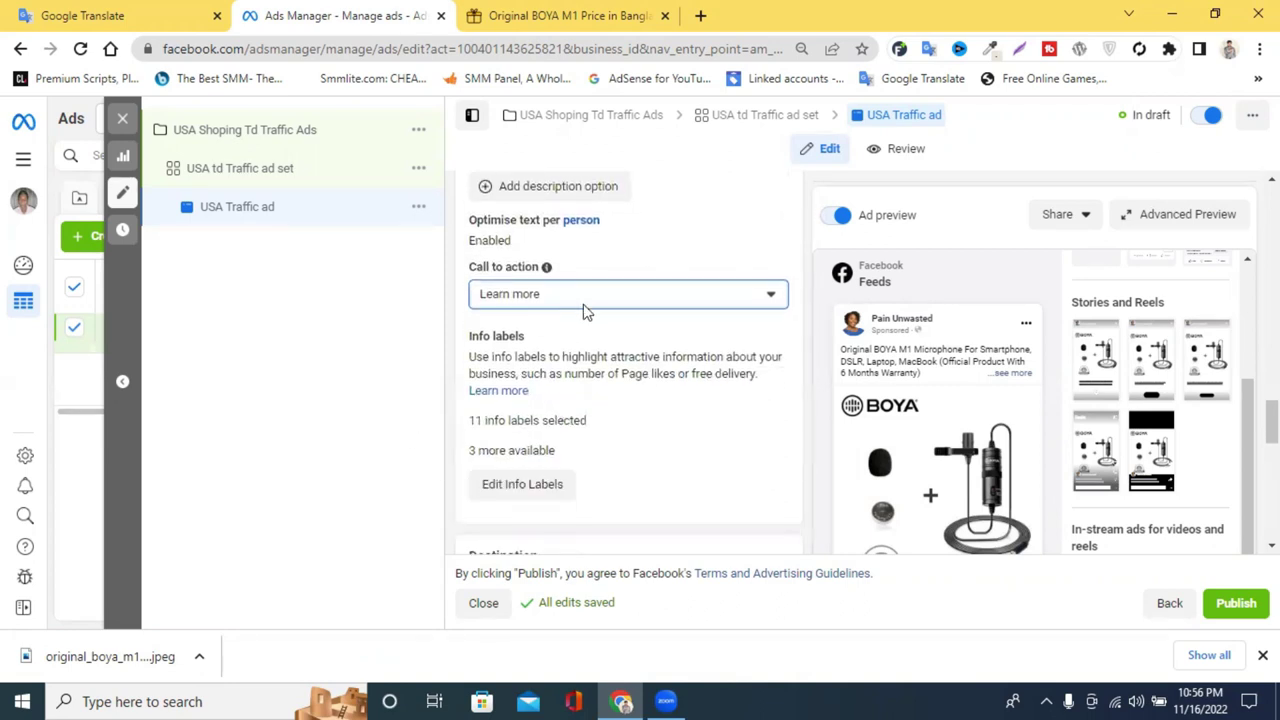
pyautogui.scroll(-2, 571, 357)
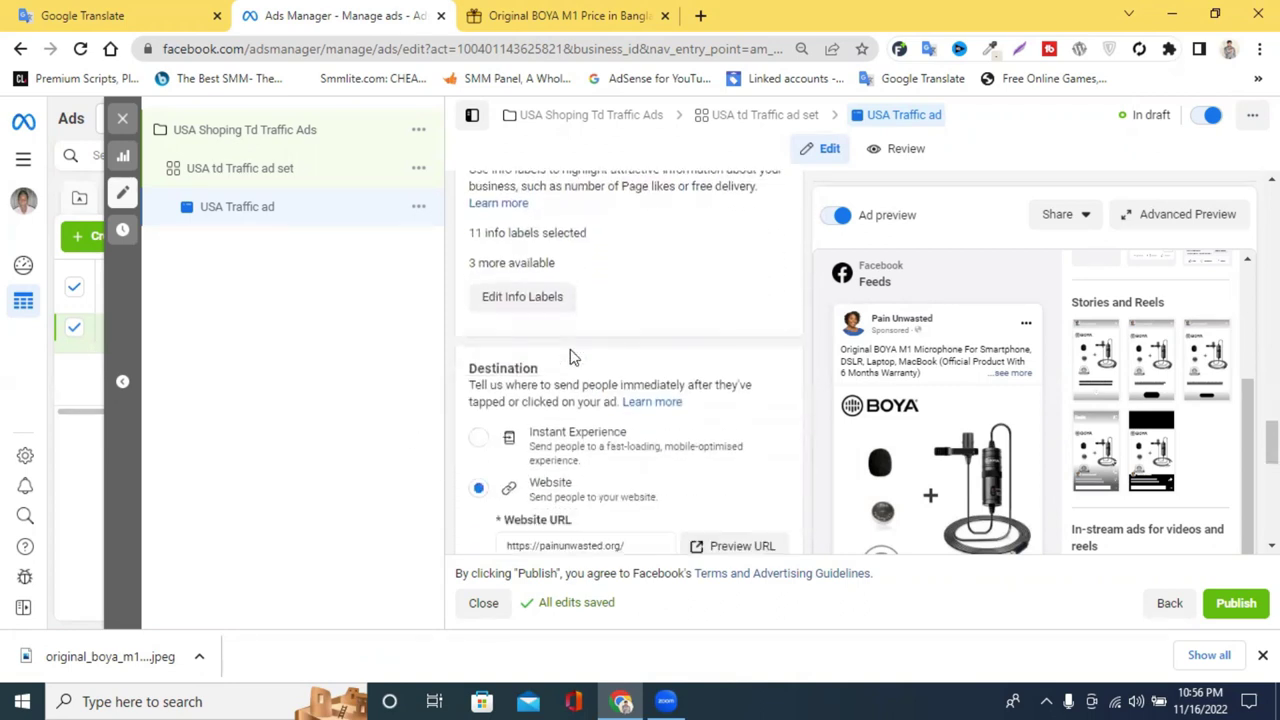
pyautogui.scroll(-1, 571, 357)
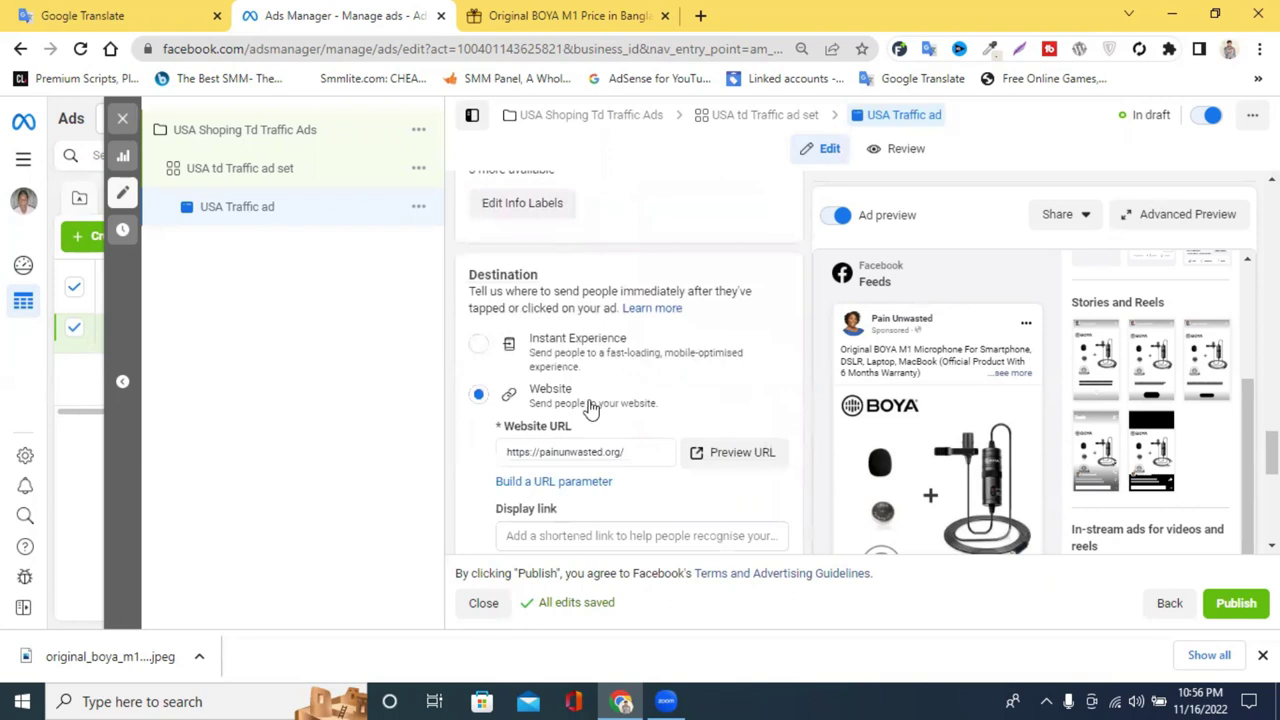
pyautogui.click(543, 12)
pyautogui.click(323, 46)
pyautogui.rightClick(327, 47)
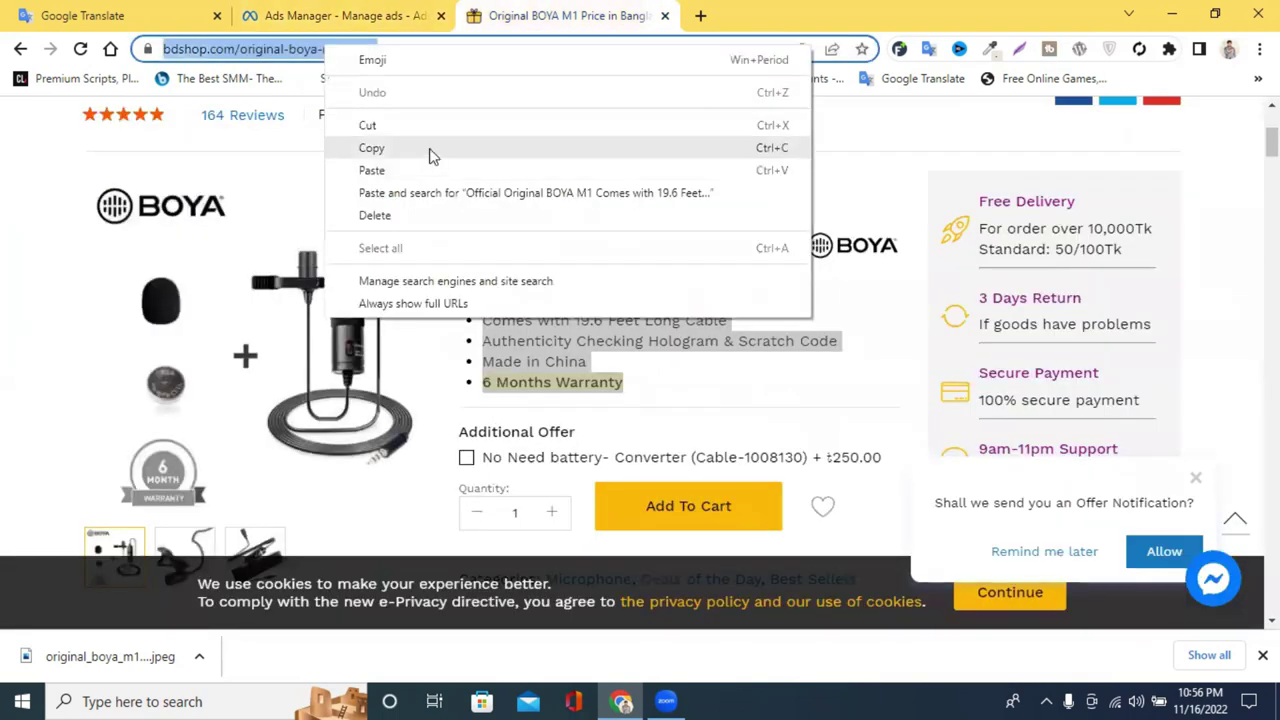
pyautogui.click(430, 155)
pyautogui.hotkey('ctrl', 'shift', 'Tab')
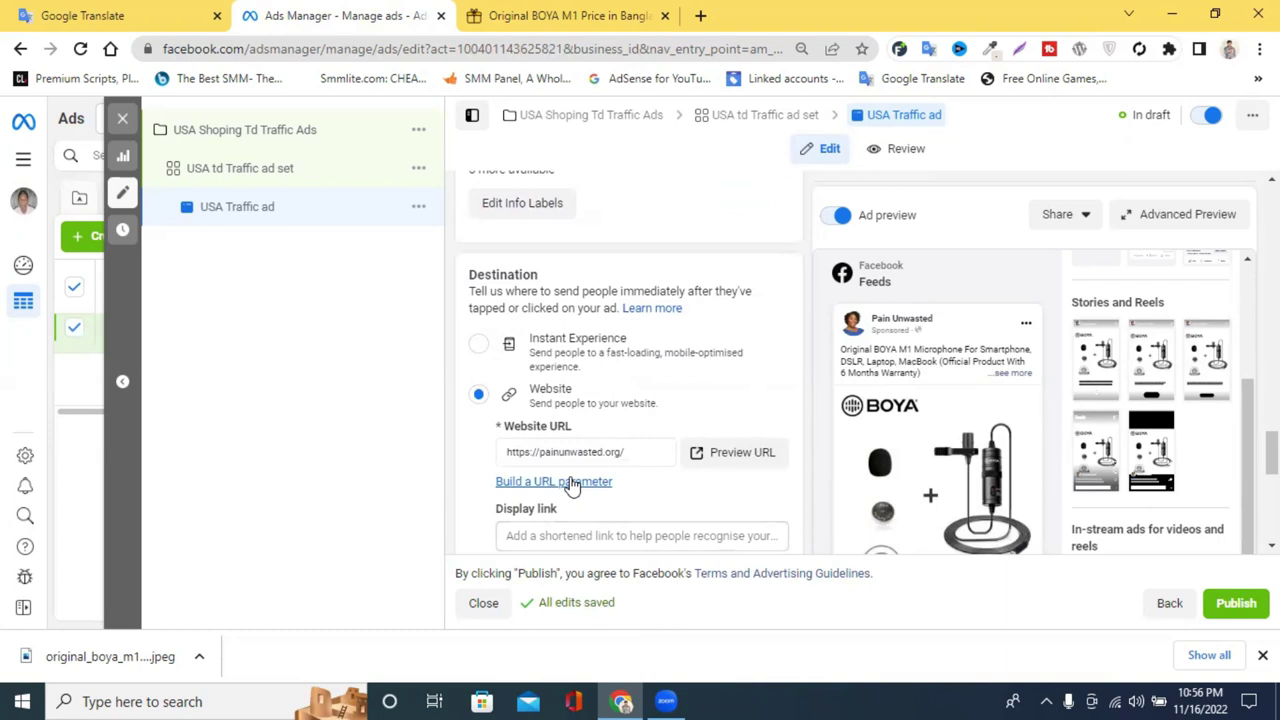
pyautogui.doubleClick(571, 455)
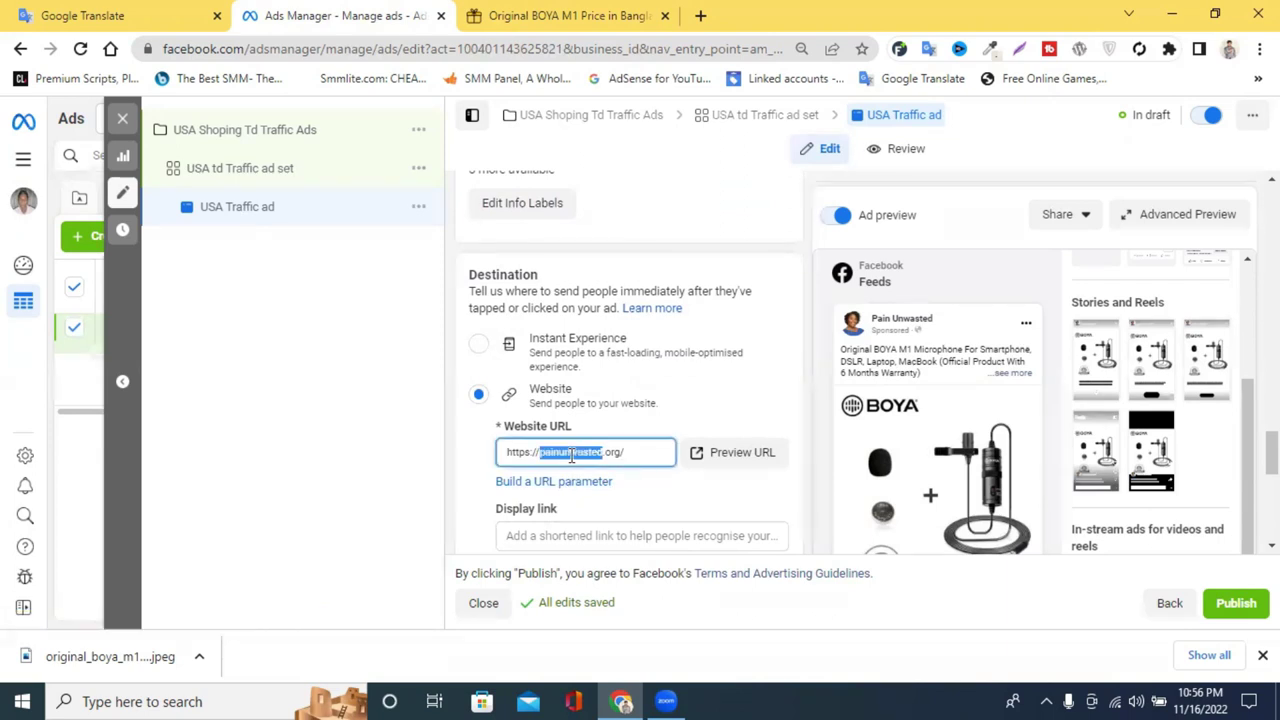
pyautogui.hotkey('ctrl', 'a')
pyautogui.write('https://www.bdshop.com/original-boya-m1-in-bd')
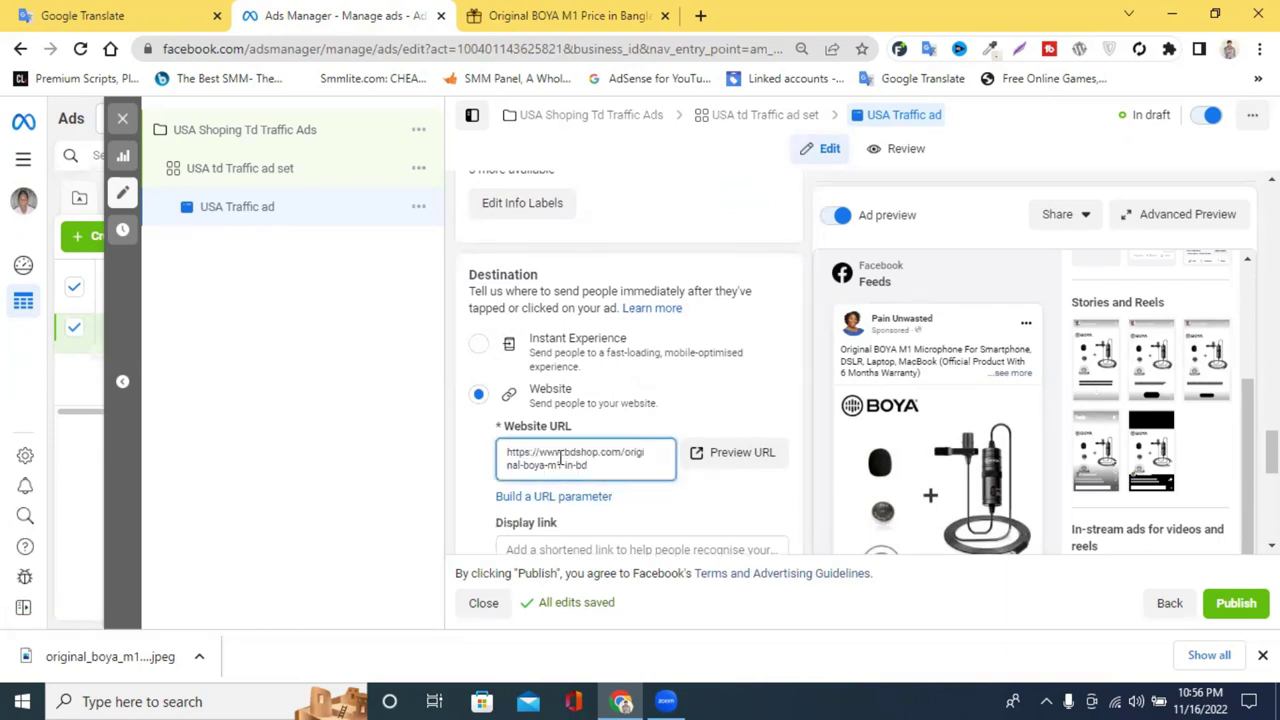
pyautogui.scroll(-3, 700, 440)
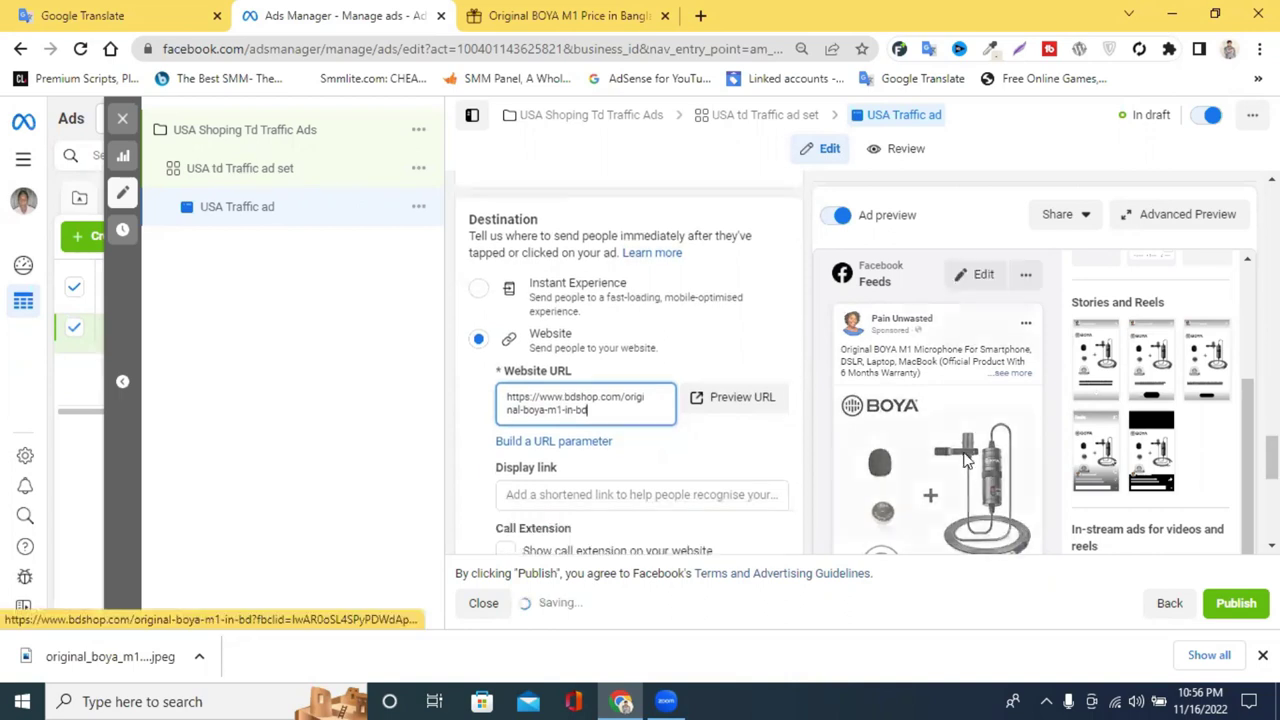
pyautogui.scroll(-5, 990, 413)
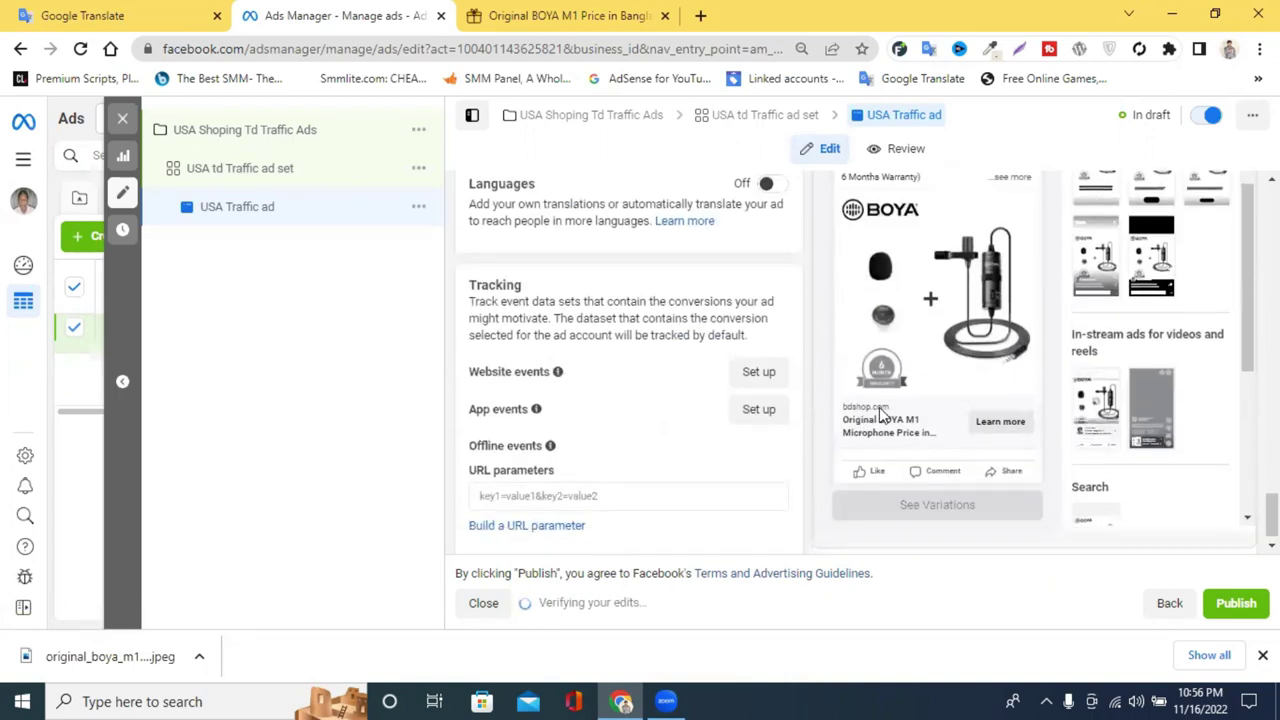
pyautogui.scroll(3, 654, 429)
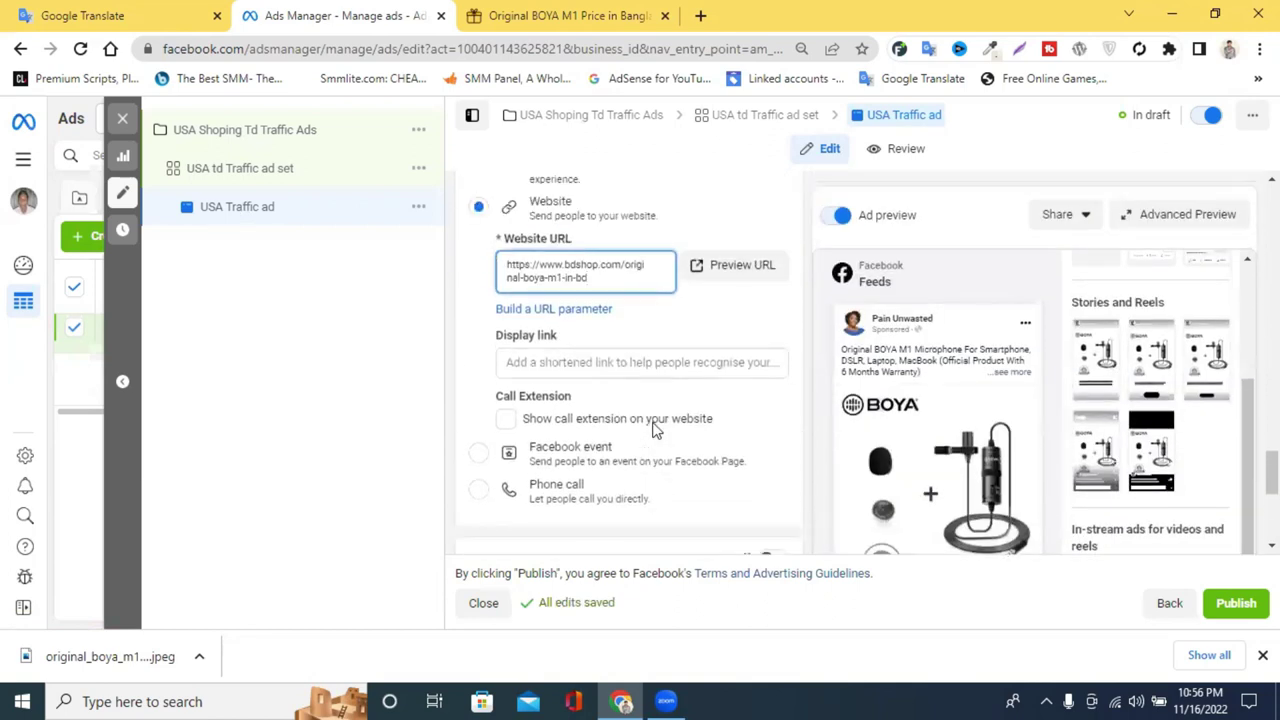
pyautogui.scroll(-3, 553, 360)
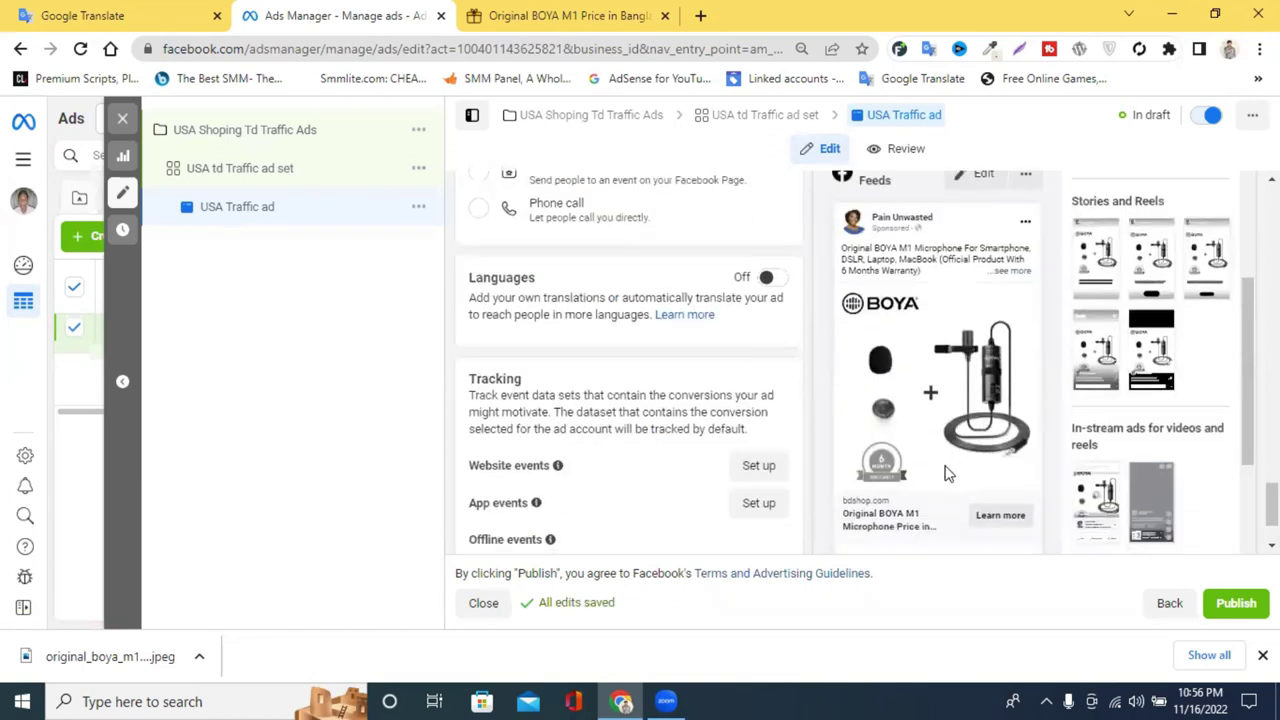
# - Copy "Original BOYA M1 Microphone" from the product page title into the ad's headline and check it in the preview
pyautogui.scroll(2, 606, 366)
pyautogui.click(545, 15)
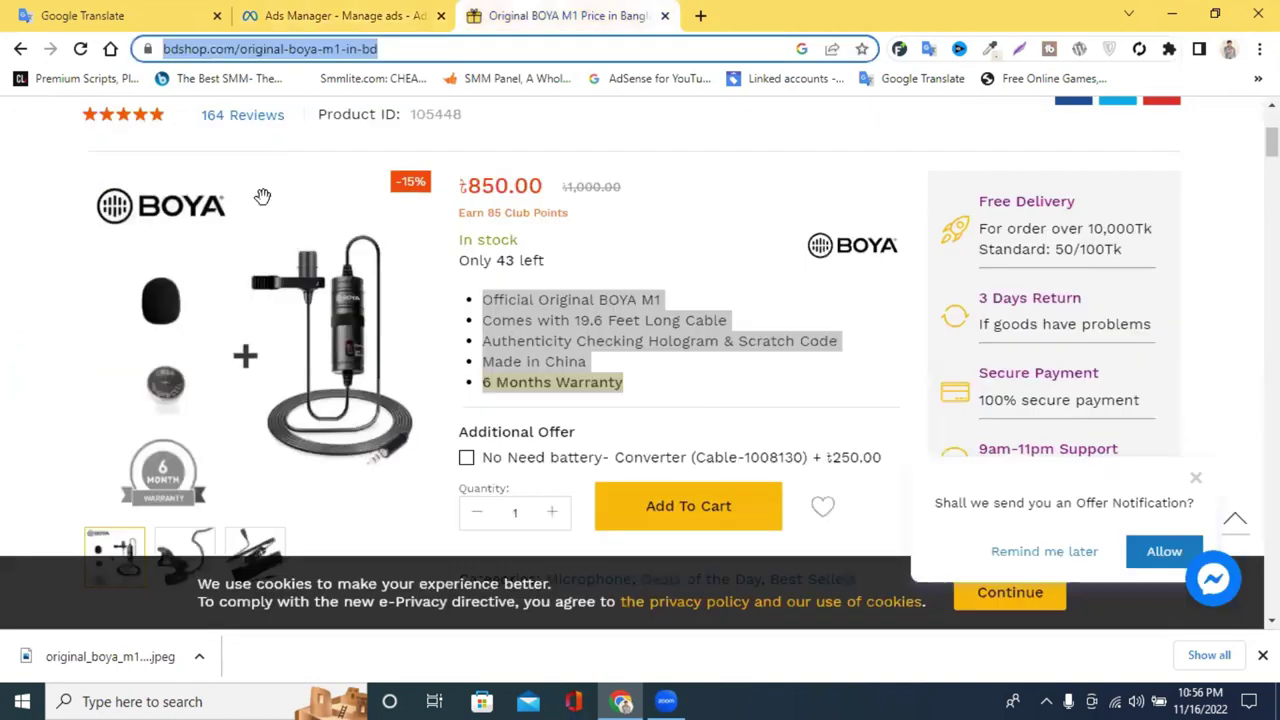
pyautogui.moveTo(88, 330); pyautogui.dragTo(400, 335)
pyautogui.hotkey('ctrl', 'c')
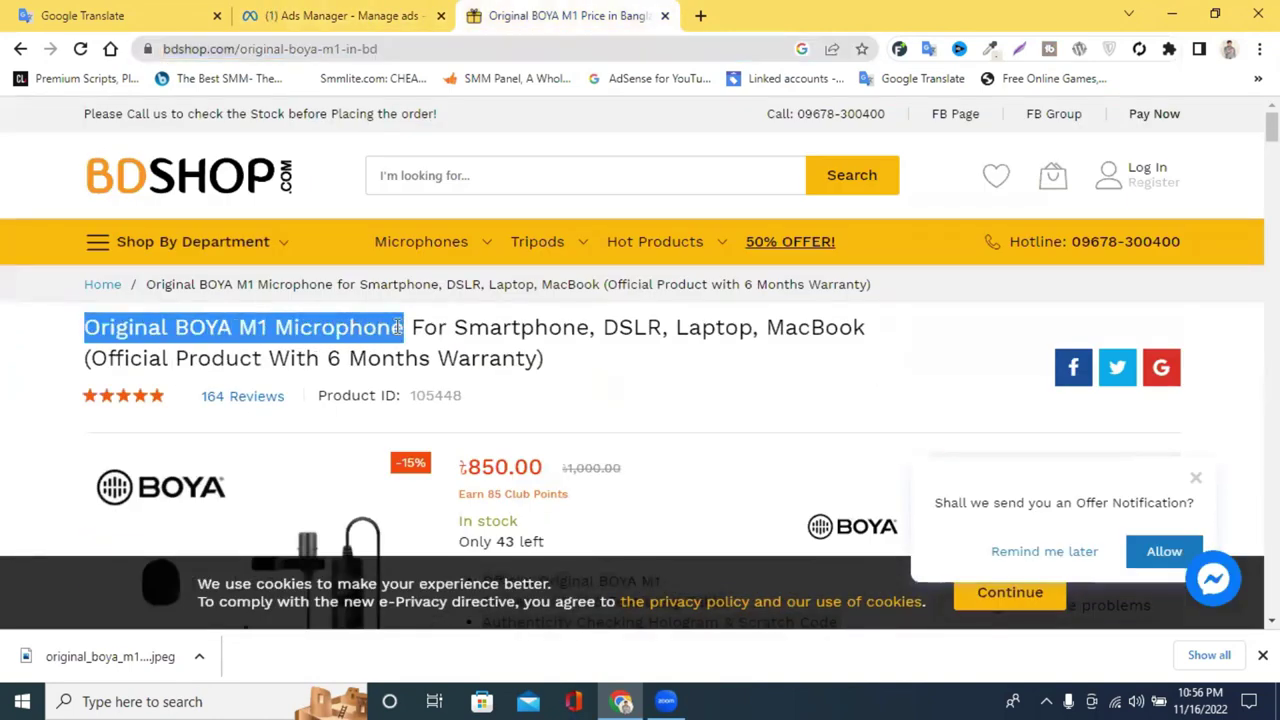
pyautogui.click(388, 14)
pyautogui.scroll(2, 600, 420)
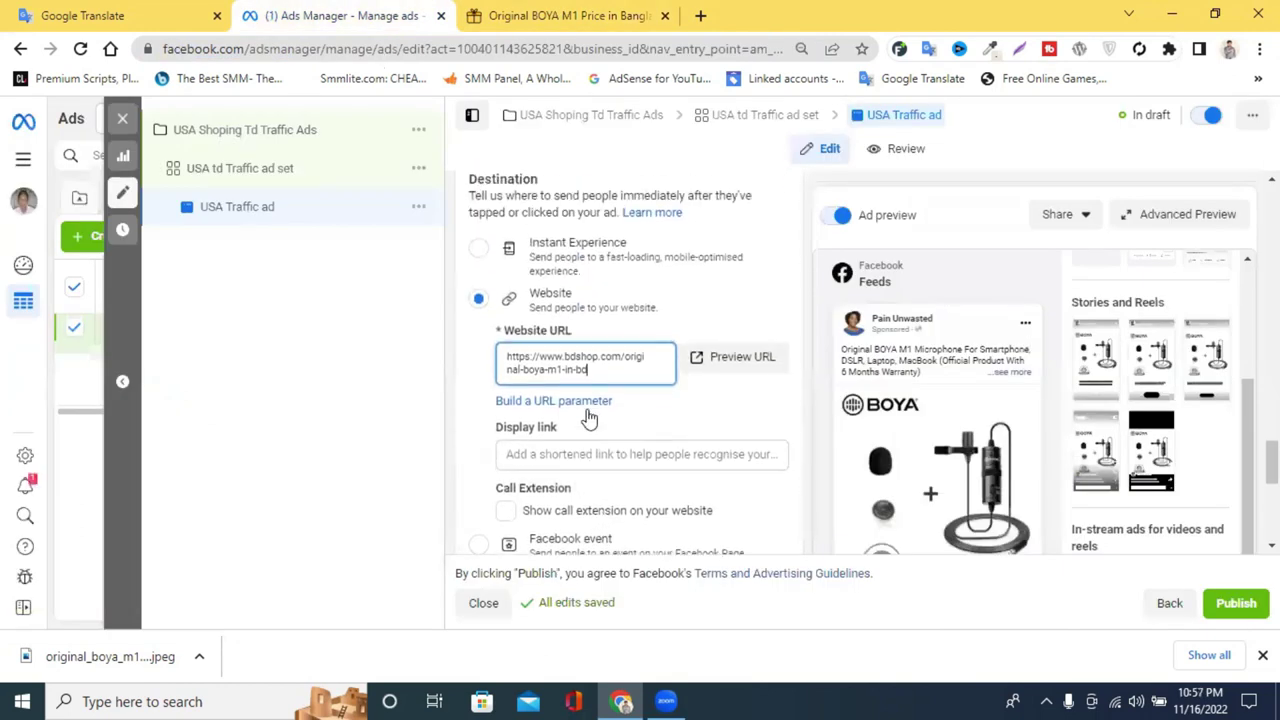
pyautogui.scroll(5, 589, 418)
pyautogui.scroll(2, 585, 412)
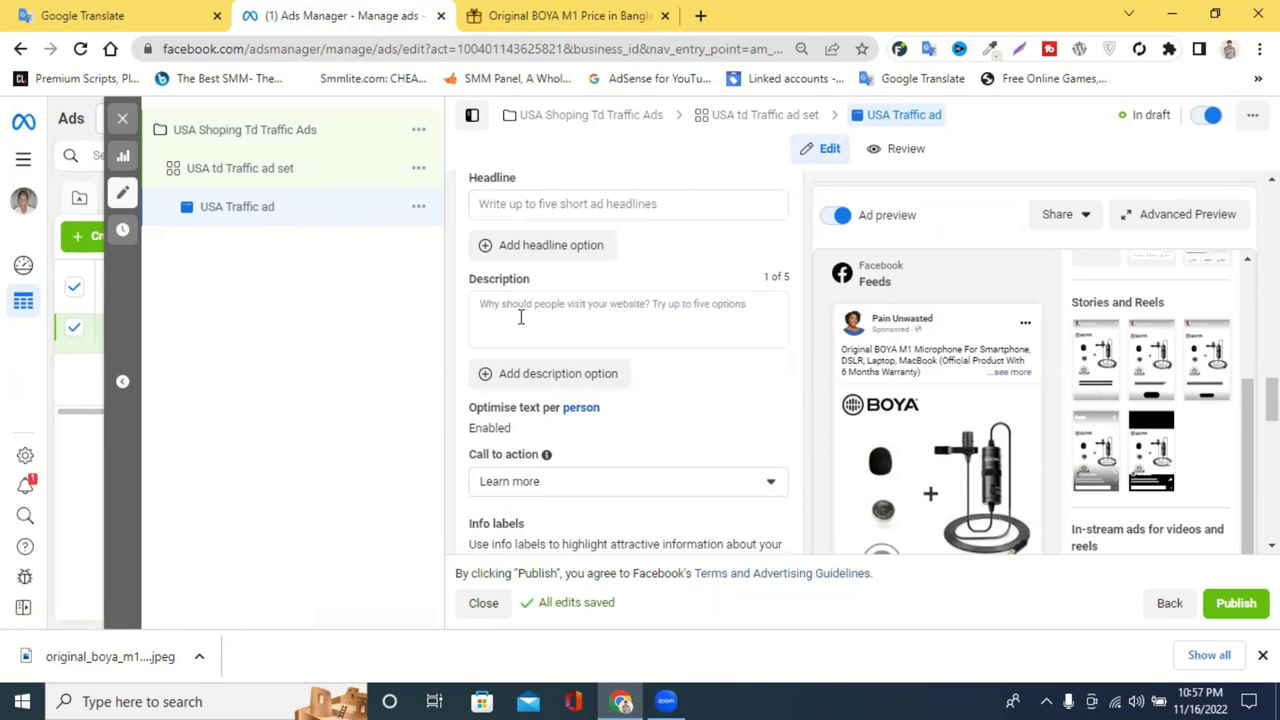
pyautogui.scroll(1, 520, 317)
pyautogui.click(517, 295)
pyautogui.hotkey('ctrl', 'v')
pyautogui.scroll(-5, 966, 417)
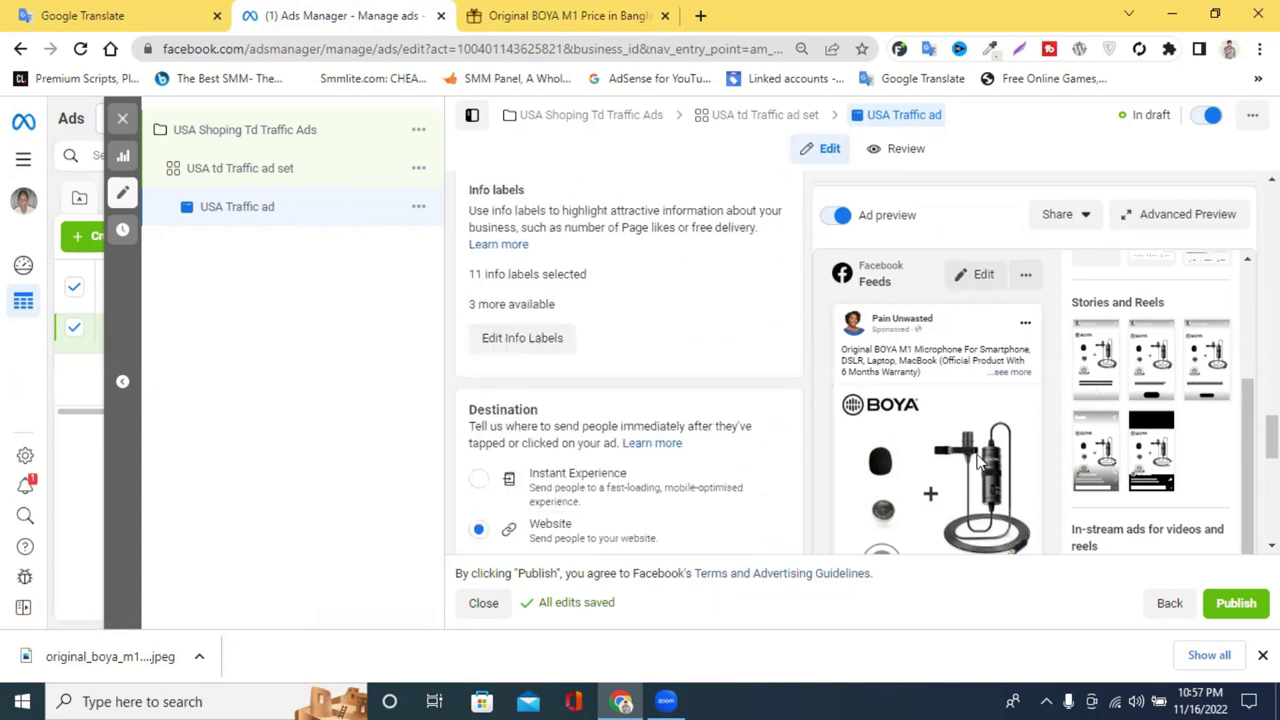
pyautogui.scroll(-5, 970, 460)
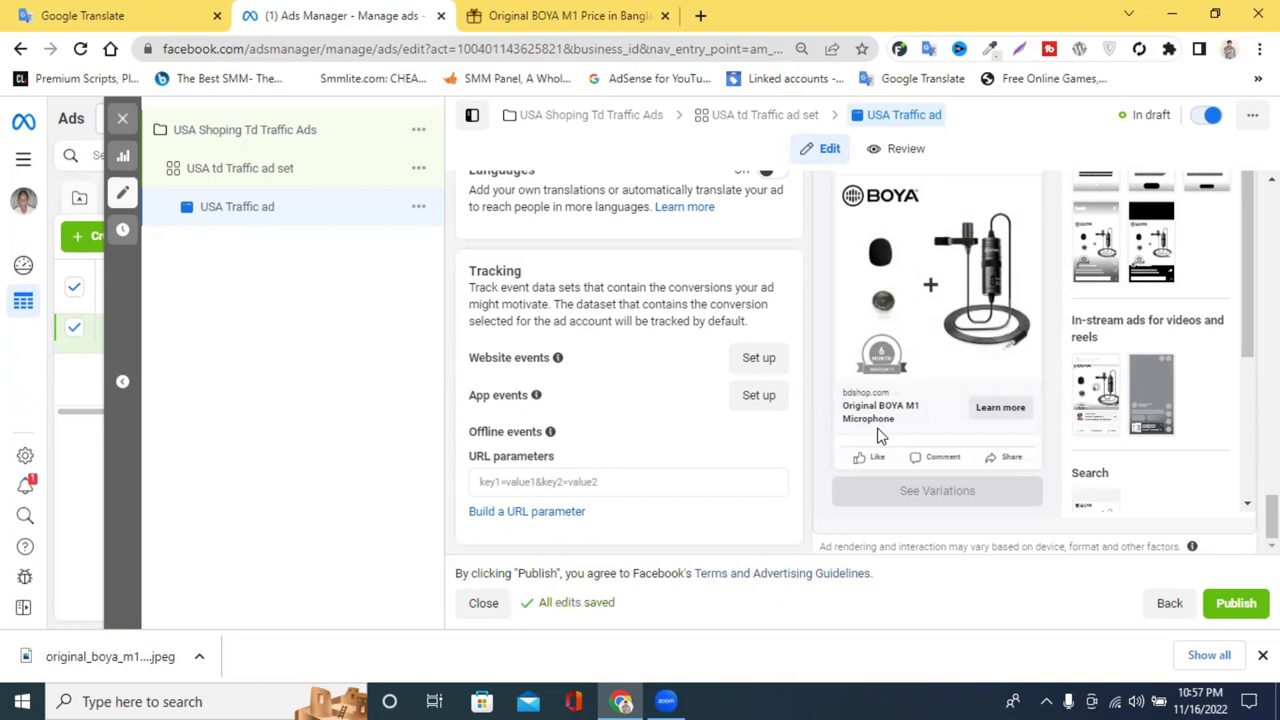
# - Add "Free" at the start of the ad's headline and check the headline in the ad preview
pyautogui.scroll(10, 630, 380)
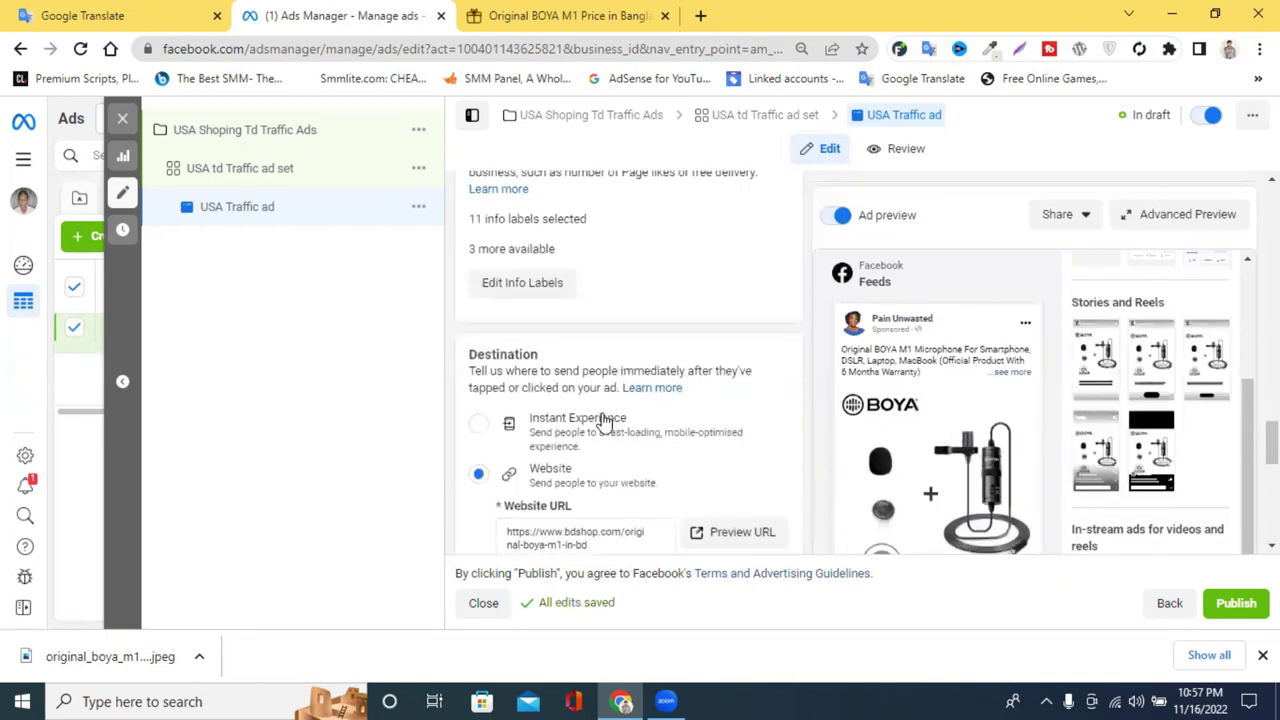
pyautogui.scroll(10, 604, 422)
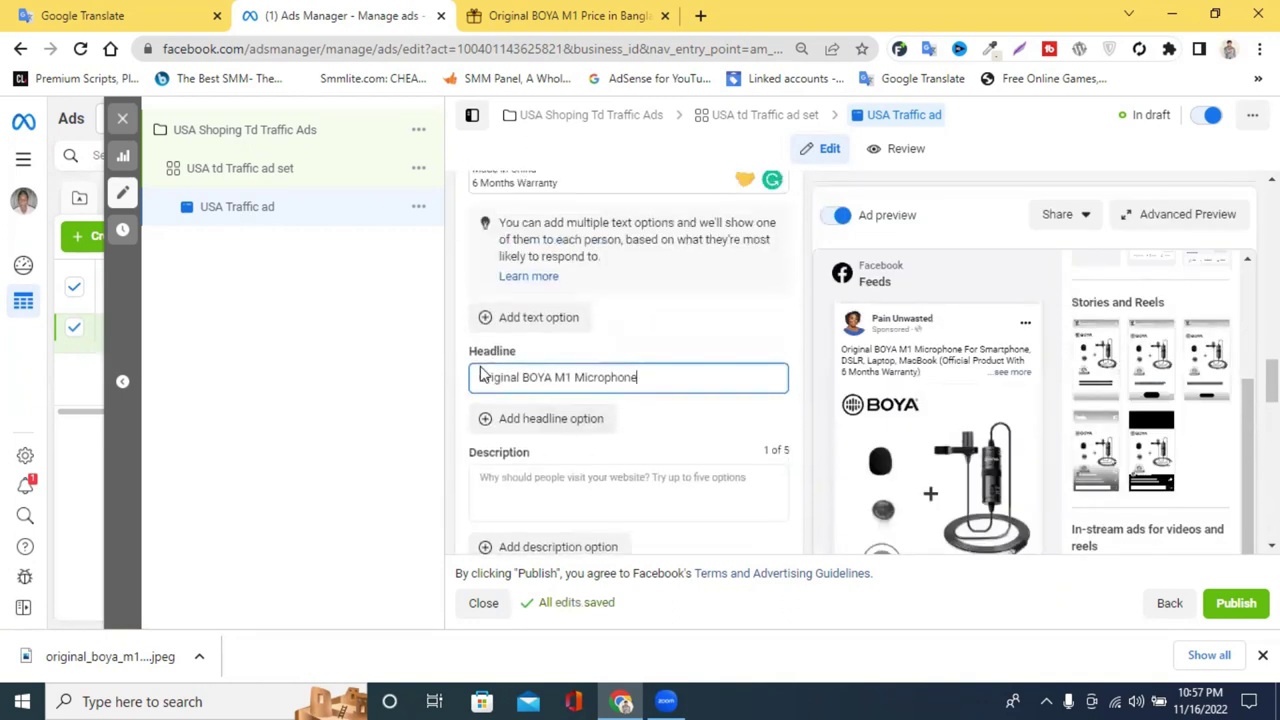
pyautogui.click(481, 378)
pyautogui.write('Free')
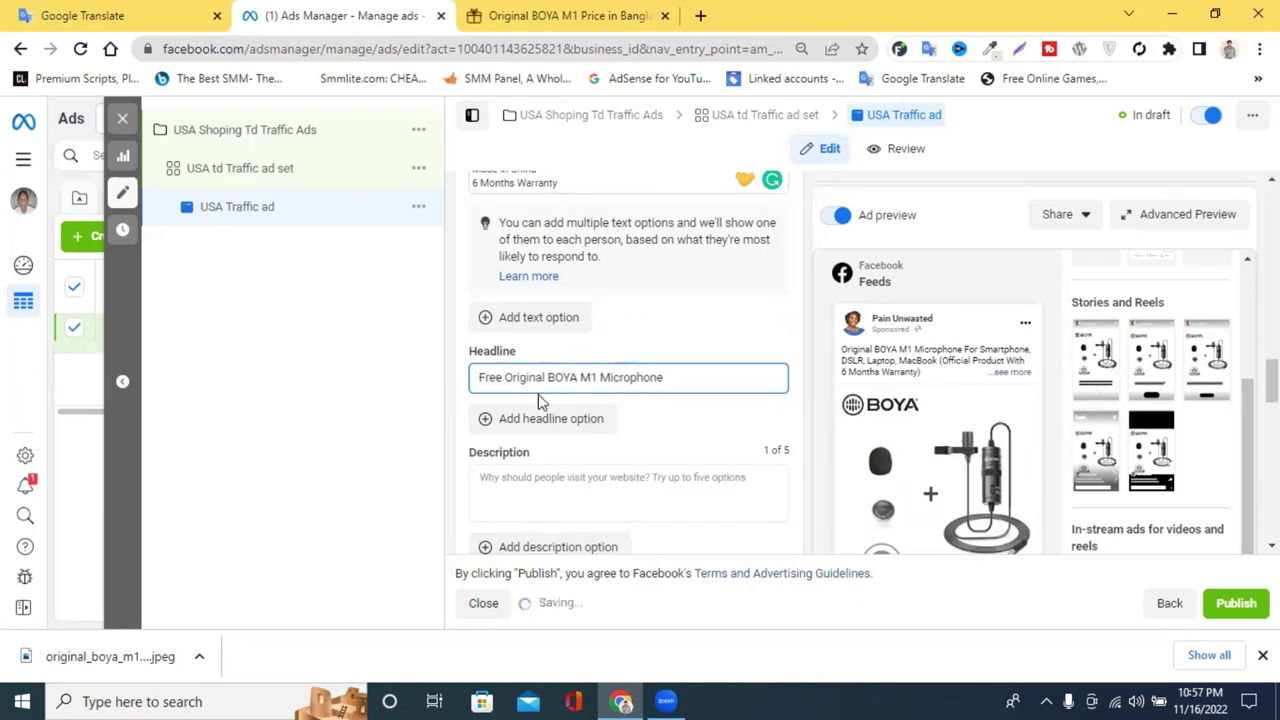
pyautogui.scroll(-15, 630, 400)
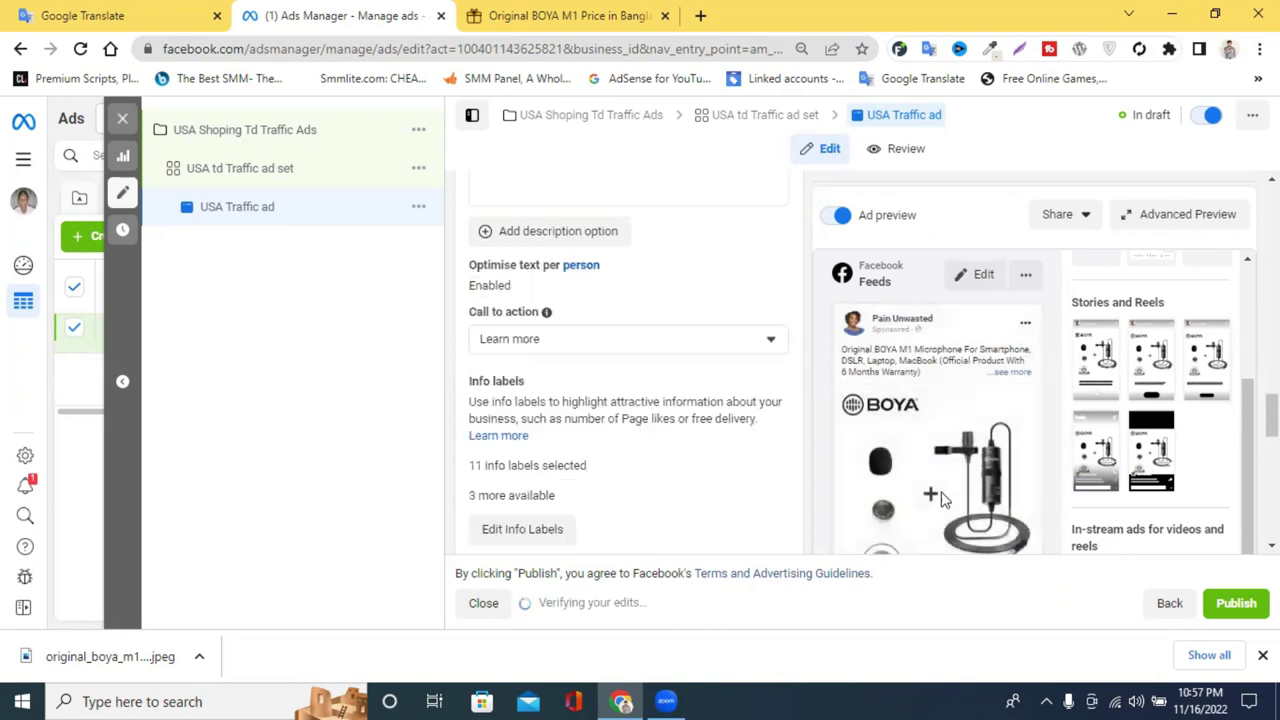
pyautogui.scroll(-3, 873, 437)
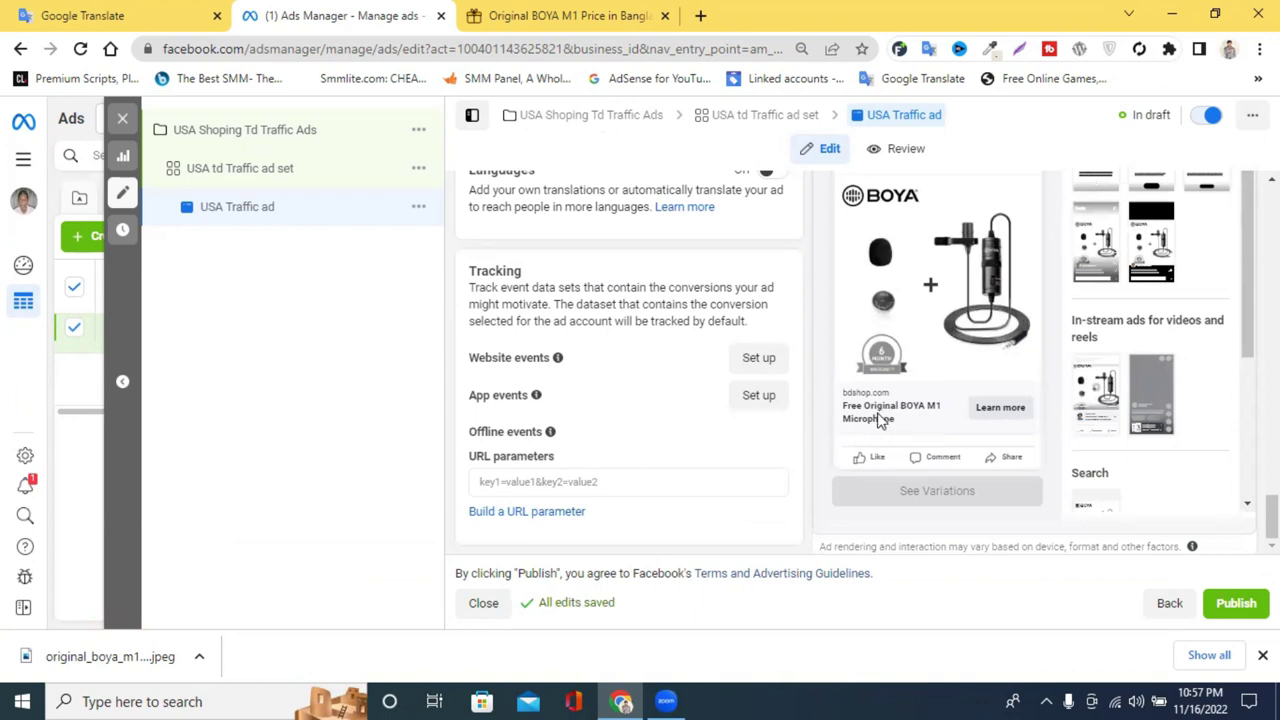
pyautogui.click(565, 15)
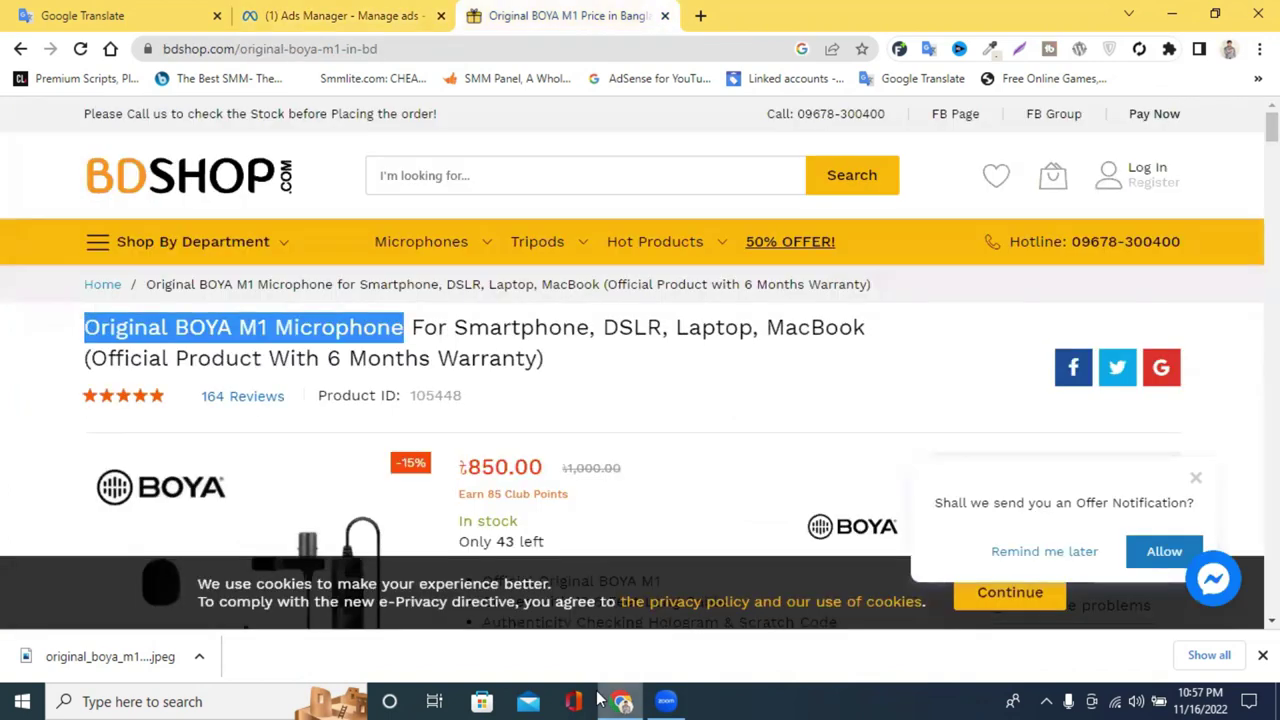
pyautogui.click(335, 15)
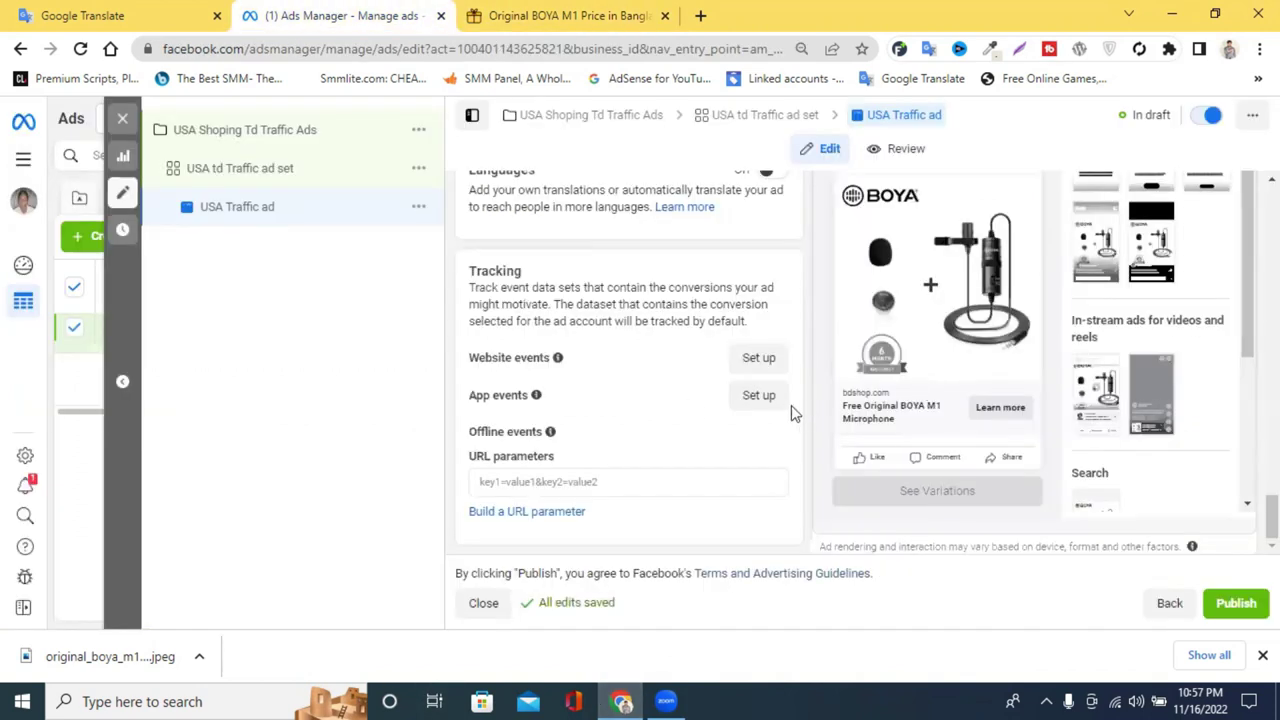
pyautogui.scroll(8, 600, 380)
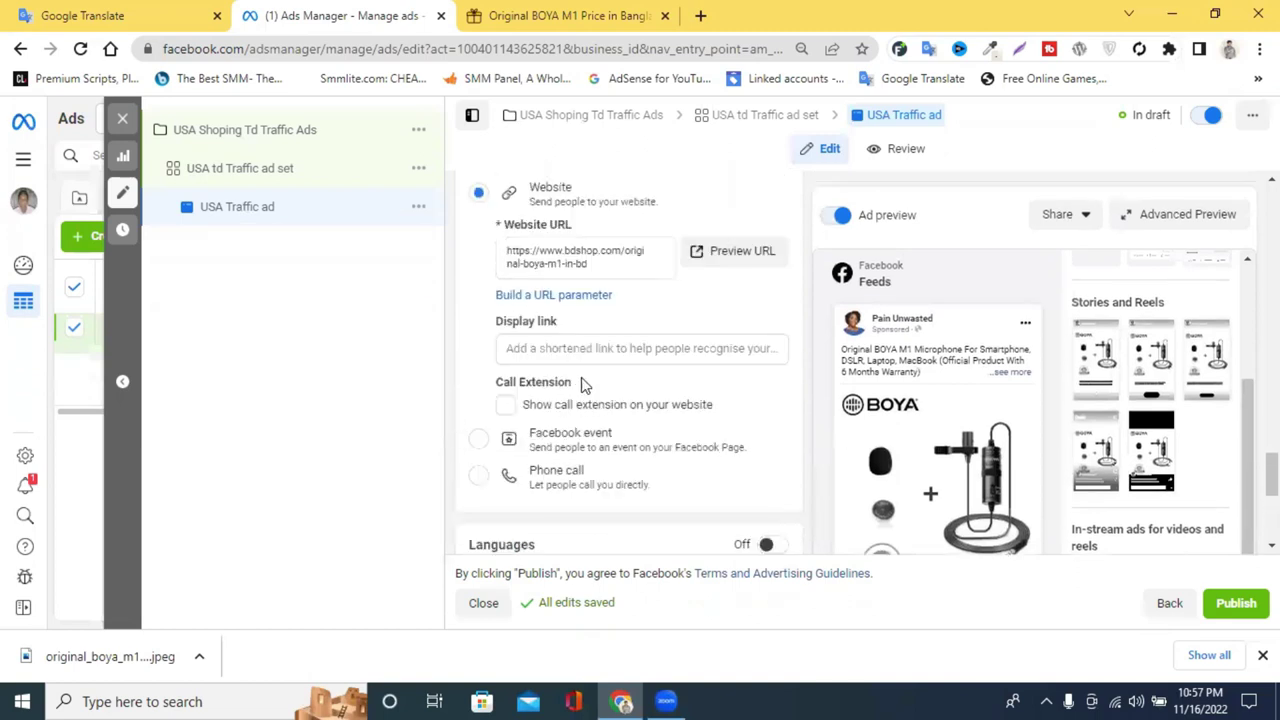
pyautogui.scroll(10, 540, 350)
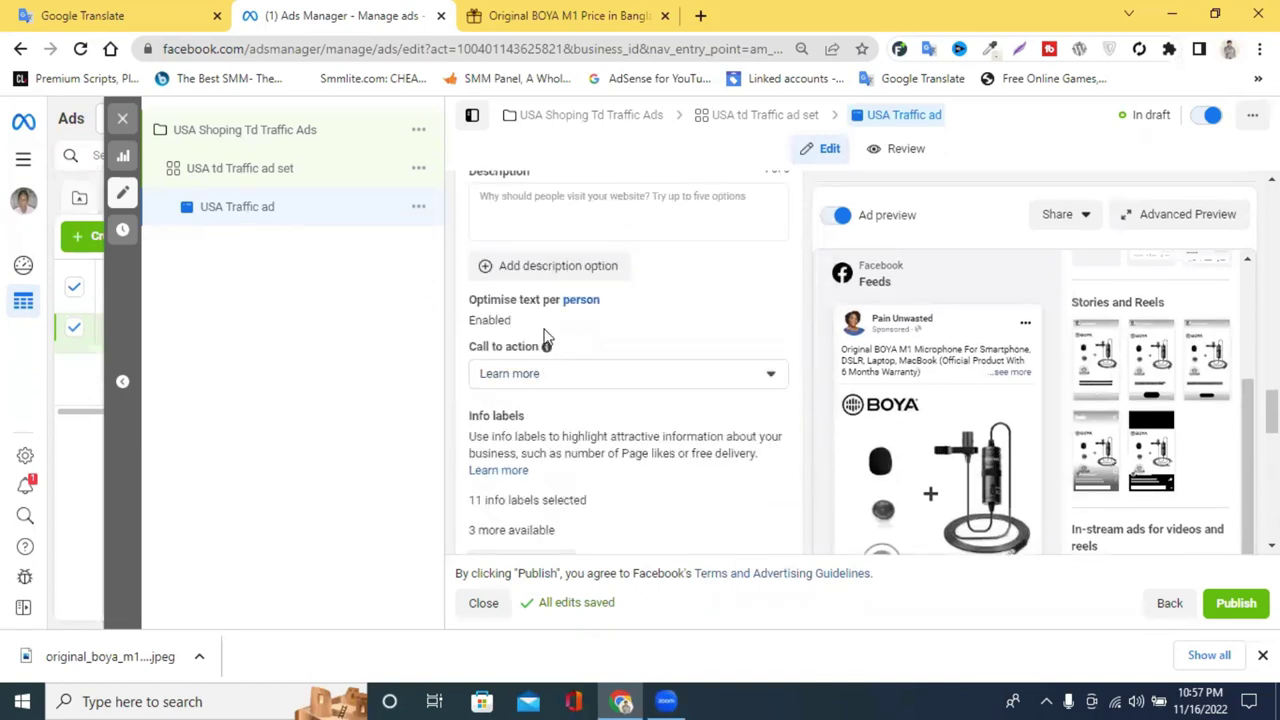
# - Replace "Free" with "Best price" at the start of the ad's headline and check the ad preview
pyautogui.scroll(4, 549, 323)
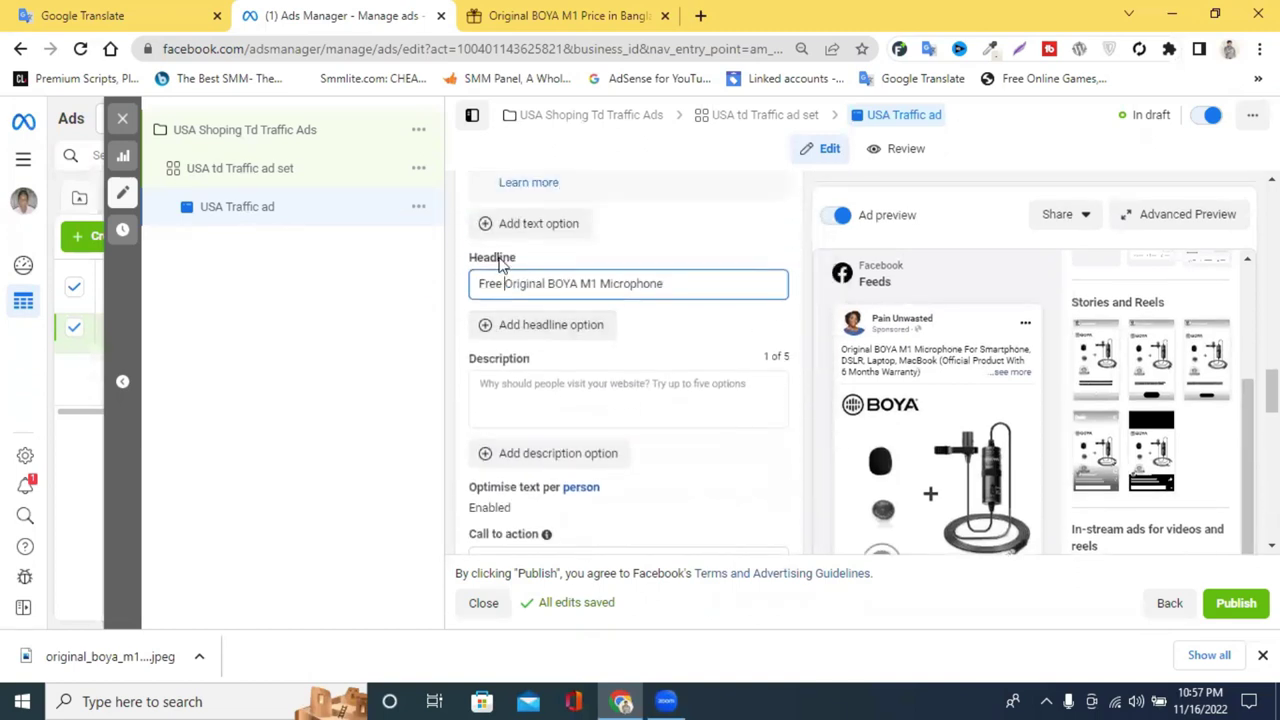
pyautogui.moveTo(502, 285); pyautogui.dragTo(474, 289)
pyautogui.write('Best')
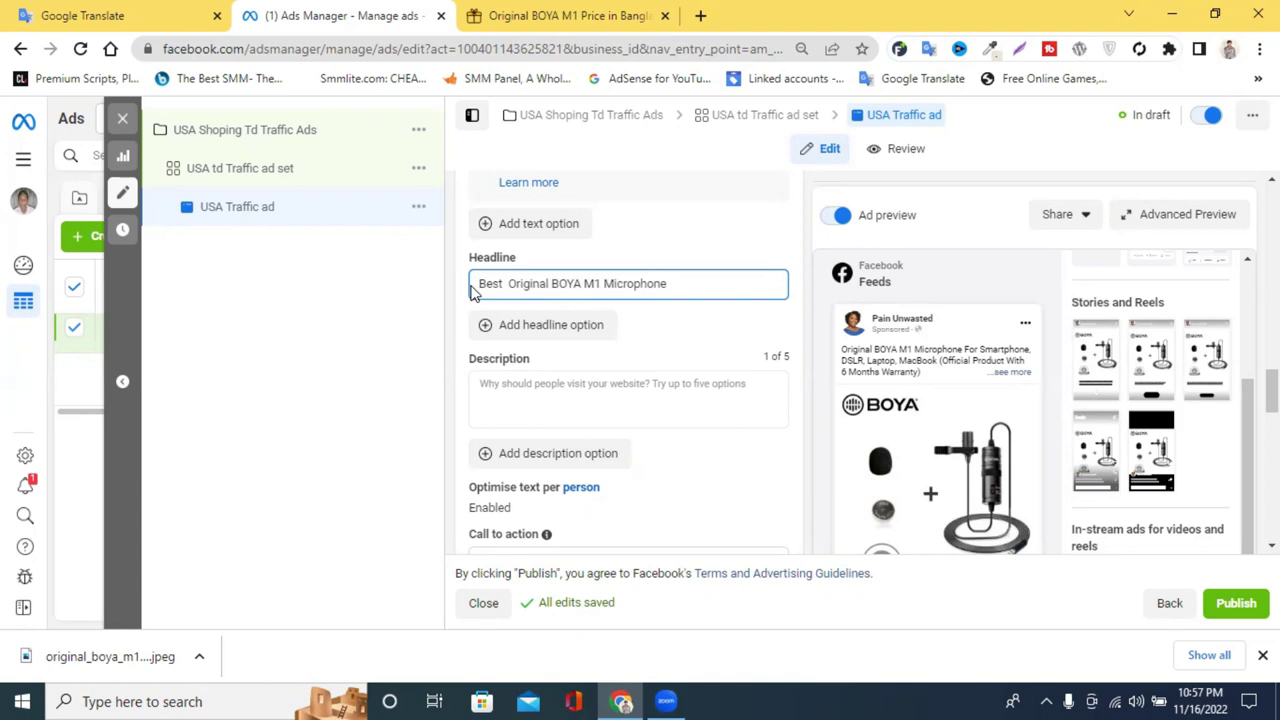
pyautogui.write(' price')
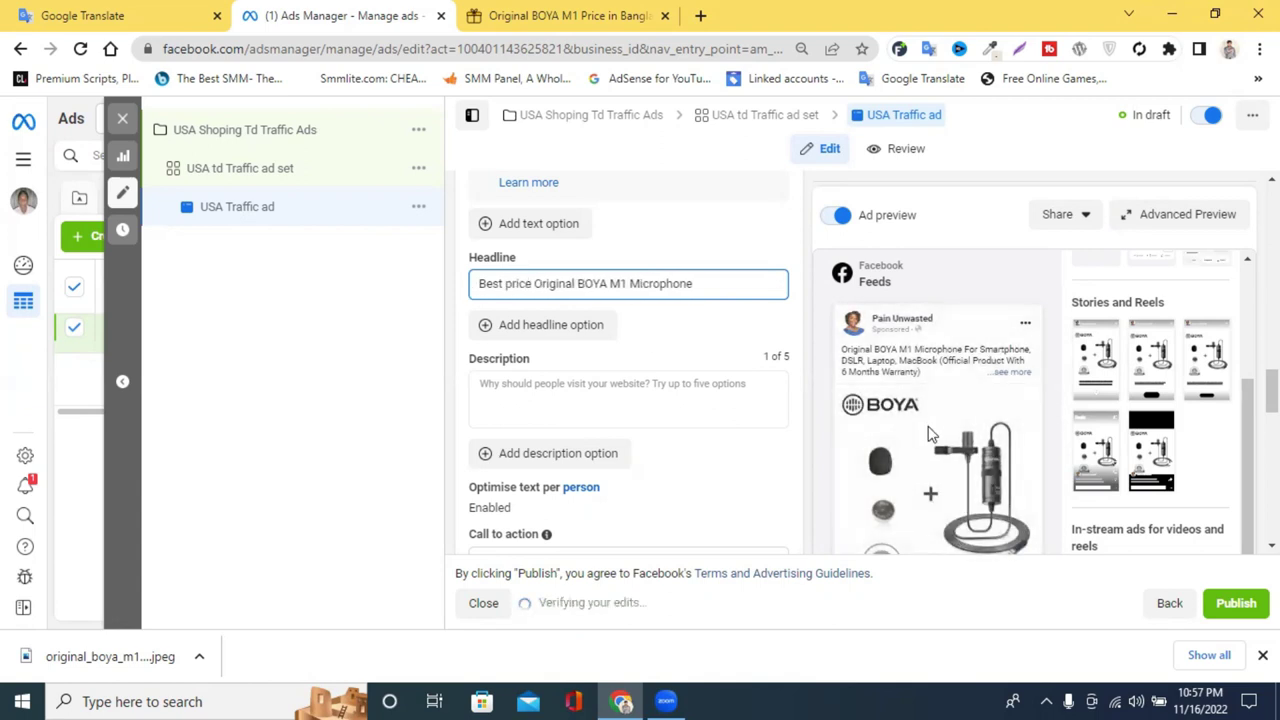
pyautogui.scroll(-5, 800, 450)
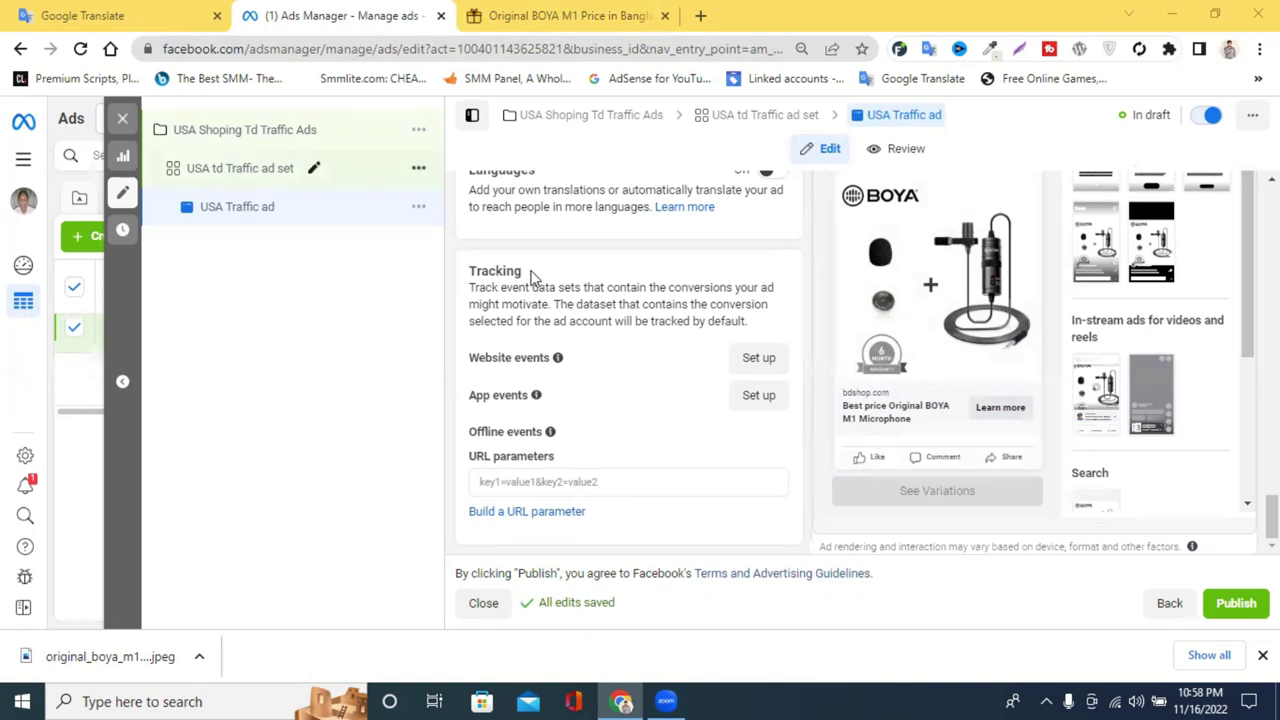
# - Preview the ad's website URL, look over the BOYA M1 product page it opens, and return to the ad editor
pyautogui.scroll(10, 535, 290)
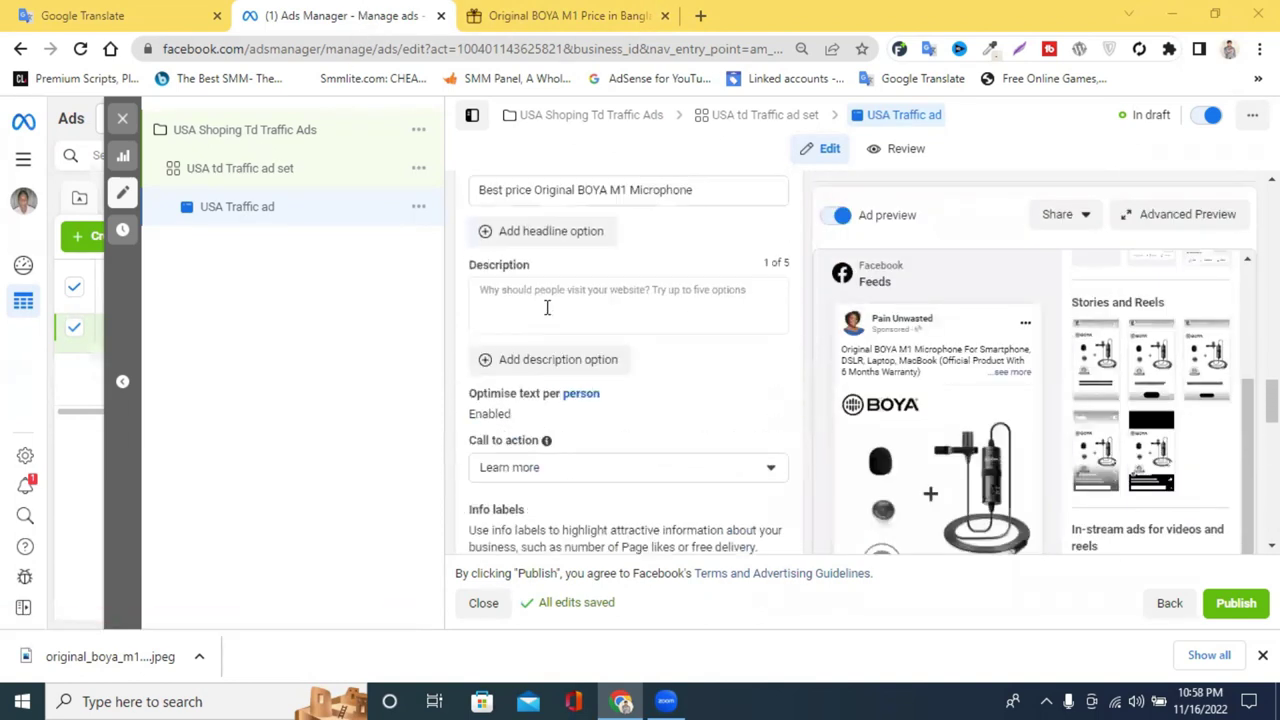
pyautogui.scroll(3, 538, 308)
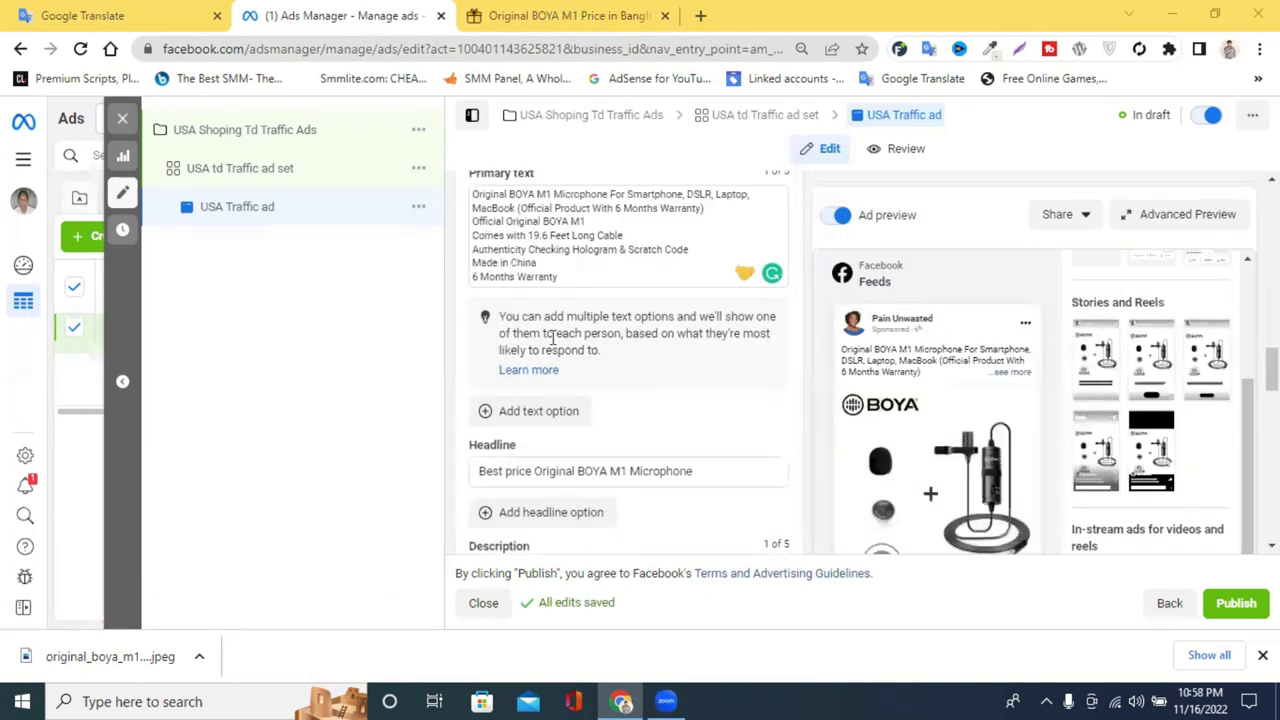
pyautogui.scroll(-8, 552, 340)
pyautogui.moveTo(581, 418)
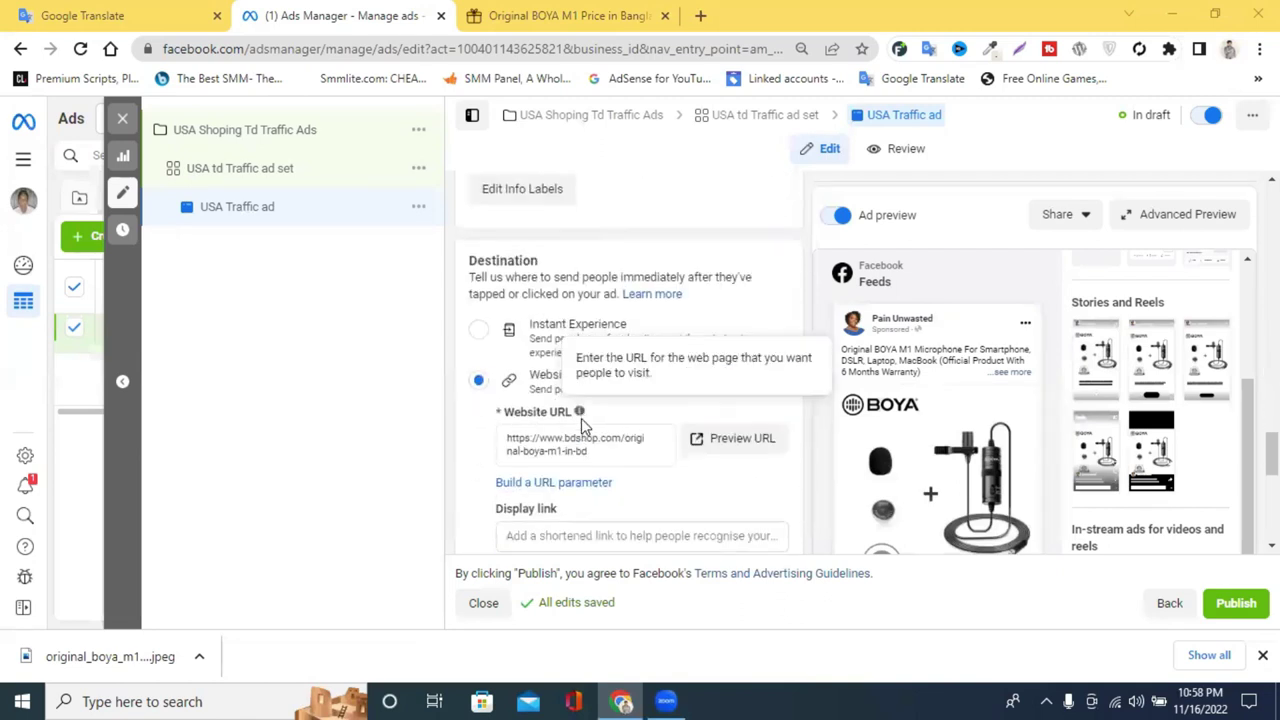
pyautogui.click(744, 447)
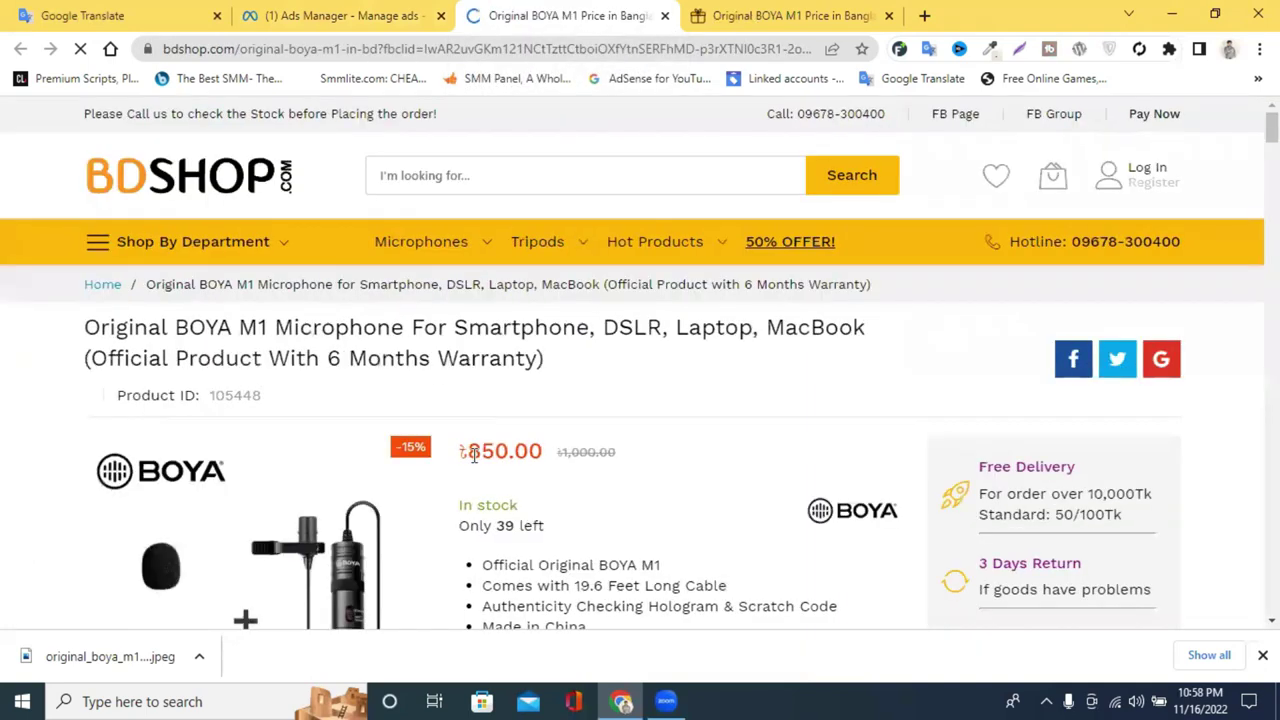
pyautogui.scroll(-2, 466, 345)
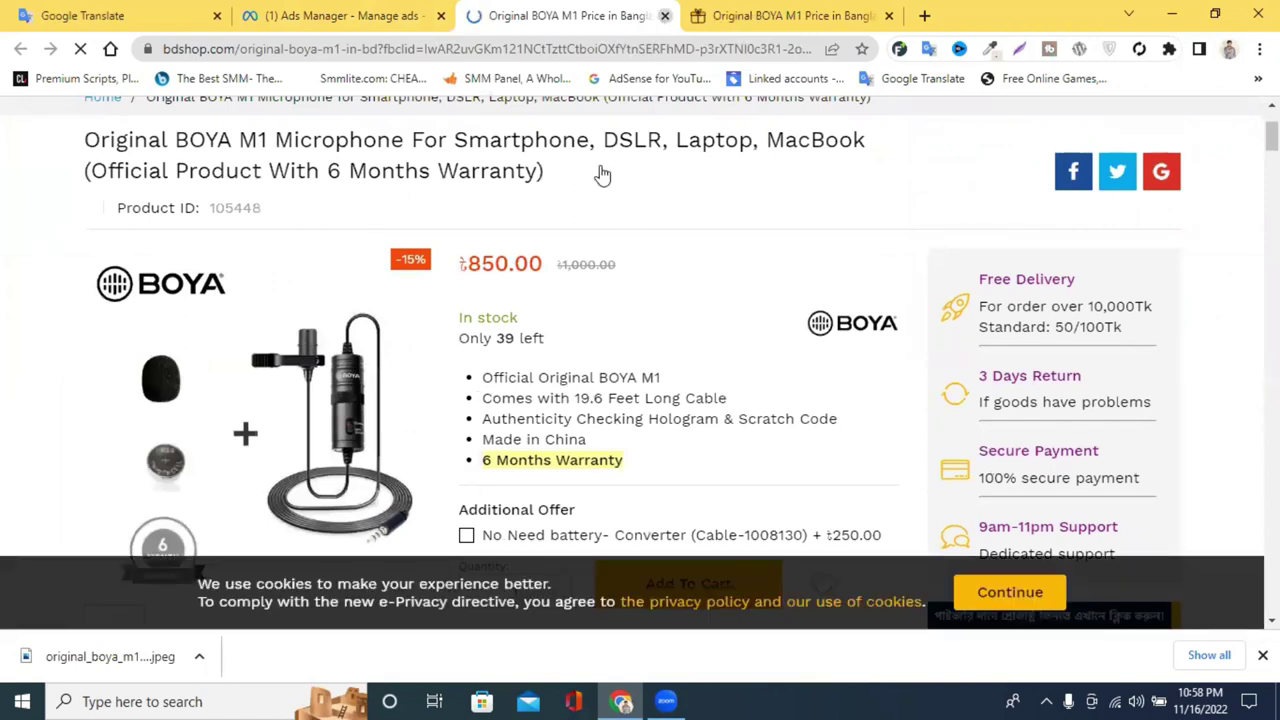
pyautogui.hotkey('ctrl', 'w')
# - Examine the ad's remaining destination, language and tracking options, especially website events, app events and offline events
pyautogui.scroll(-3, 720, 452)
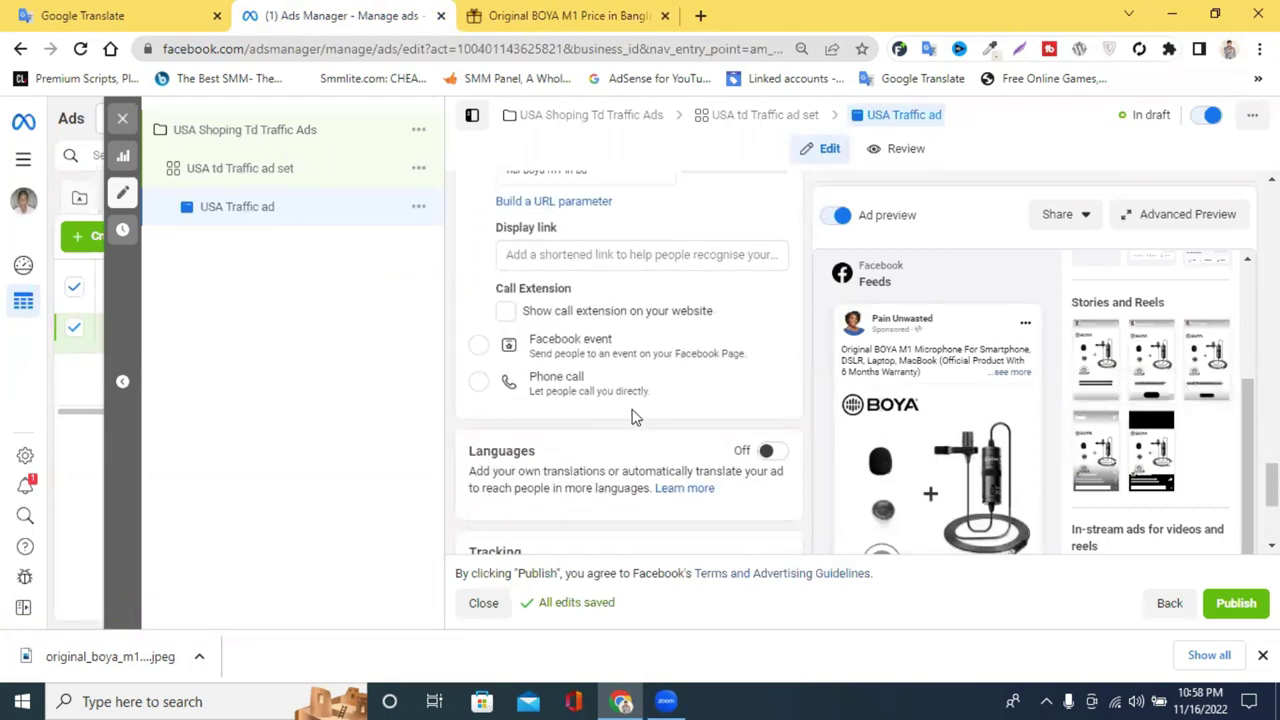
pyautogui.scroll(-3, 634, 414)
pyautogui.scroll(-1, 658, 385)
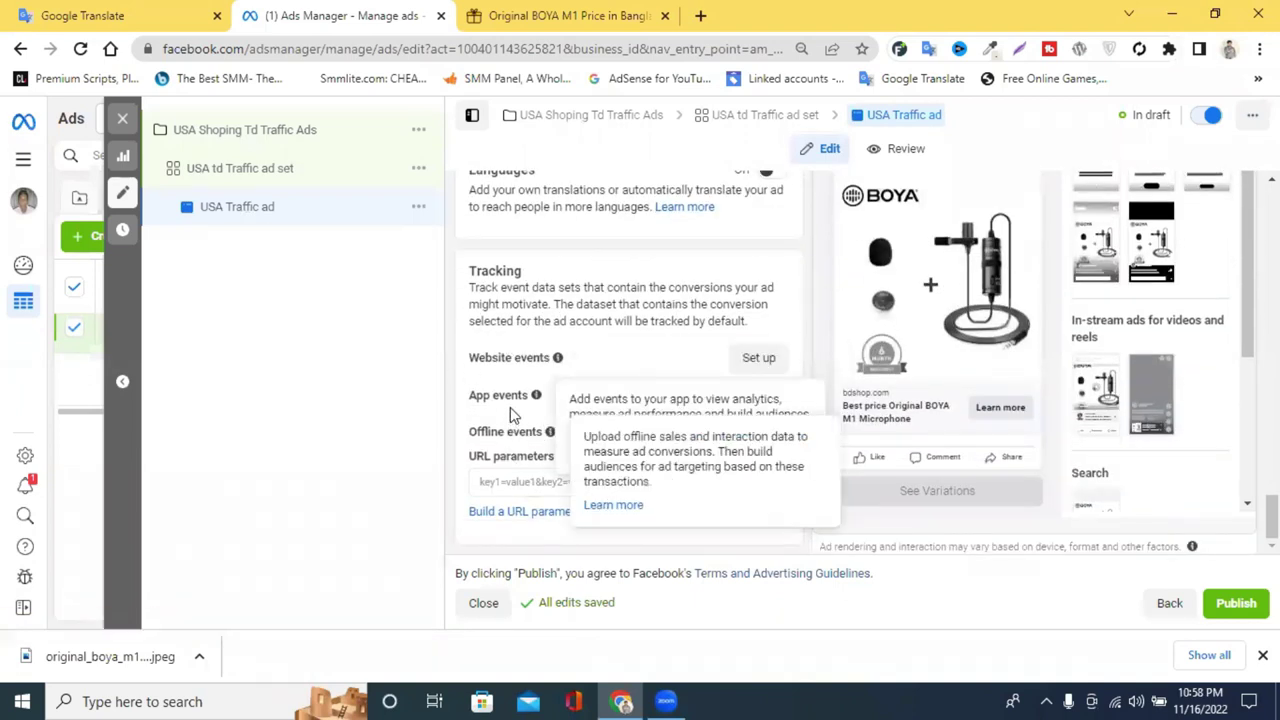
pyautogui.moveTo(470, 357); pyautogui.dragTo(594, 366)
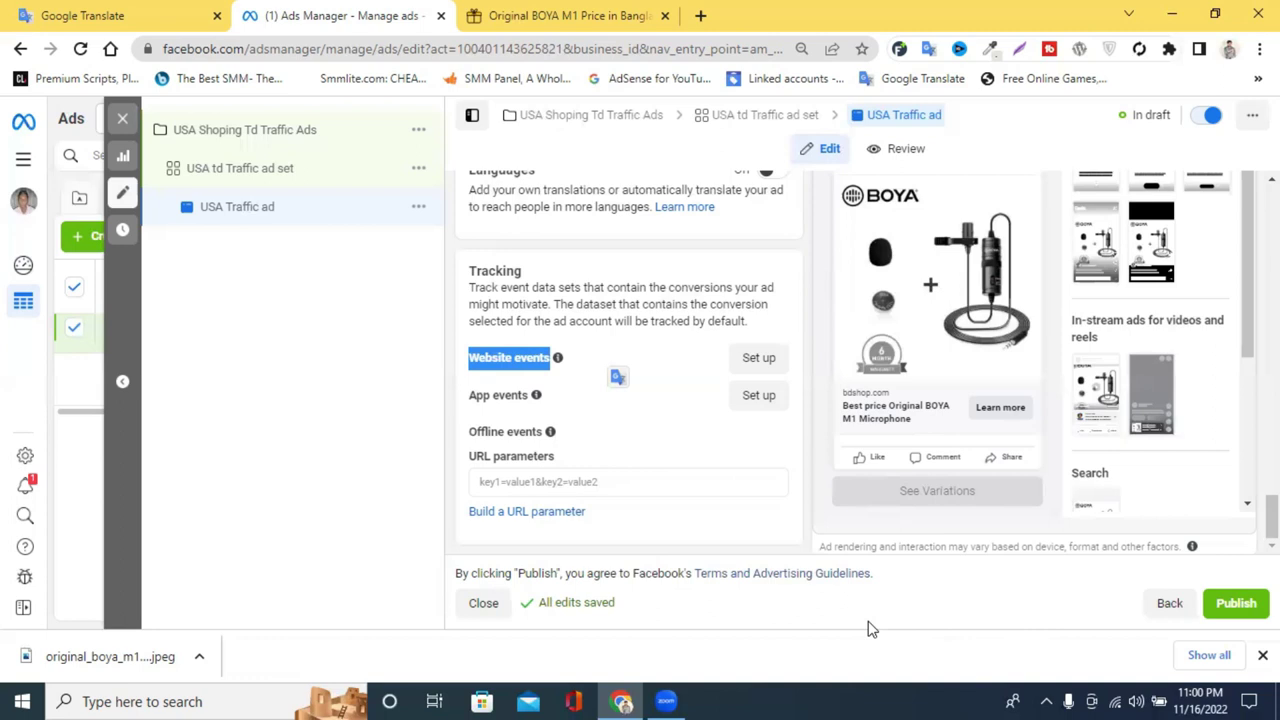
pyautogui.scroll(1, 785, 367)
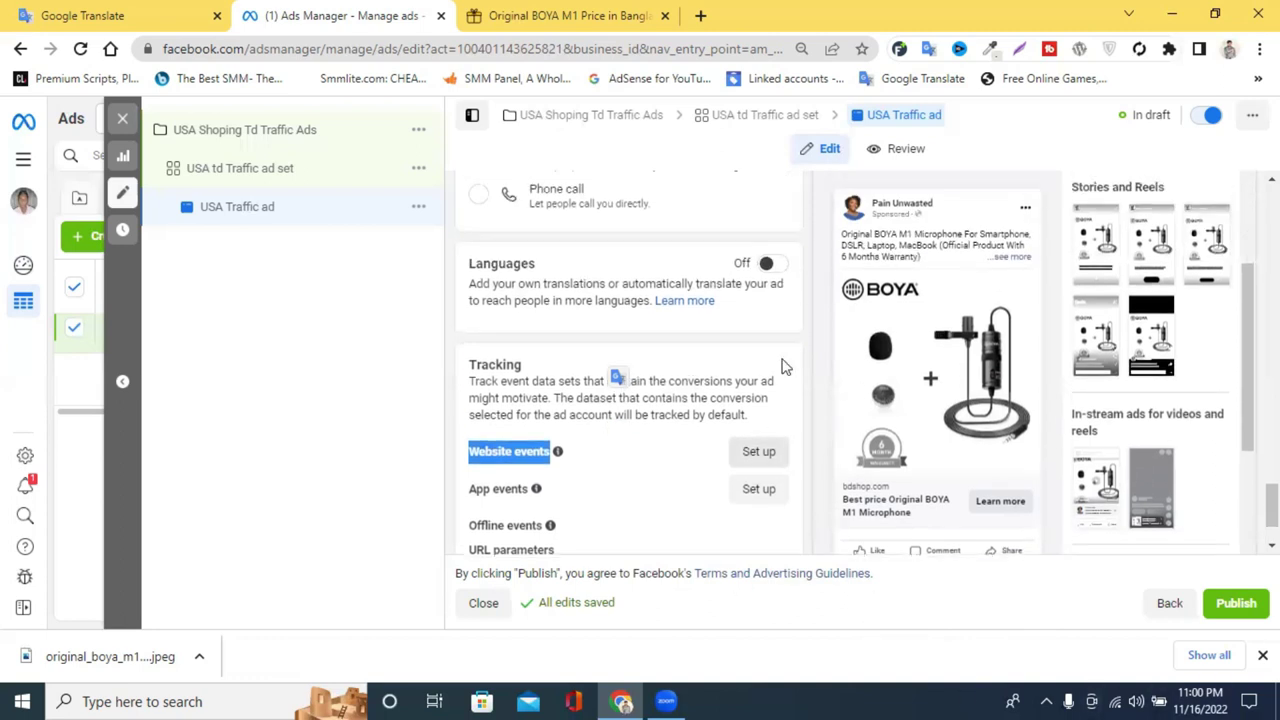
pyautogui.scroll(1, 785, 367)
pyautogui.scroll(-2, 835, 425)
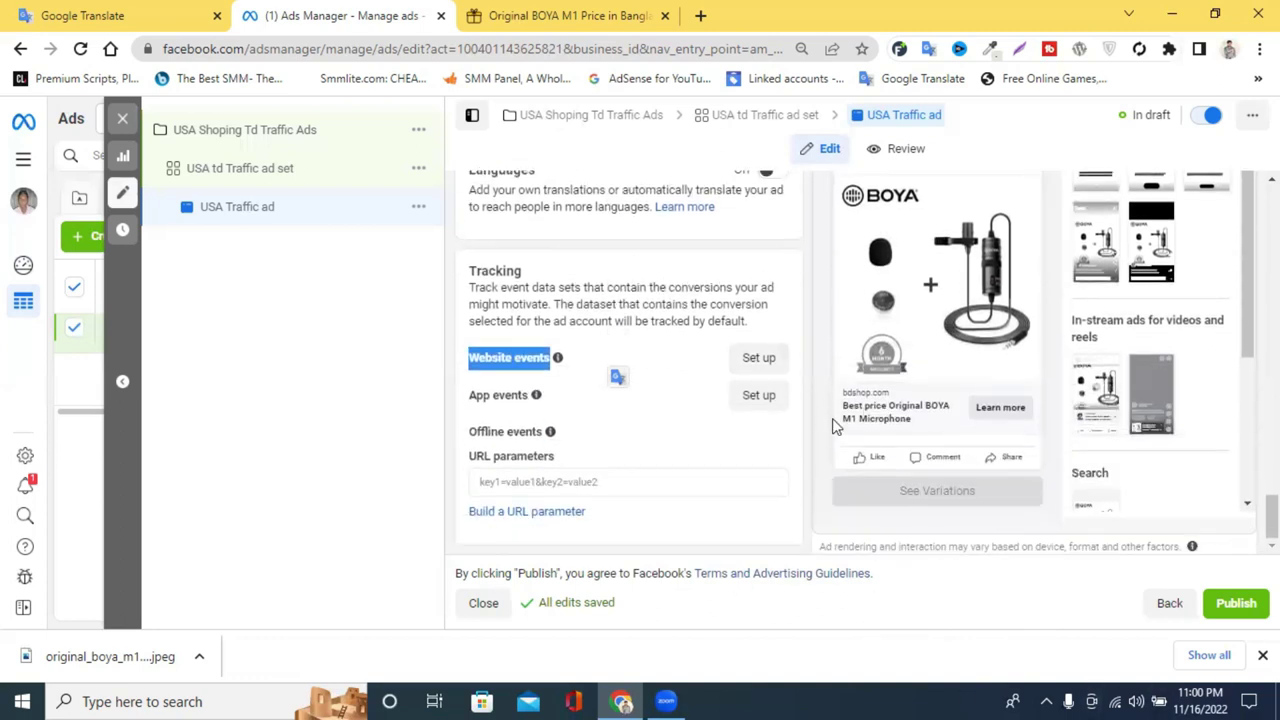
# - Publish the USA Shoping Td Traffic Ads campaign with its ad set and ad, and close the editor to return to the campaign list
pyautogui.click(1227, 619)
pyautogui.click(1262, 655)
pyautogui.click(1227, 657)
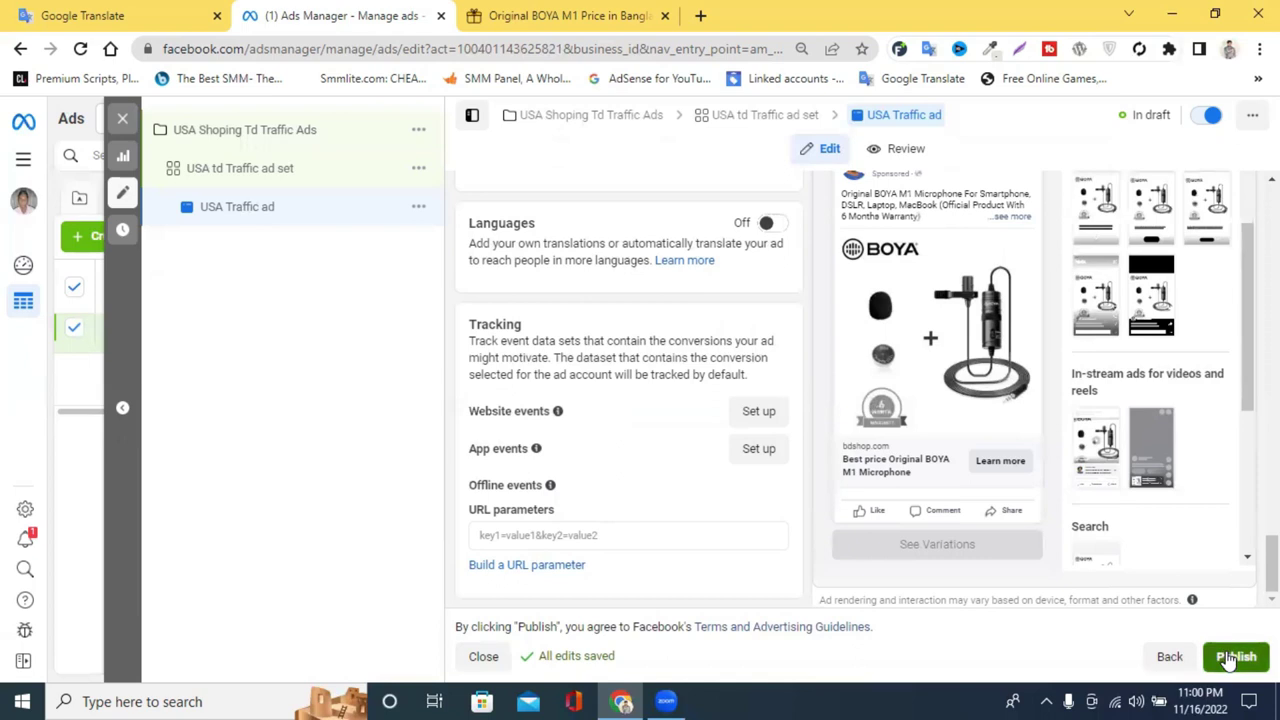
pyautogui.click(1227, 657)
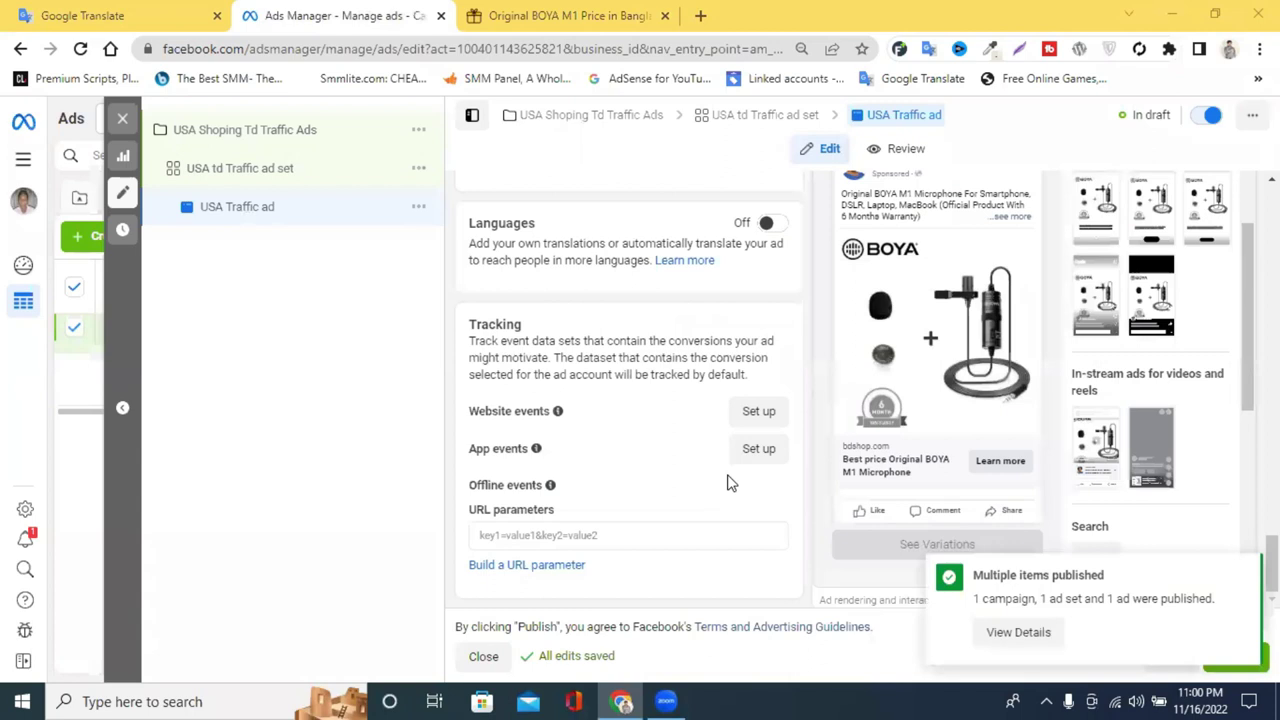
pyautogui.click(562, 124)
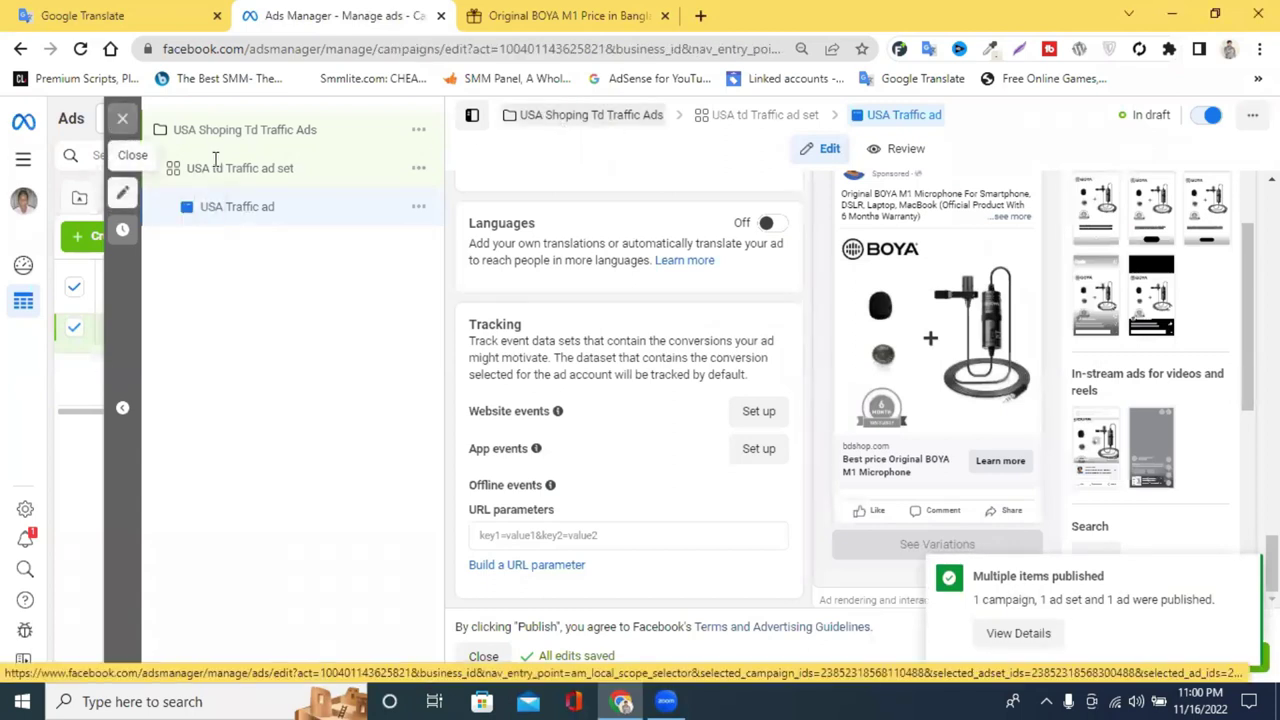
pyautogui.click(123, 118)
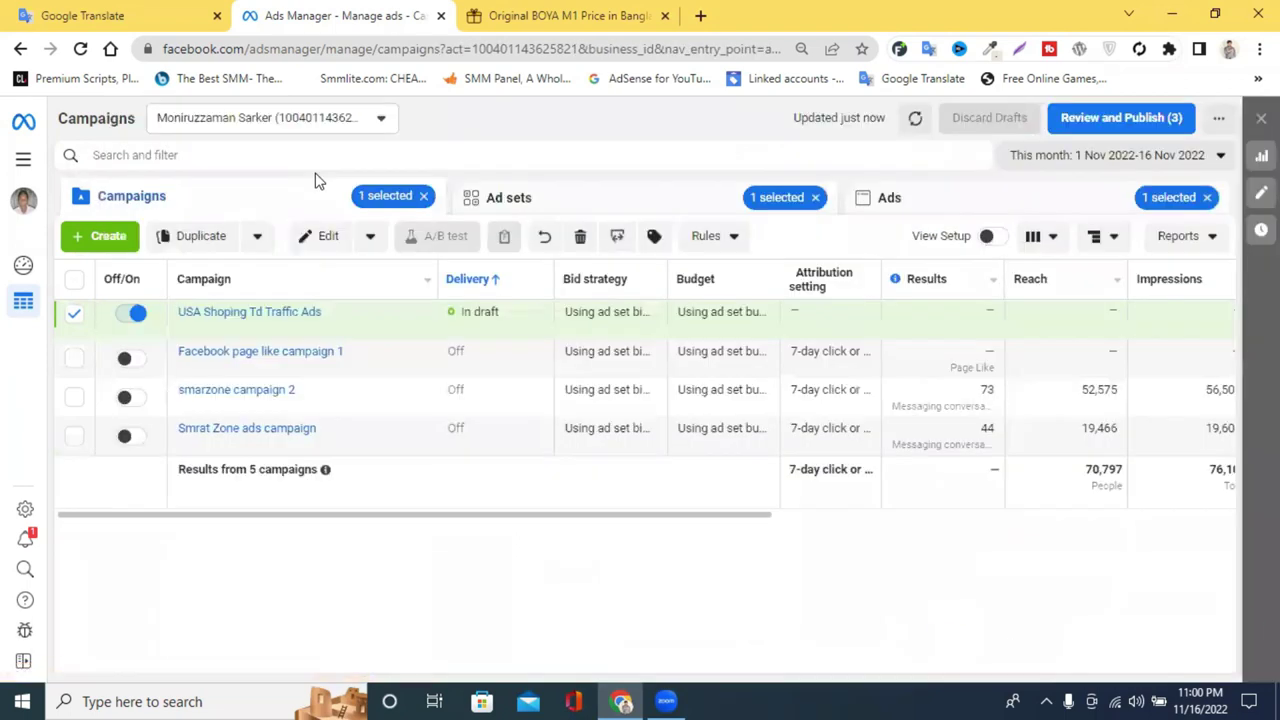
# - Switch off the USA Shoping Td Traffic Ads campaign and clear the ad selection
pyautogui.click(128, 320)
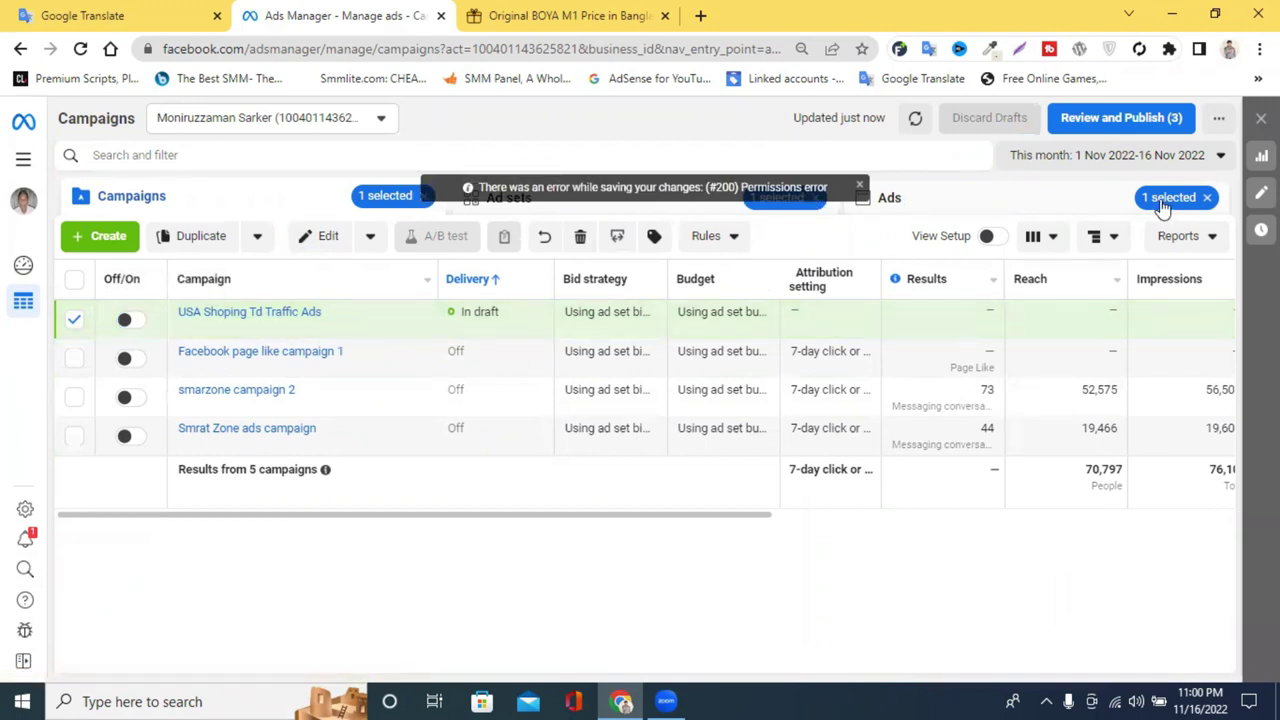
pyautogui.click(1207, 200)
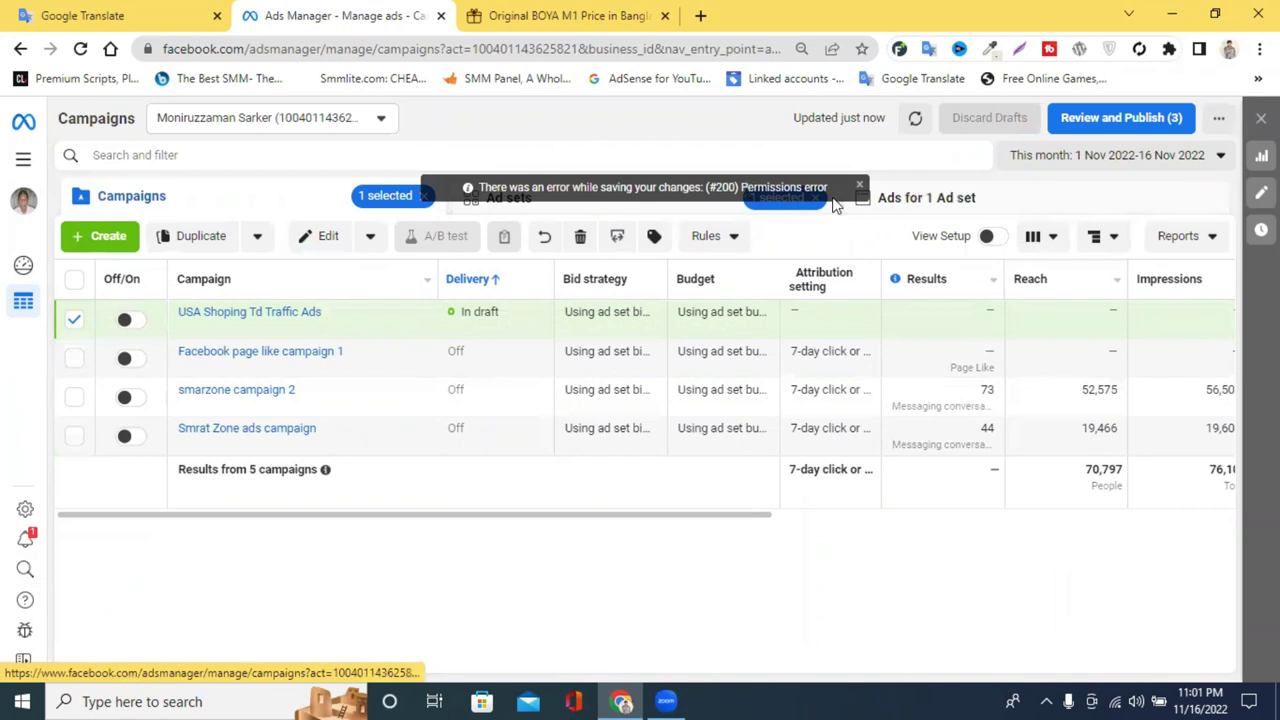